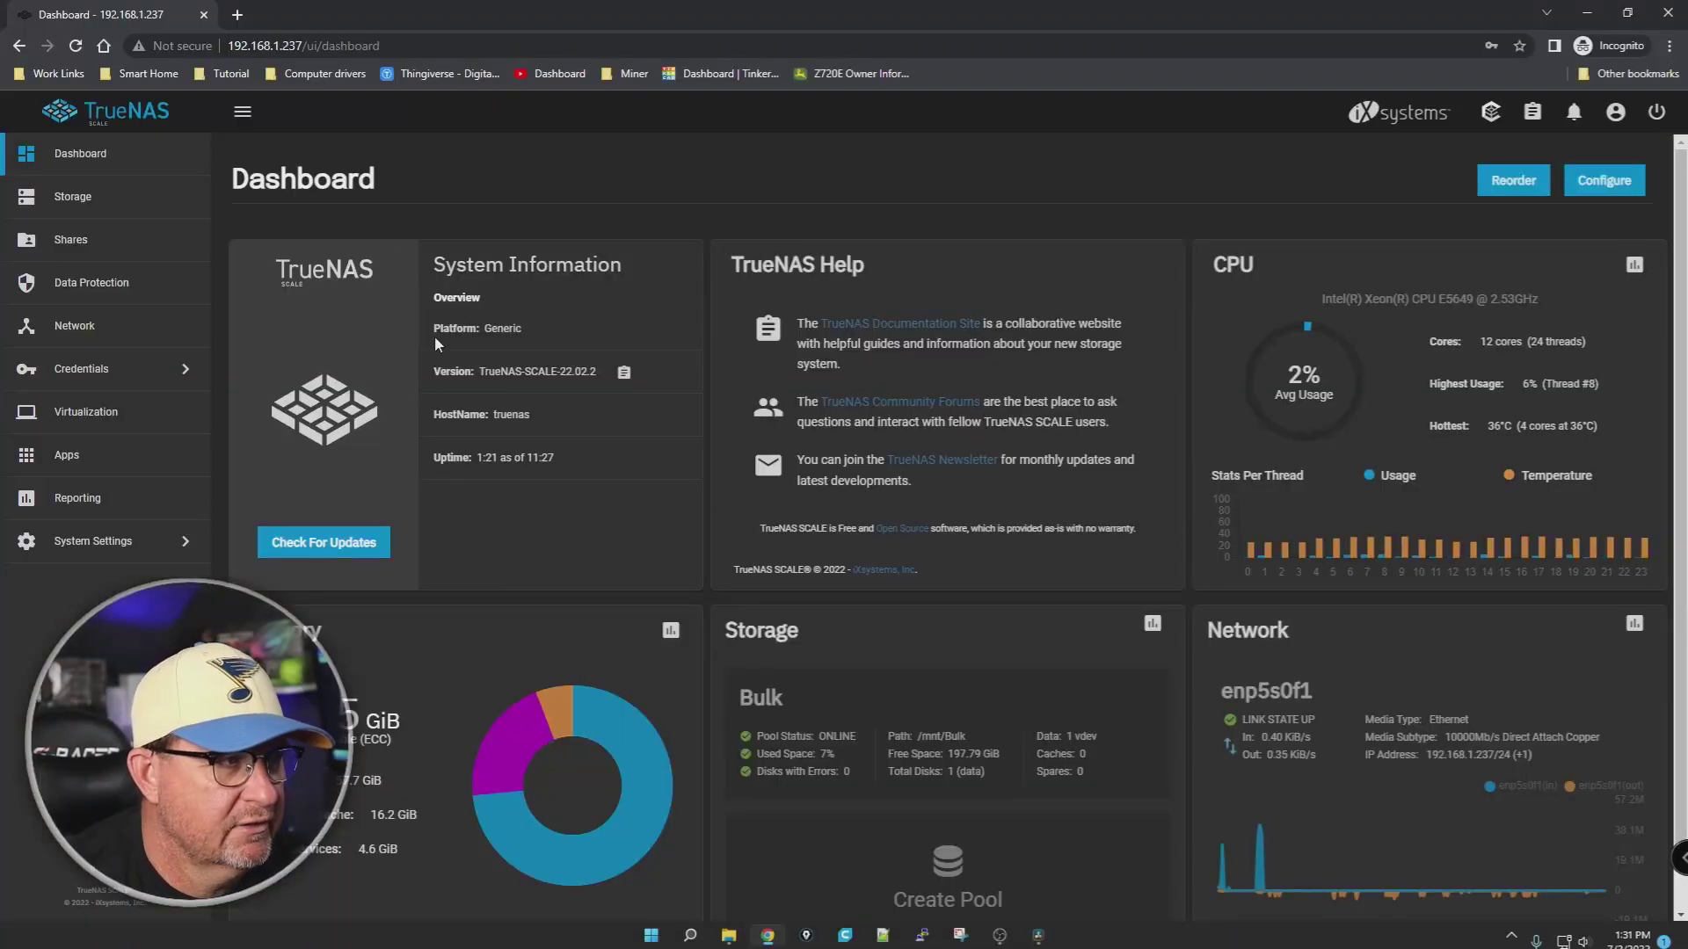
Step: Go to Apps, where netdata and qbittorent are listed as installed
left_click(68, 455)
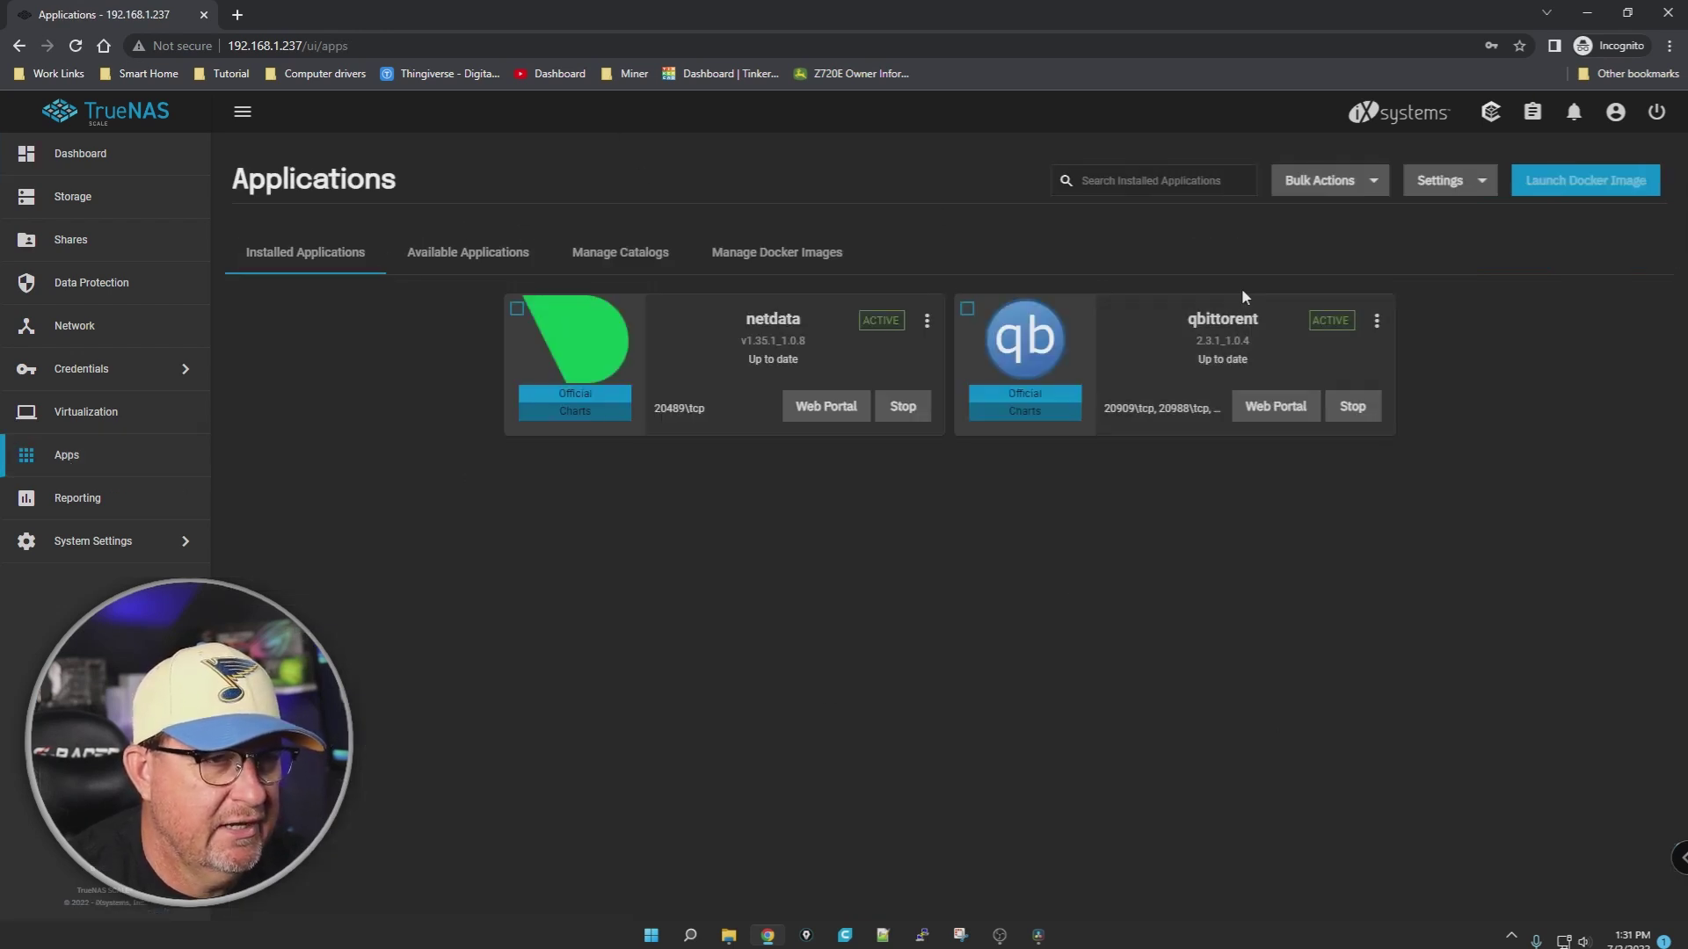
Step: Install emby from Available Applications with application name 'emby' and continue to server configuration
left_click(435, 256)
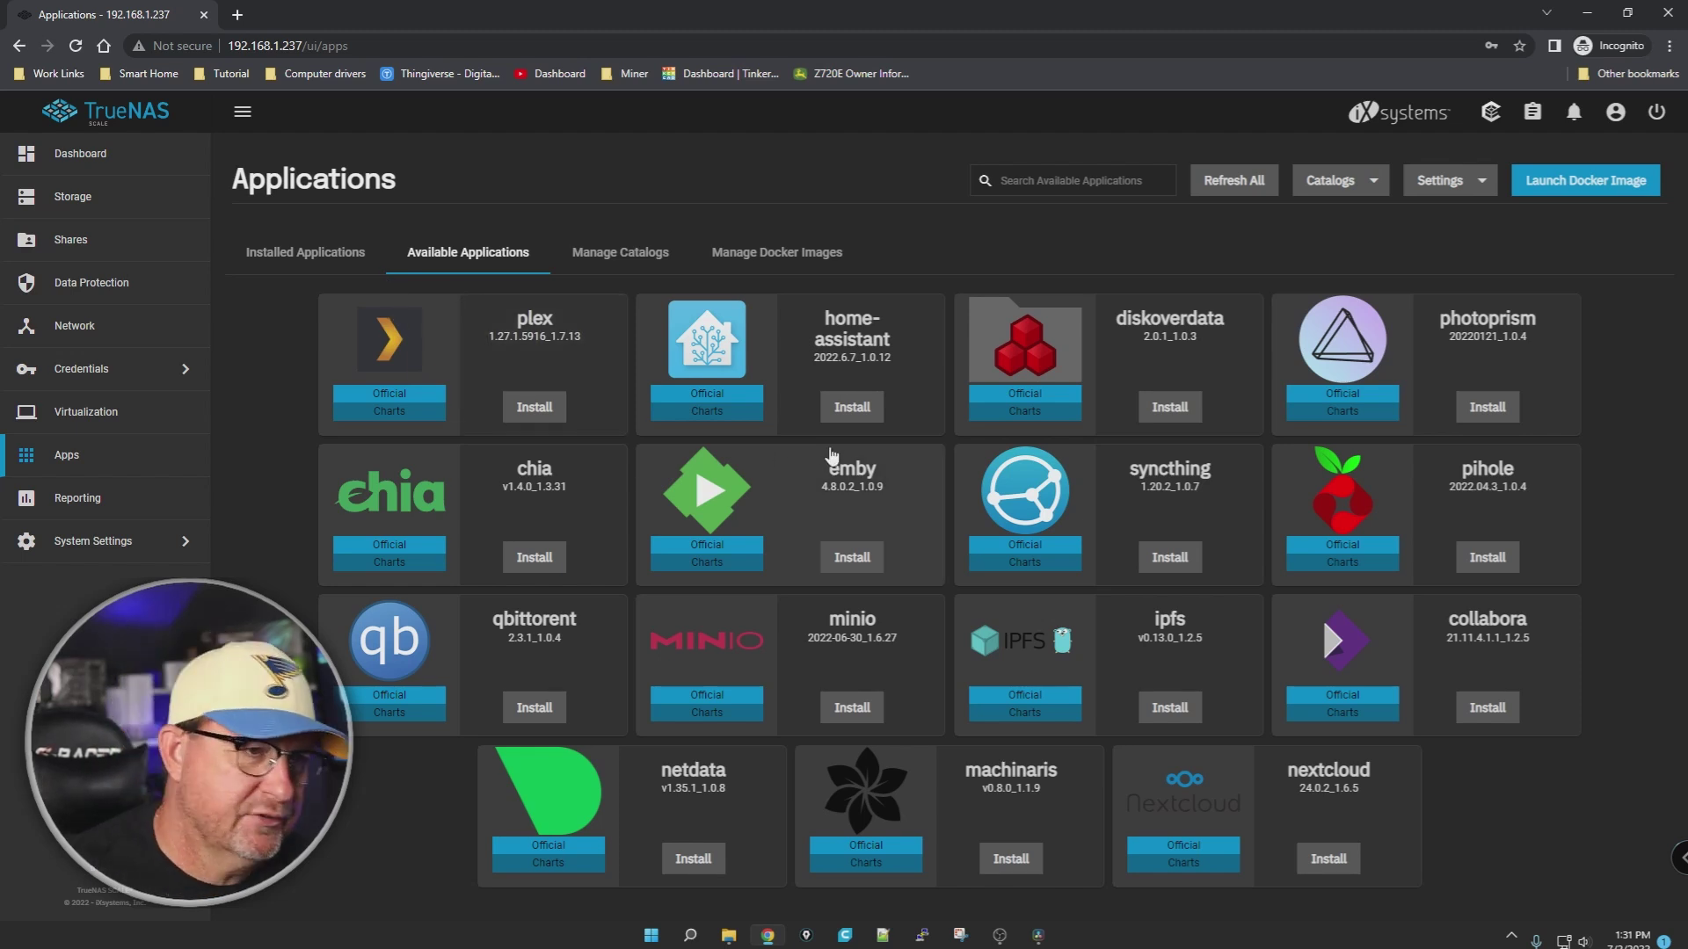
left_click(849, 557)
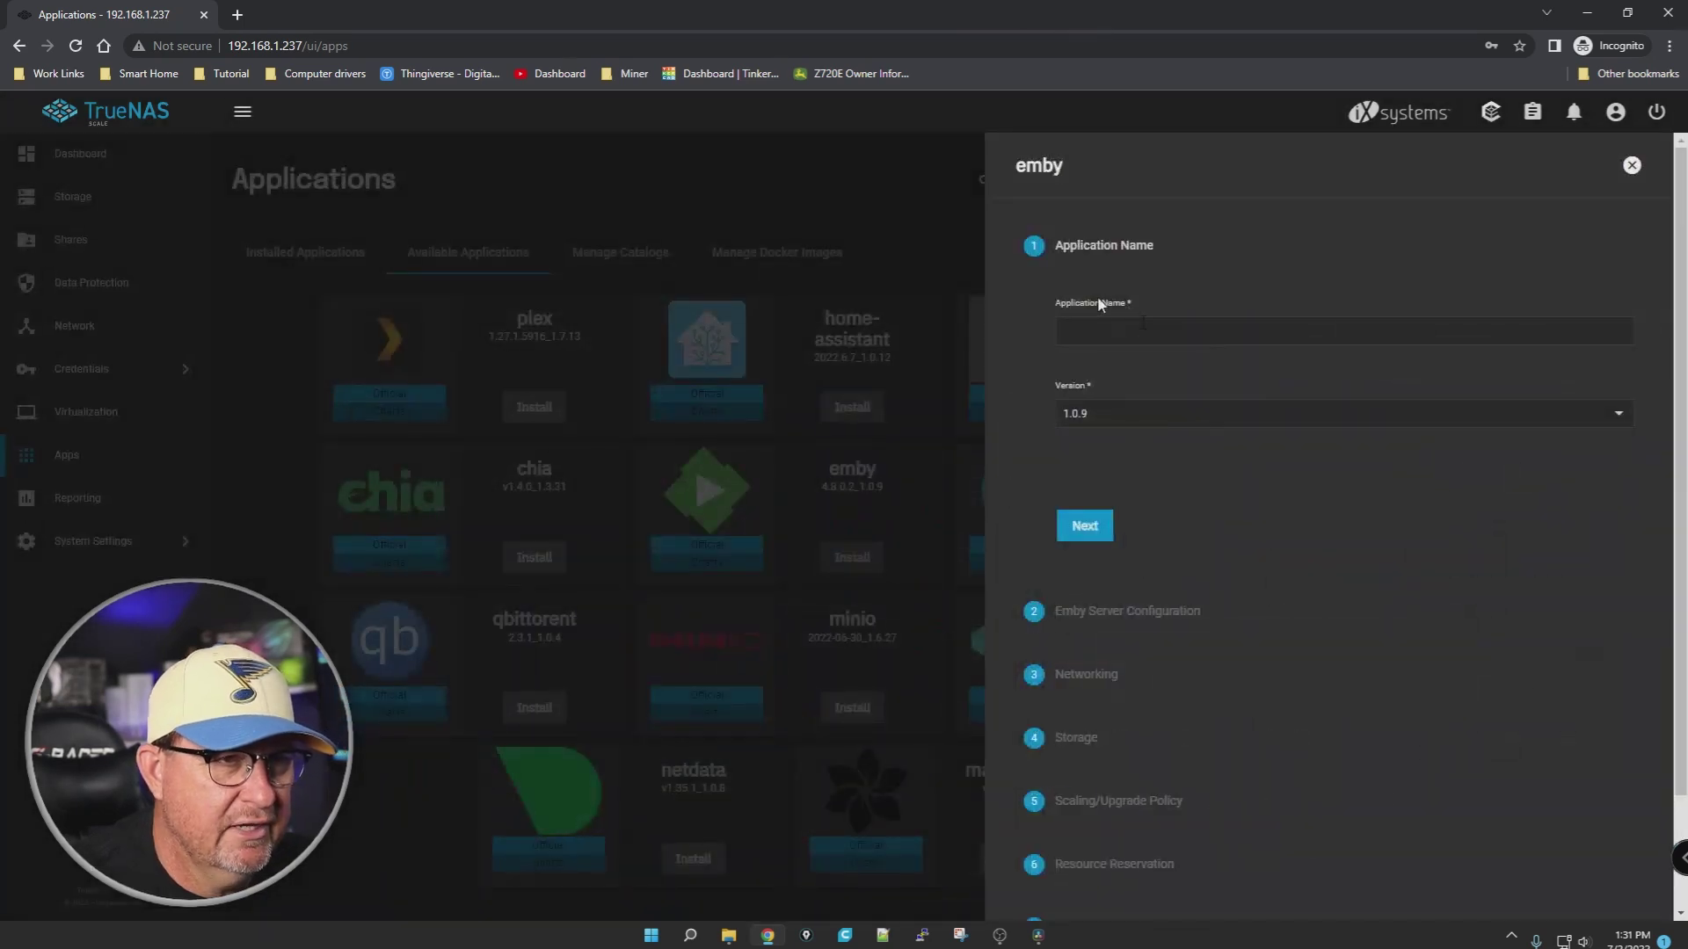
left_click_drag(1041, 165, 1013, 165)
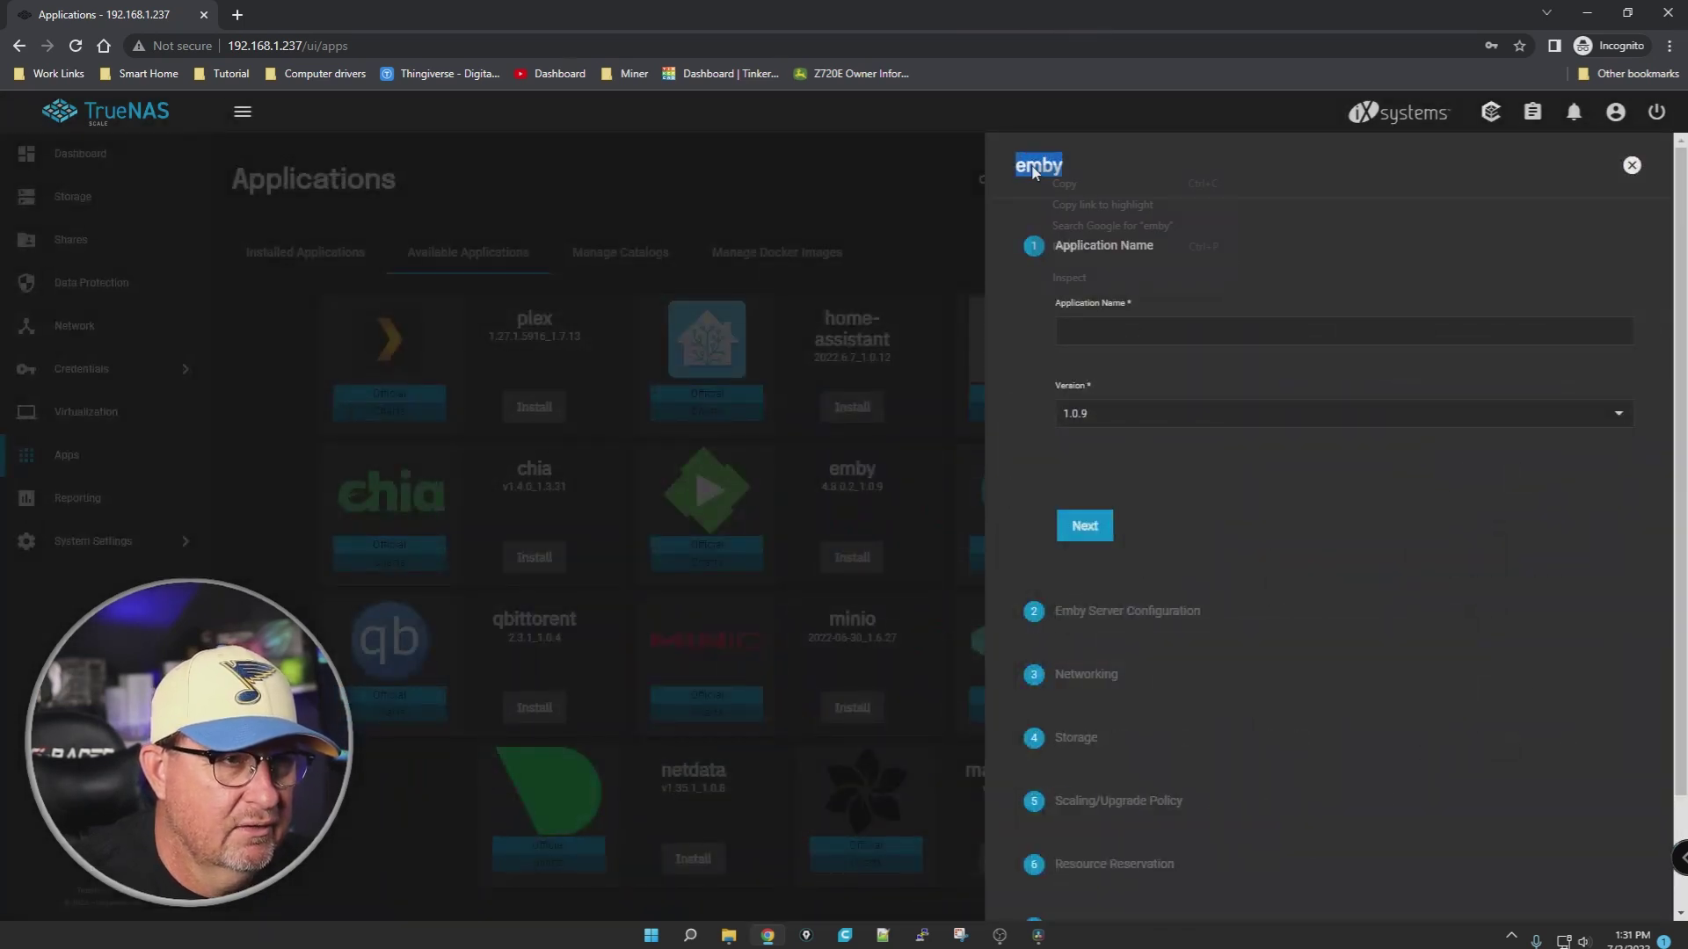
right_click(1033, 167)
left_click(1095, 192)
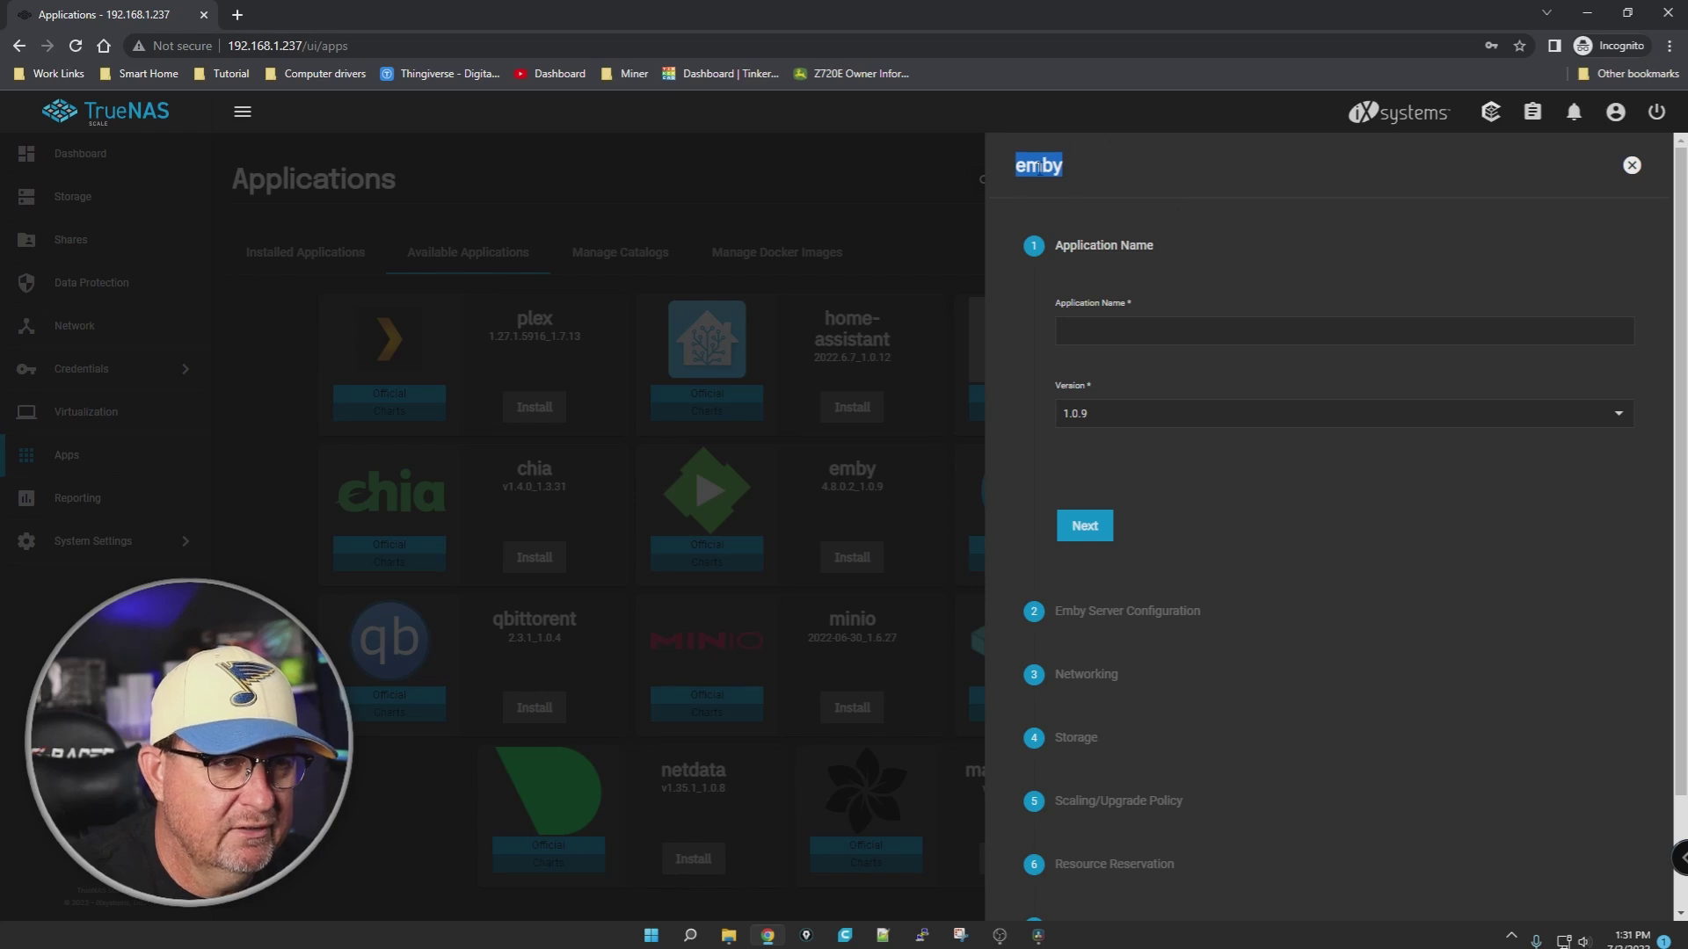
right_click(1100, 329)
left_click(1128, 465)
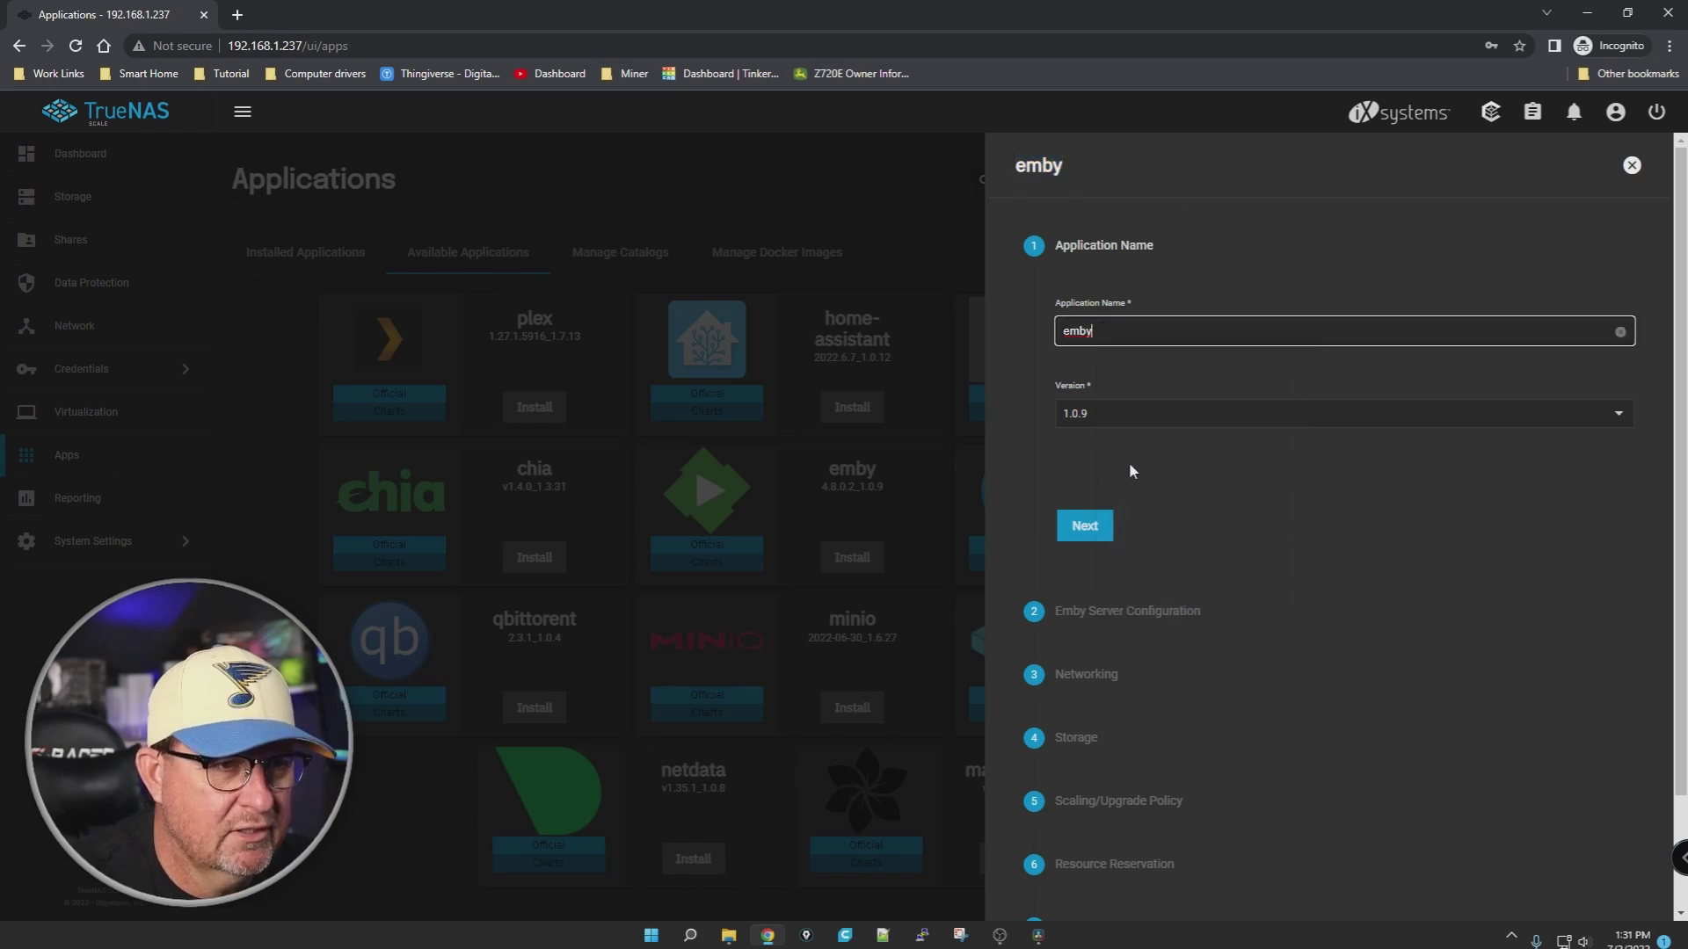
left_click(1097, 530)
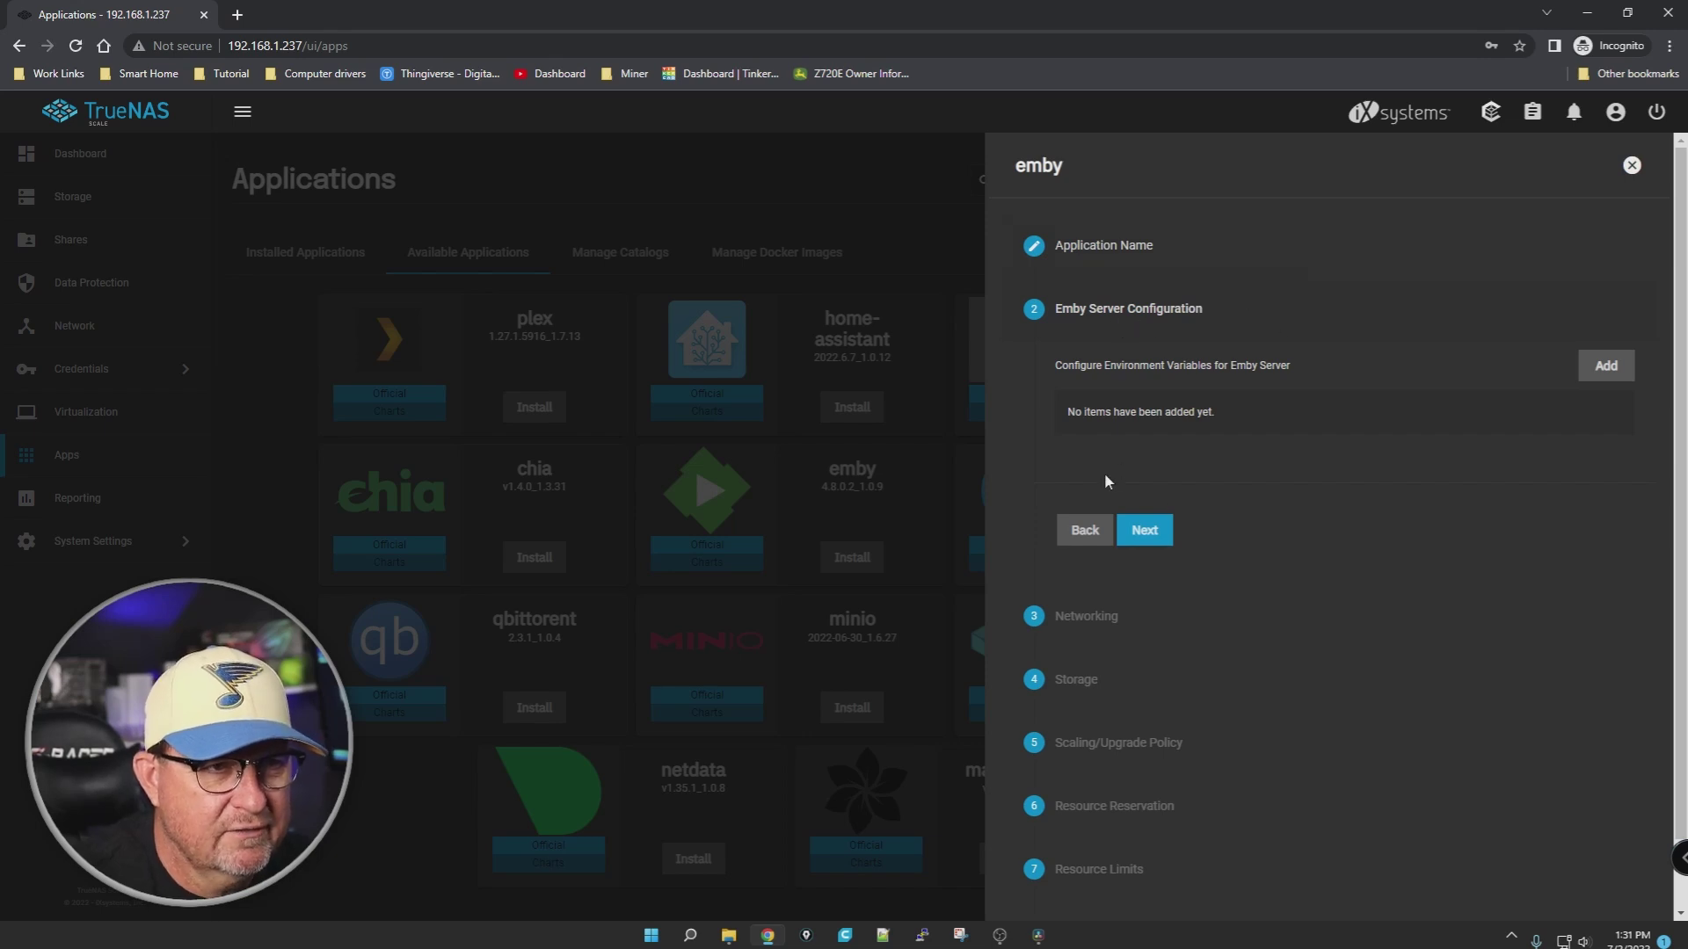
Step: In the Storage step, add an extra host path volume set to /mnt/Bulk/Media
left_click(1153, 538)
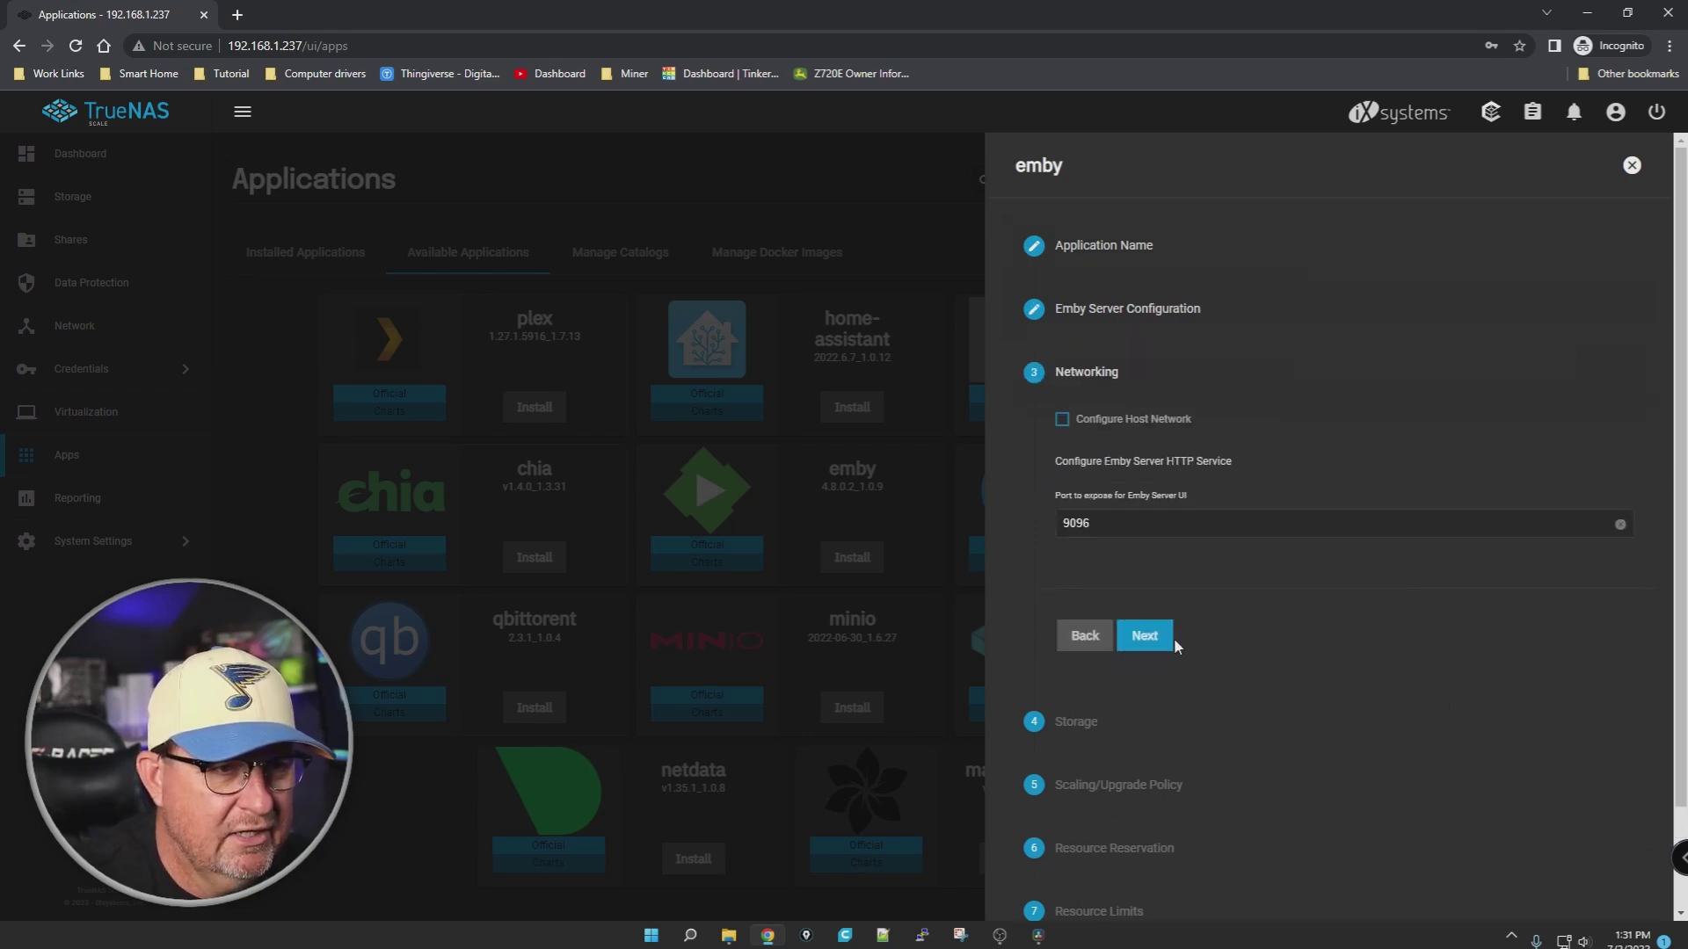
left_click(1171, 643)
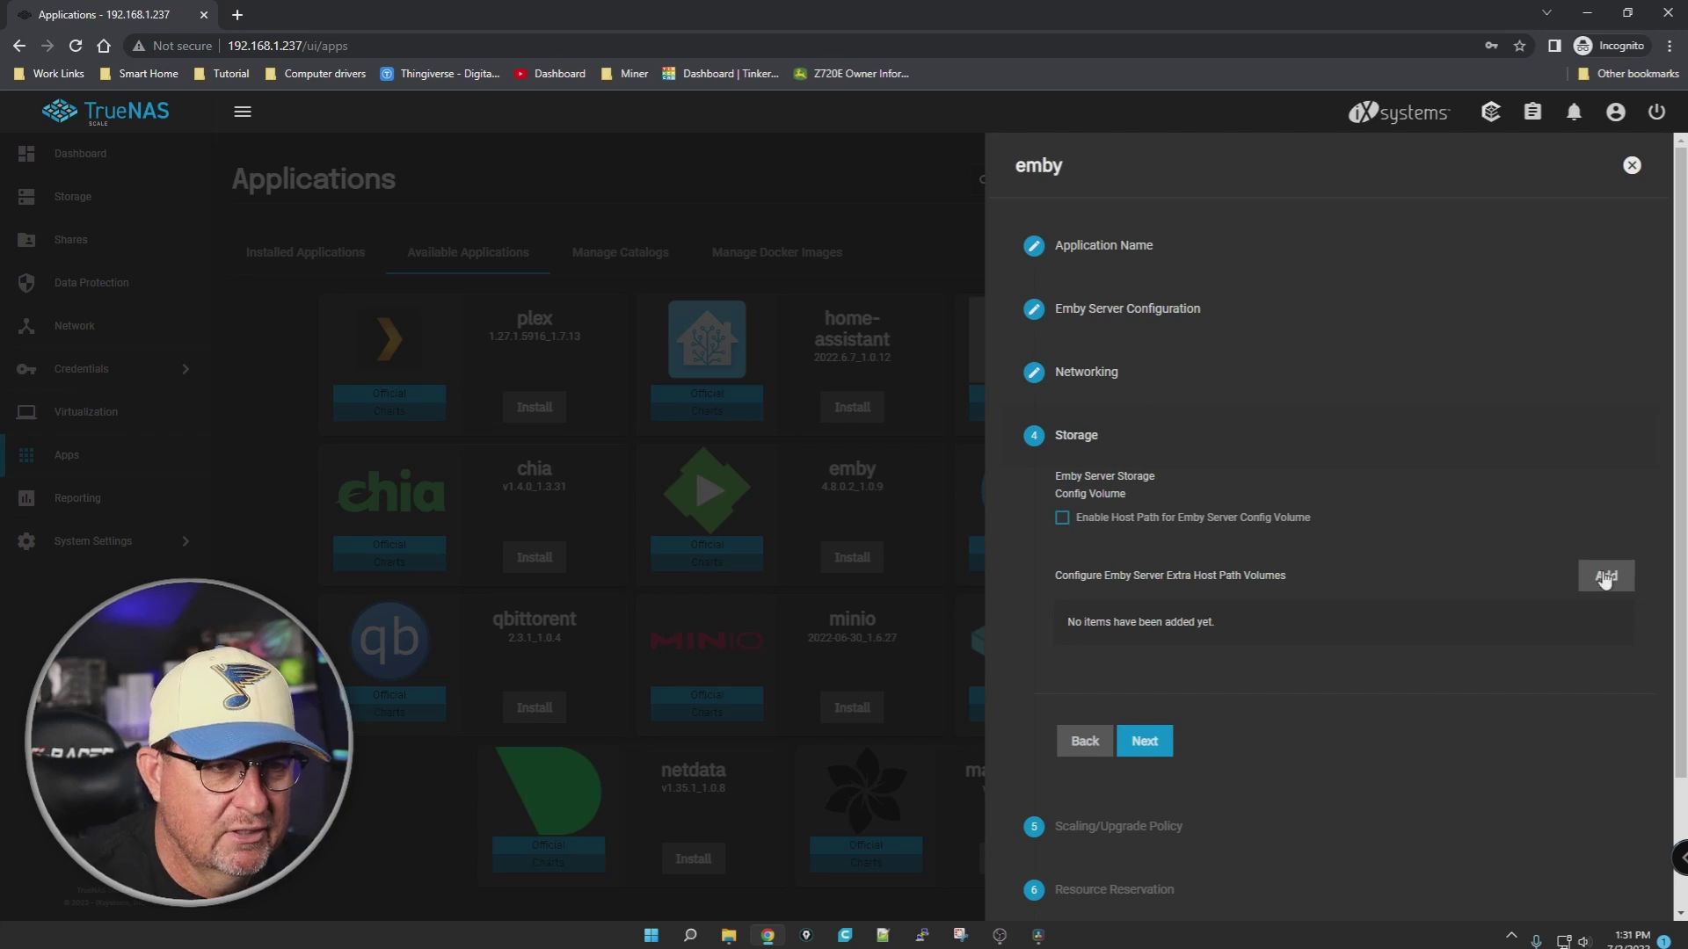
left_click(1605, 576)
scroll(1069, 644, "down", 4)
left_click(1076, 438)
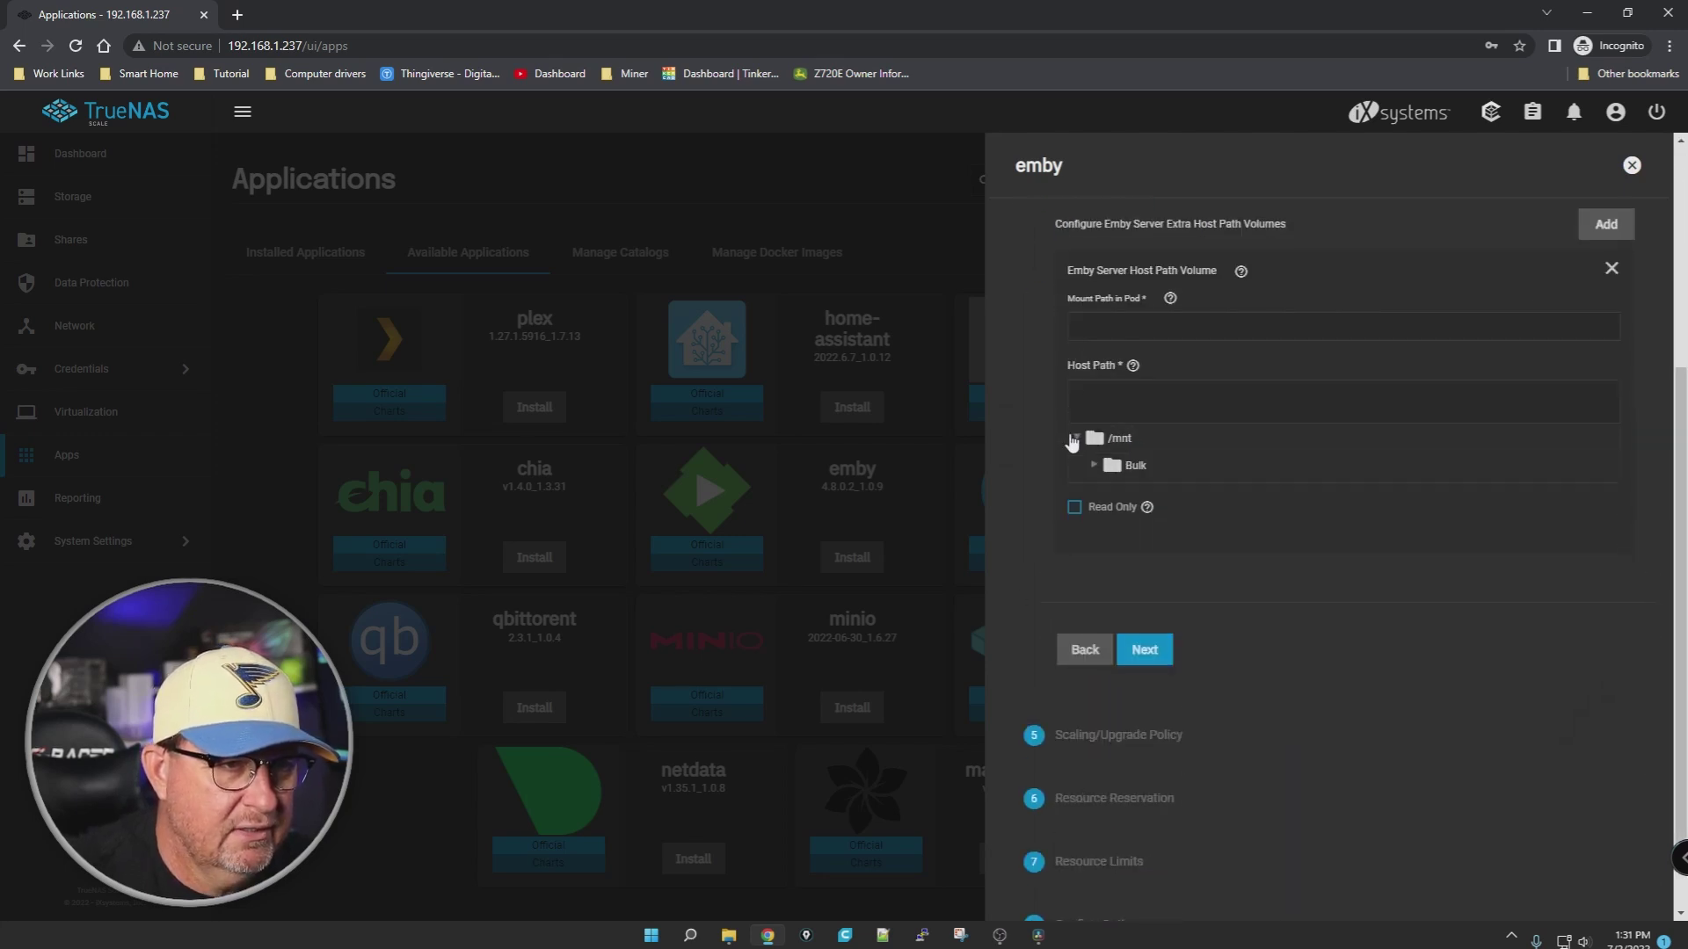
left_click(1094, 465)
left_click(1157, 495)
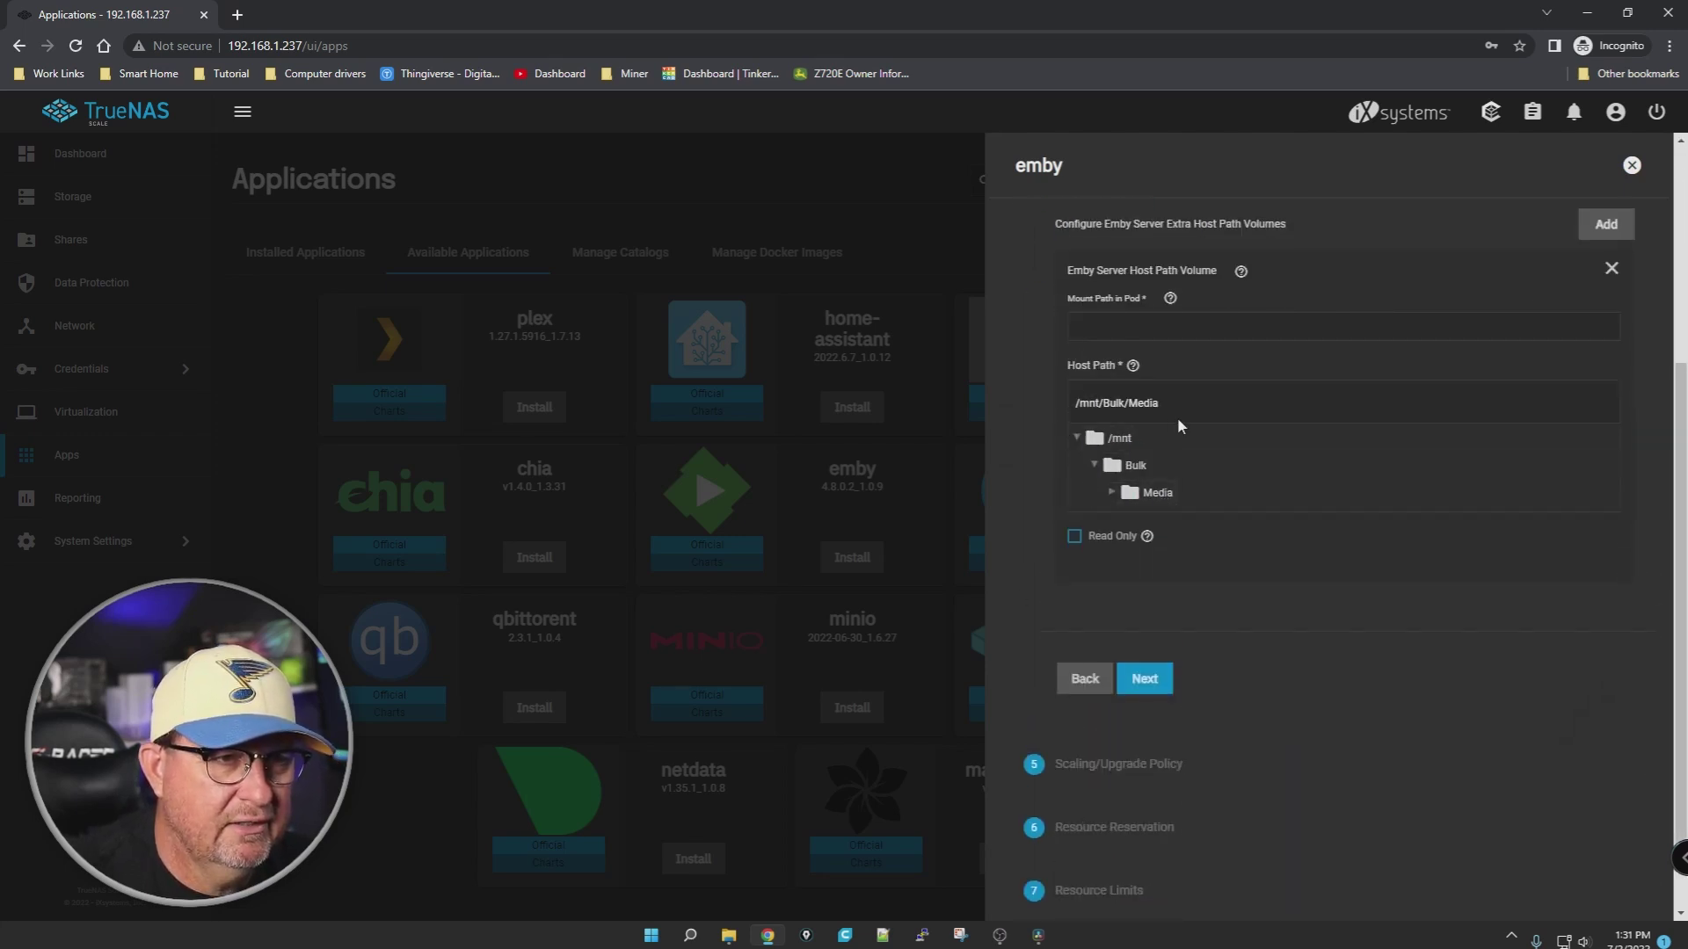
Step: Set that volume's mount path in pod to /Media and continue
left_click_drag(1124, 403, 1158, 403)
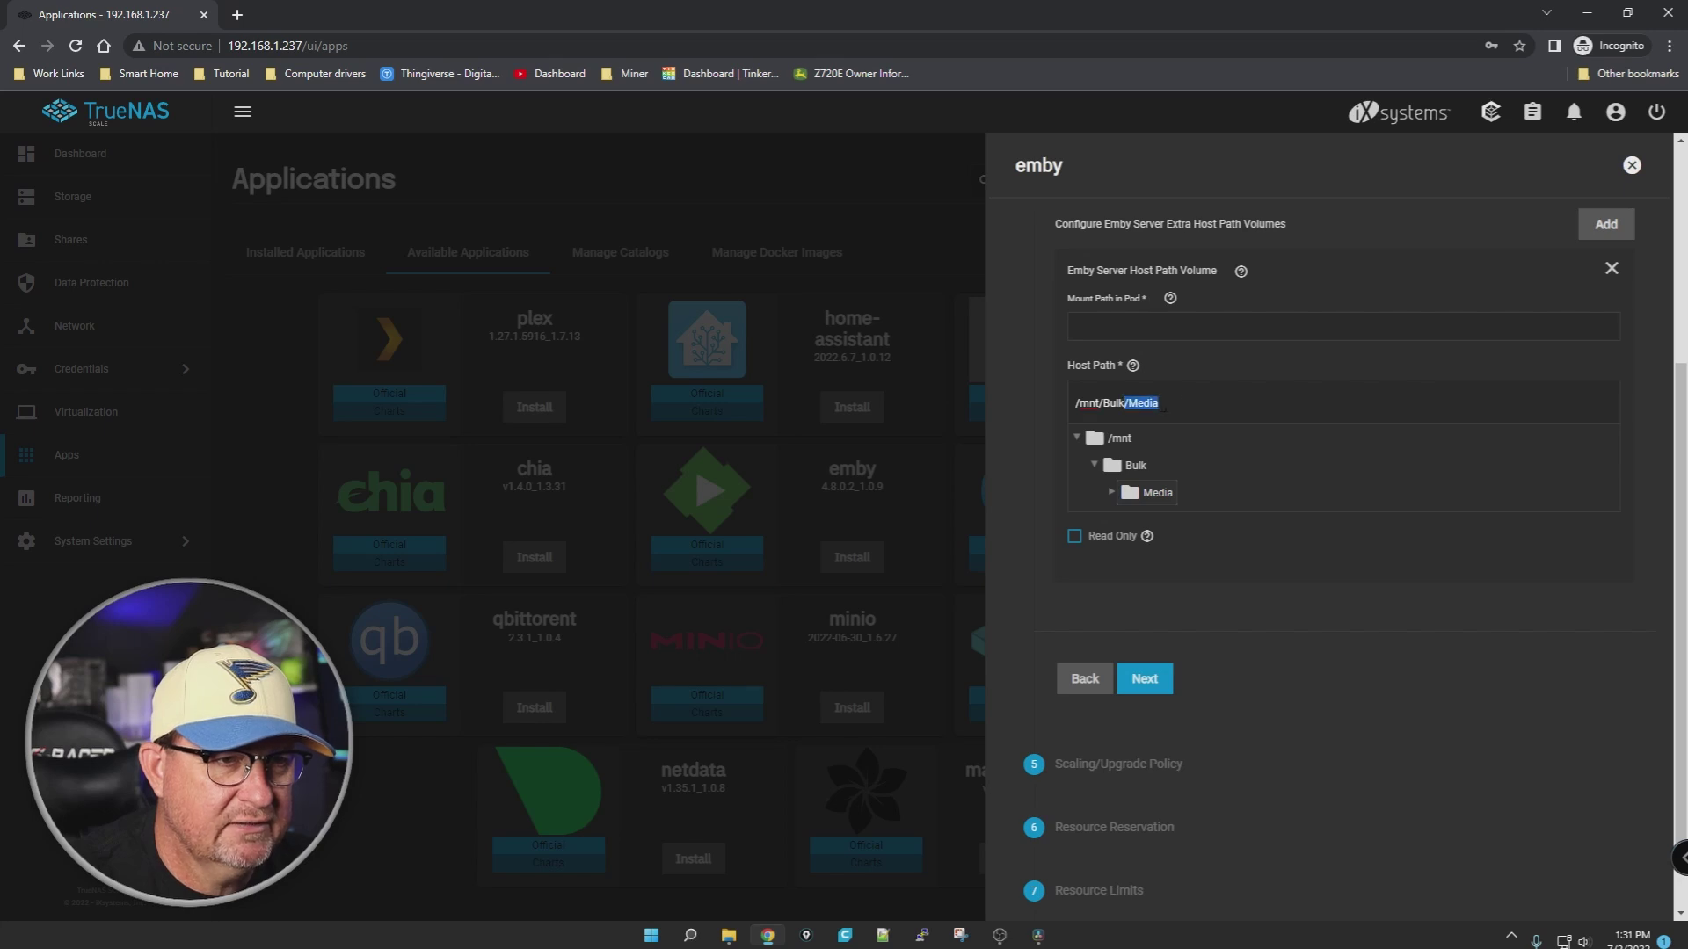
right_click(1146, 403)
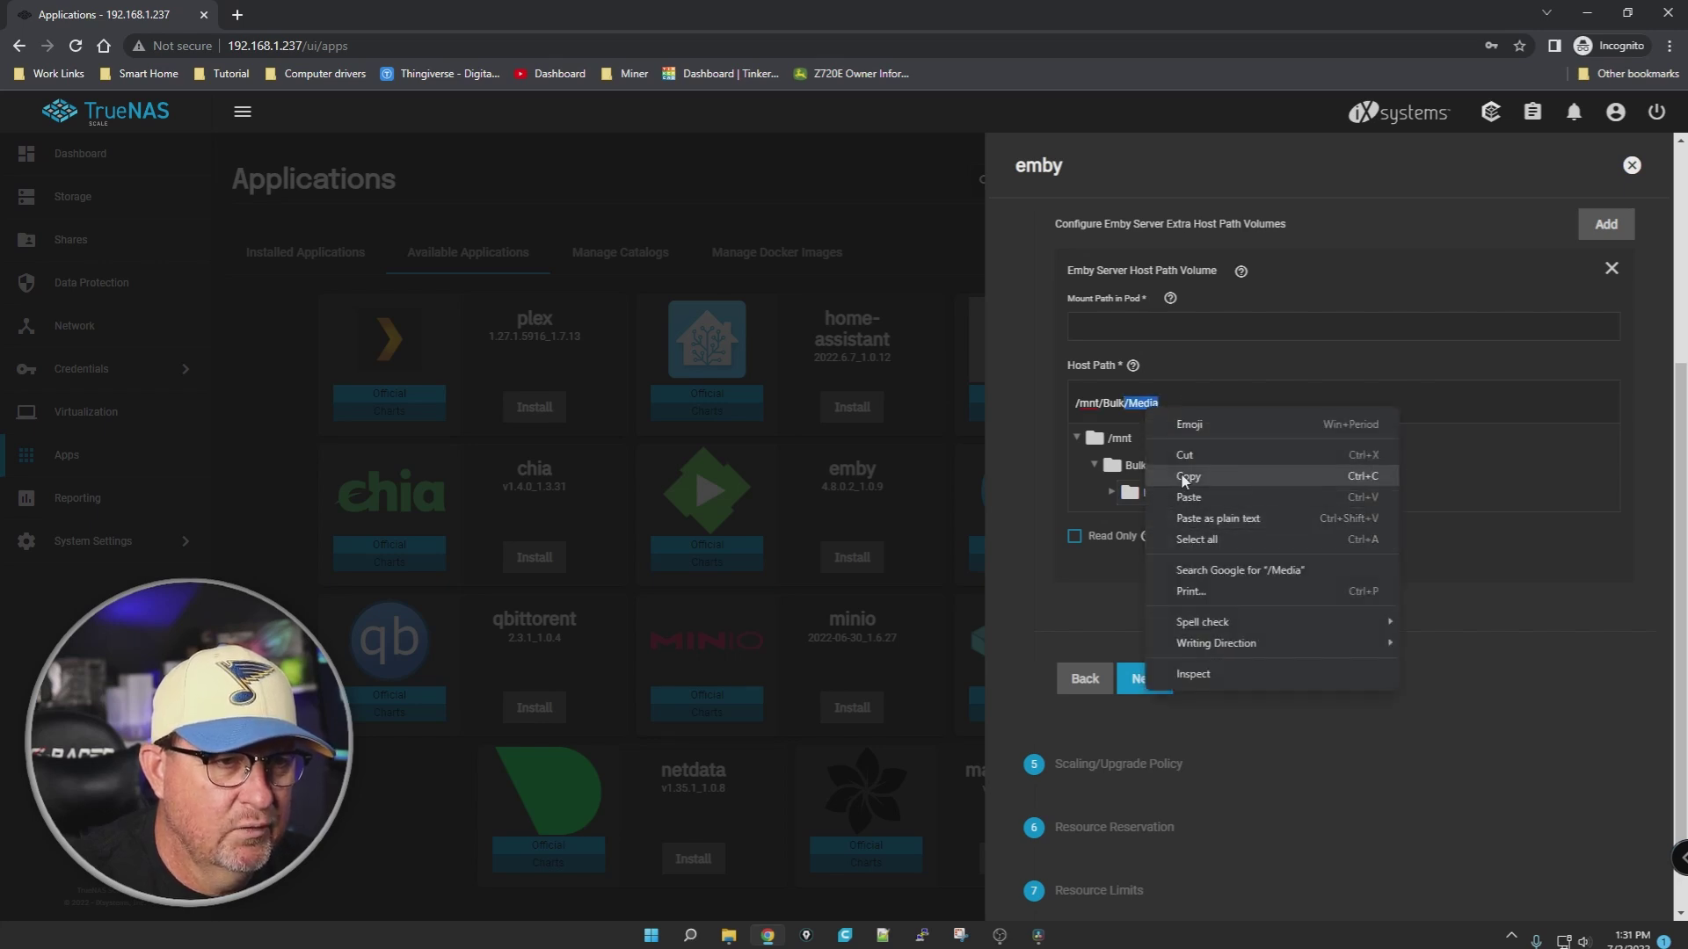
left_click(1157, 475)
left_click(1117, 338)
right_click(1191, 334)
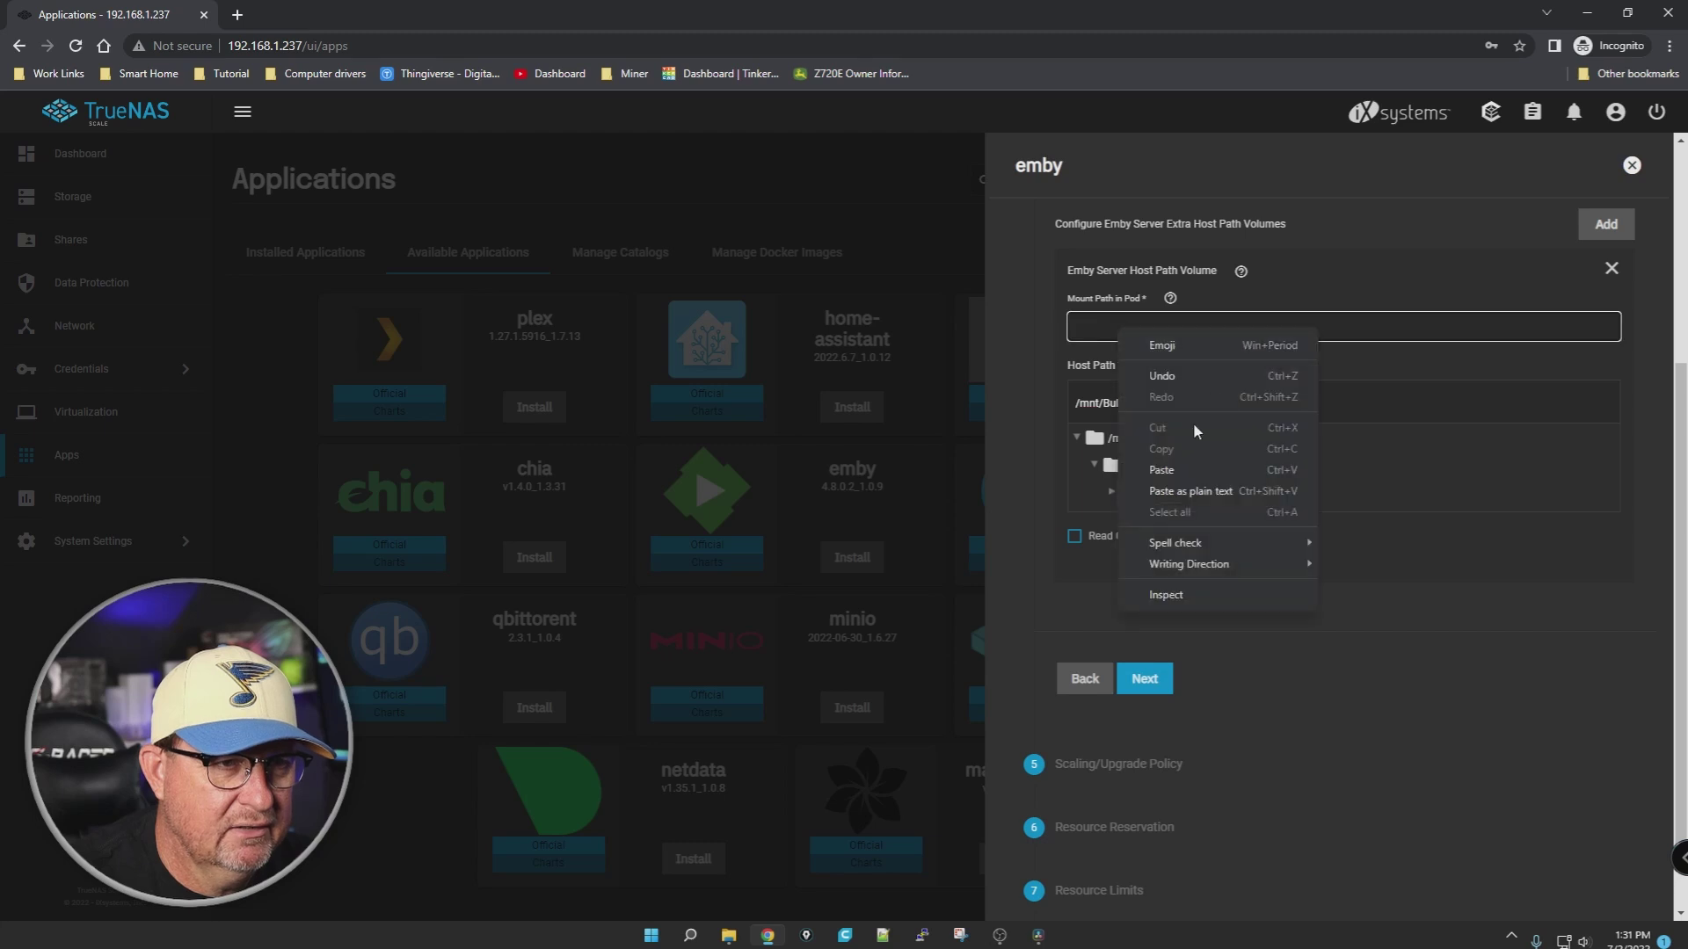
left_click(1178, 470)
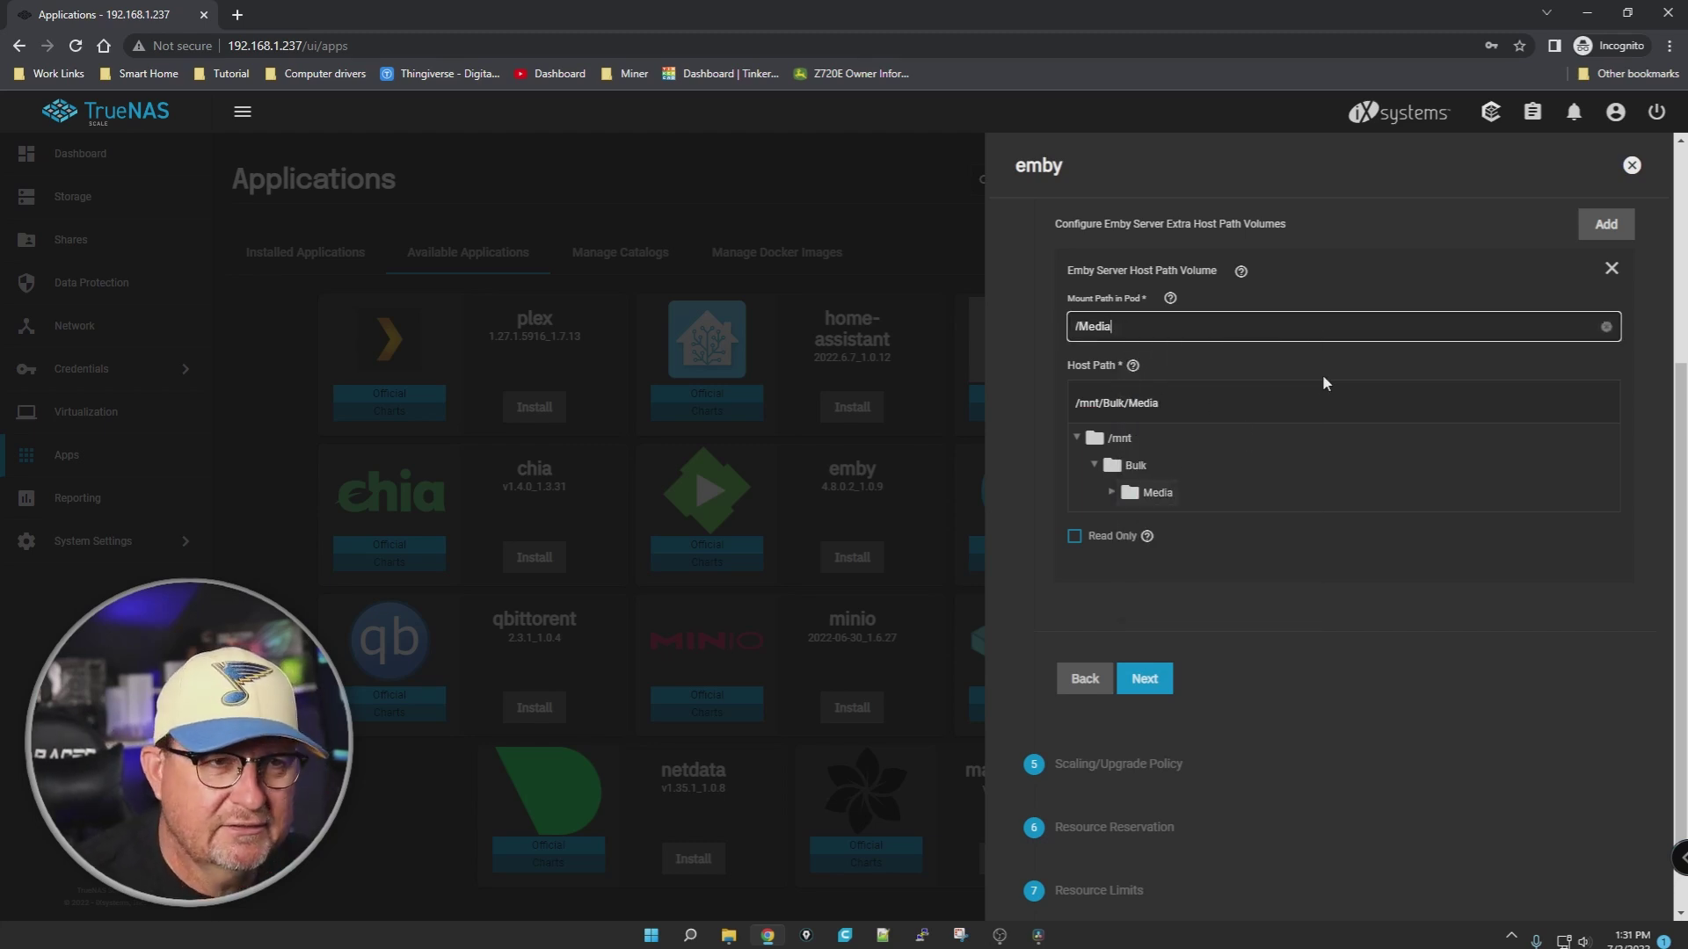
left_click(1145, 683)
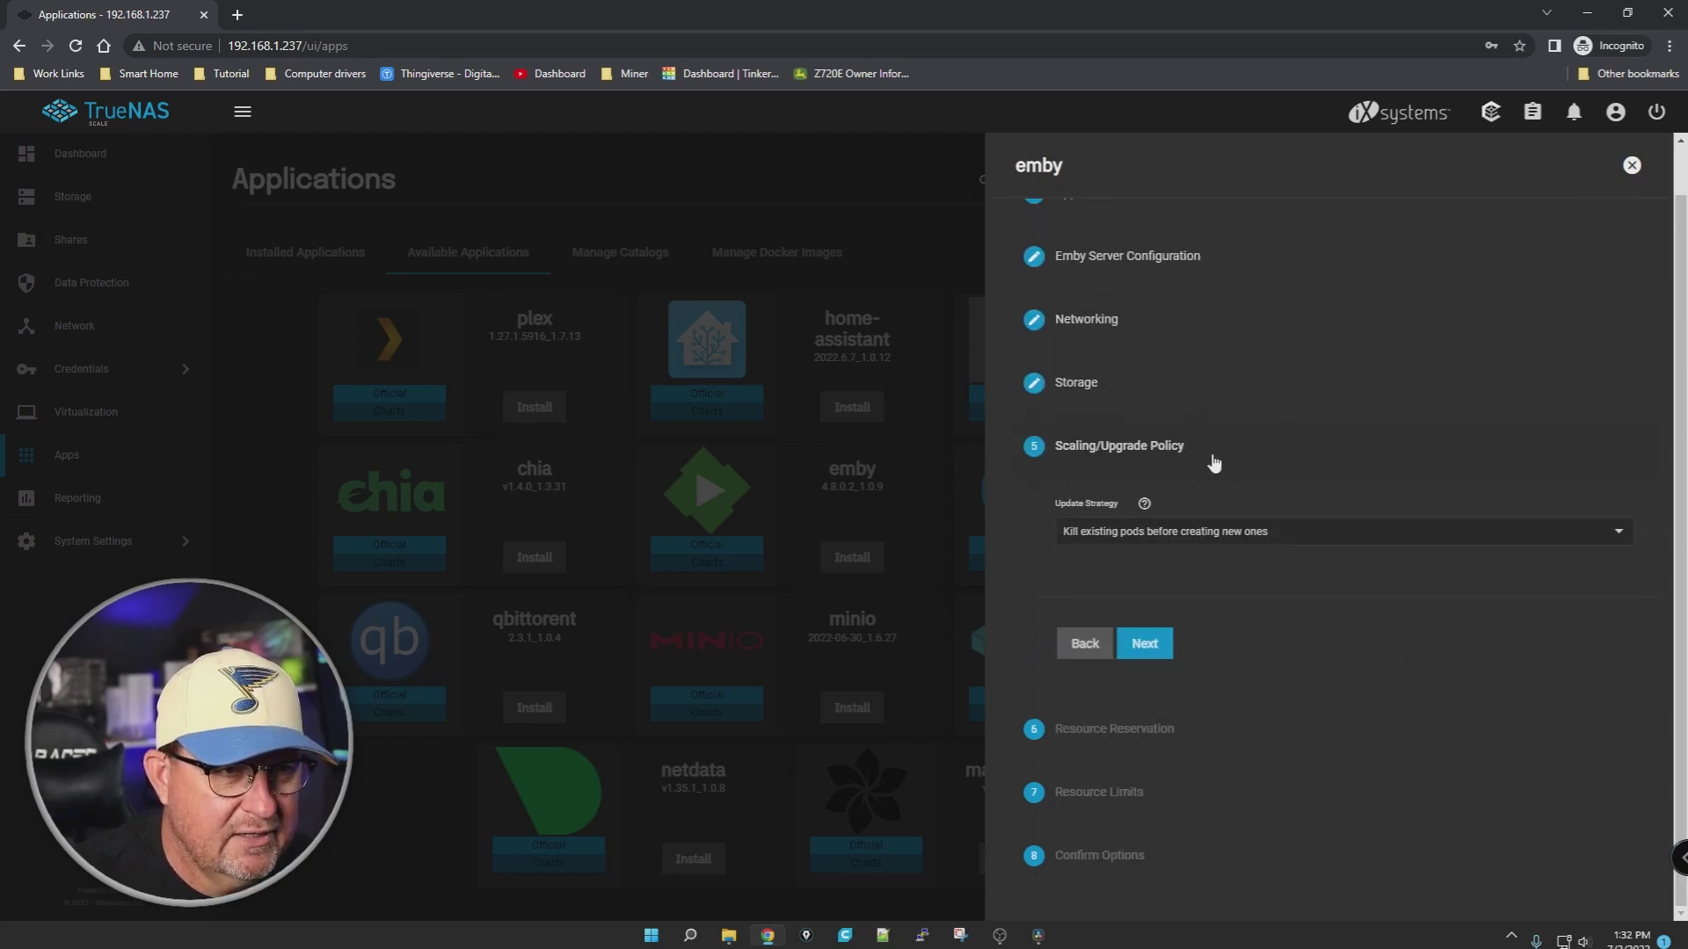
Step: Keep the default upgrade policy, 0 GPUs allocated, and no resource limits, reaching Confirm Options
left_click(1147, 654)
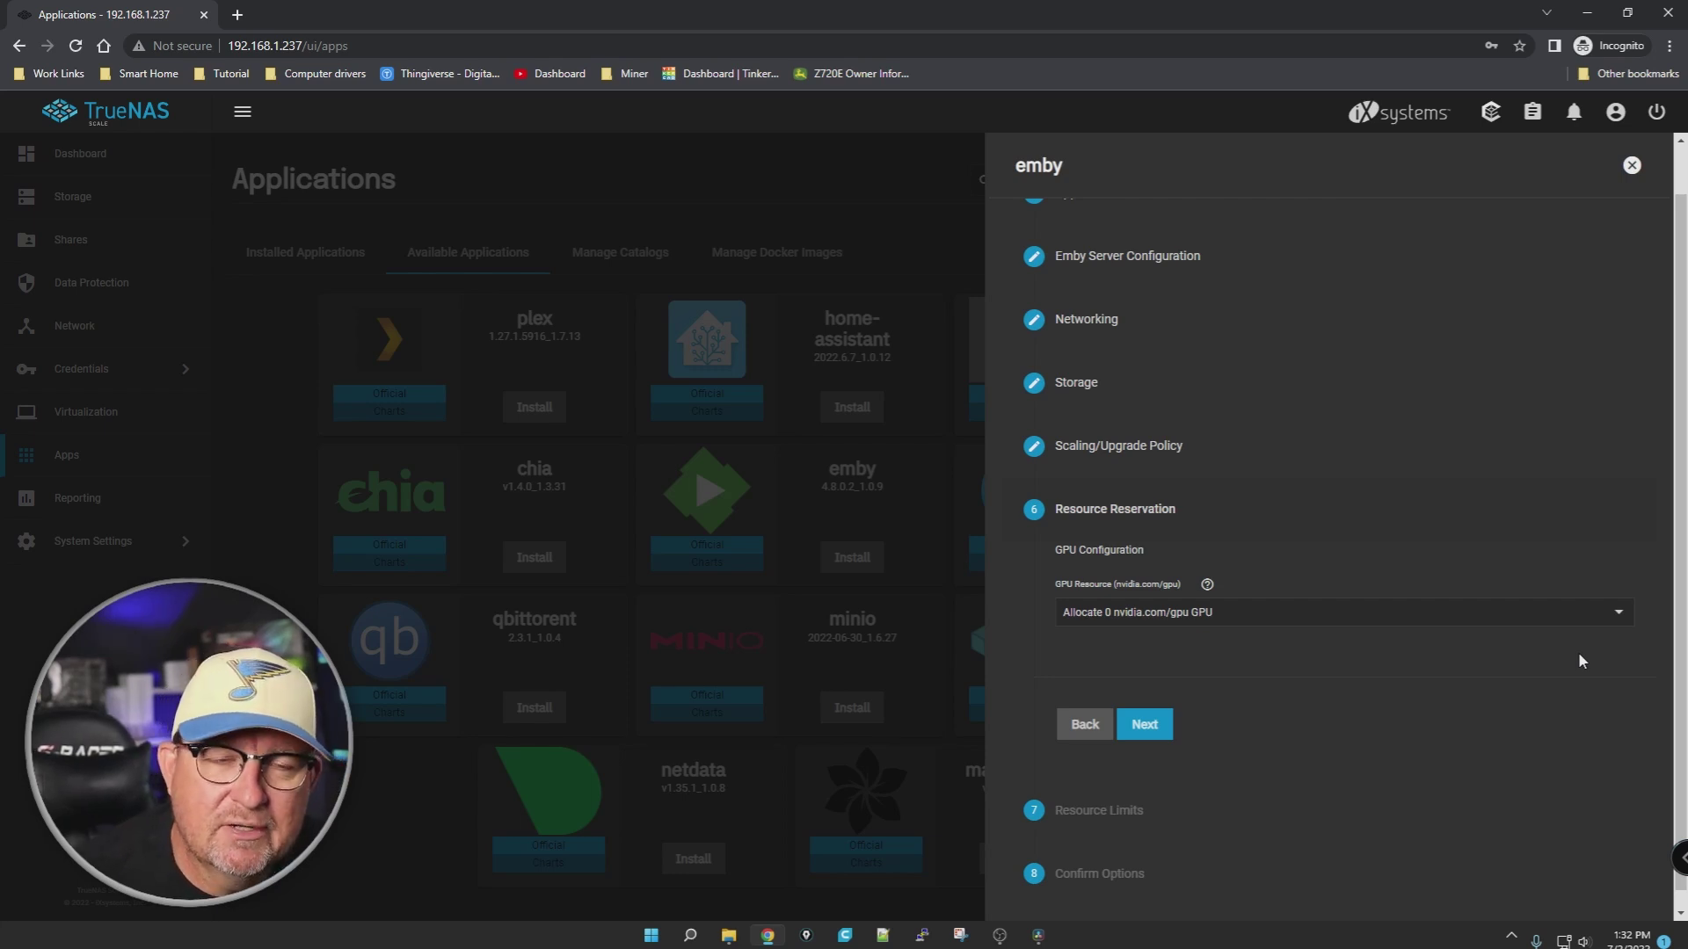
left_click(1621, 620)
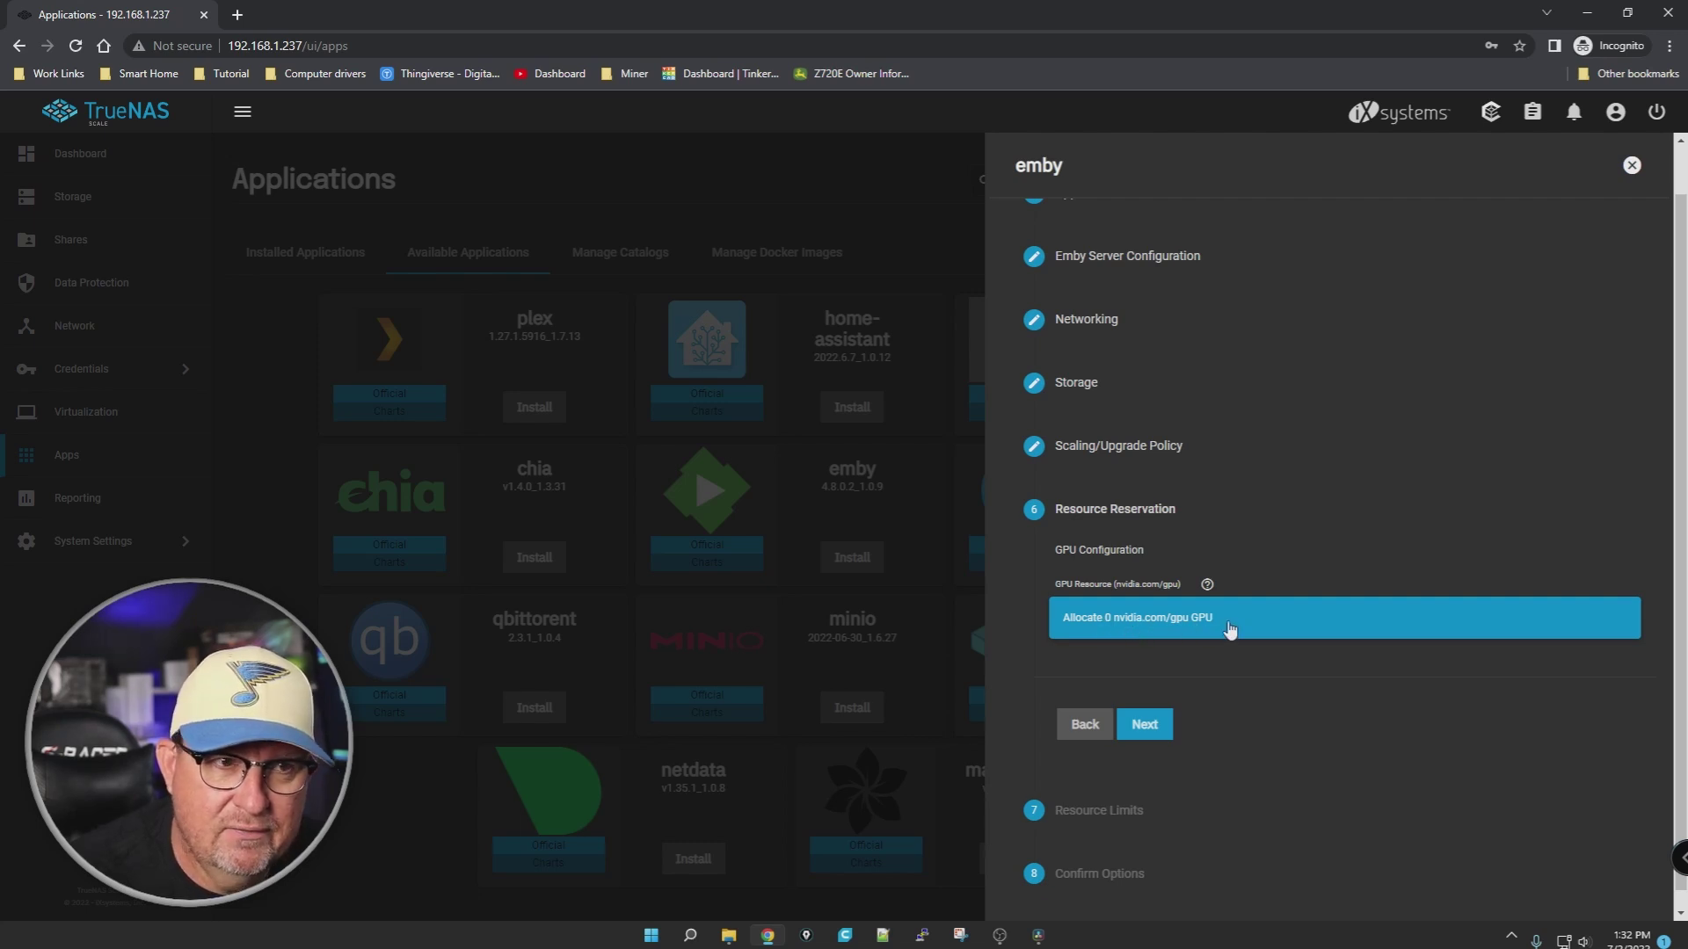
left_click(1116, 668)
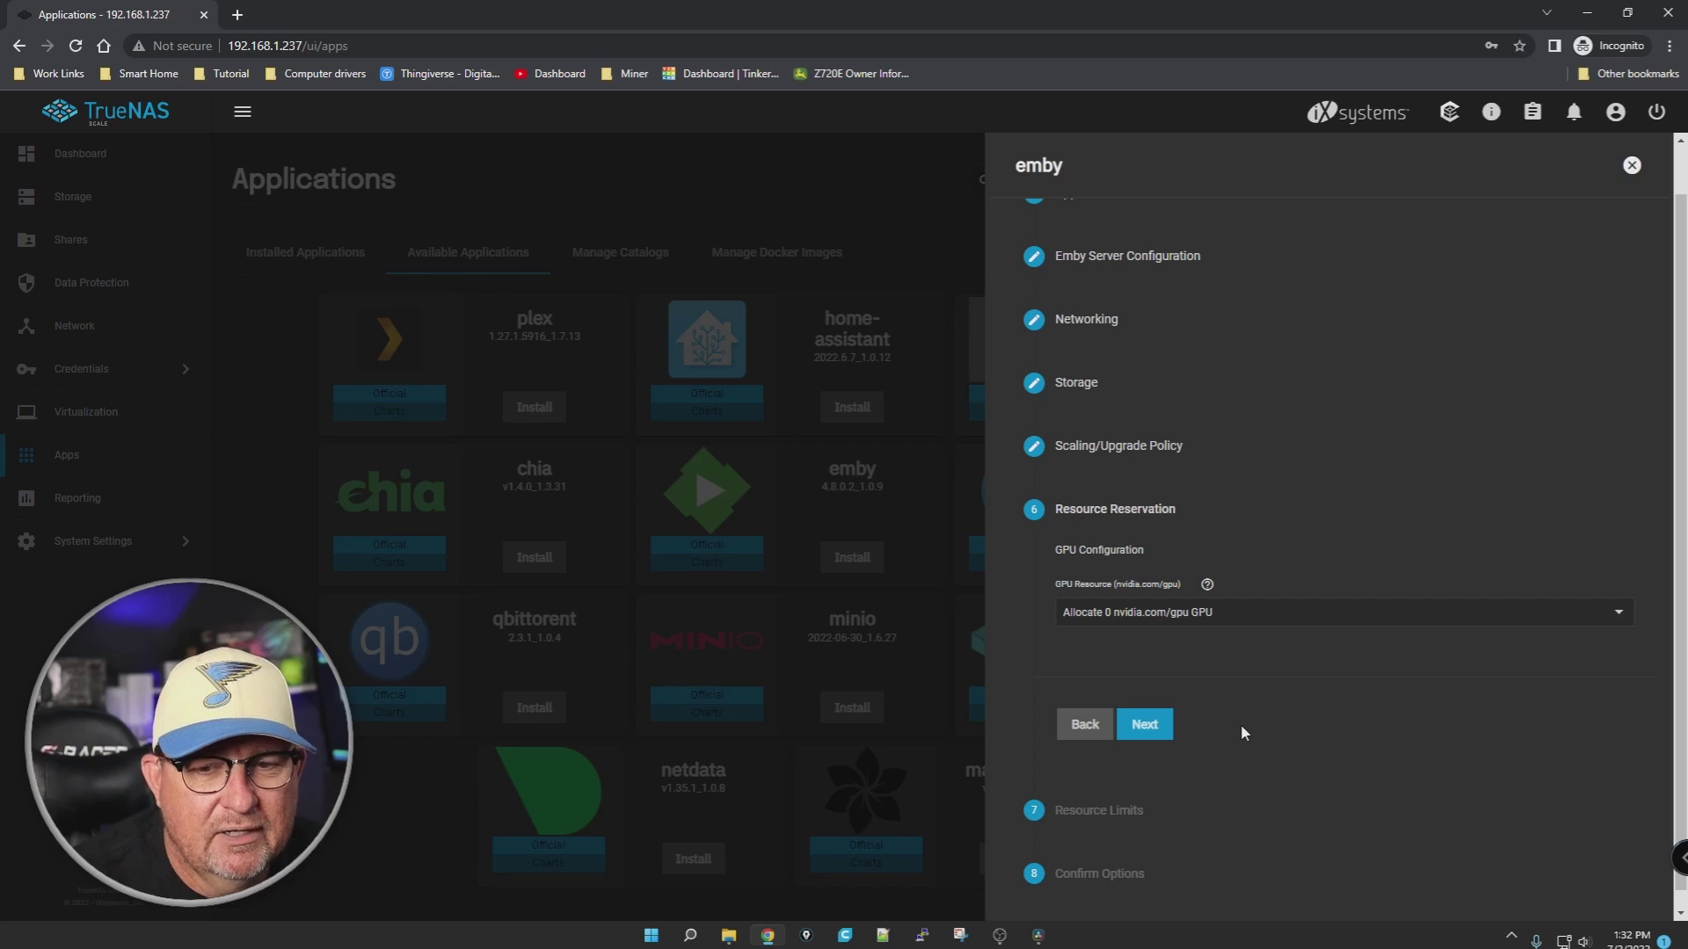
left_click(1144, 724)
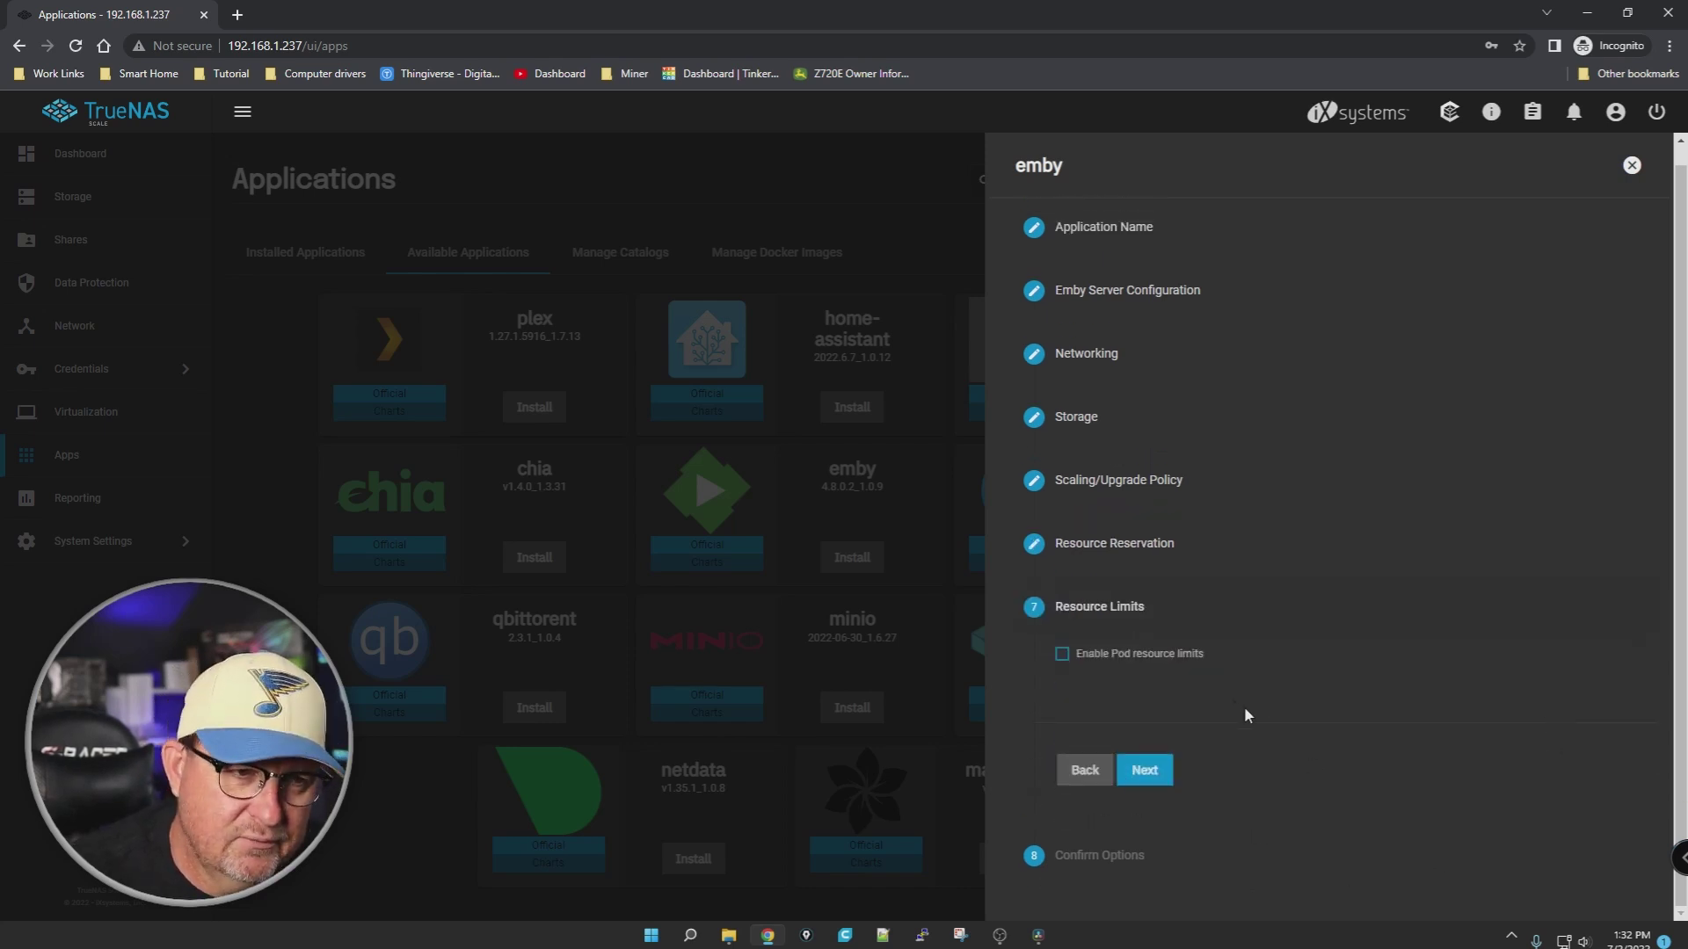
left_click(1144, 770)
Step: Save the emby install, then open netdata's web portal from Installed Applications
scroll(1248, 760, "down", 2)
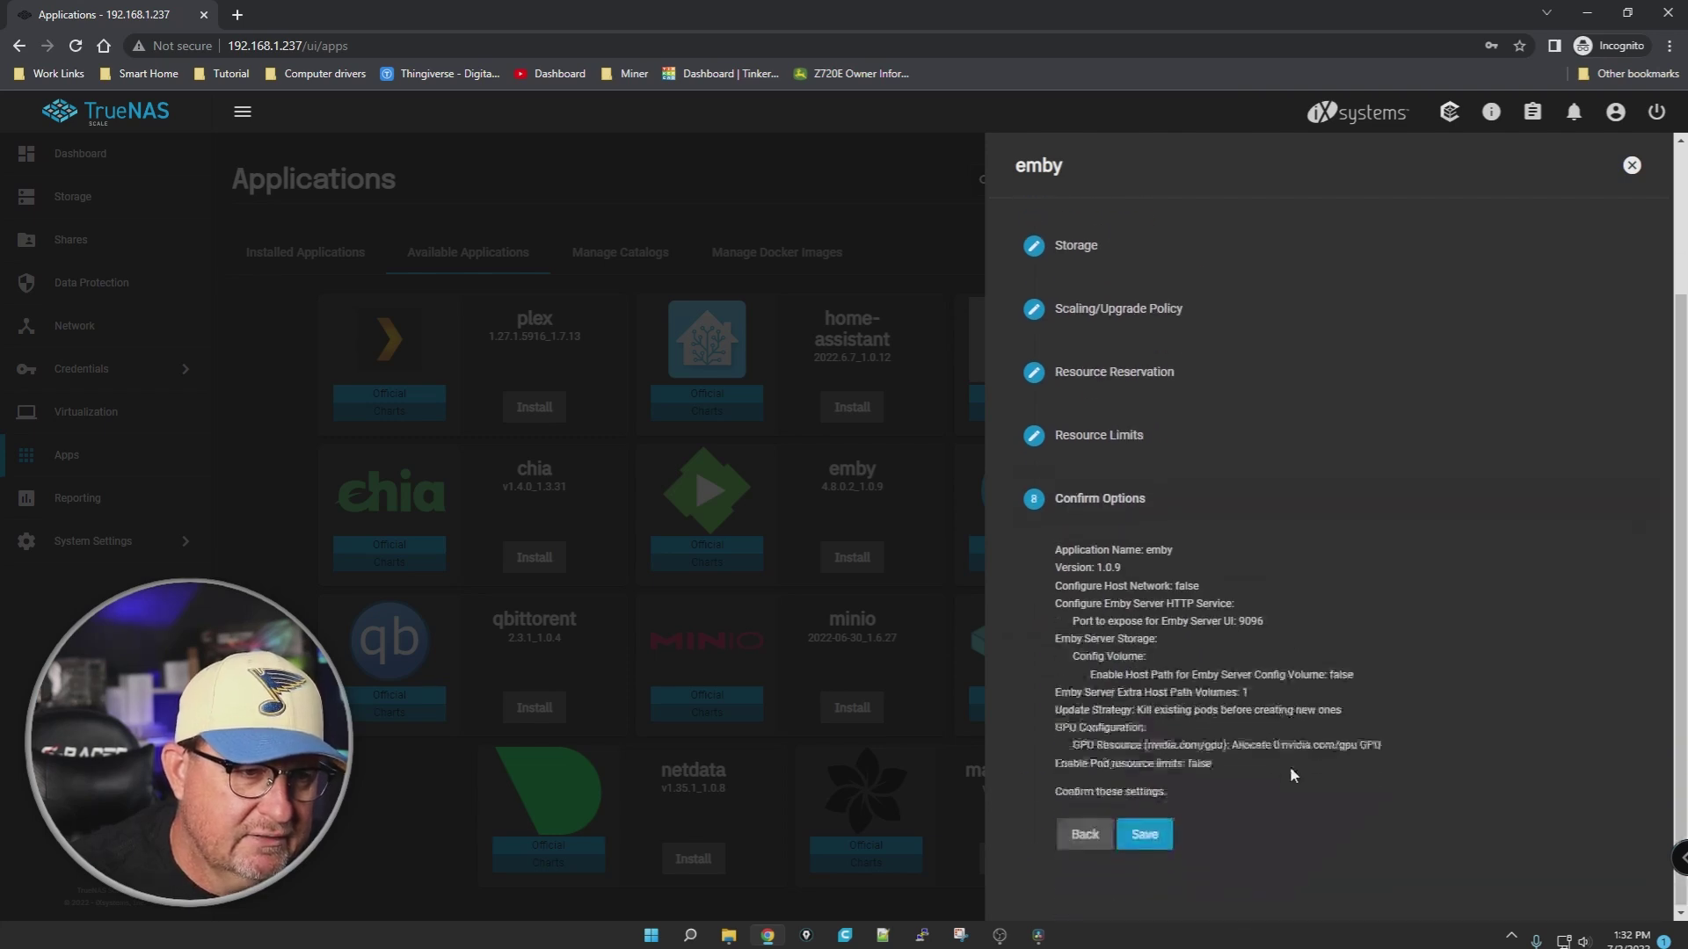
left_click(1156, 836)
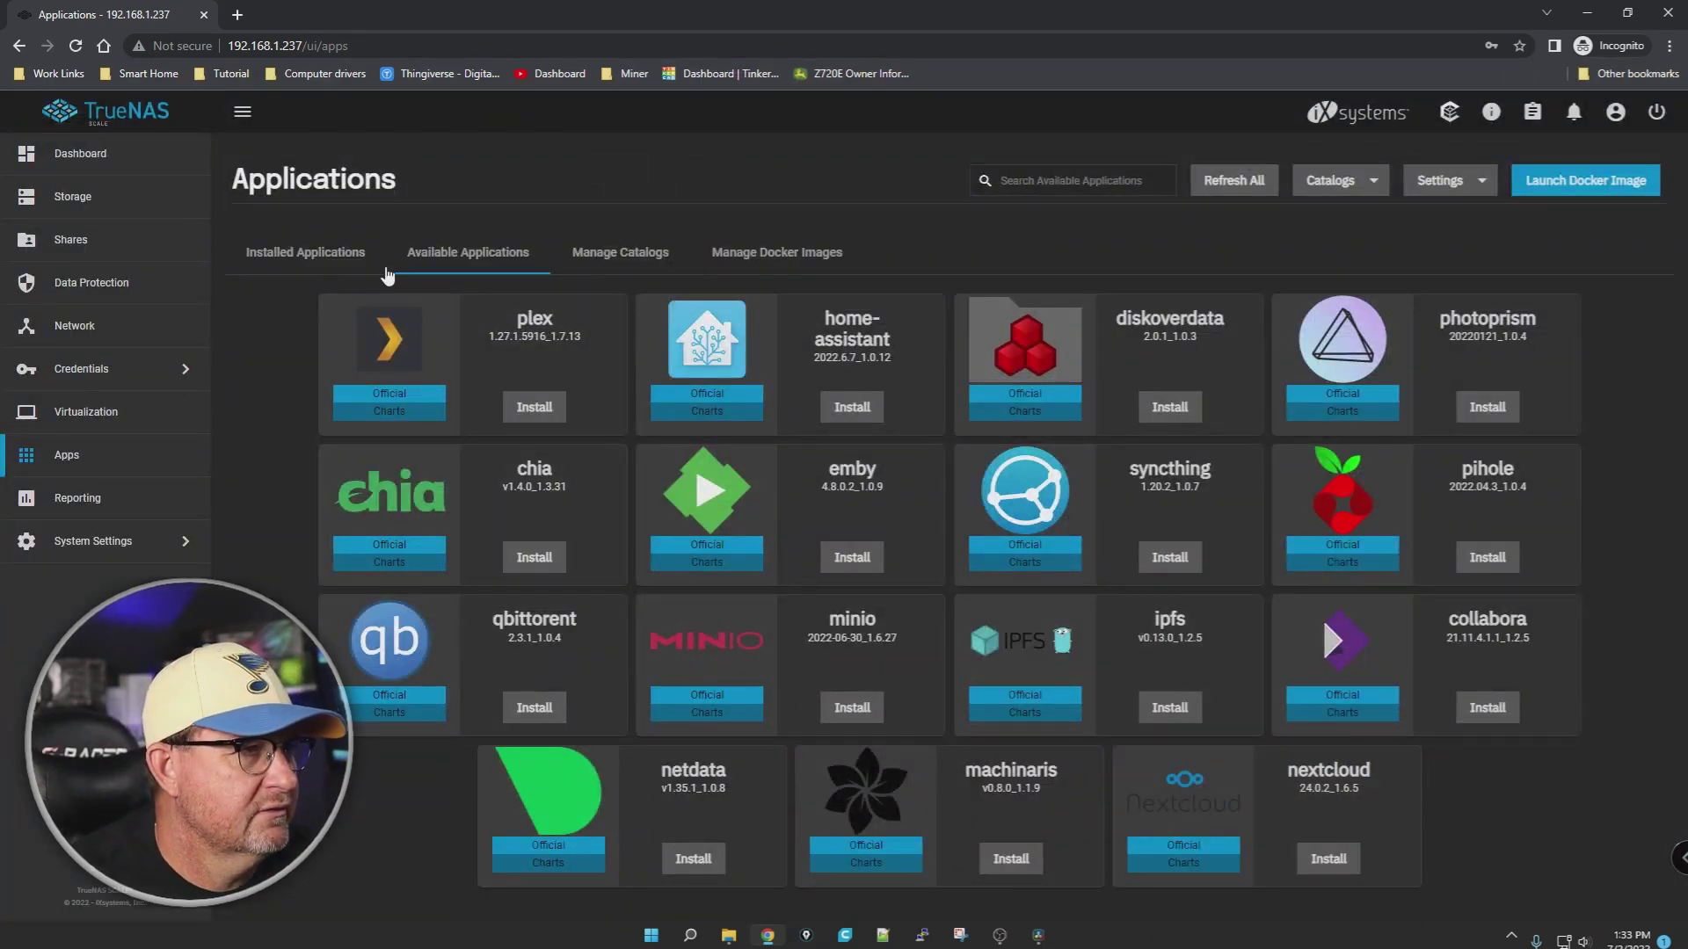
left_click(339, 252)
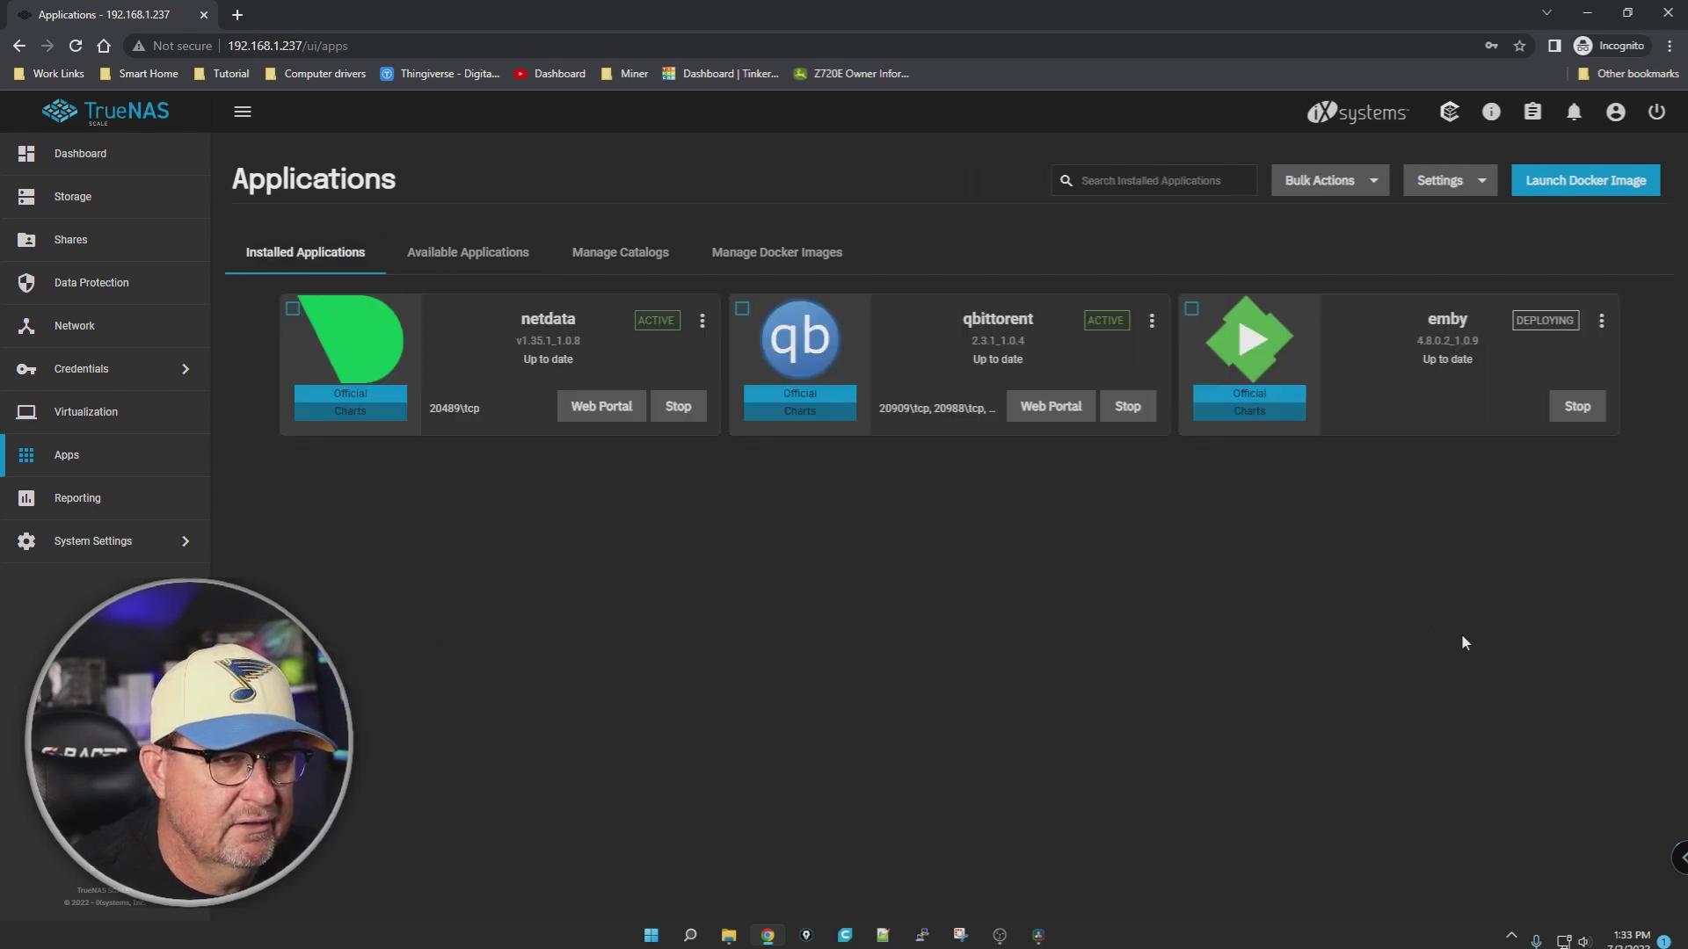
left_click(601, 406)
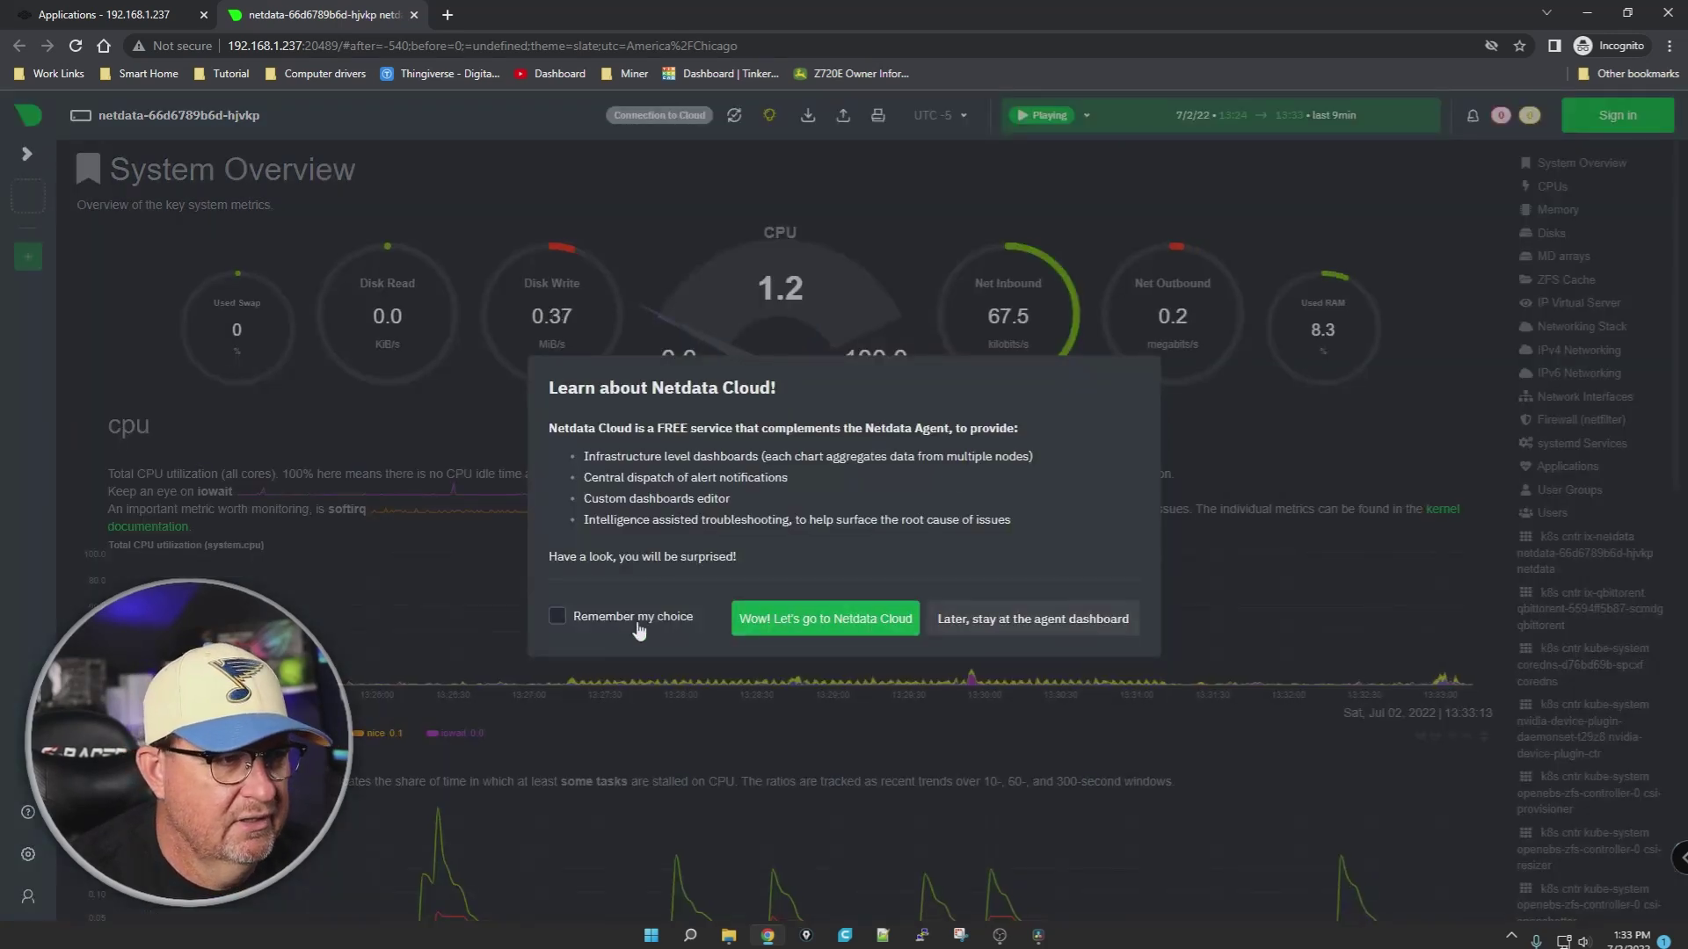
Step: Dismiss the Netdata Cloud prompt and return to the TrueNAS Applications tab with emby active
left_click(637, 633)
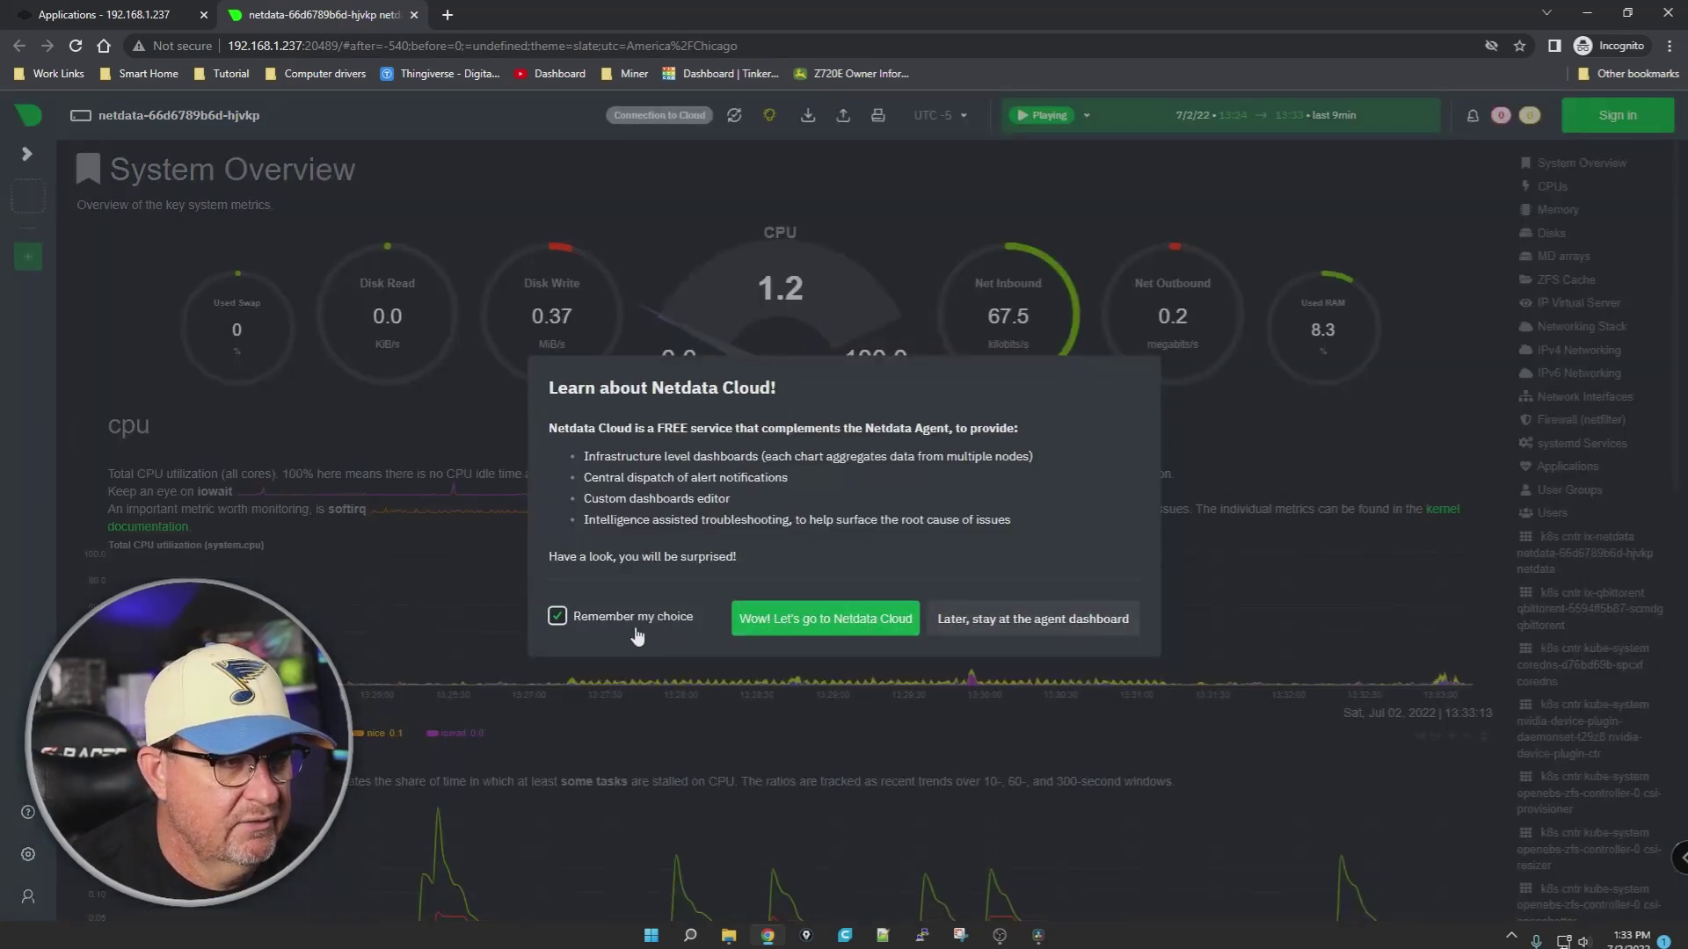
left_click(1011, 621)
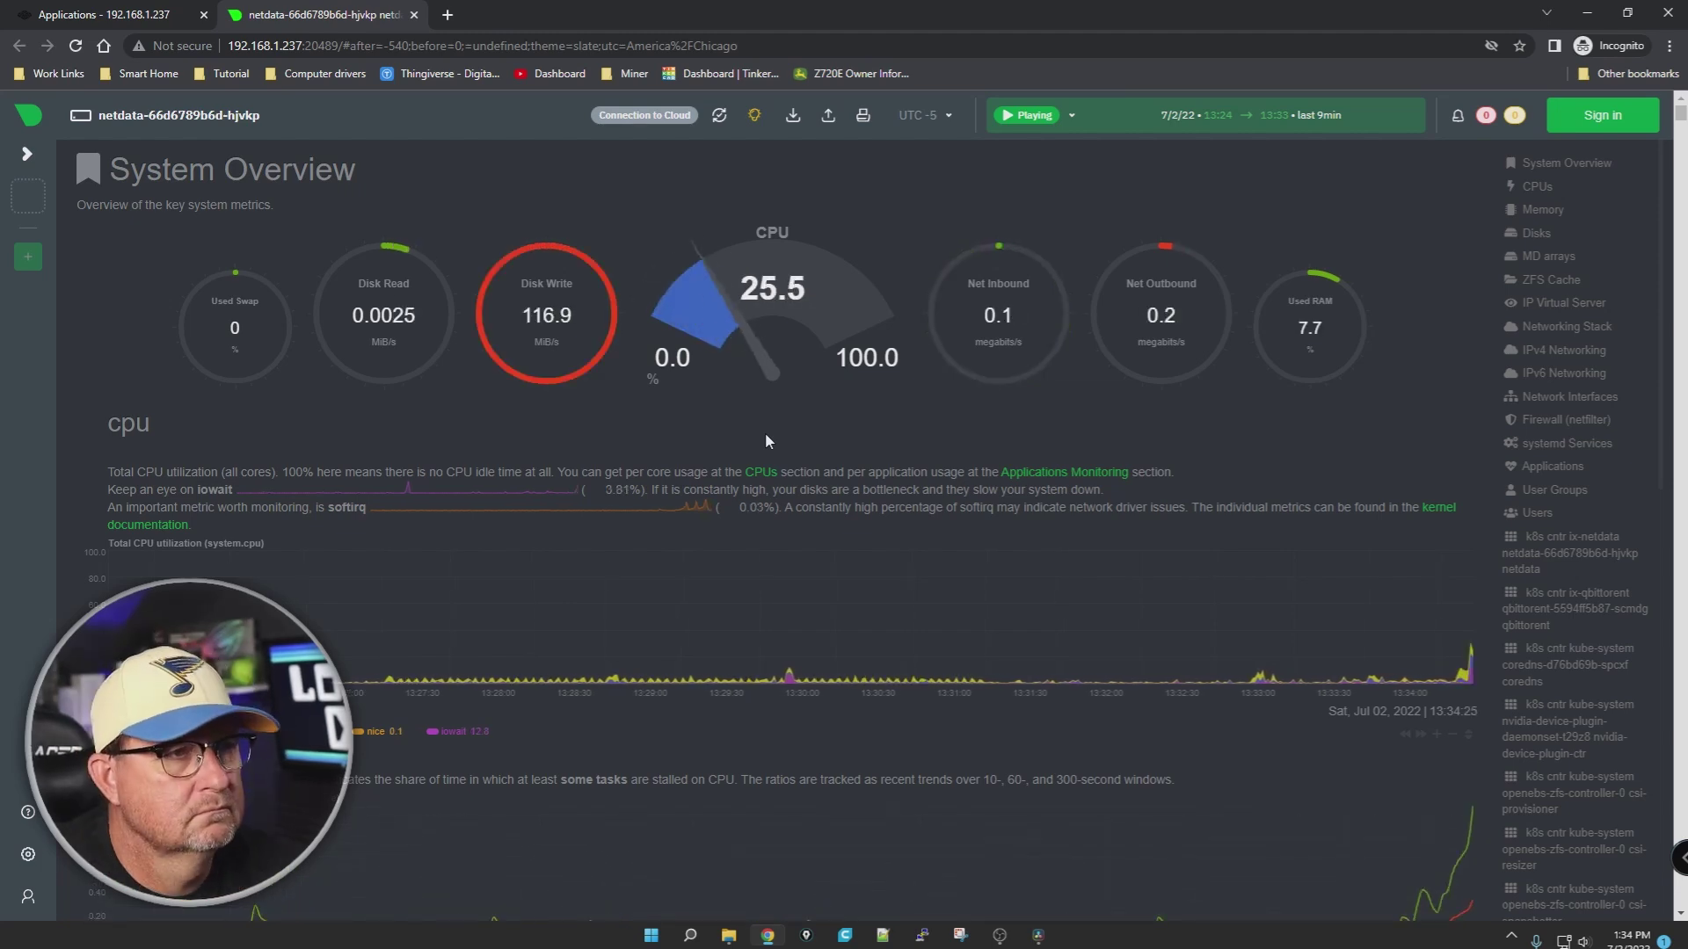
key("ctrl+Tab")
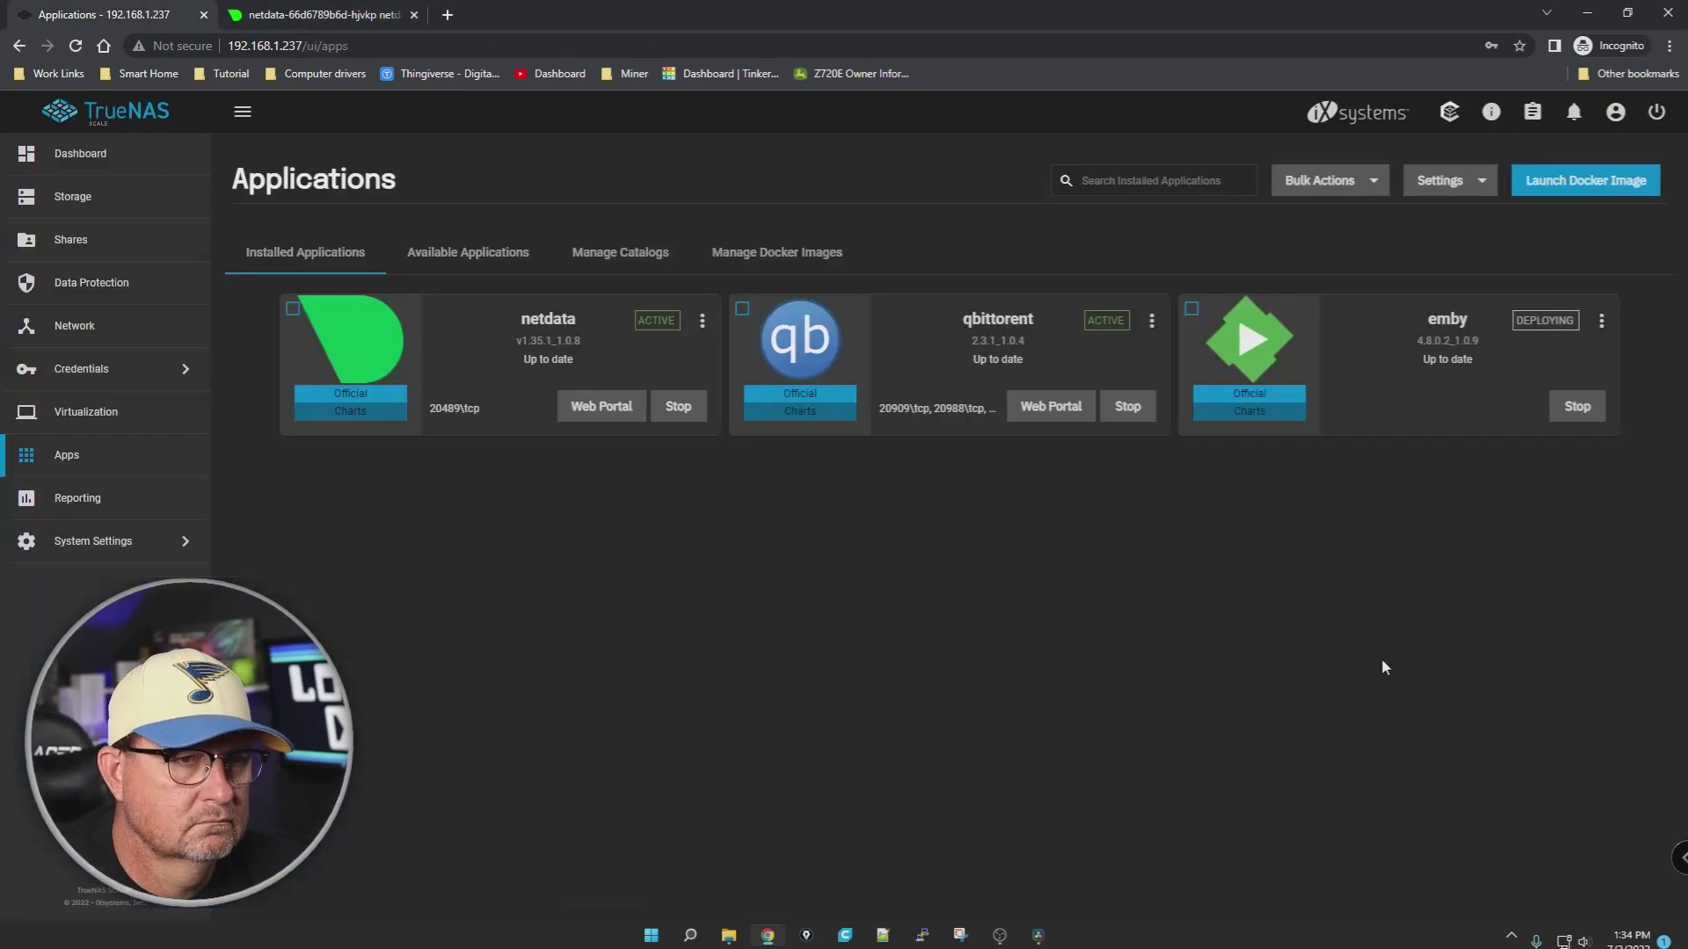
key("ctrl+Tab")
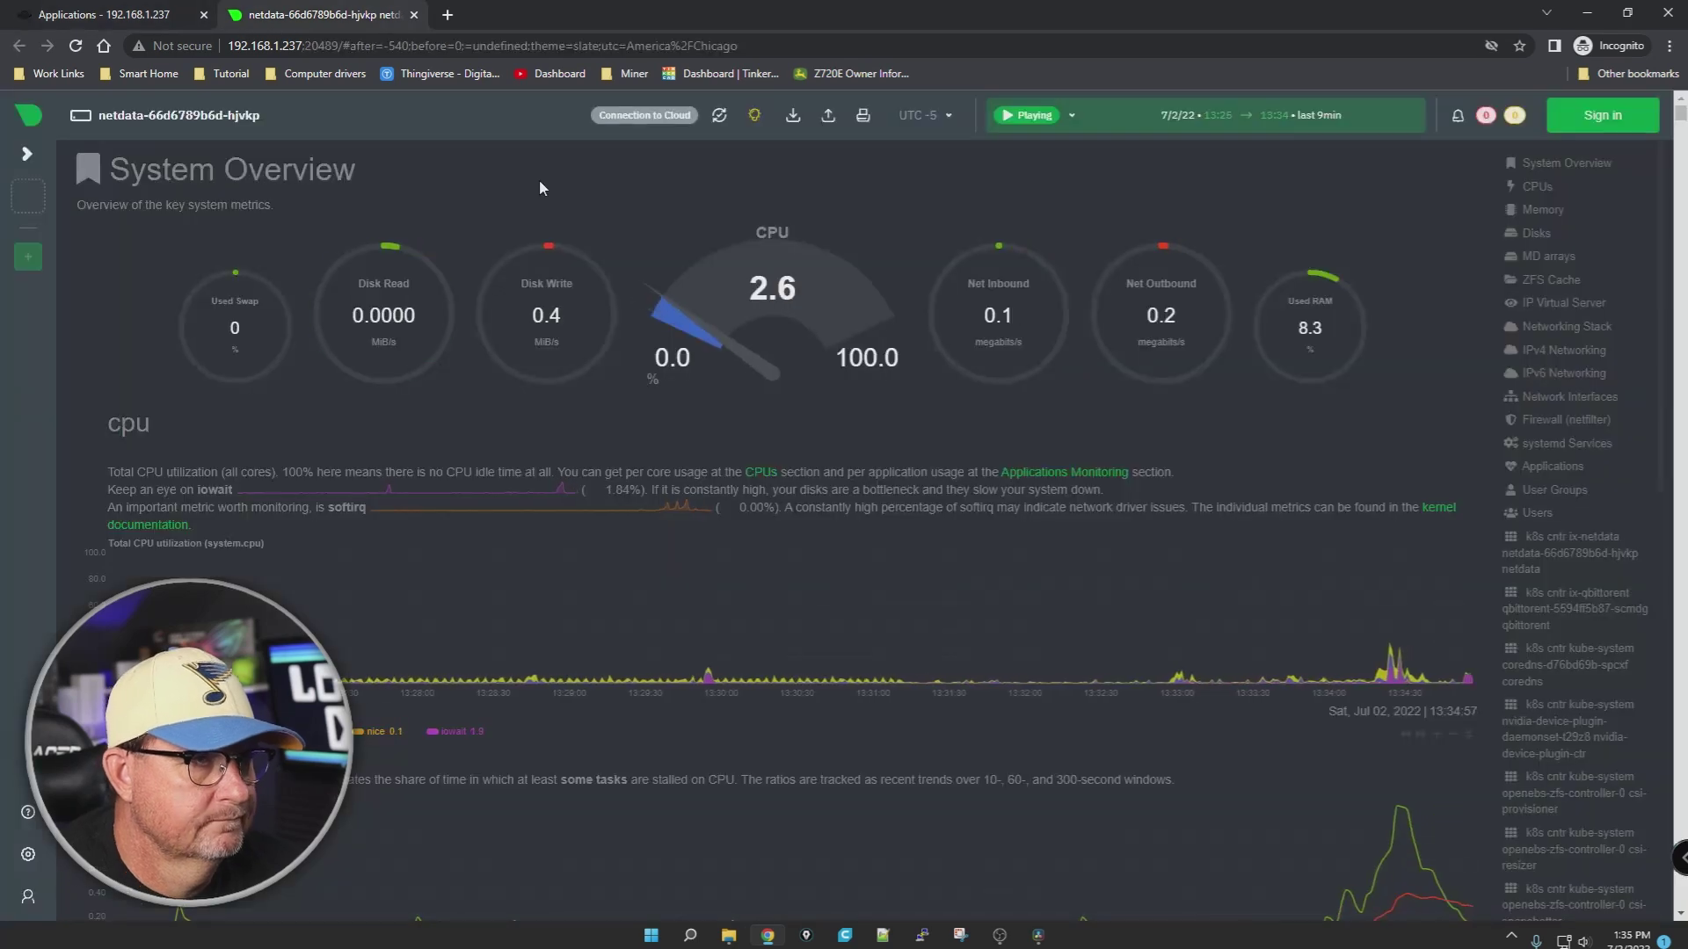
key("ctrl+Tab")
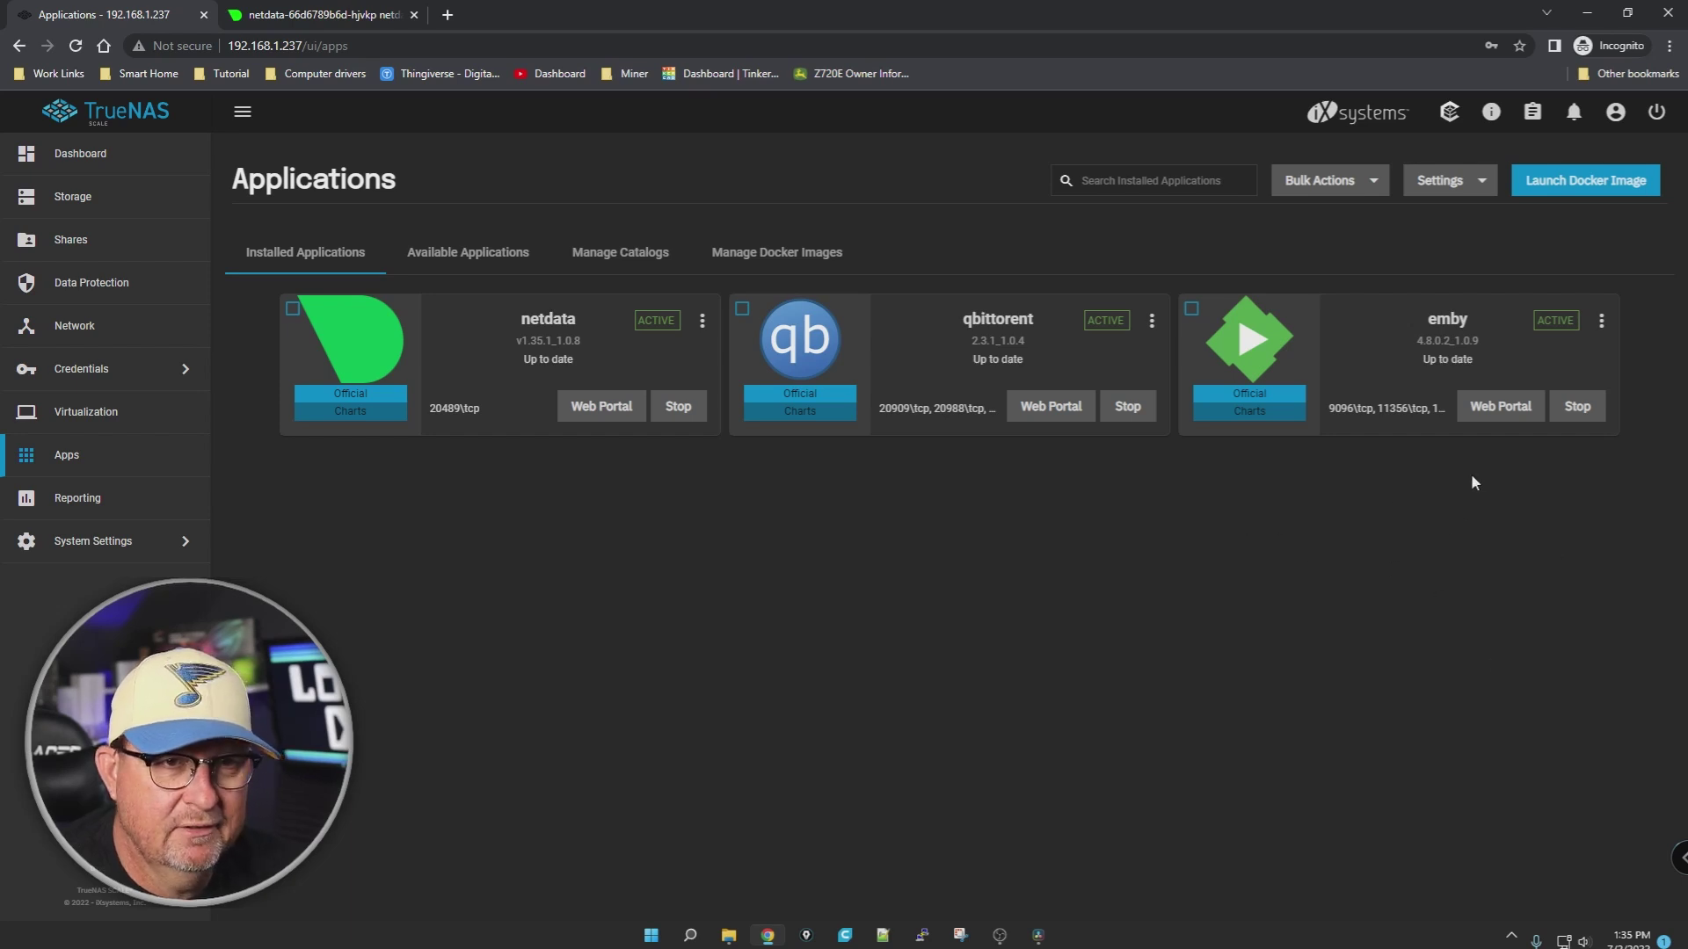
Step: Open emby's Web Portal from its app card
left_click(1501, 407)
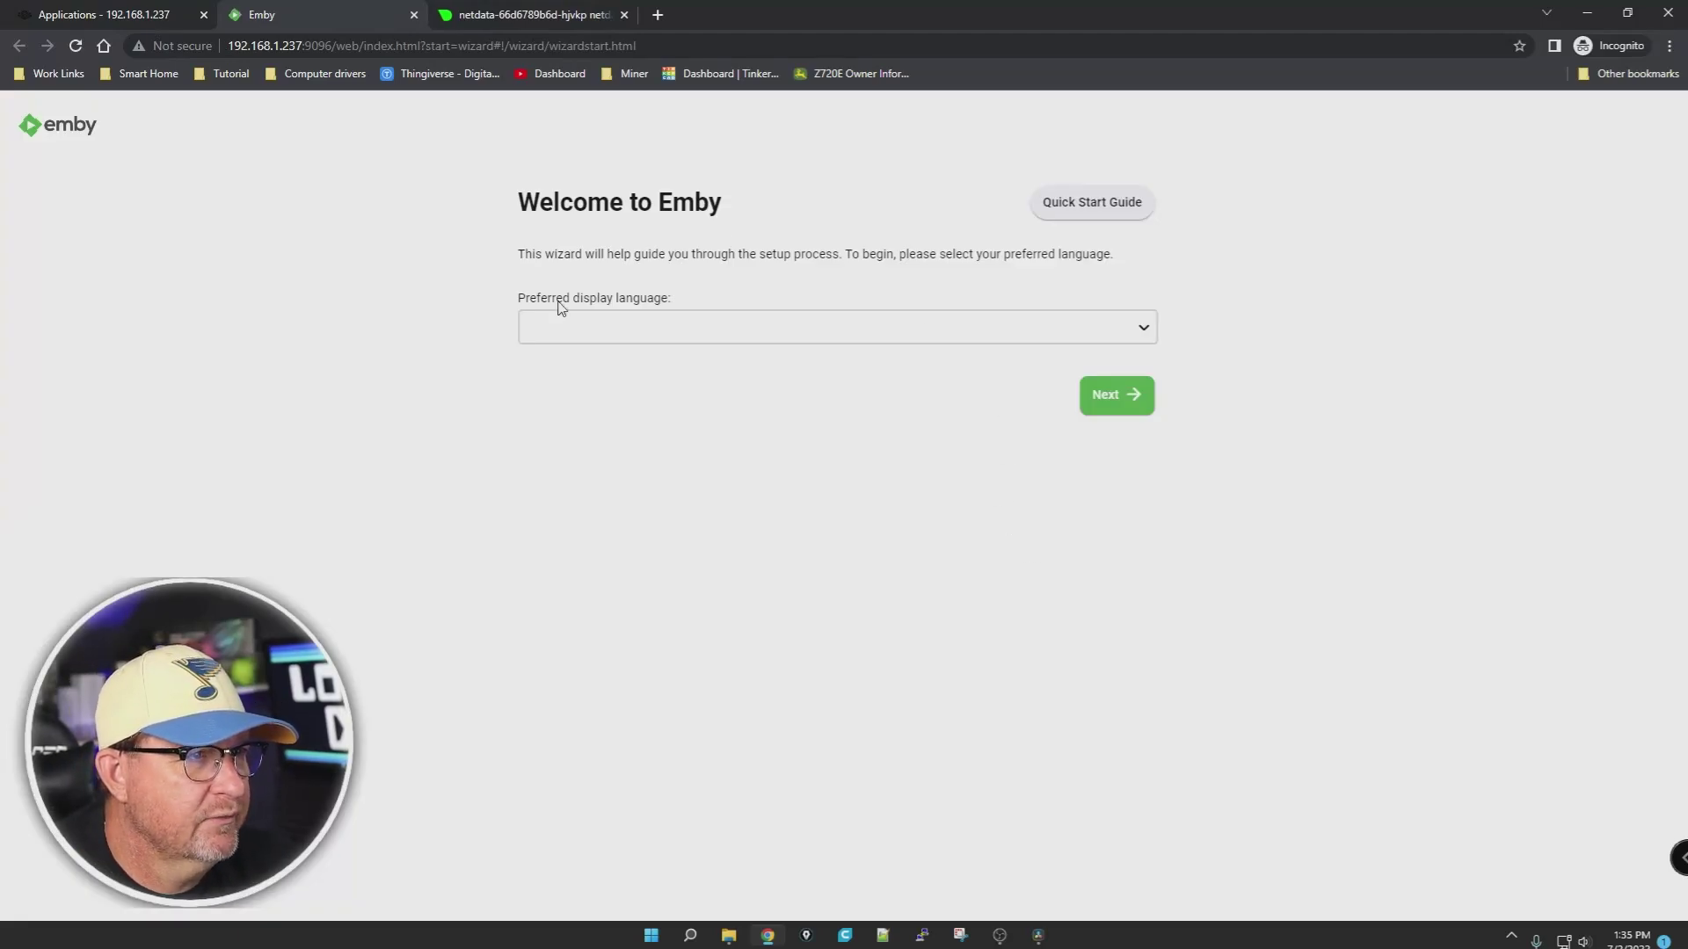
Step: Set Emby's display language to English (United States)
left_click(1145, 326)
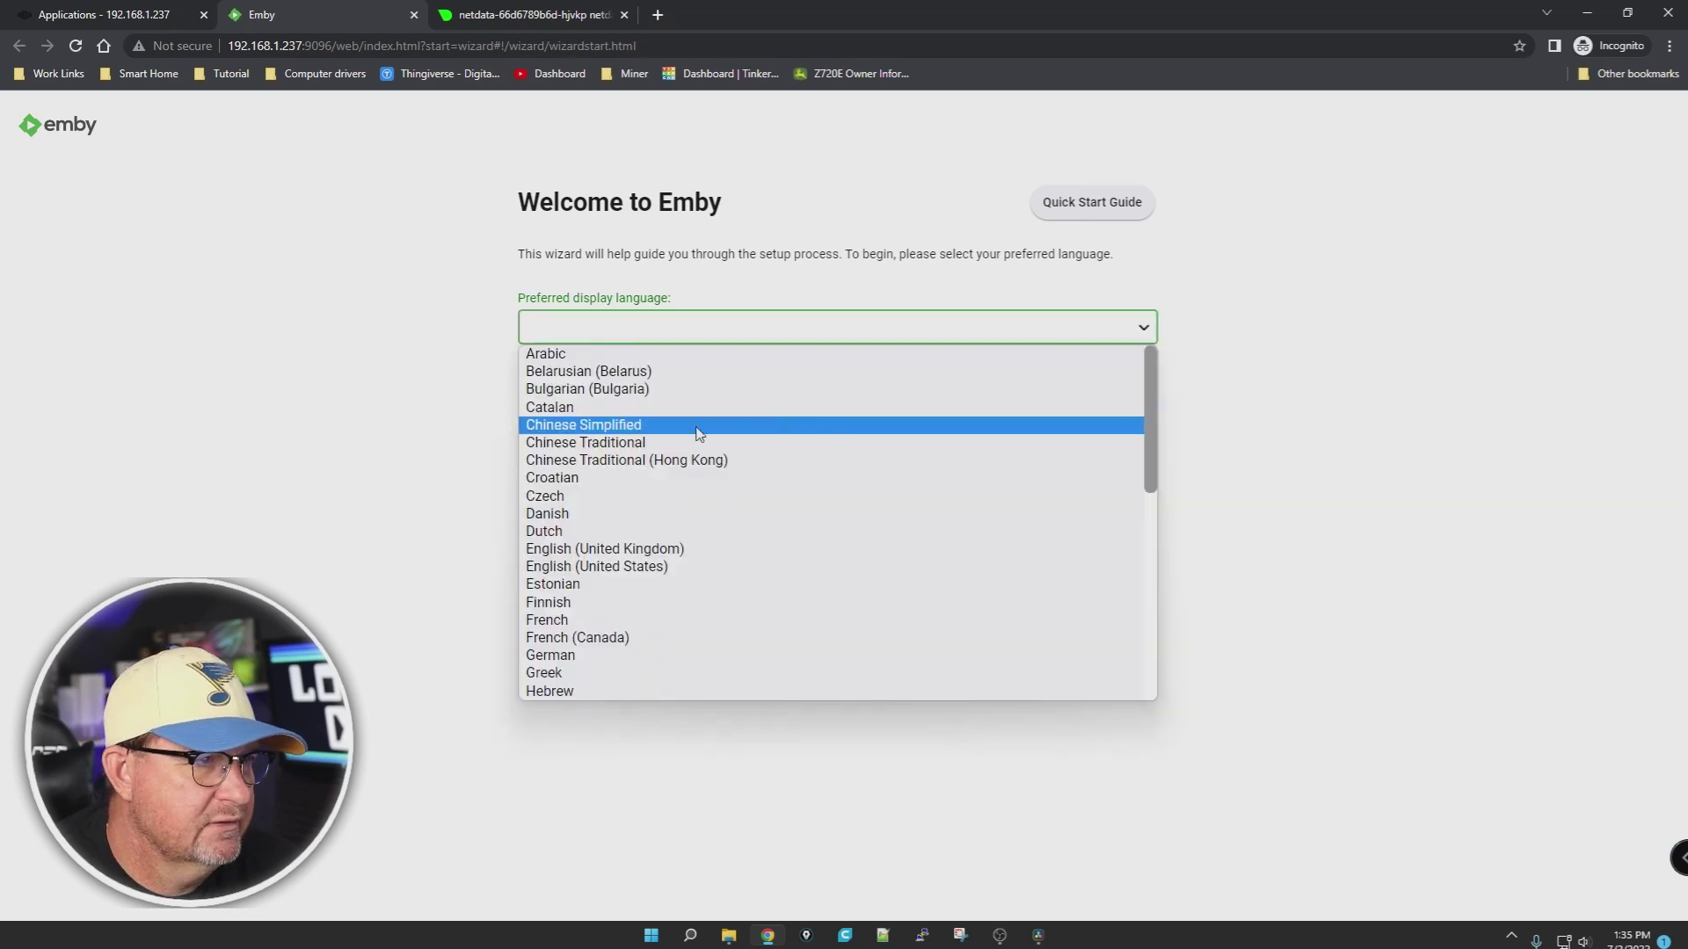
left_click(572, 566)
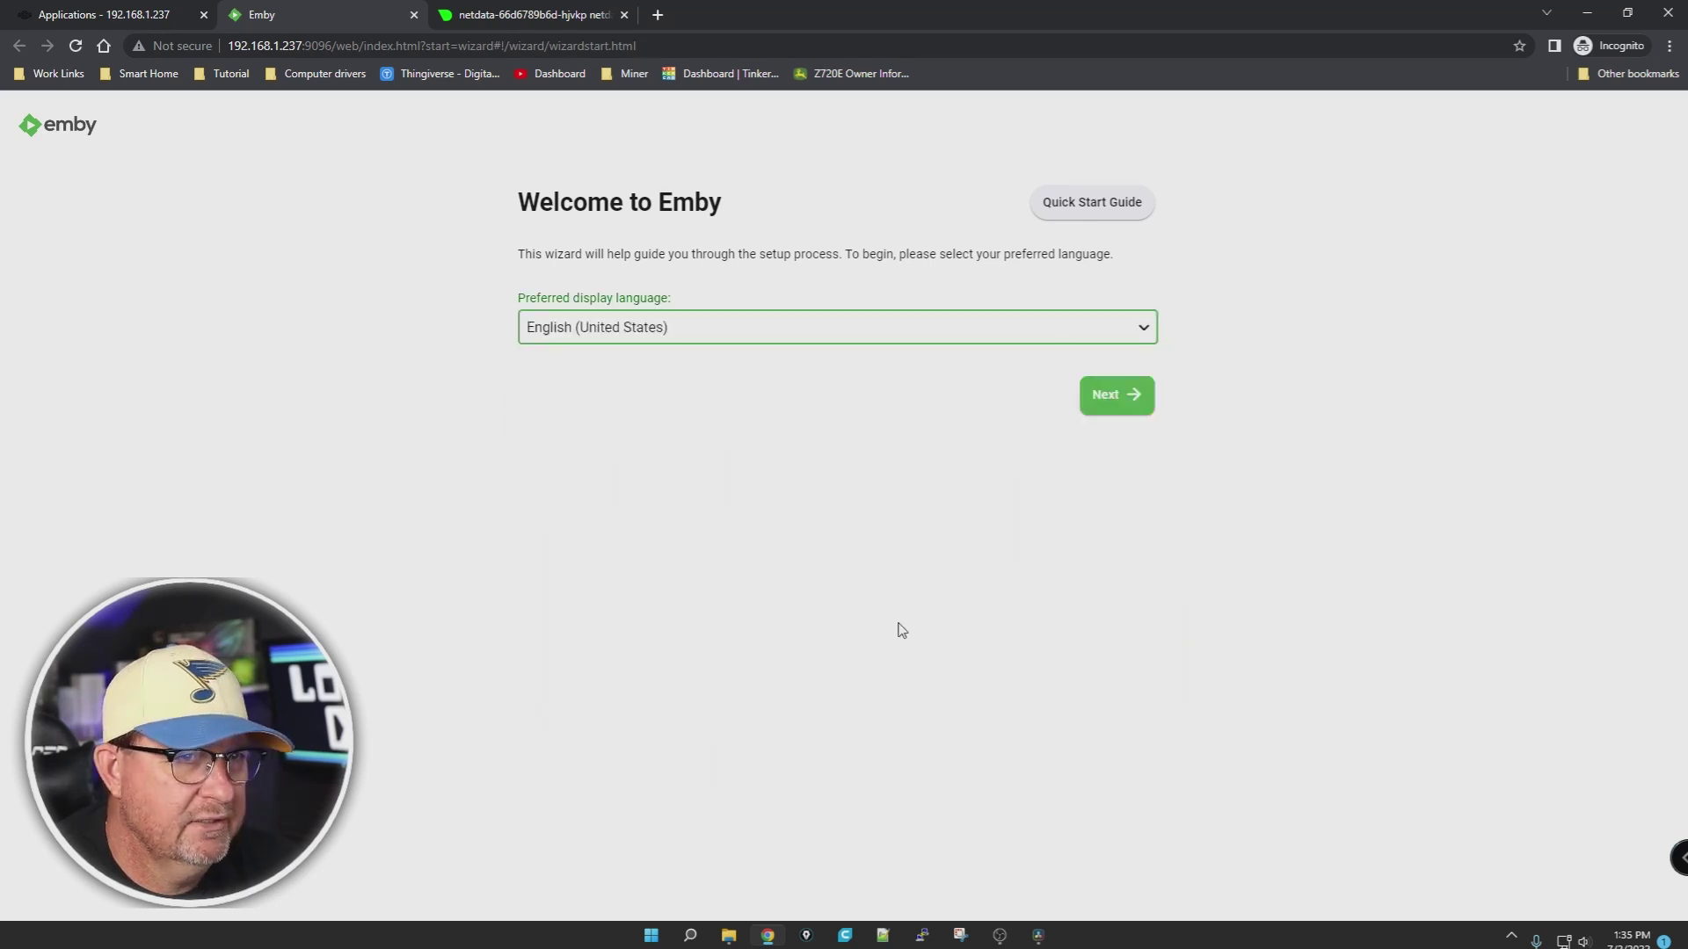
left_click(1099, 400)
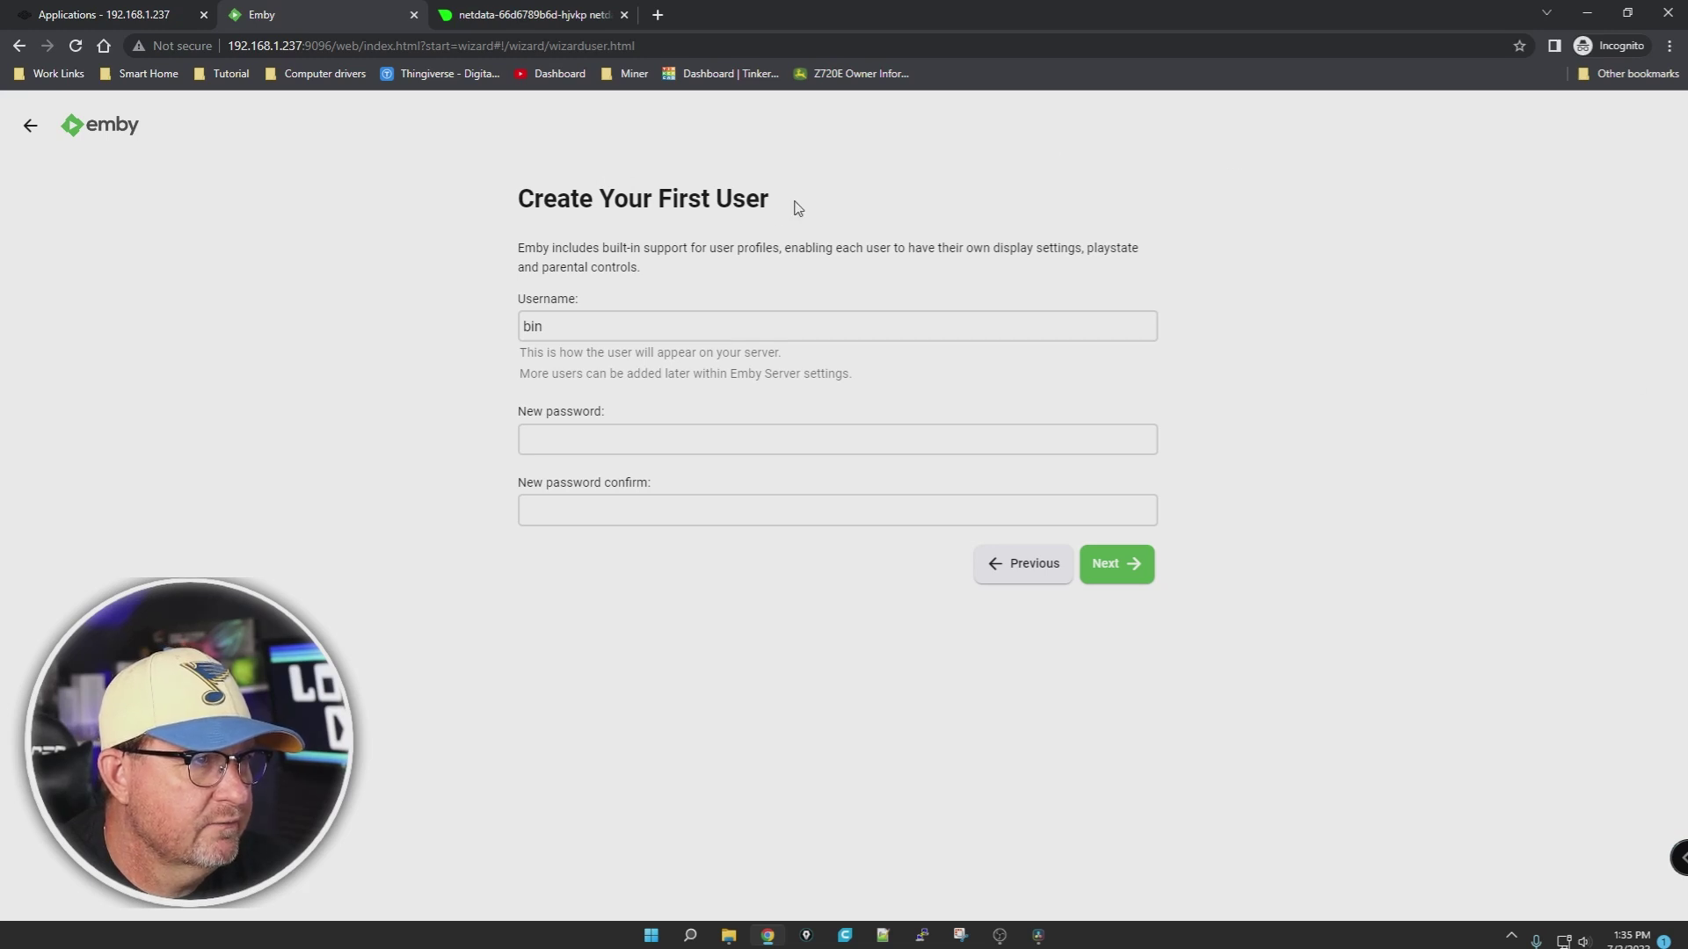
Step: Create the first Emby user with a username and a confirmed password
double_click(561, 320)
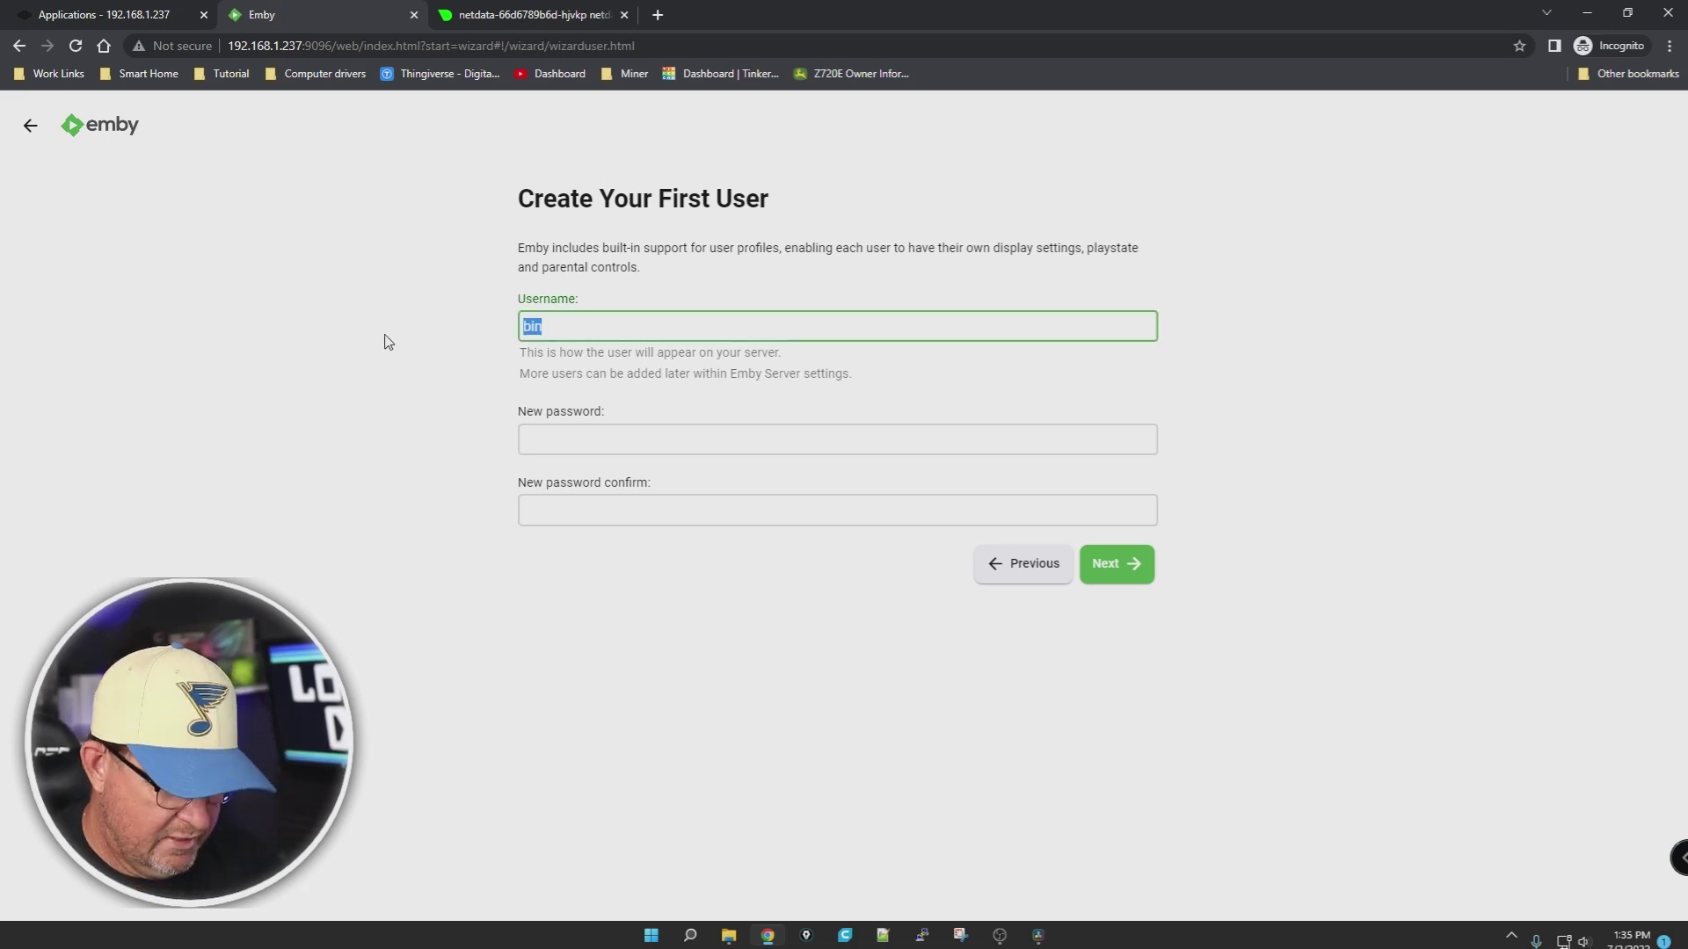
type("LoRes")
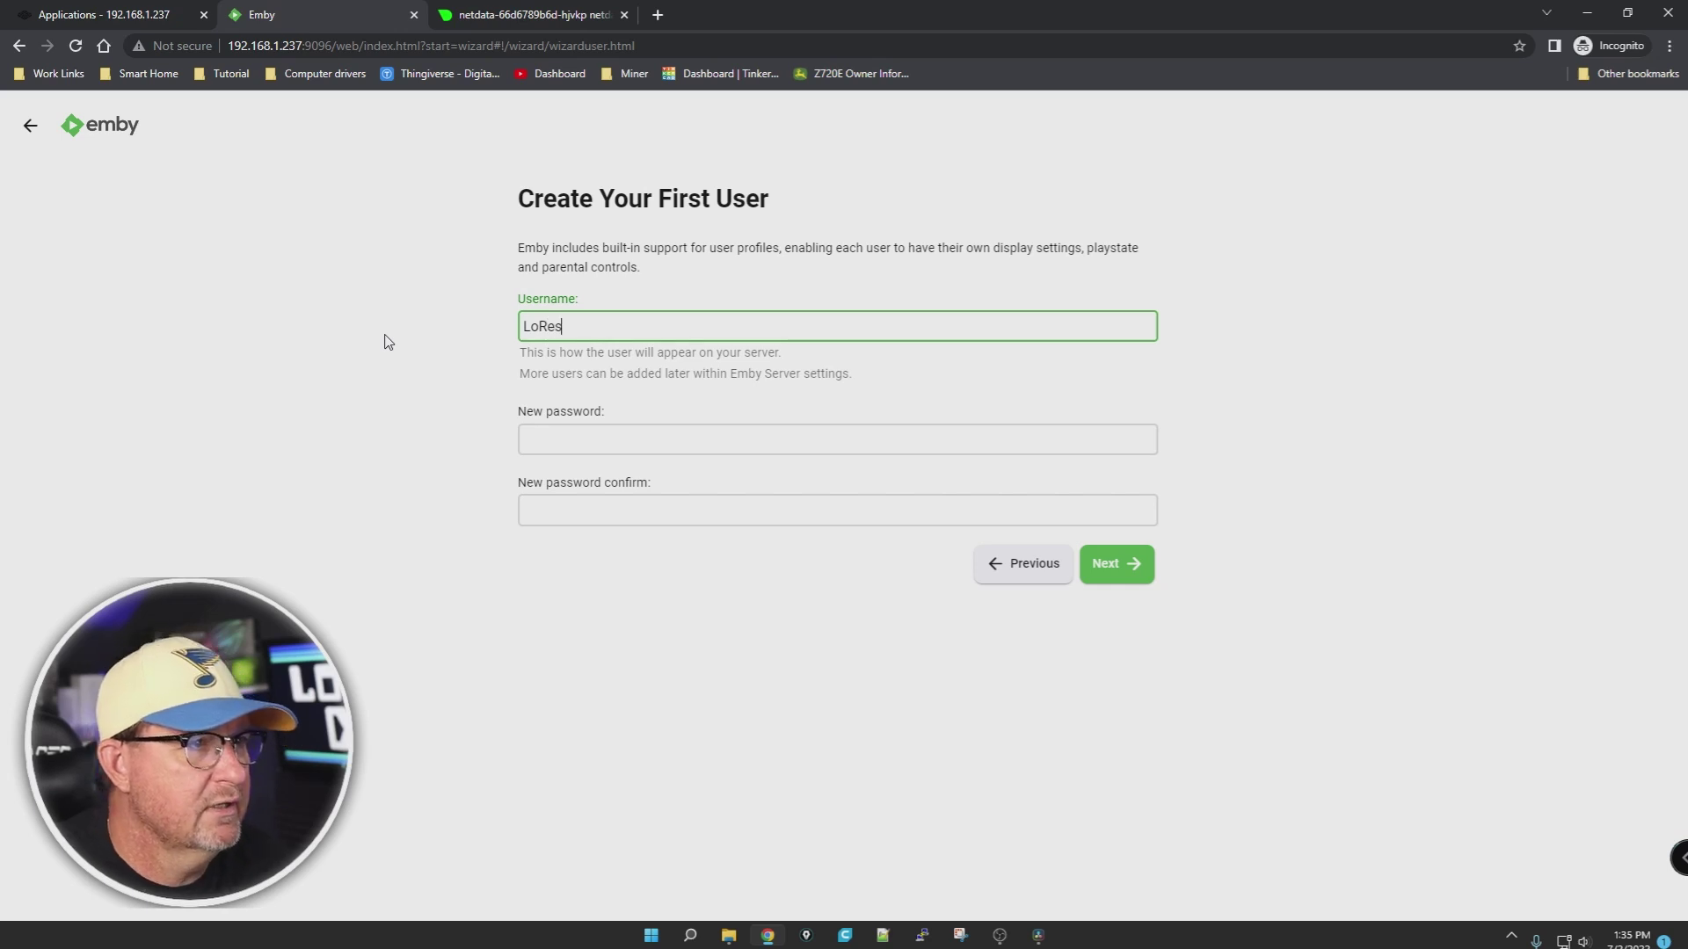
left_click(590, 434)
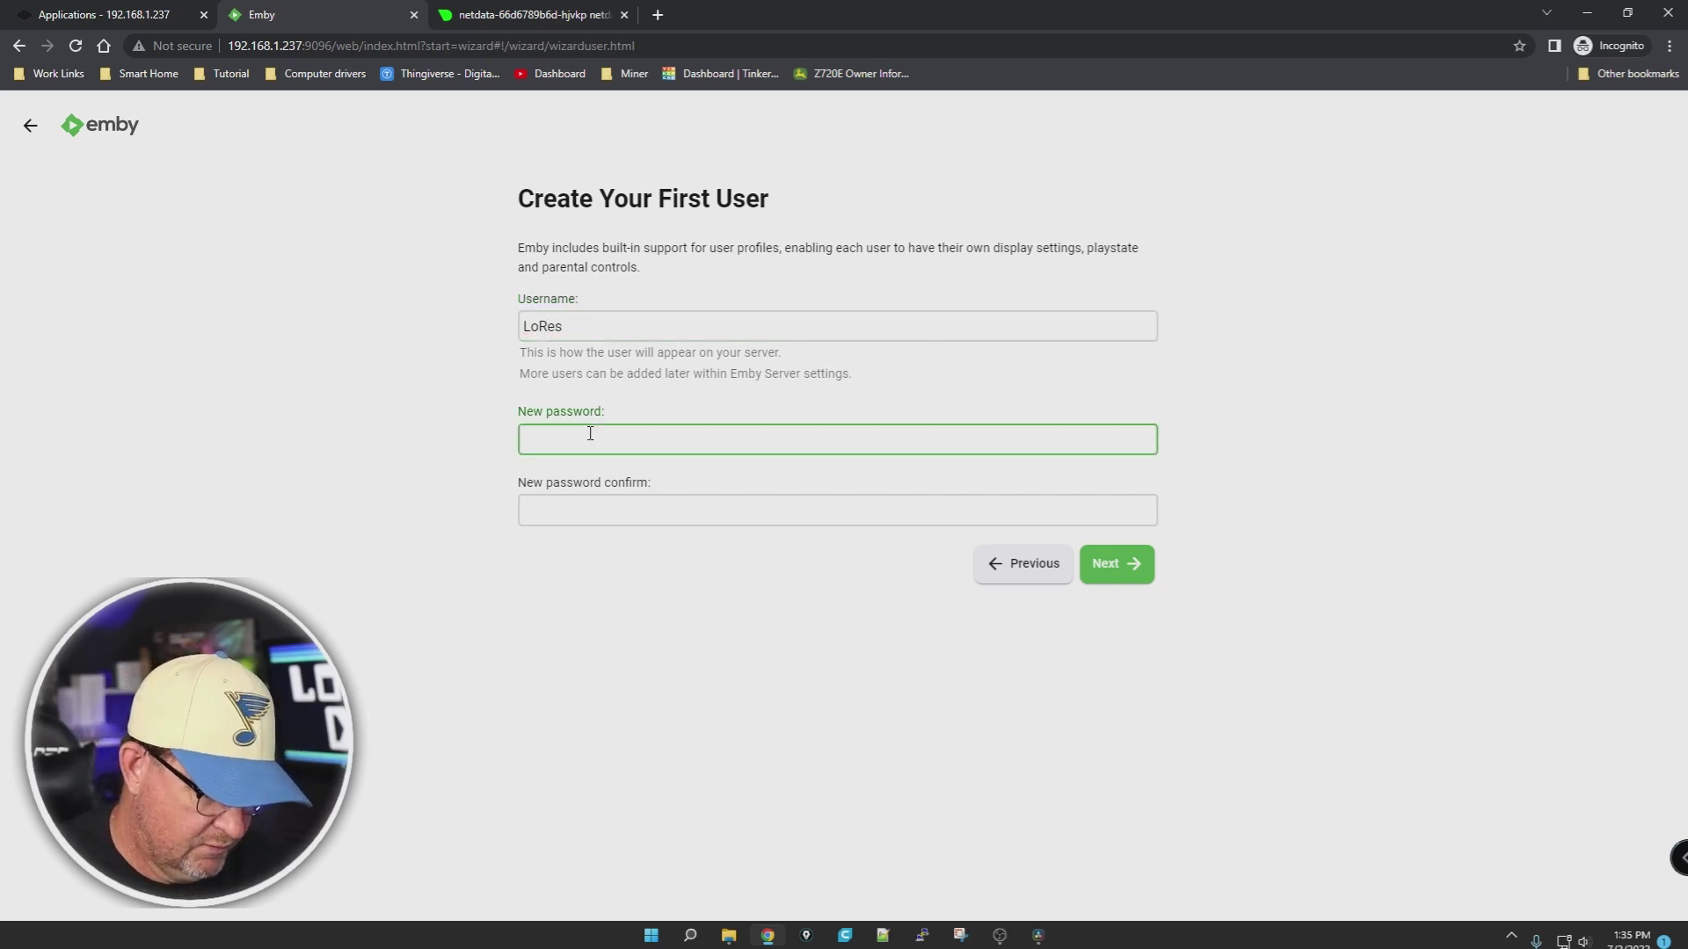
type("••••")
key("Tab")
type("••••••••")
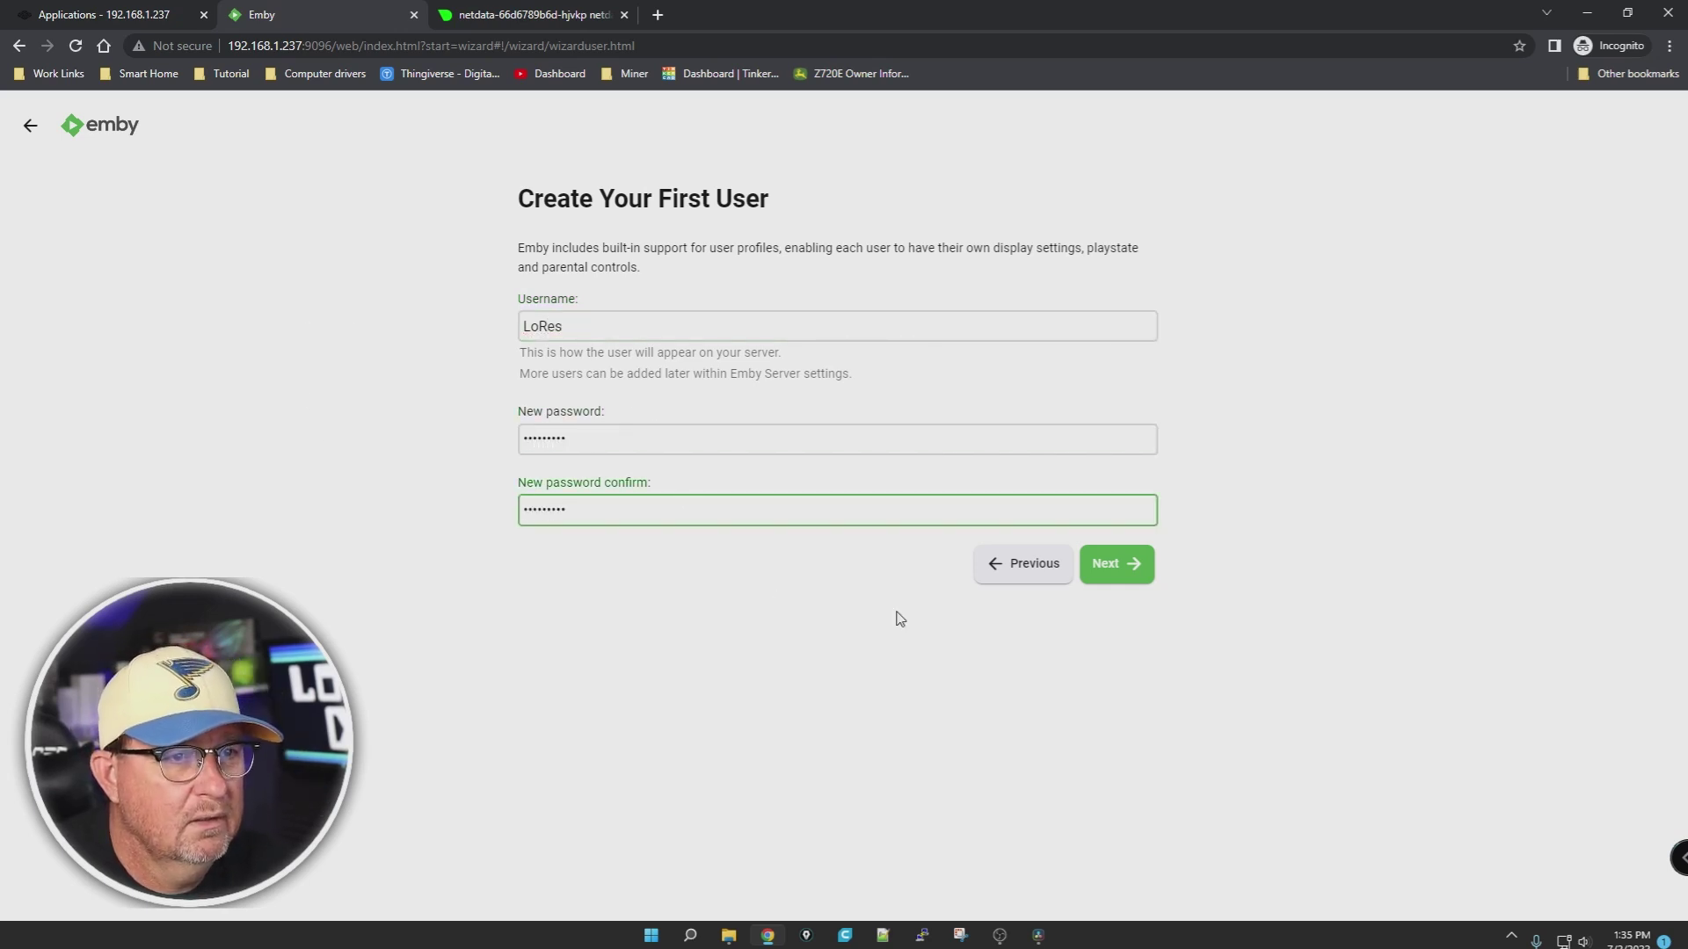
left_click(1116, 564)
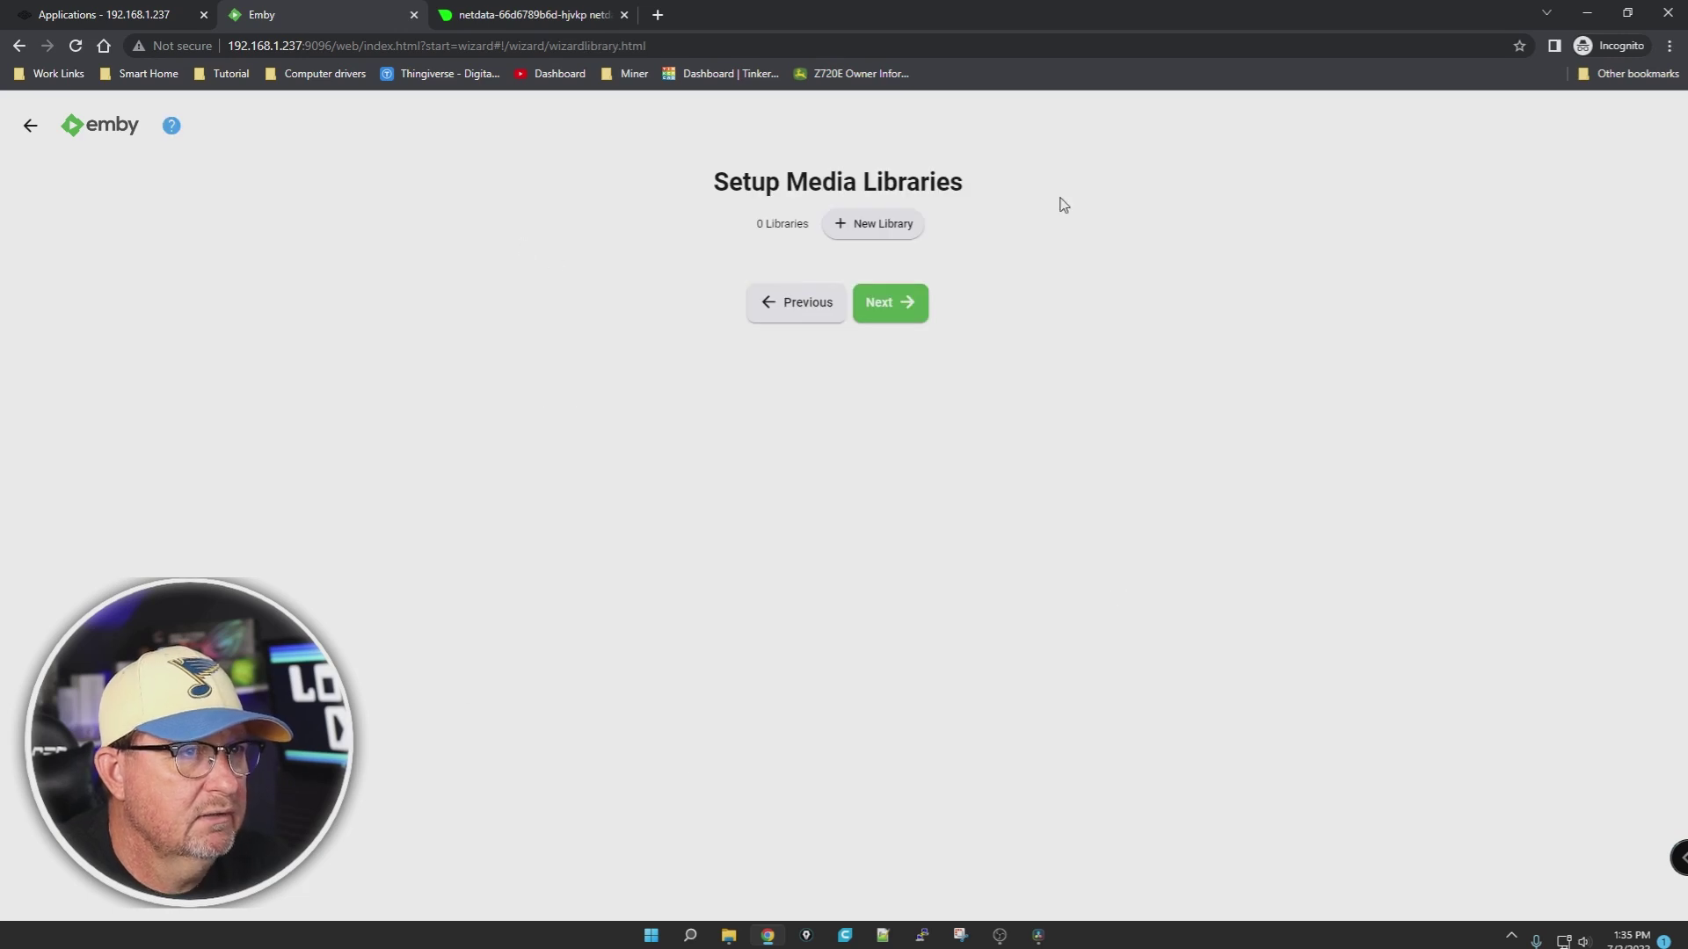
Step: Start a new library with Movies as its content type
left_click(870, 227)
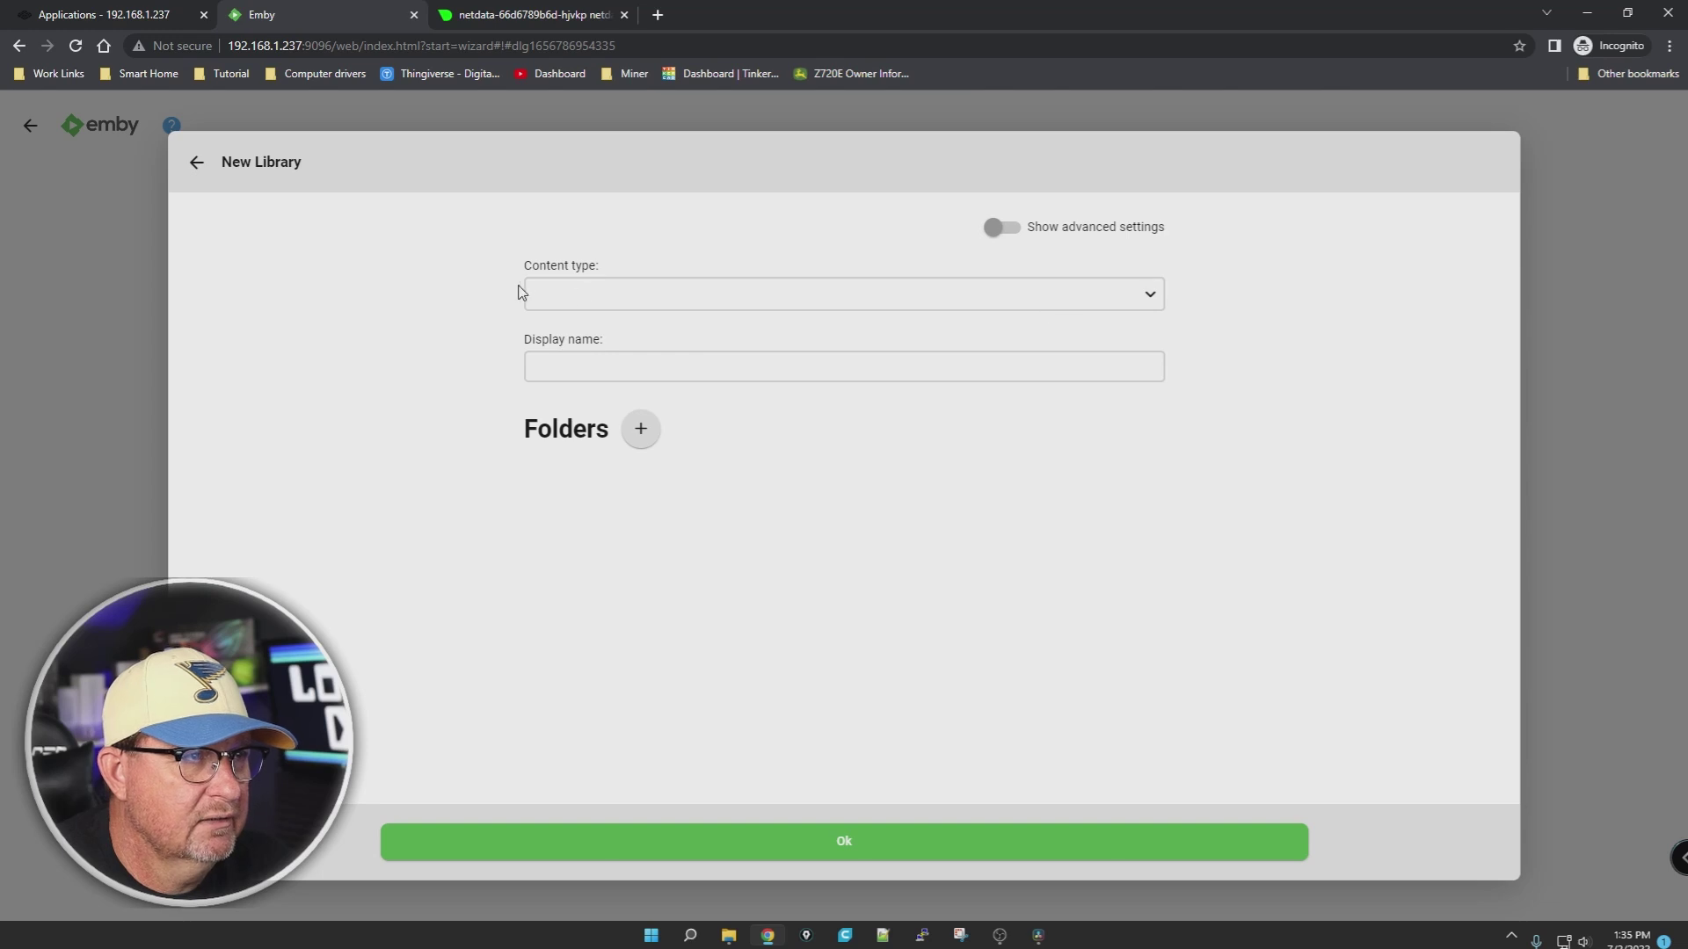
left_click(1131, 290)
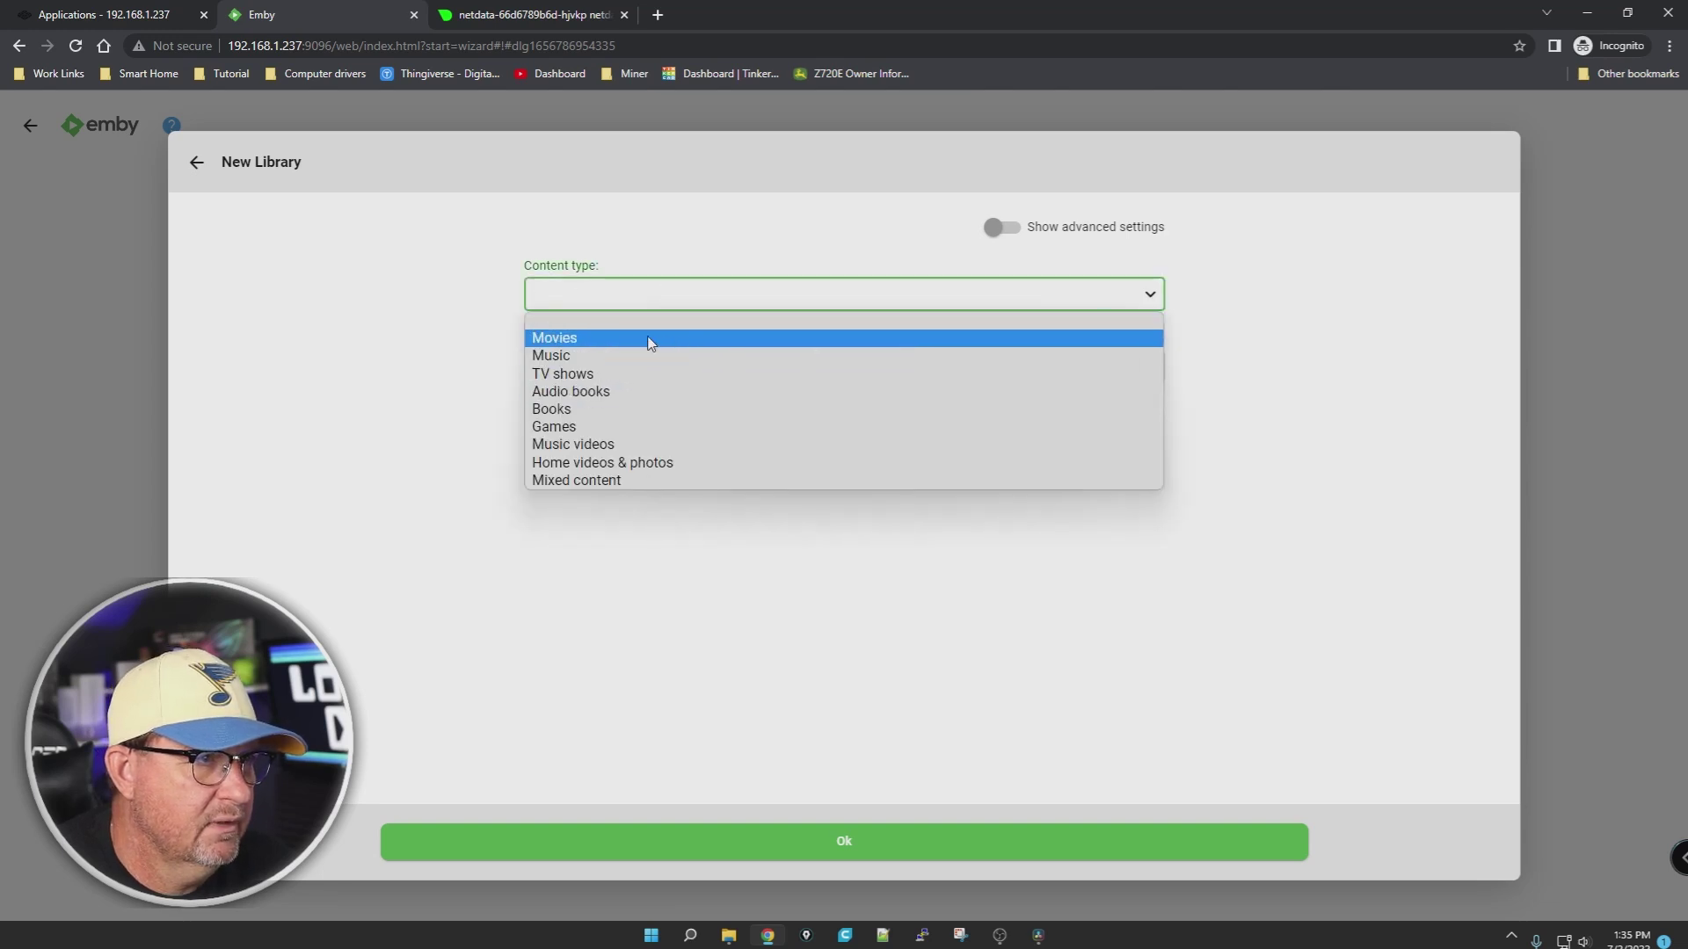
left_click(650, 343)
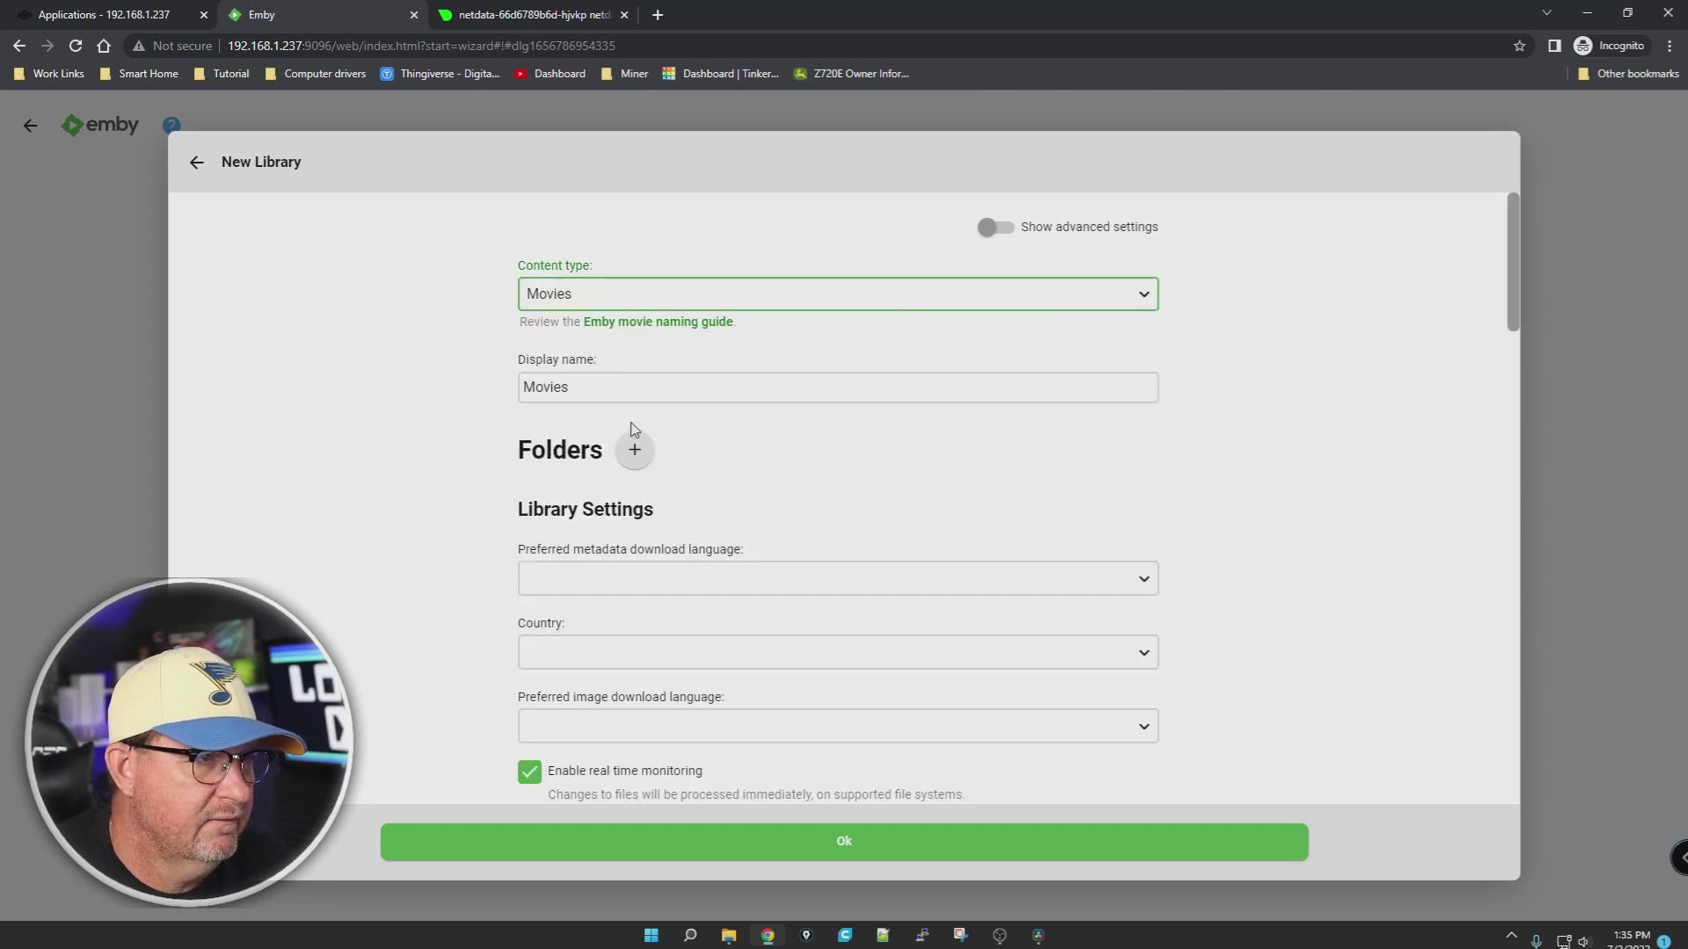
Step: Add the /Media folder to the Movies library's folders
left_click(633, 450)
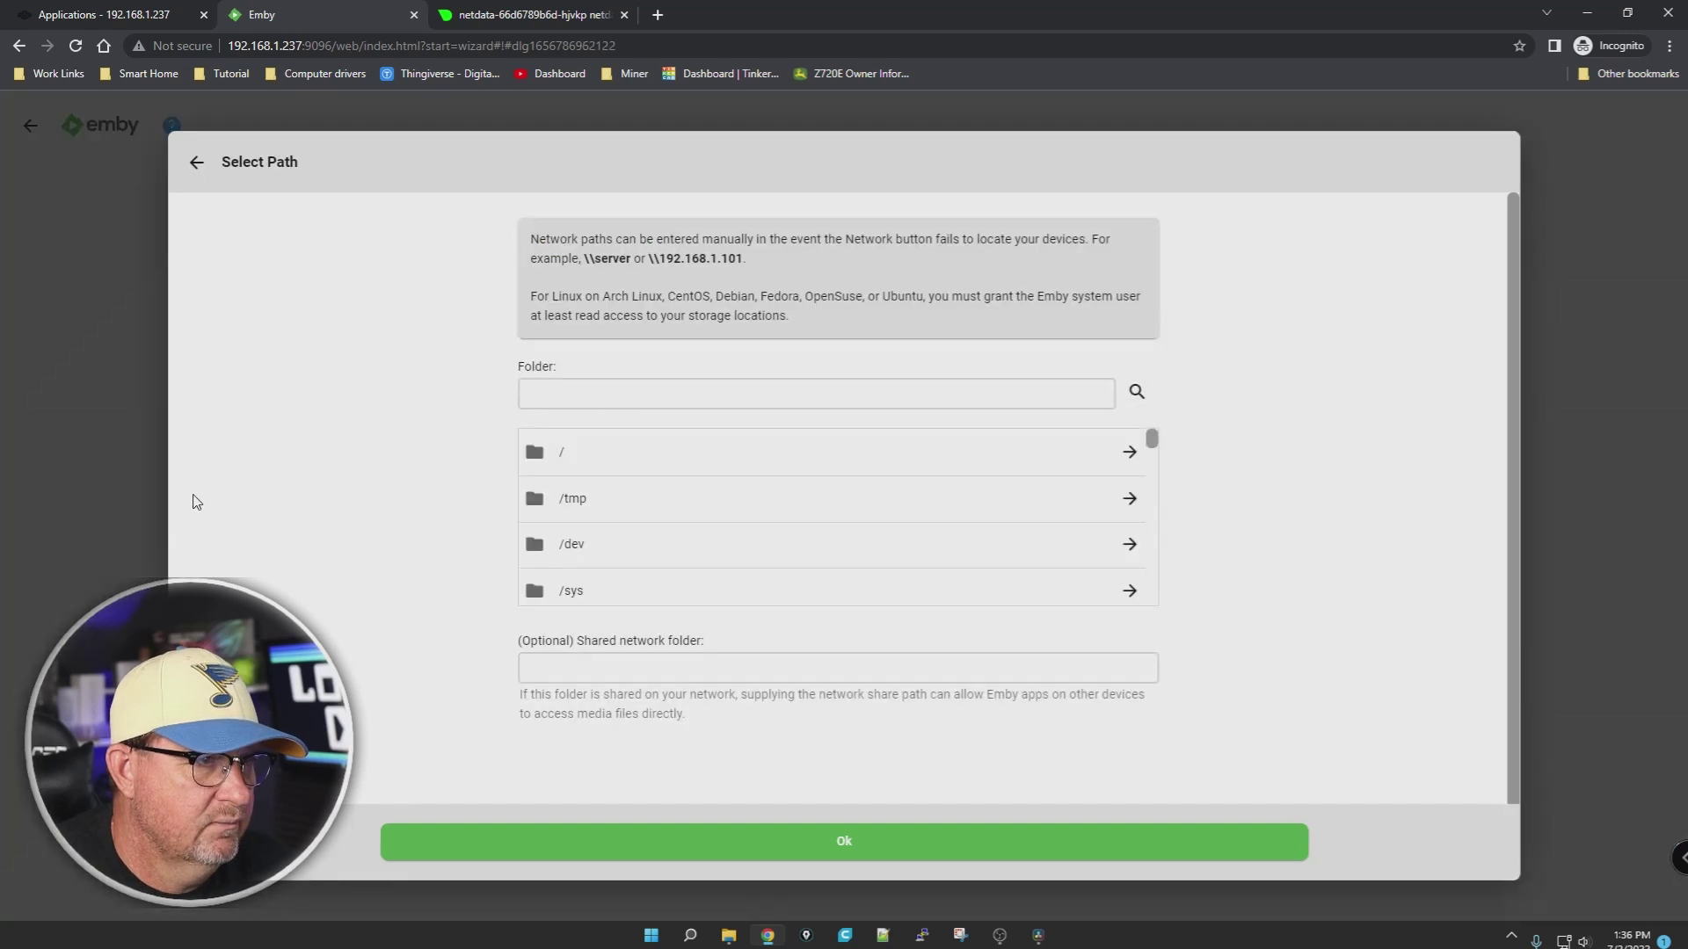
scroll(796, 524, "down", 2)
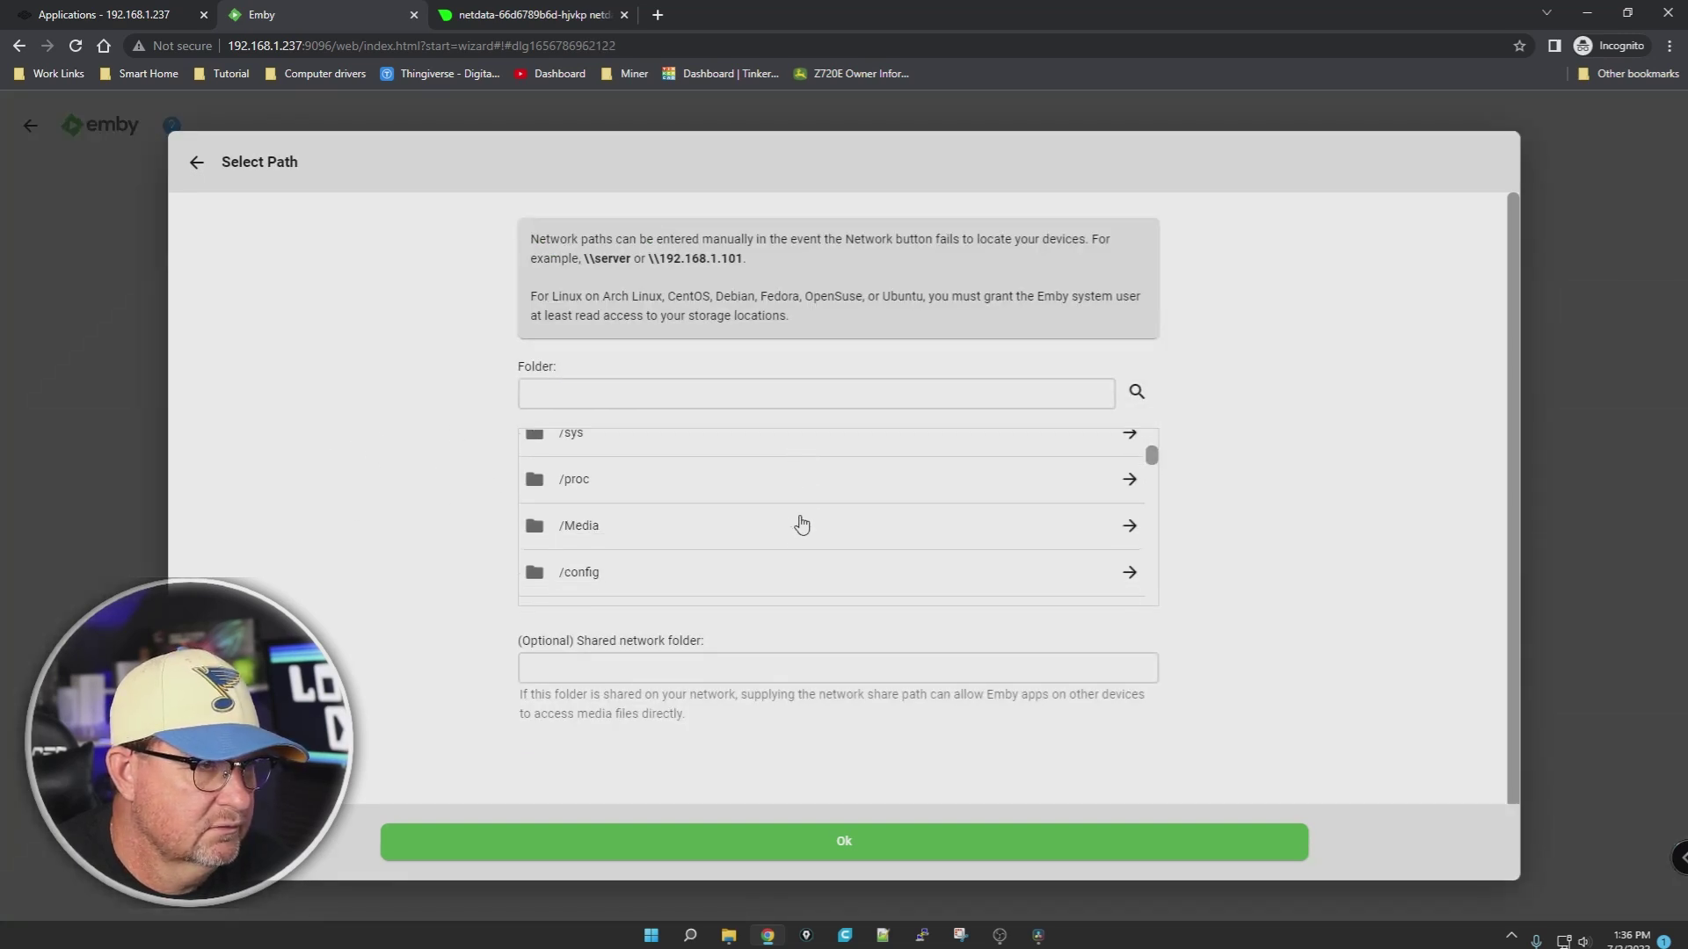
left_click(594, 511)
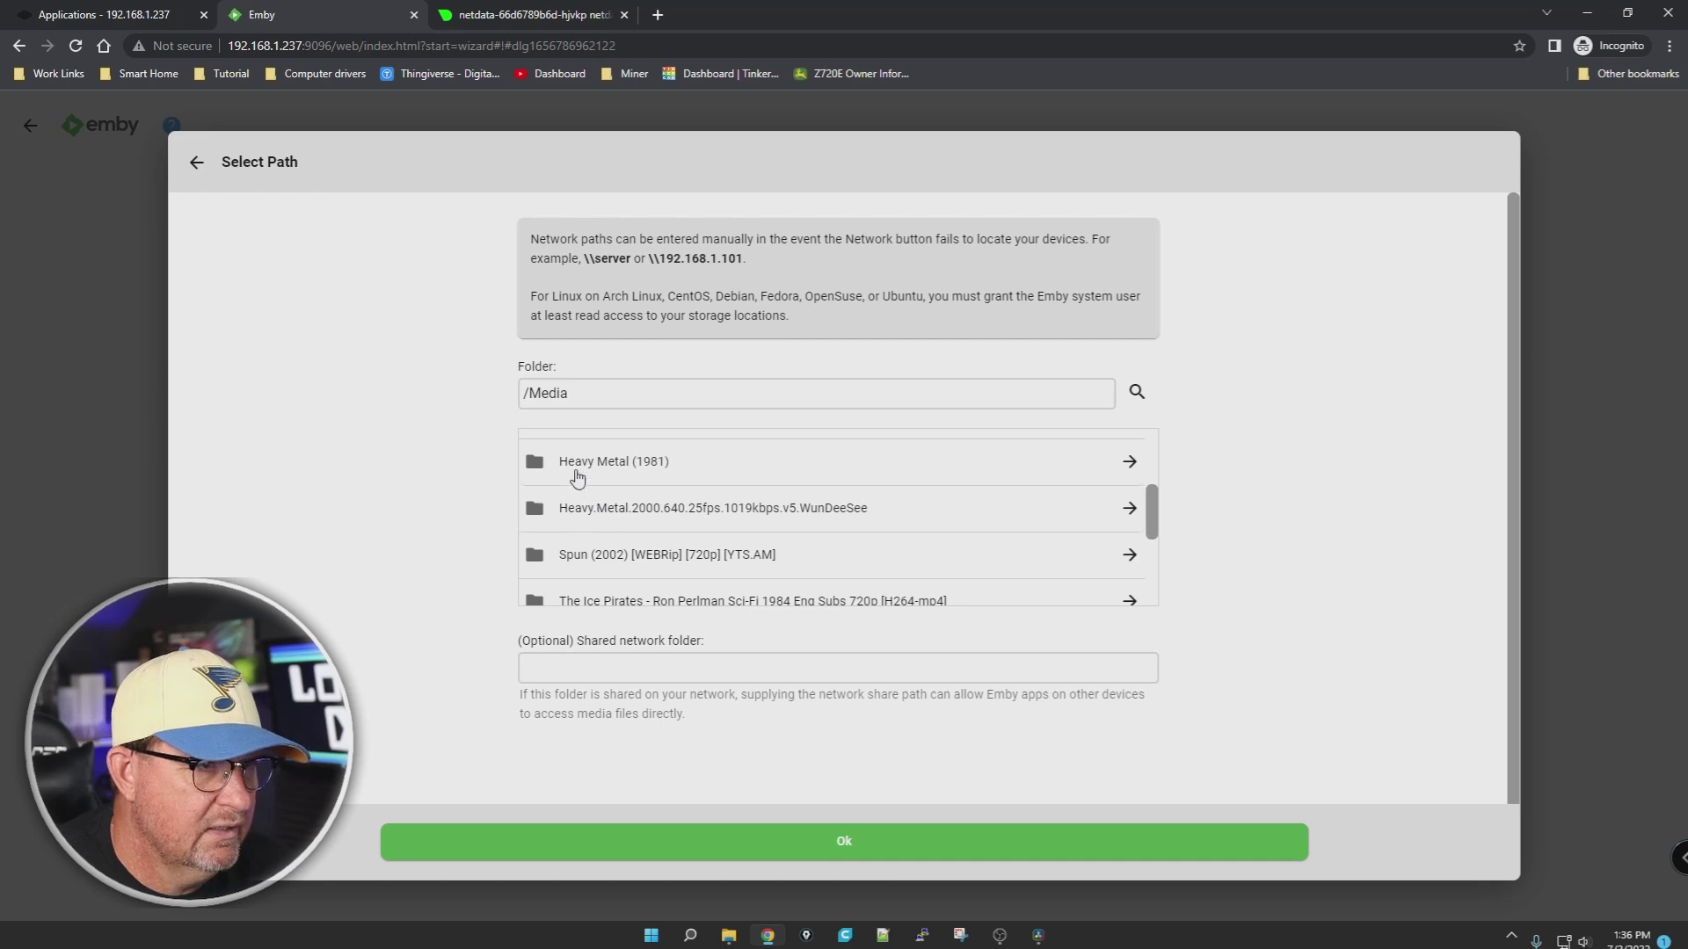
scroll(615, 527, "down", 3)
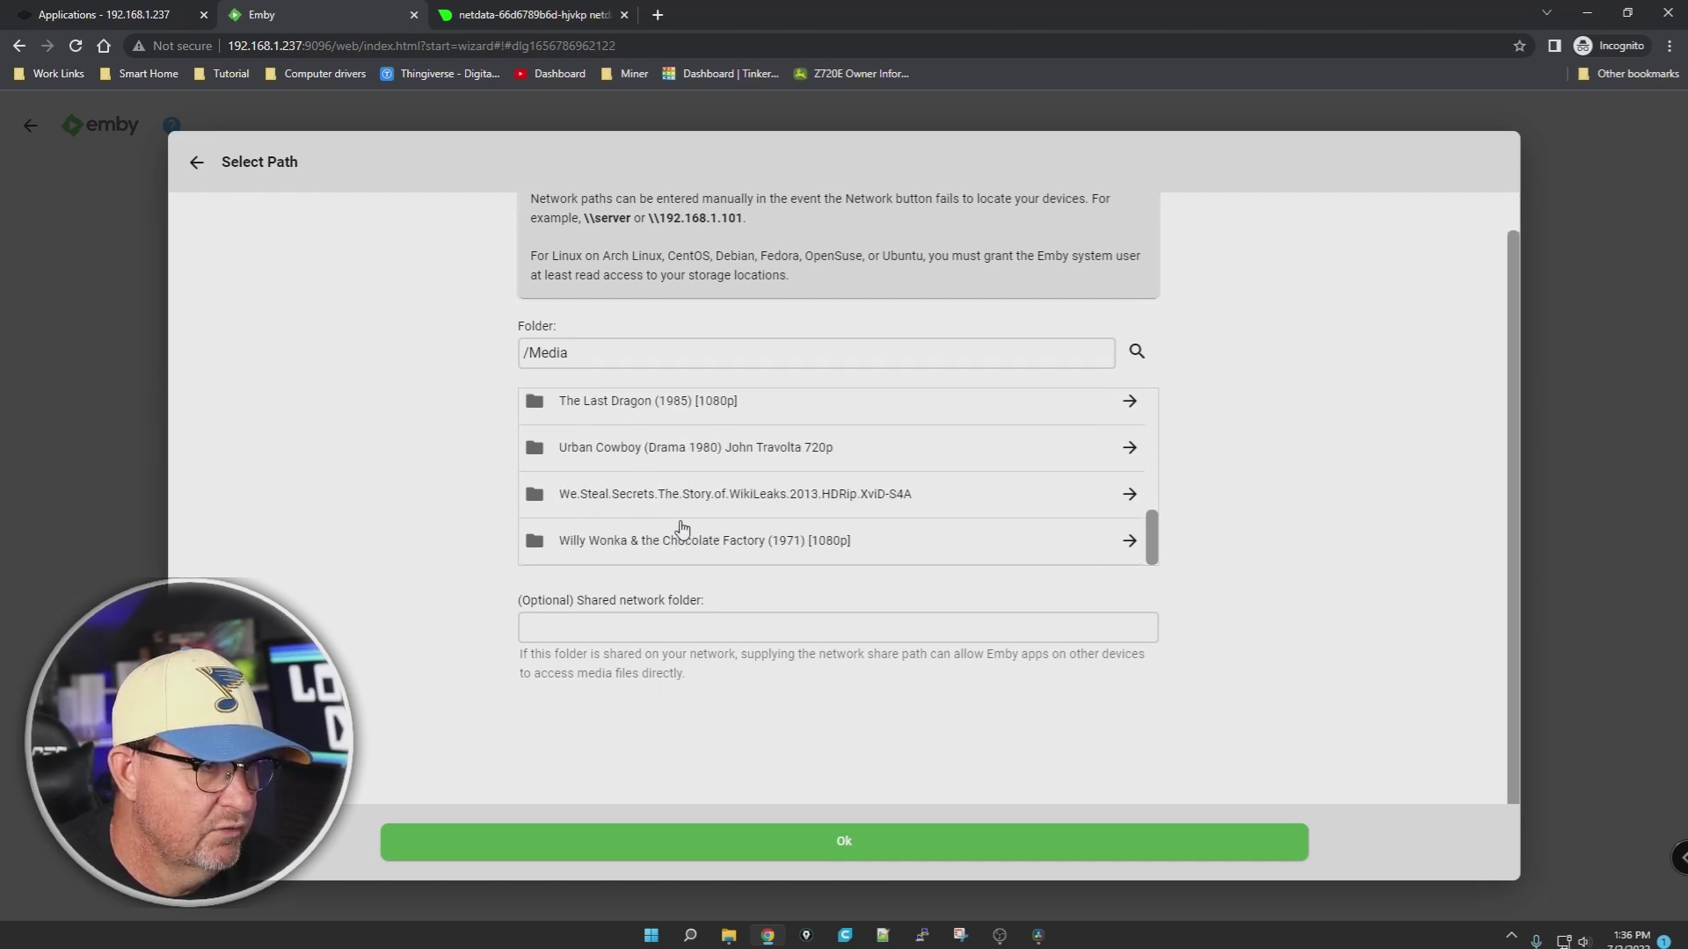
scroll(682, 529, "up", 5)
scroll(682, 528, "up", 1)
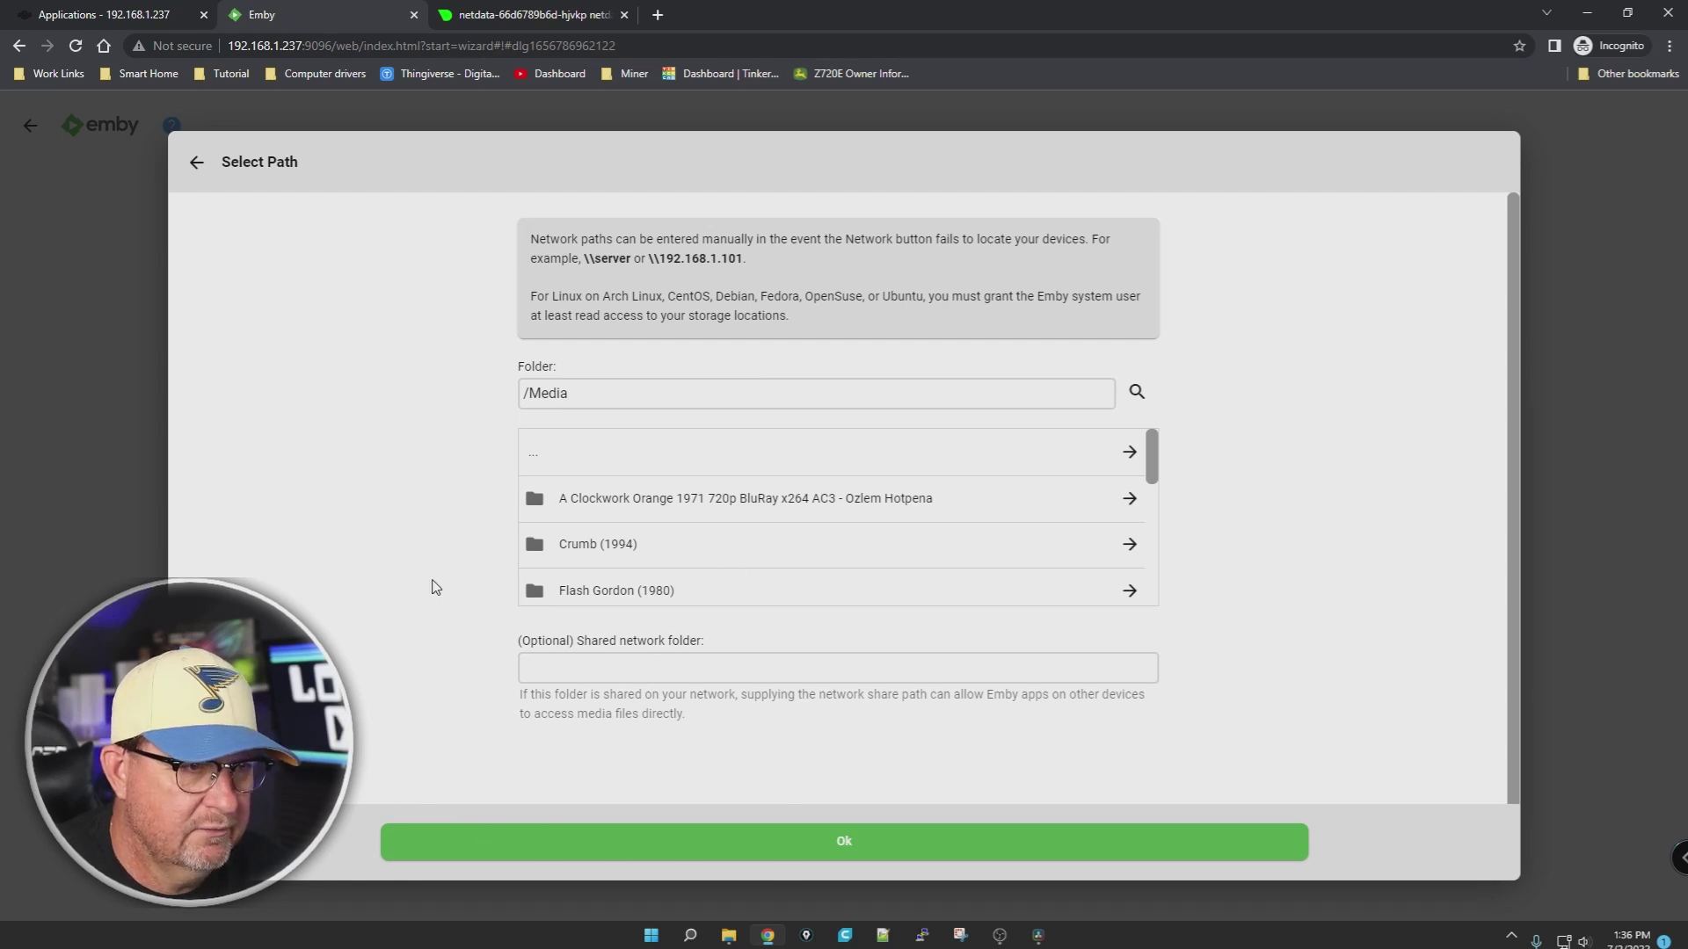
left_click(846, 854)
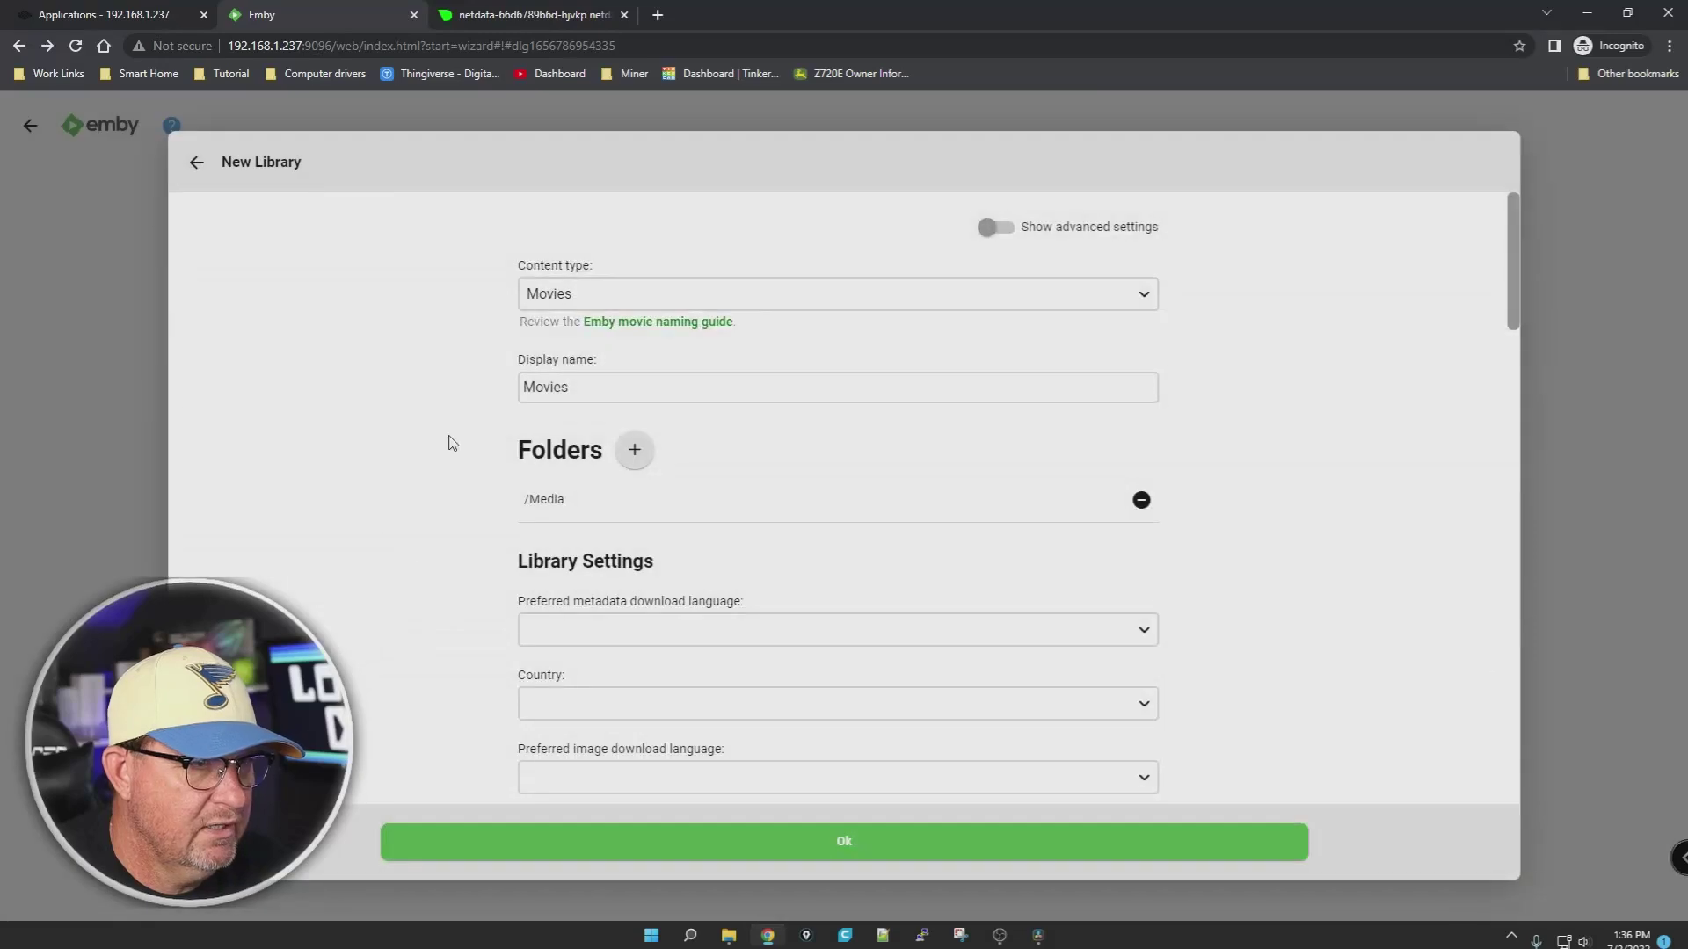
Step: Set the library's metadata download language to English and country to United States
scroll(444, 524, "down", 3)
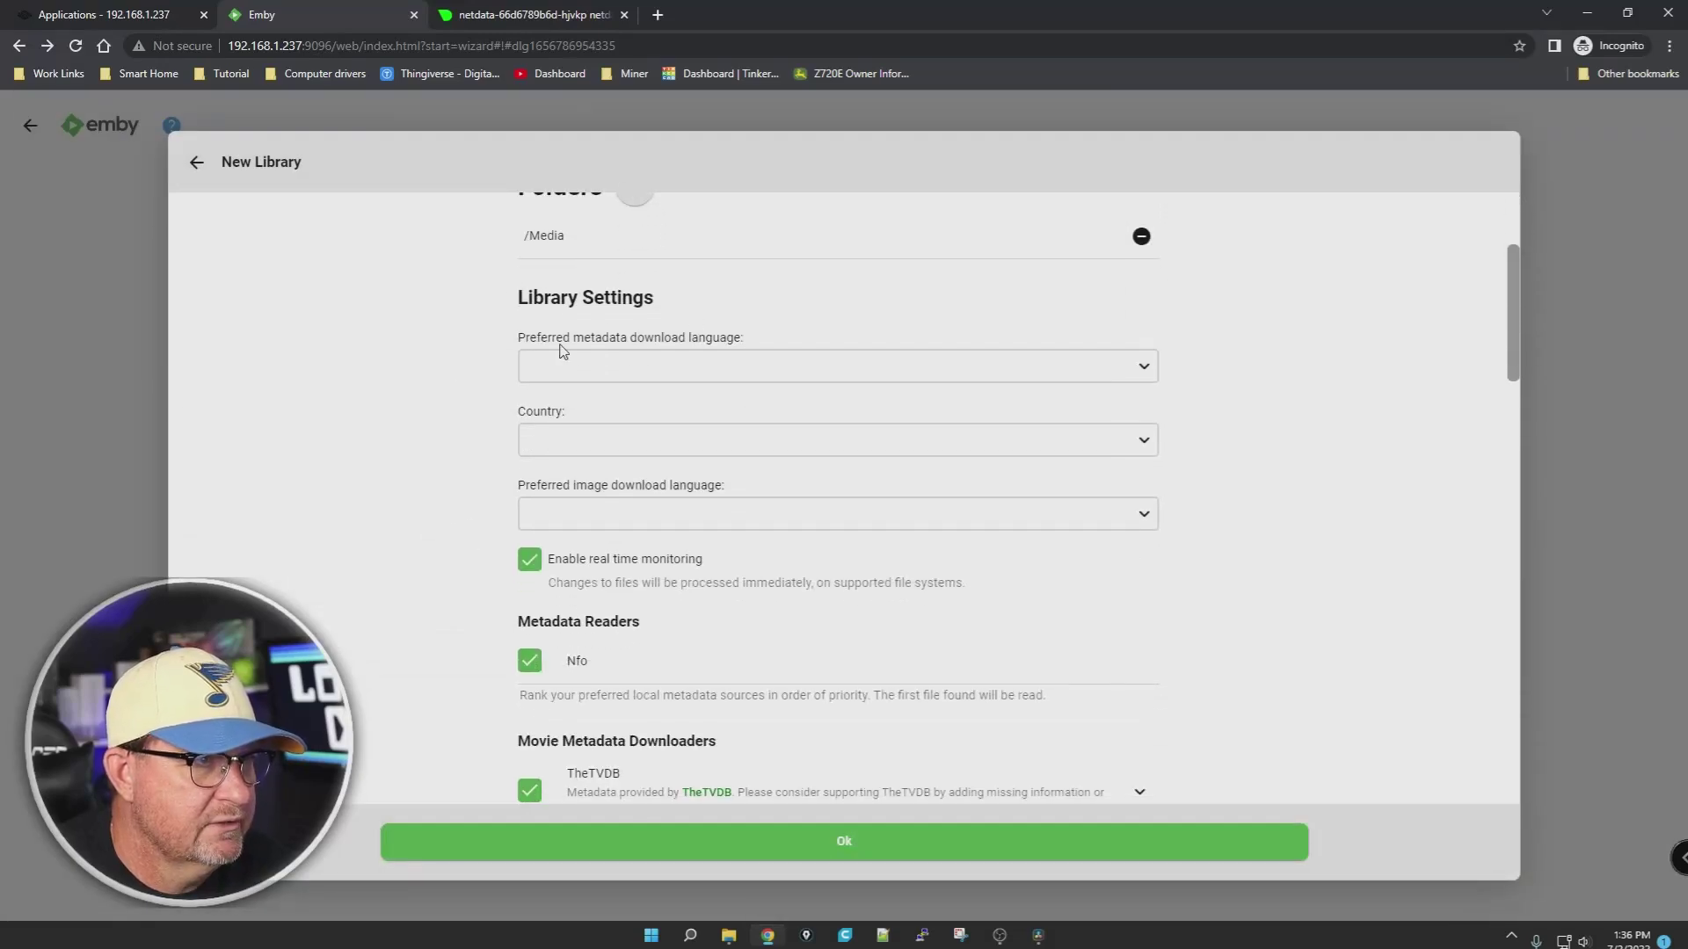
left_click(1154, 372)
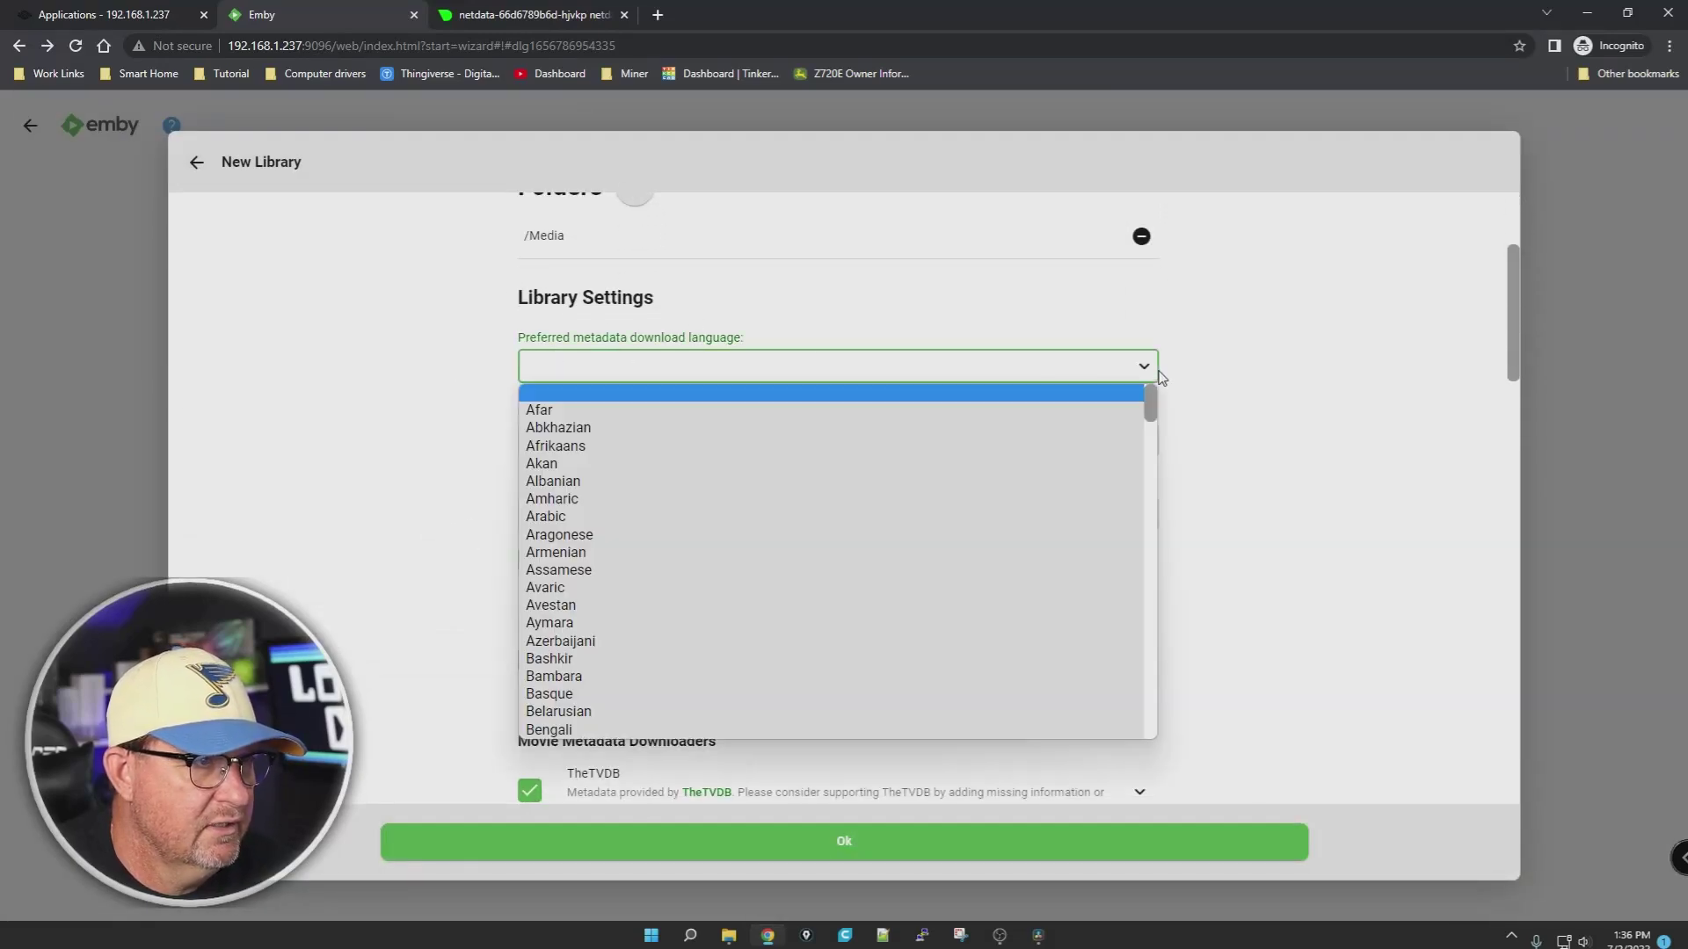
scroll(622, 644, "down", 6)
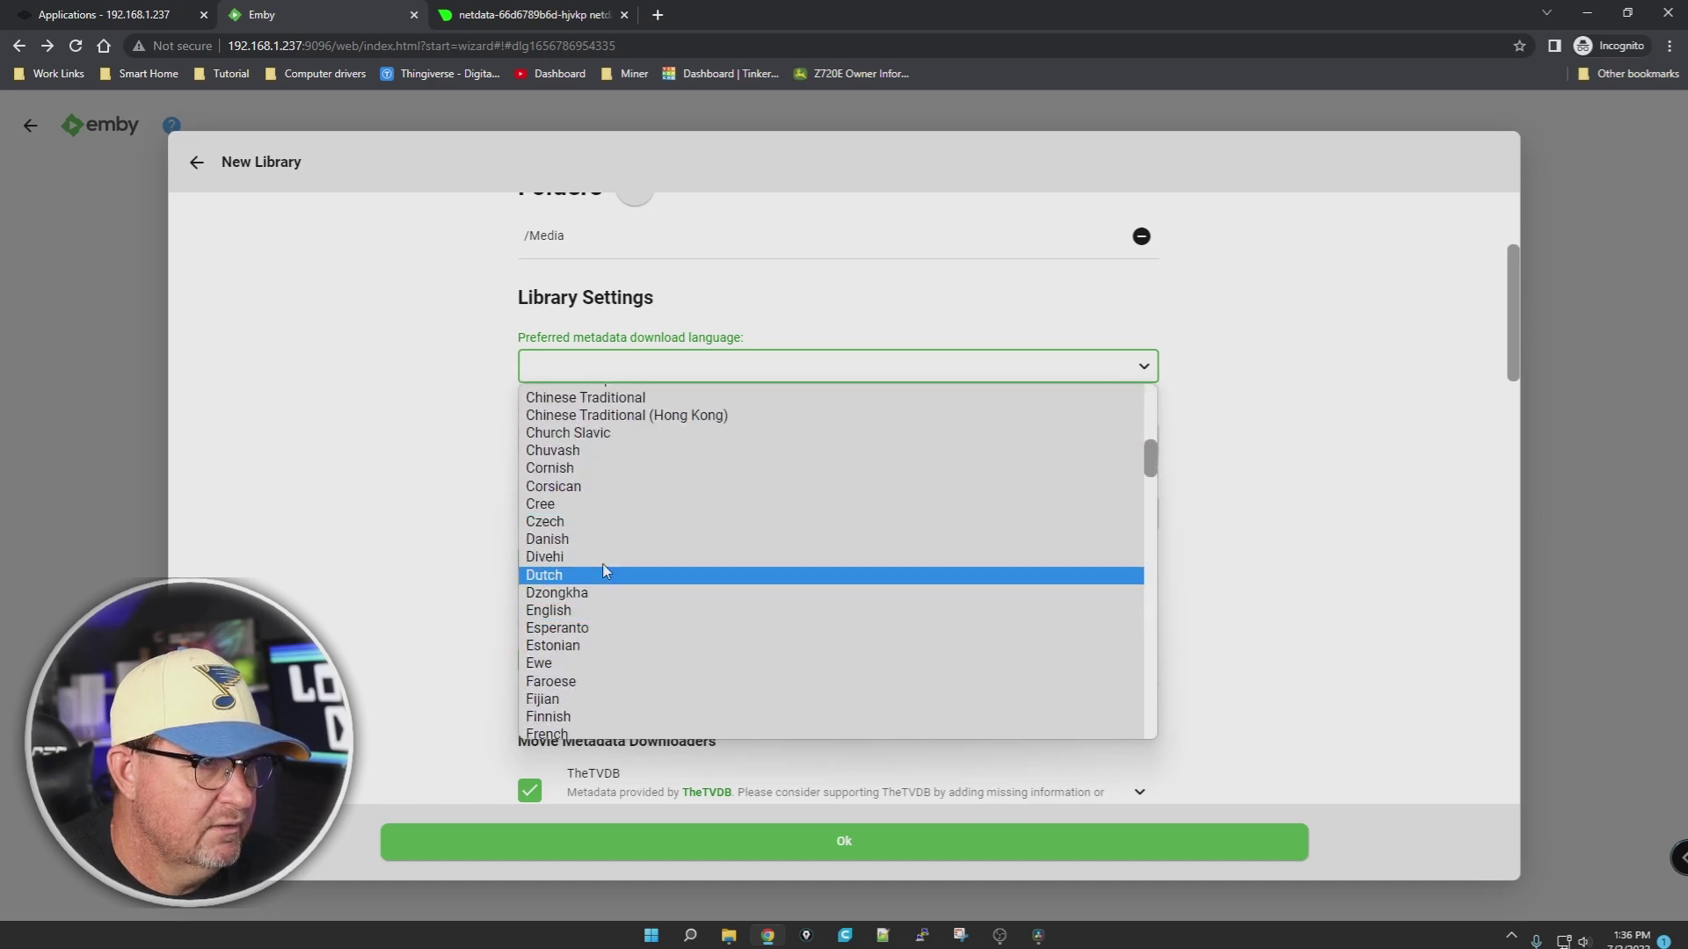
scroll(626, 518, "down", 2)
scroll(624, 528, "up", 2)
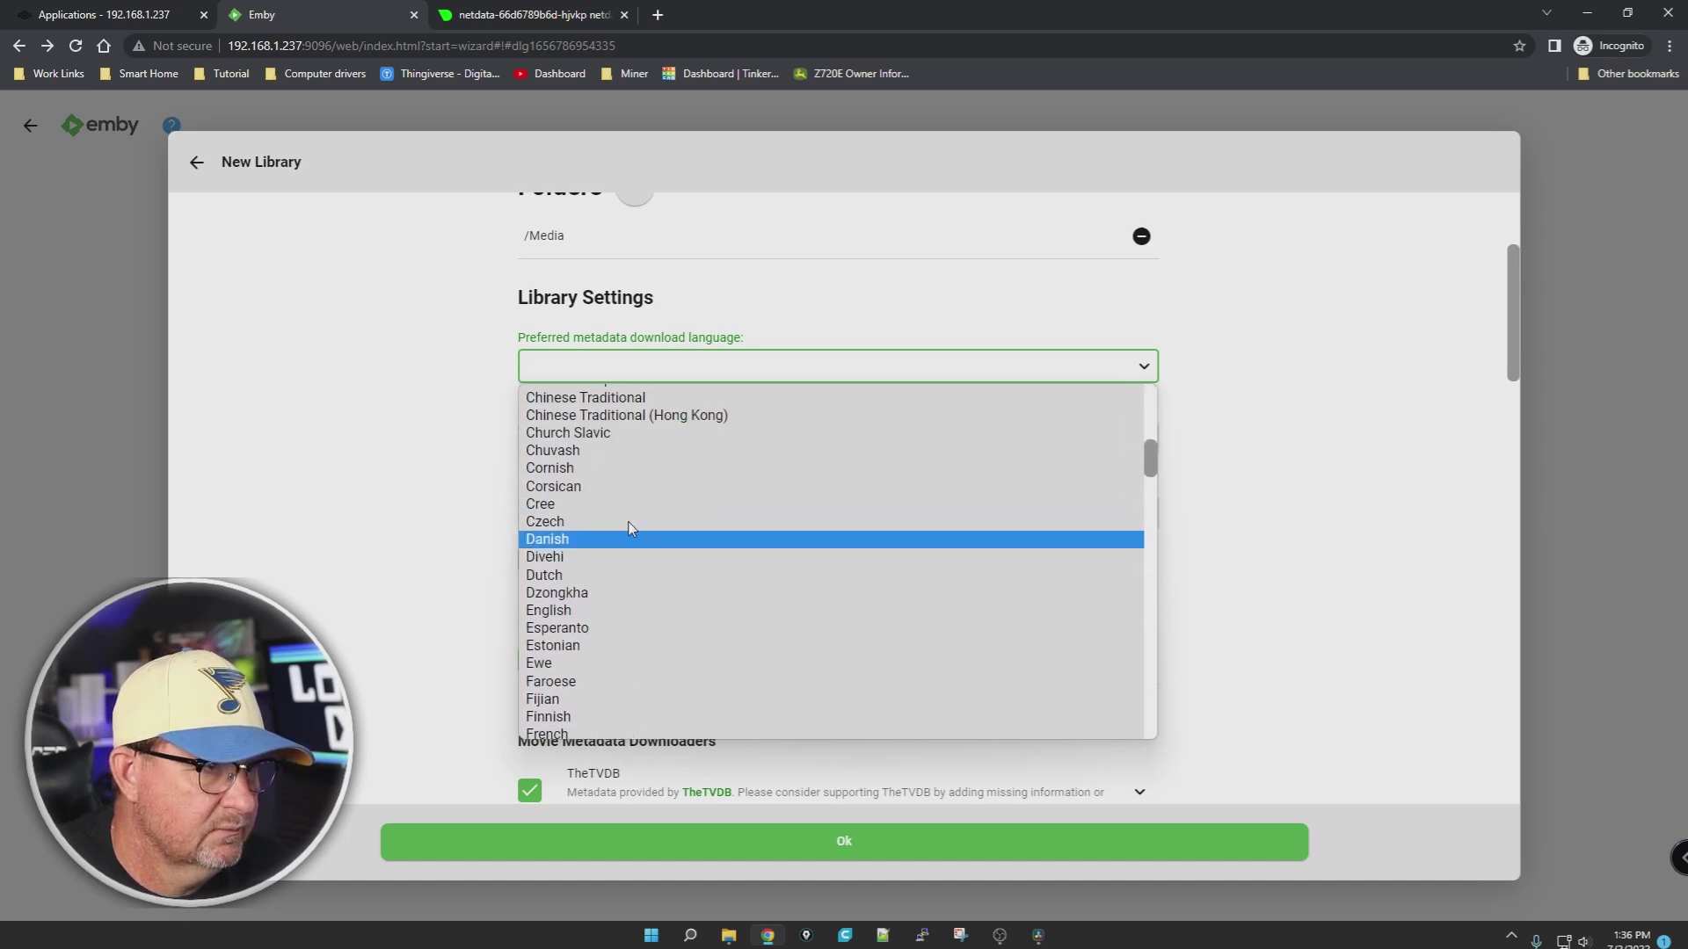
scroll(654, 572, "down", 2)
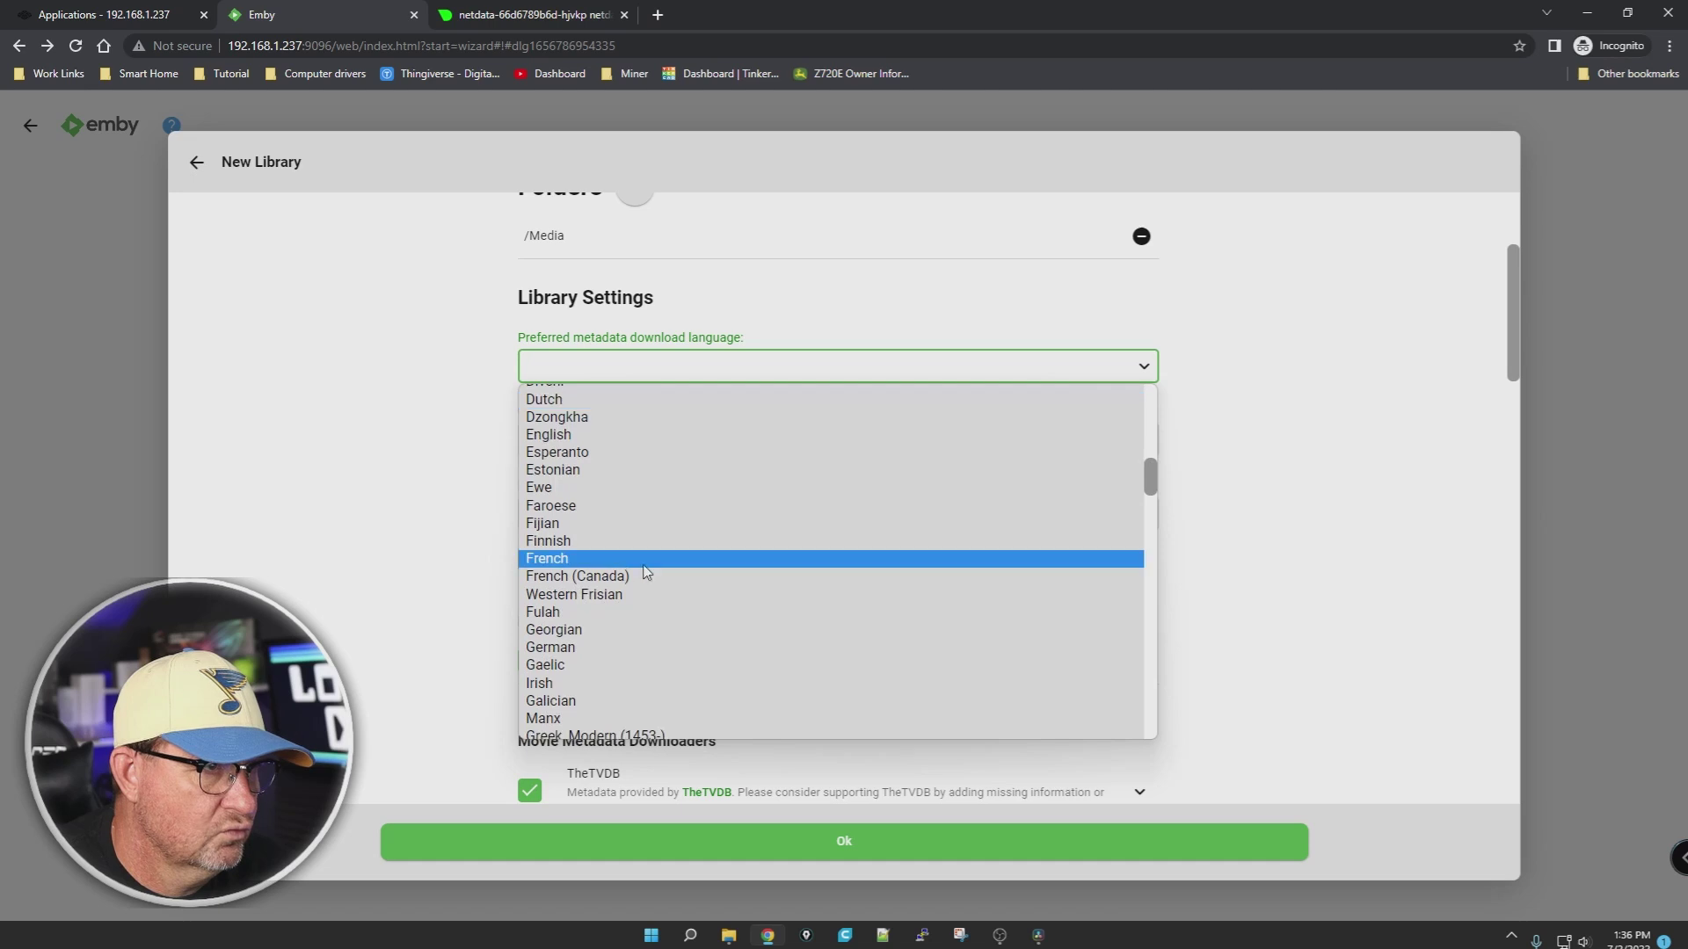
left_click(603, 437)
left_click(656, 441)
scroll(651, 622, "down", 20)
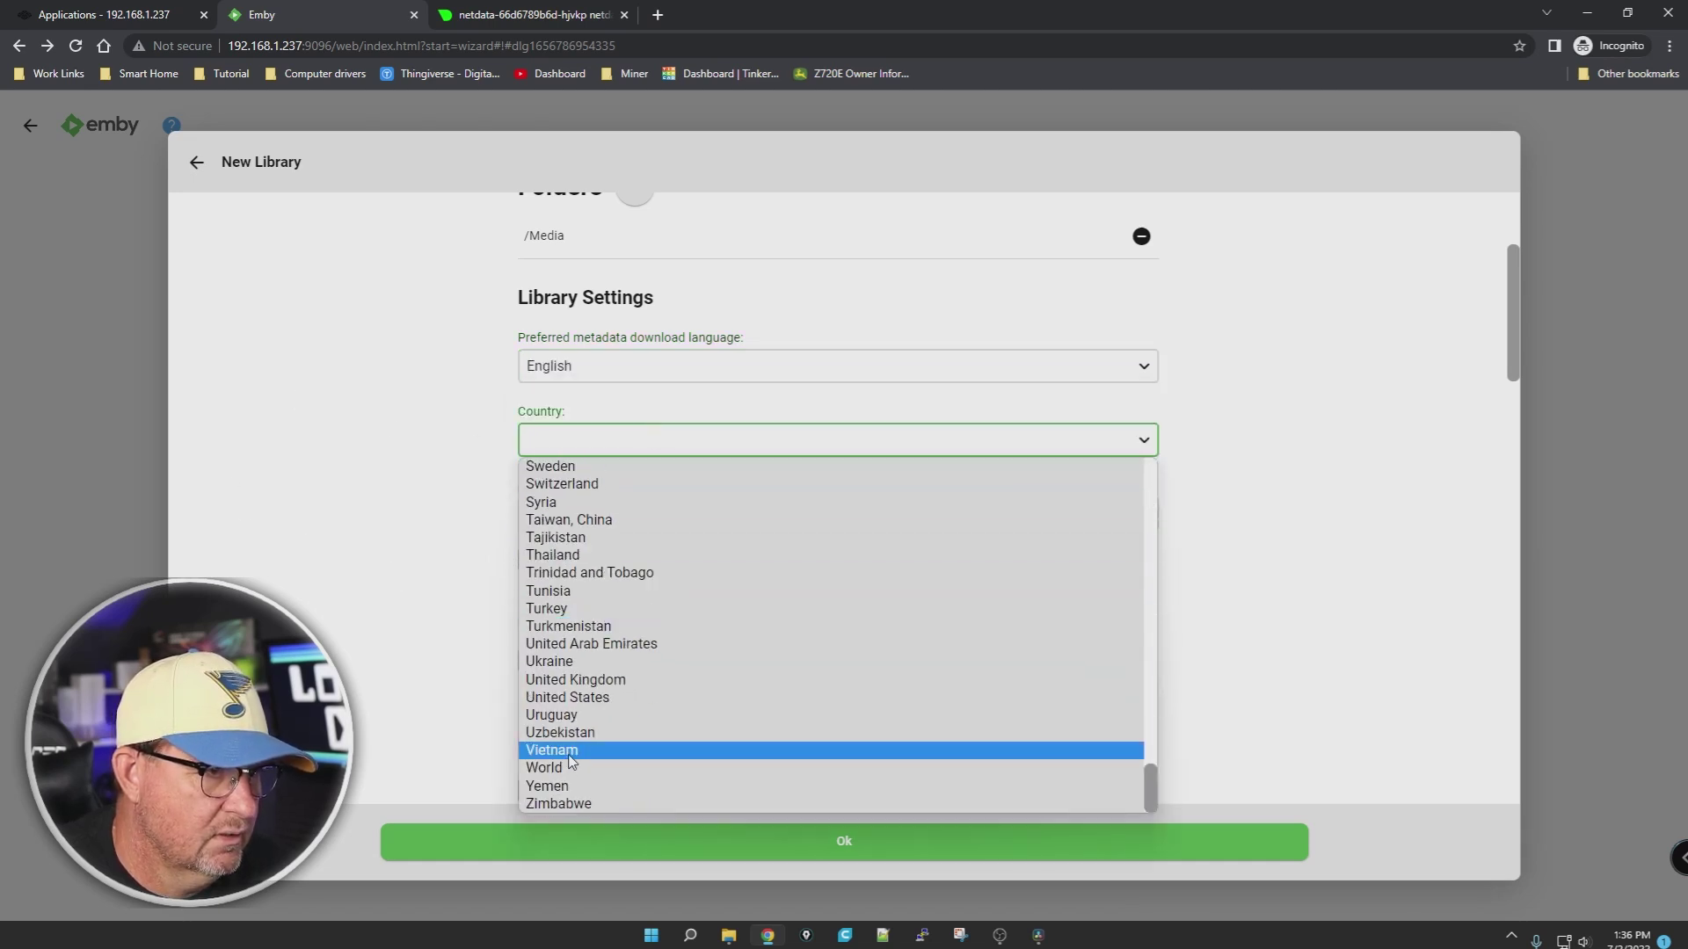
left_click(552, 699)
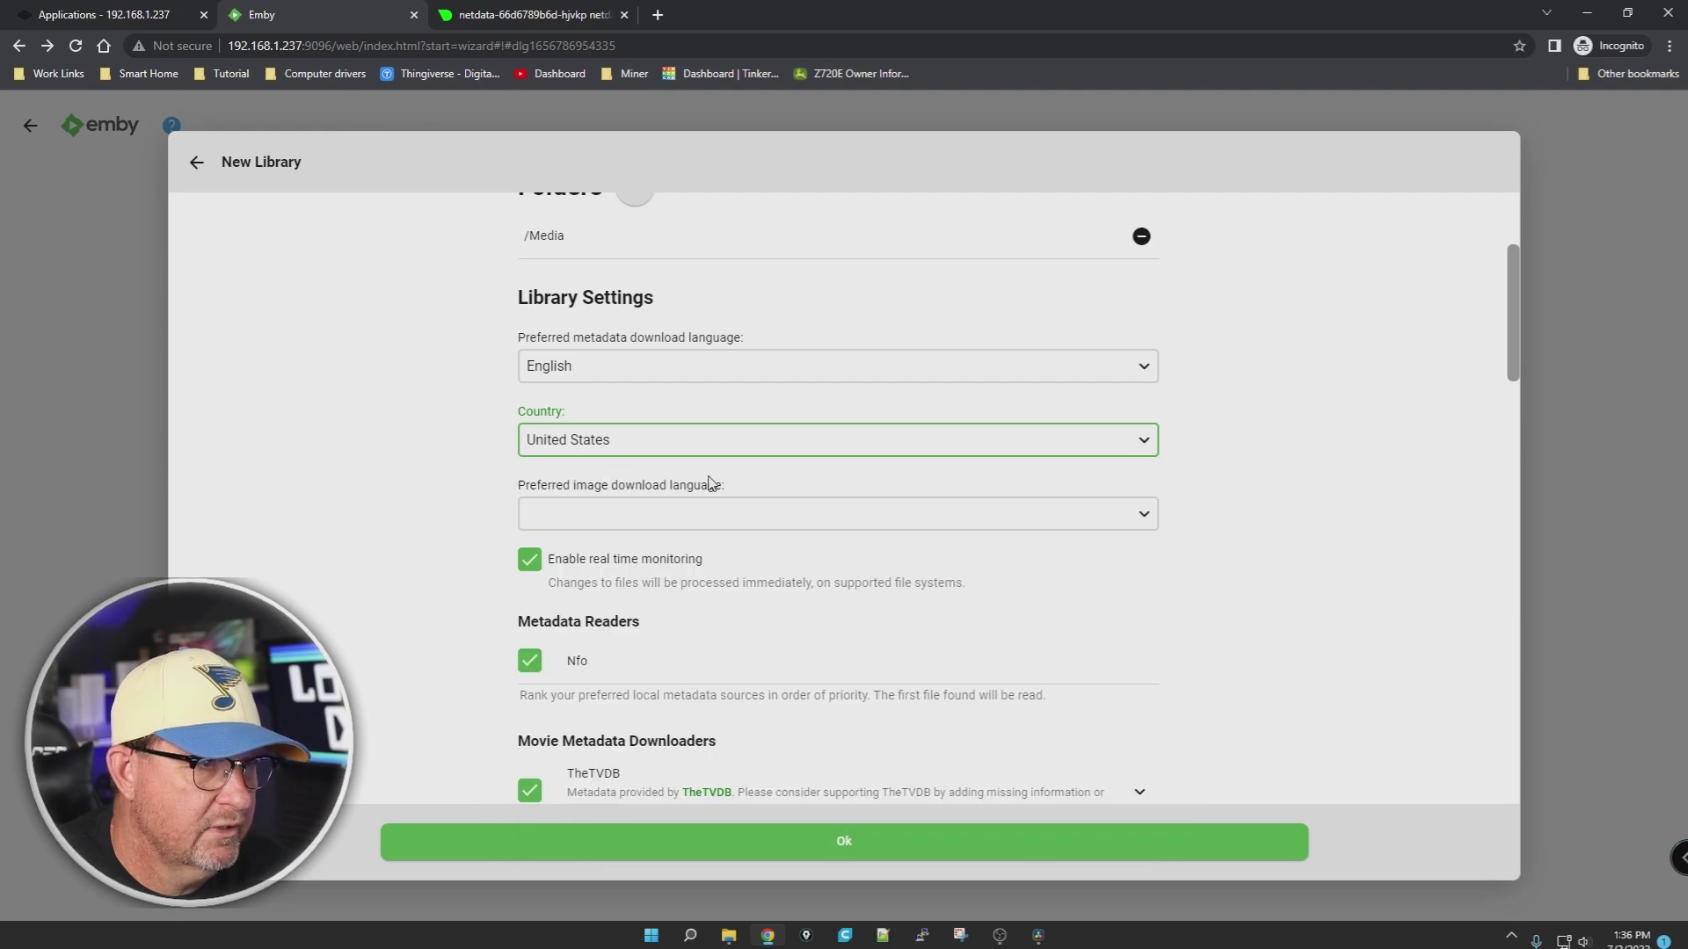
Step: Choose English as the library's preferred image download language
left_click(838, 517)
scroll(656, 677, "down", 5)
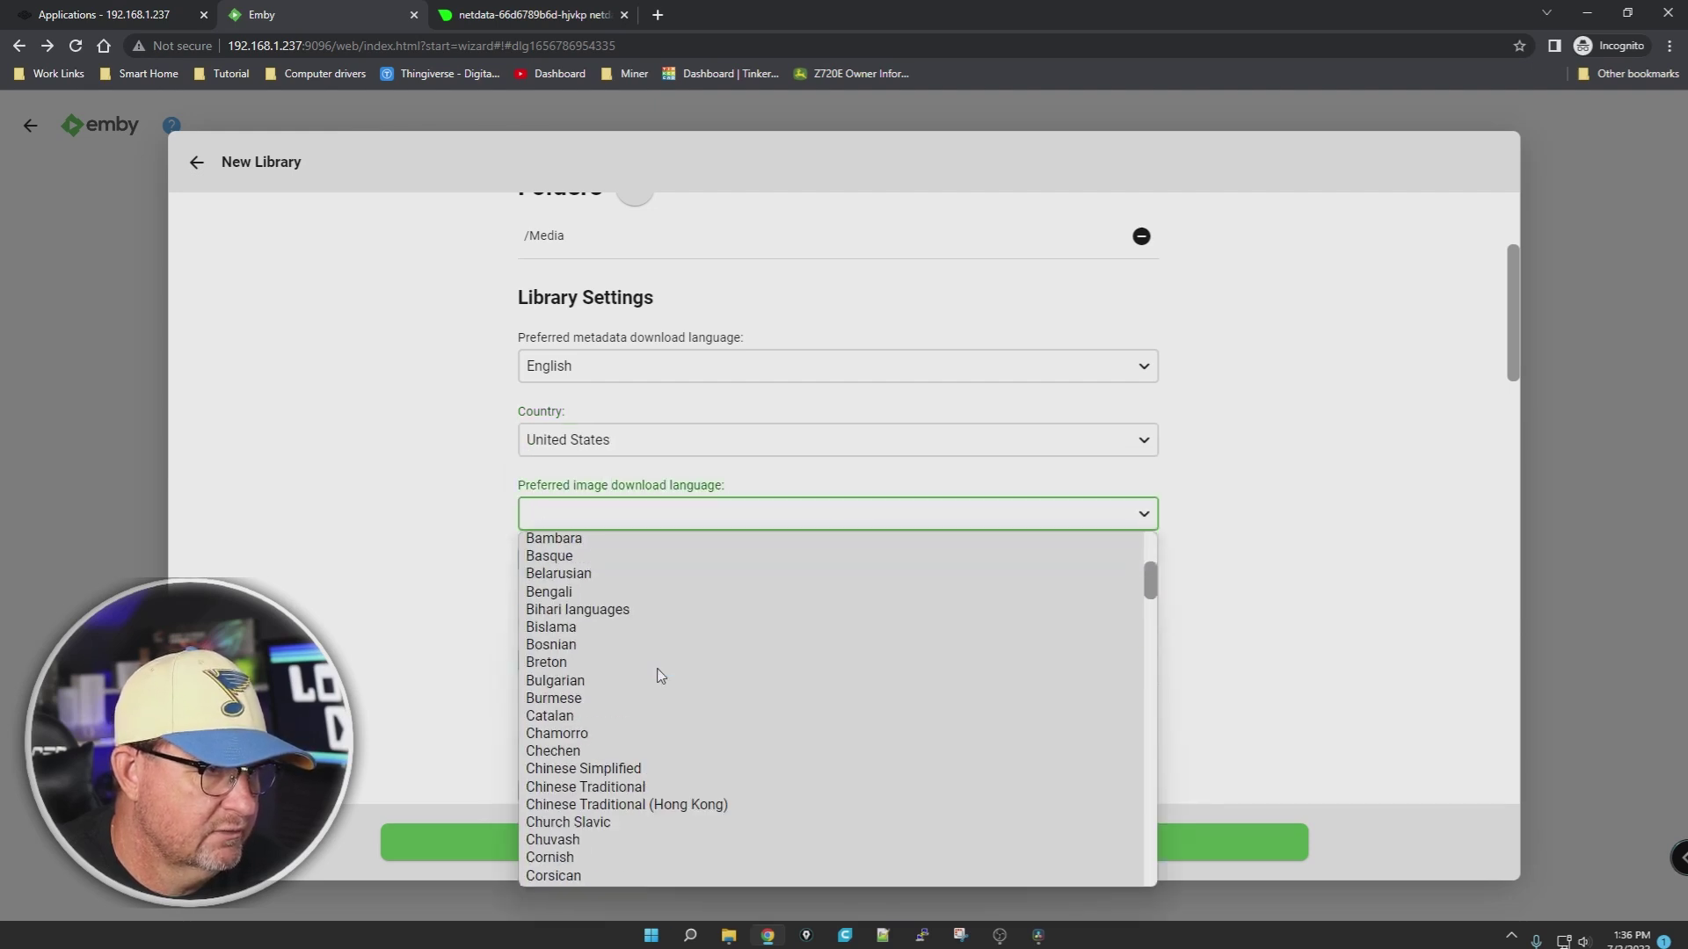
scroll(650, 677, "down", 8)
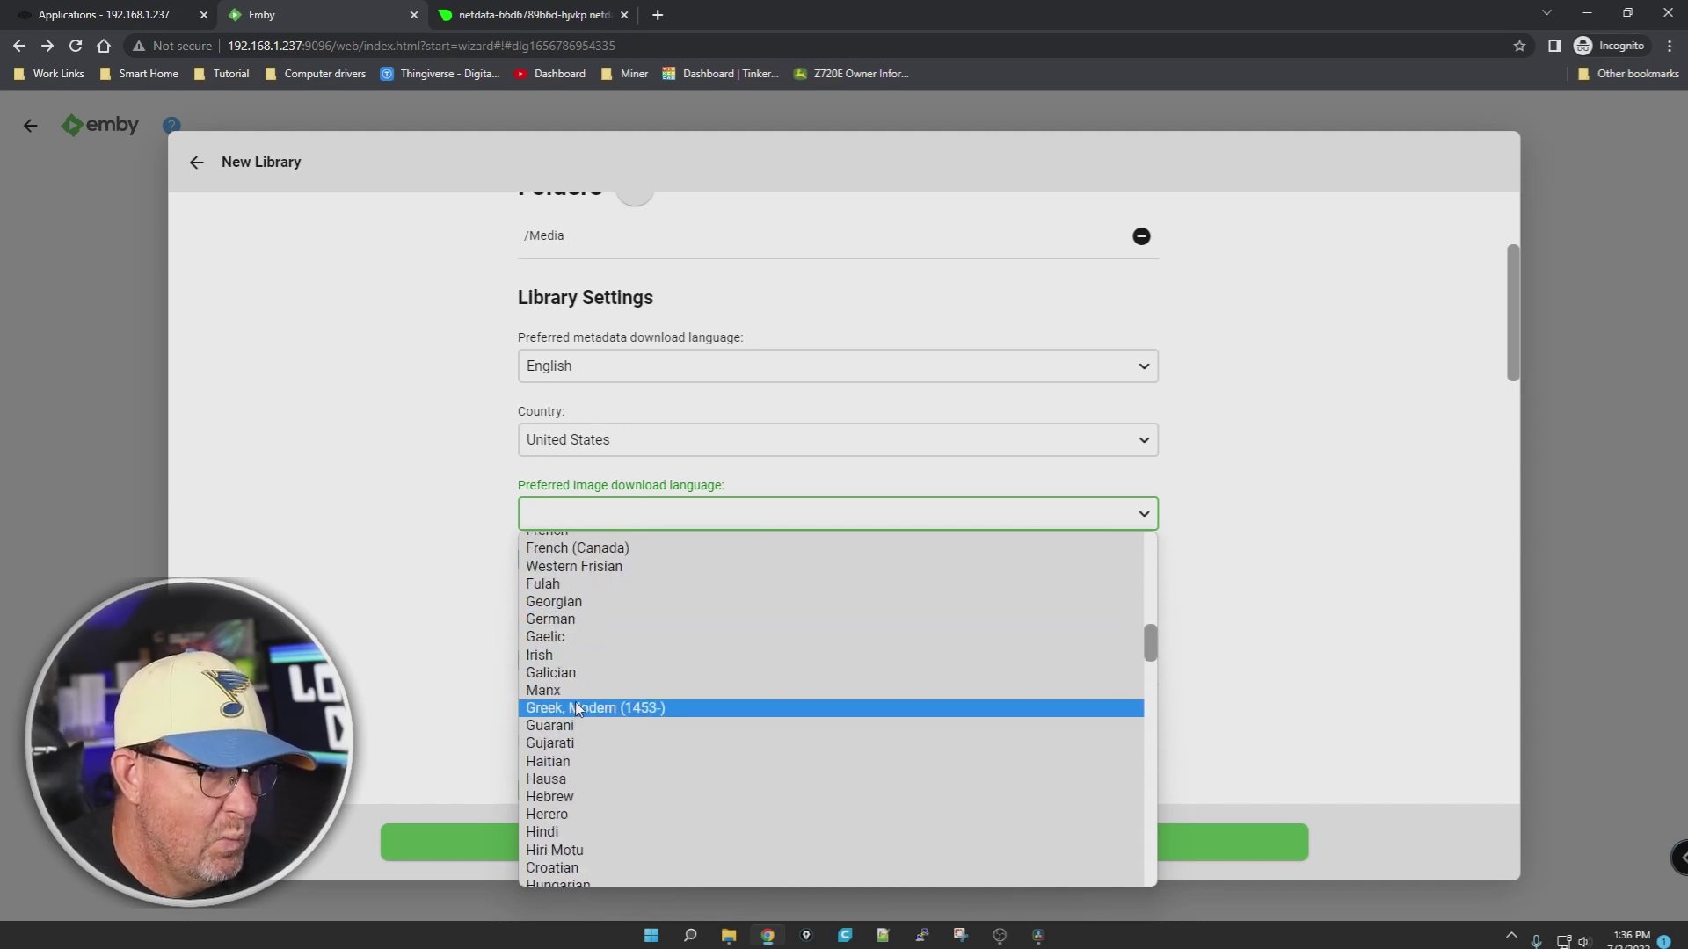
scroll(582, 694, "up", 2)
left_click(597, 582)
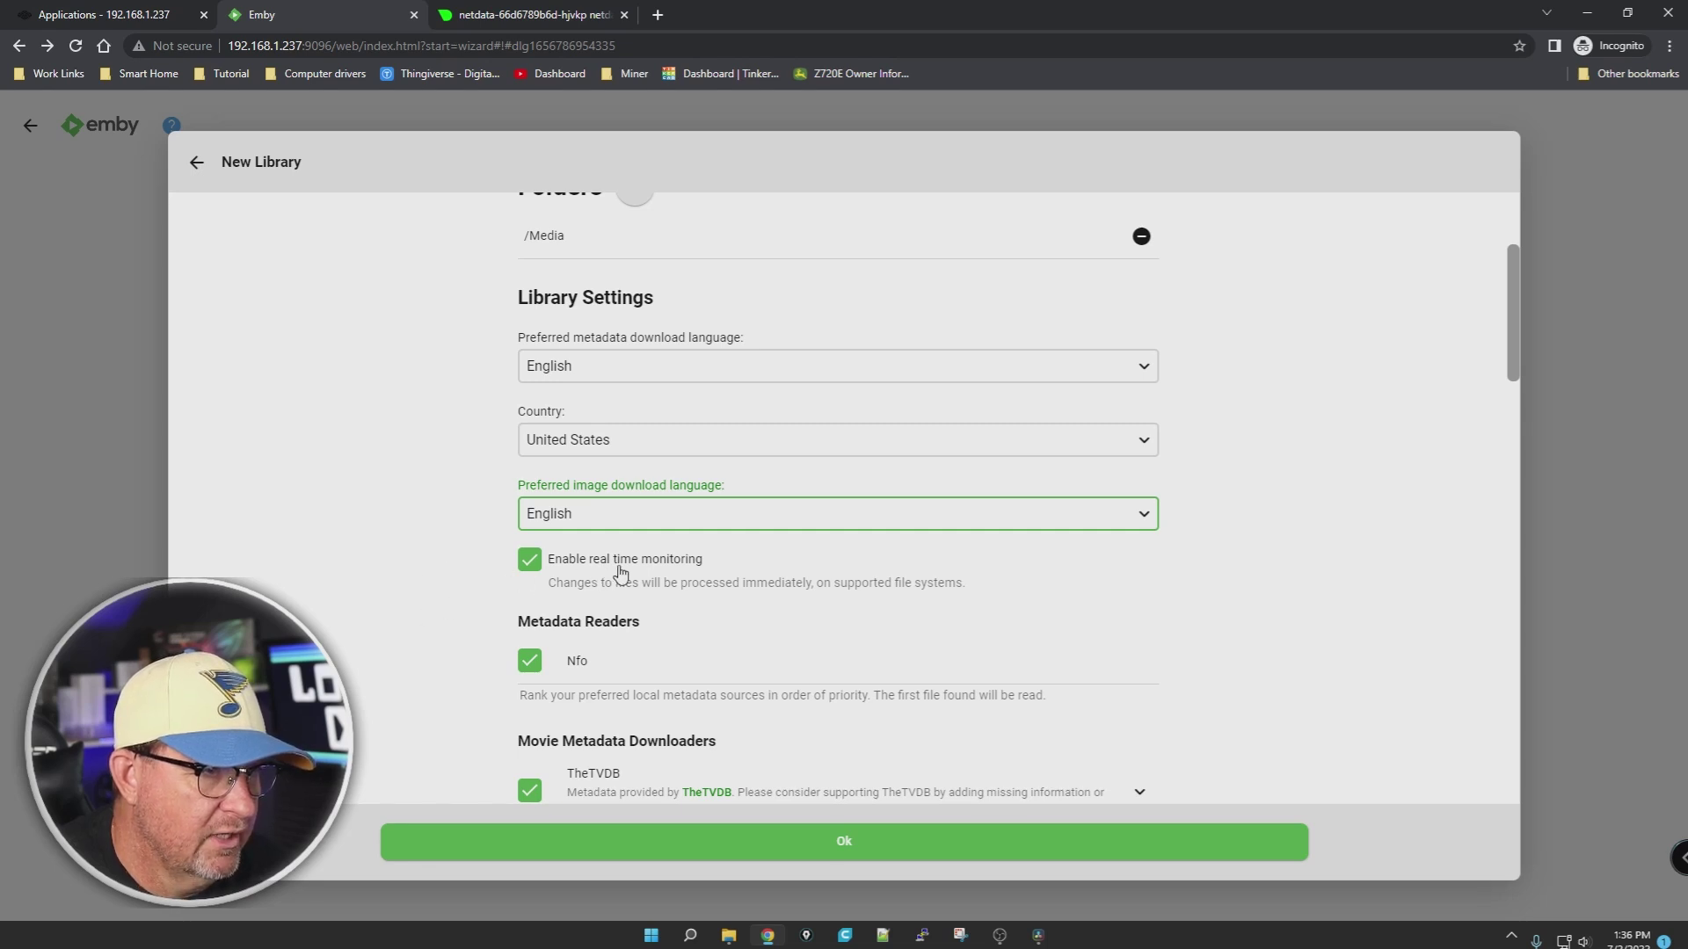
scroll(384, 686, "down", 2)
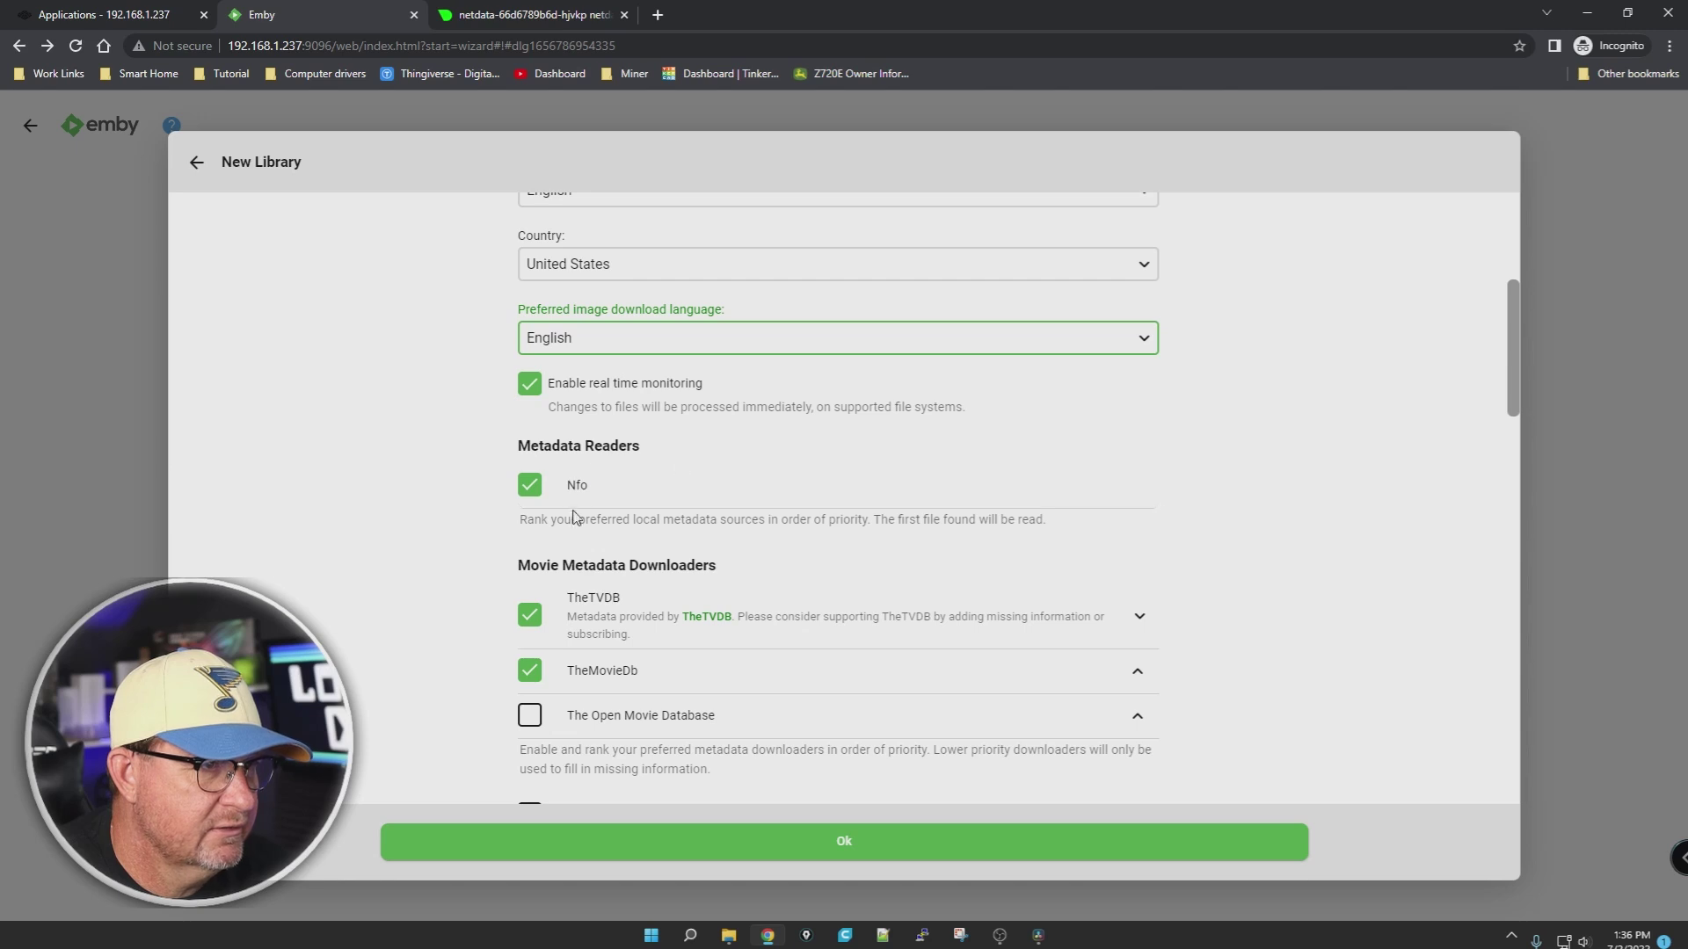
scroll(415, 559, "down", 2)
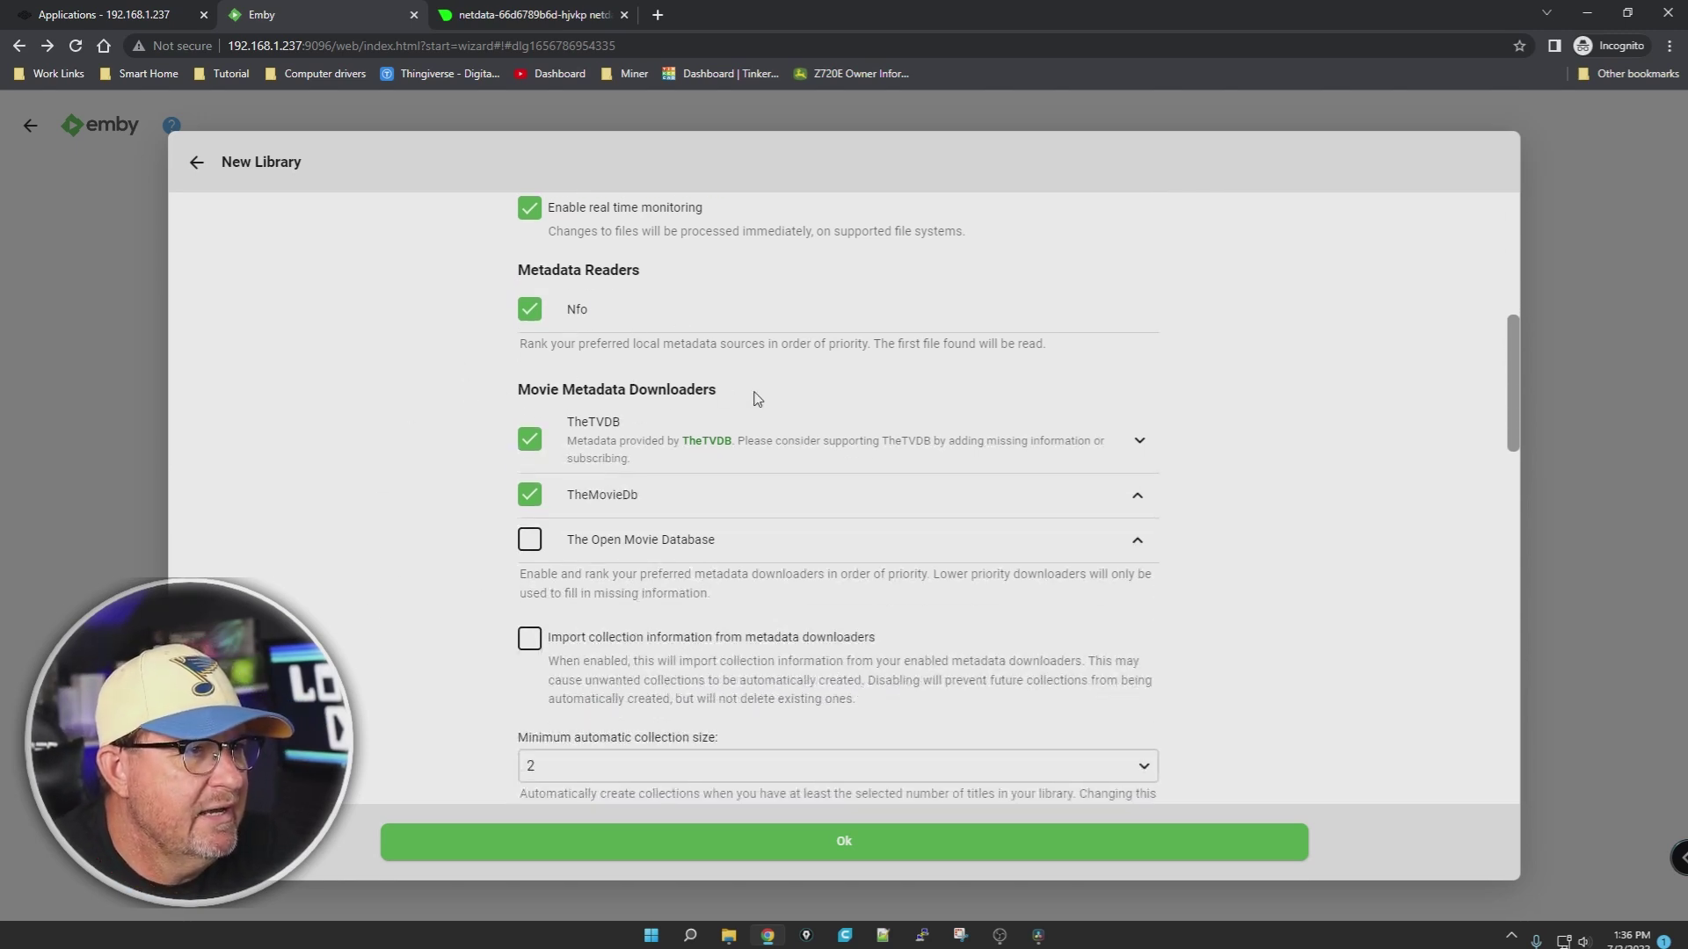
scroll(501, 665, "down", 3)
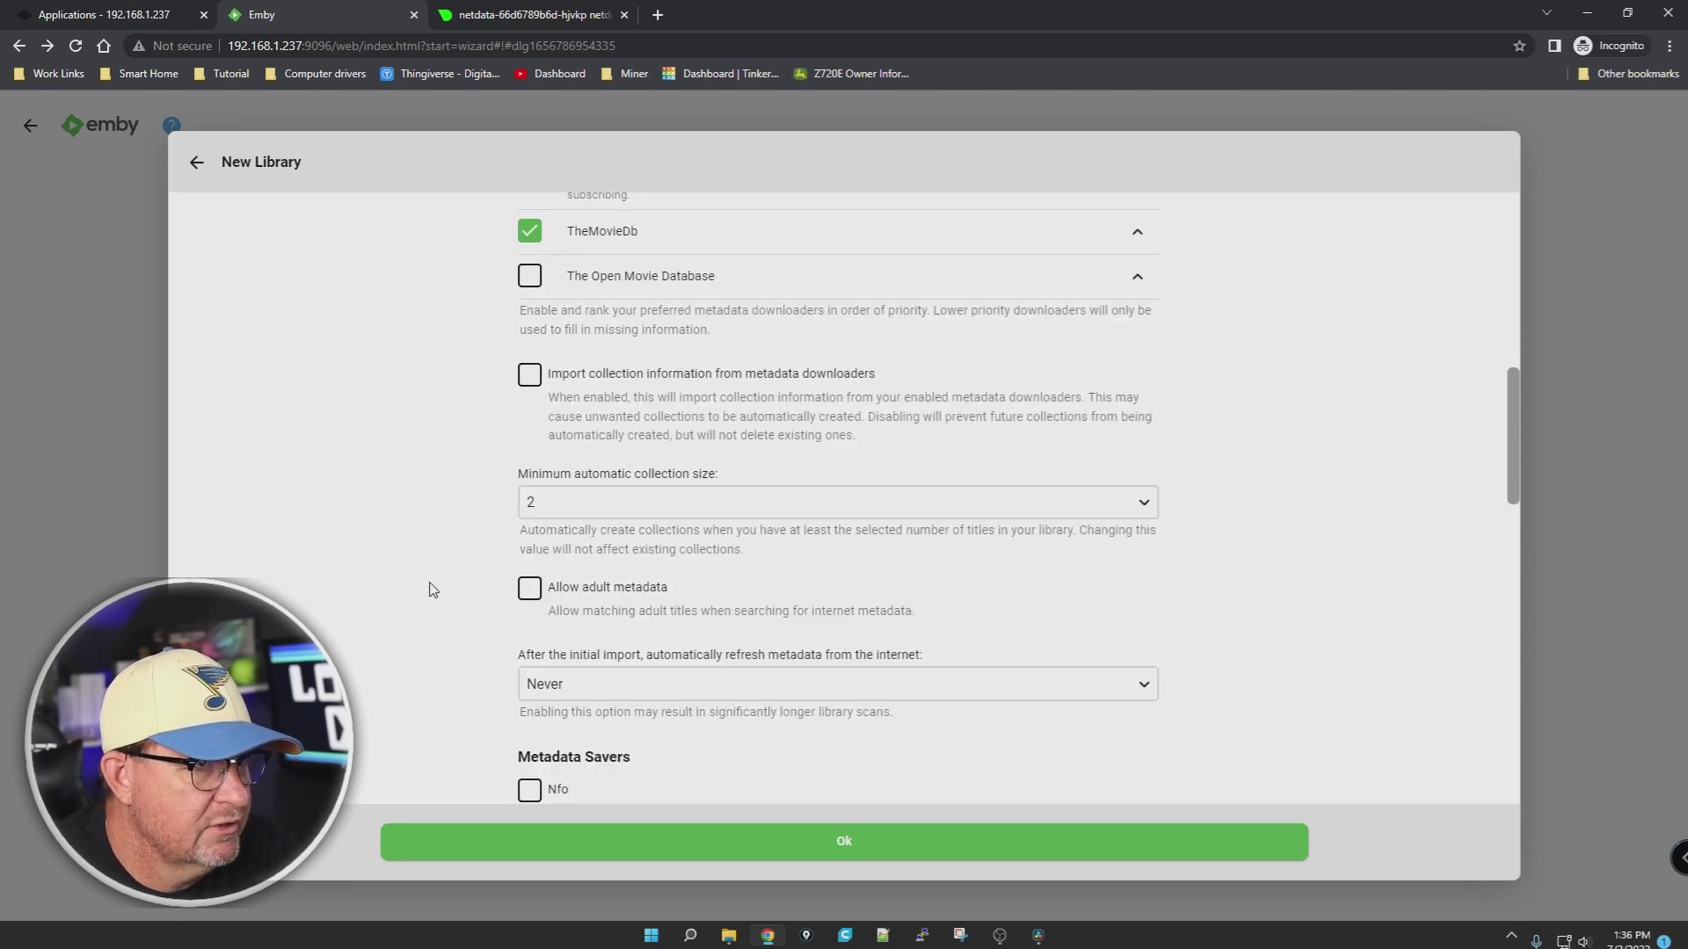
scroll(434, 589, "down", 5)
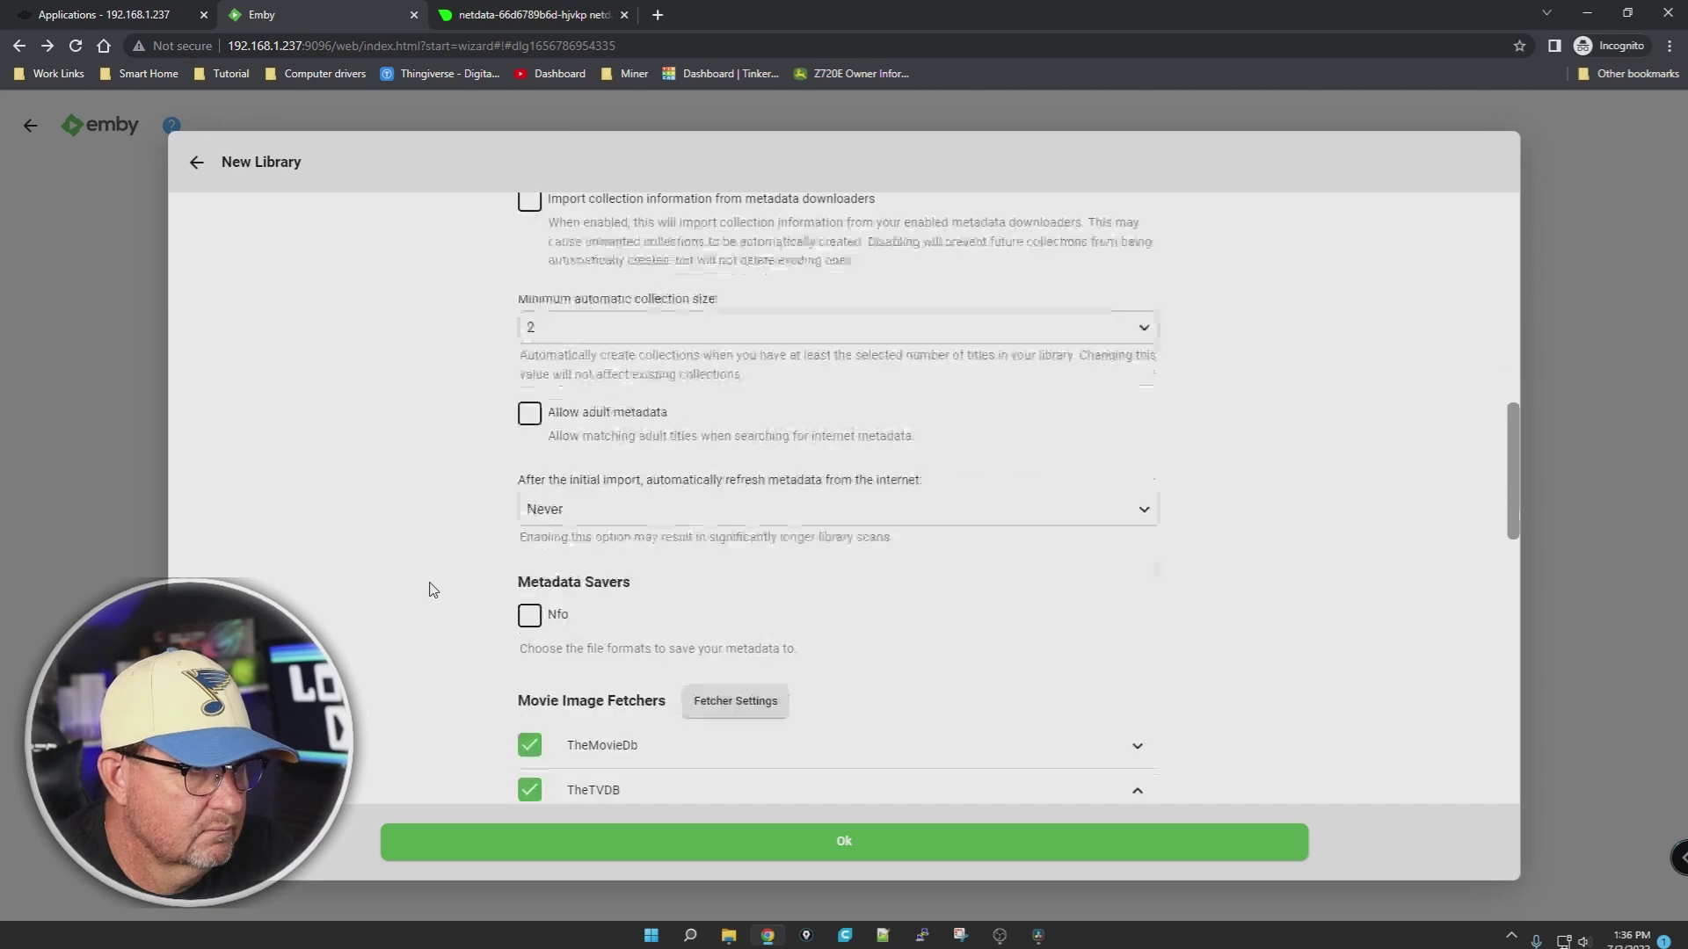
scroll(413, 613, "up", 3)
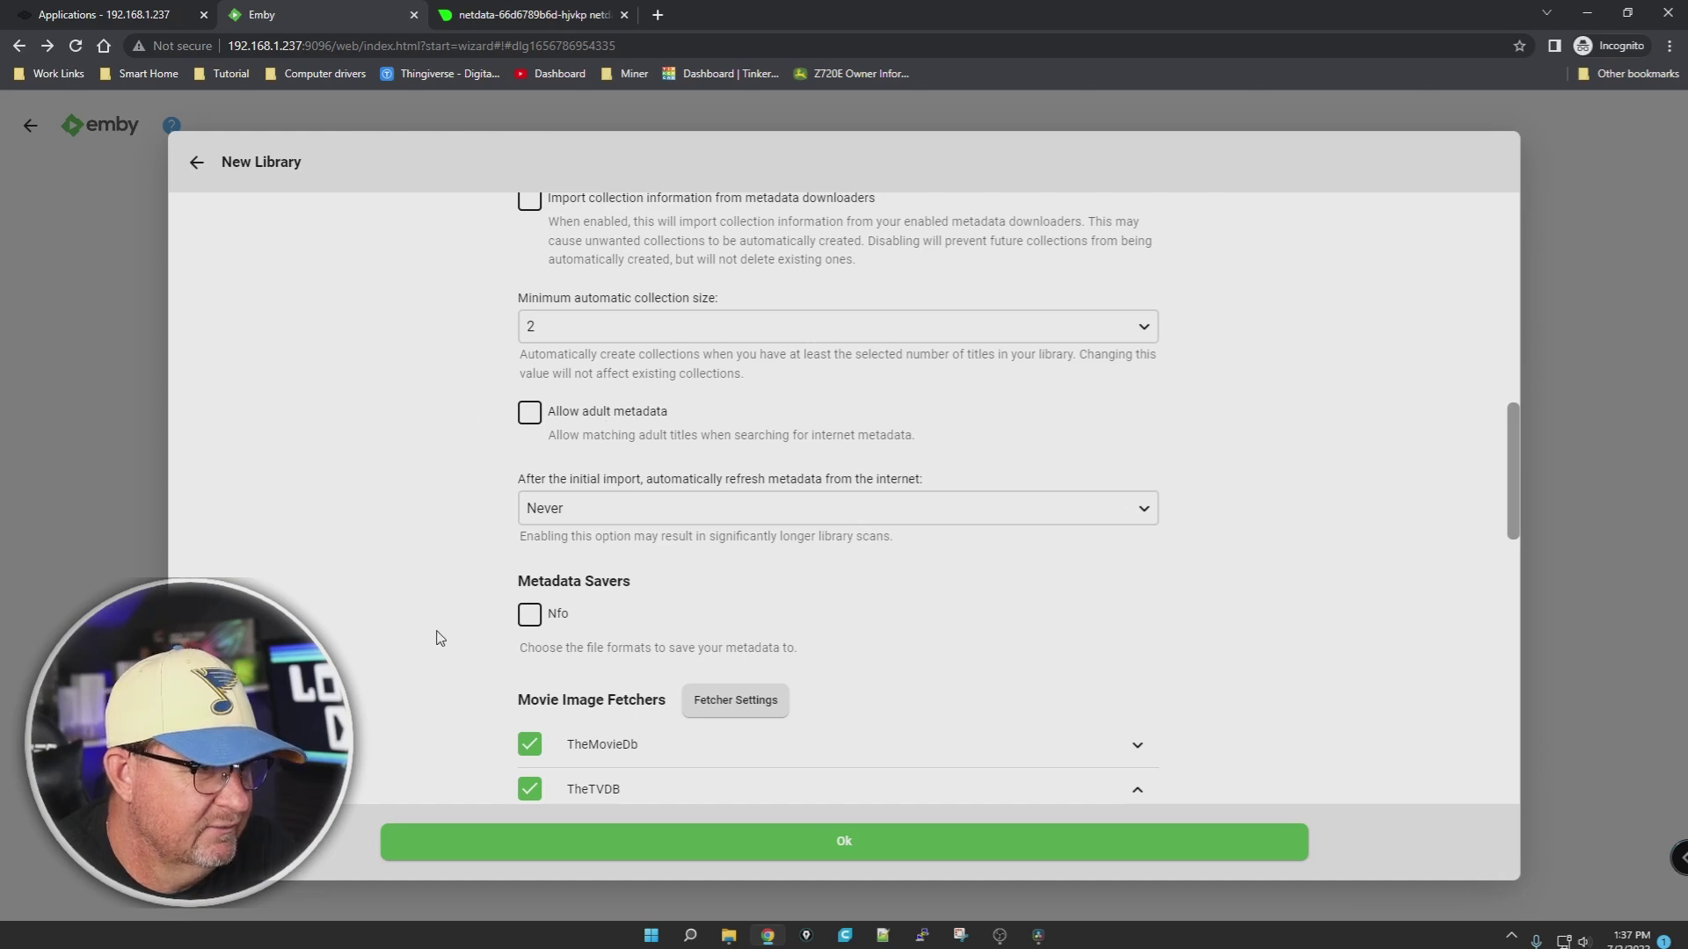
scroll(432, 646, "down", 2)
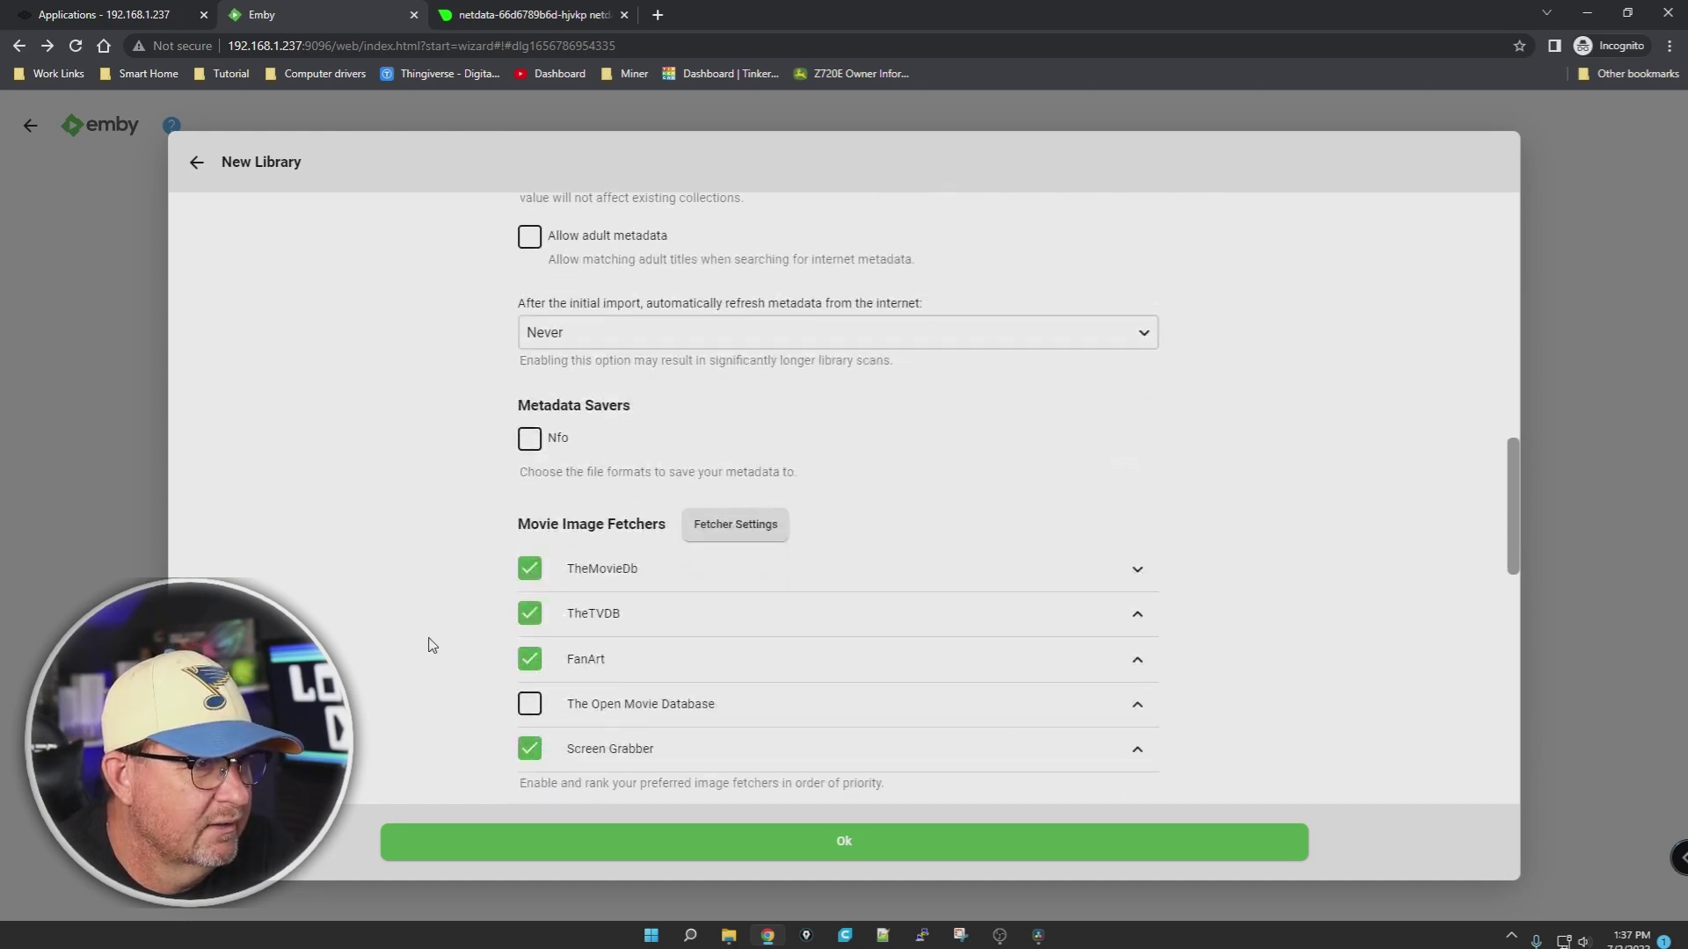
scroll(432, 646, "down", 10)
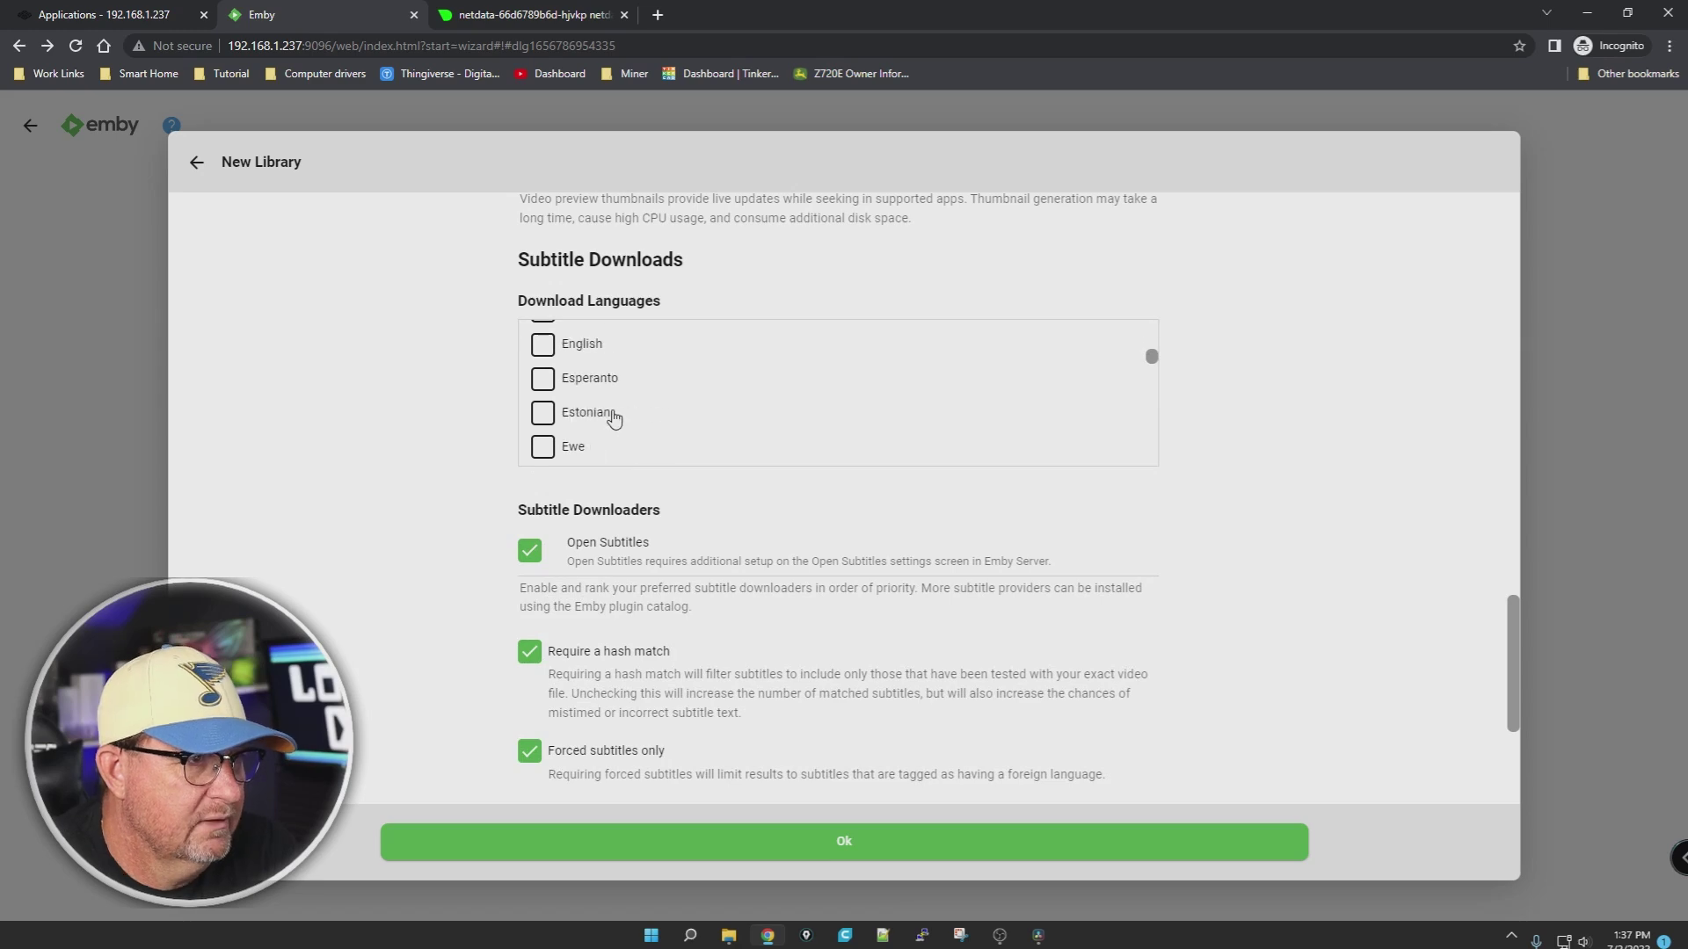
scroll(340, 550, "down", 8)
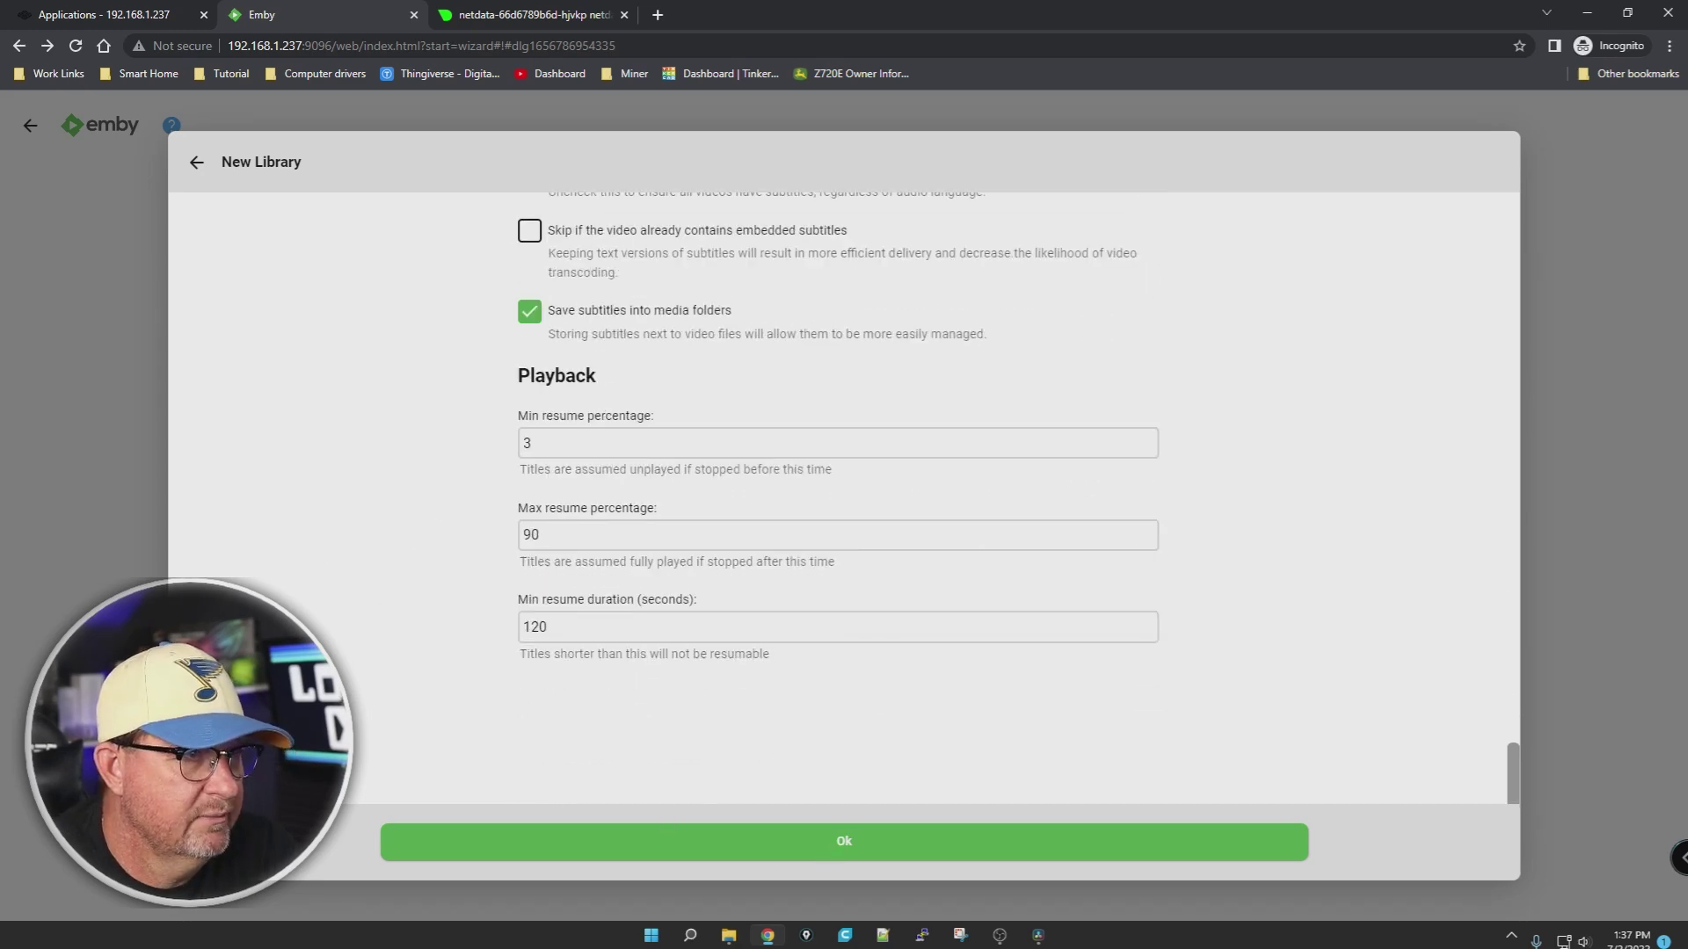
left_click(844, 841)
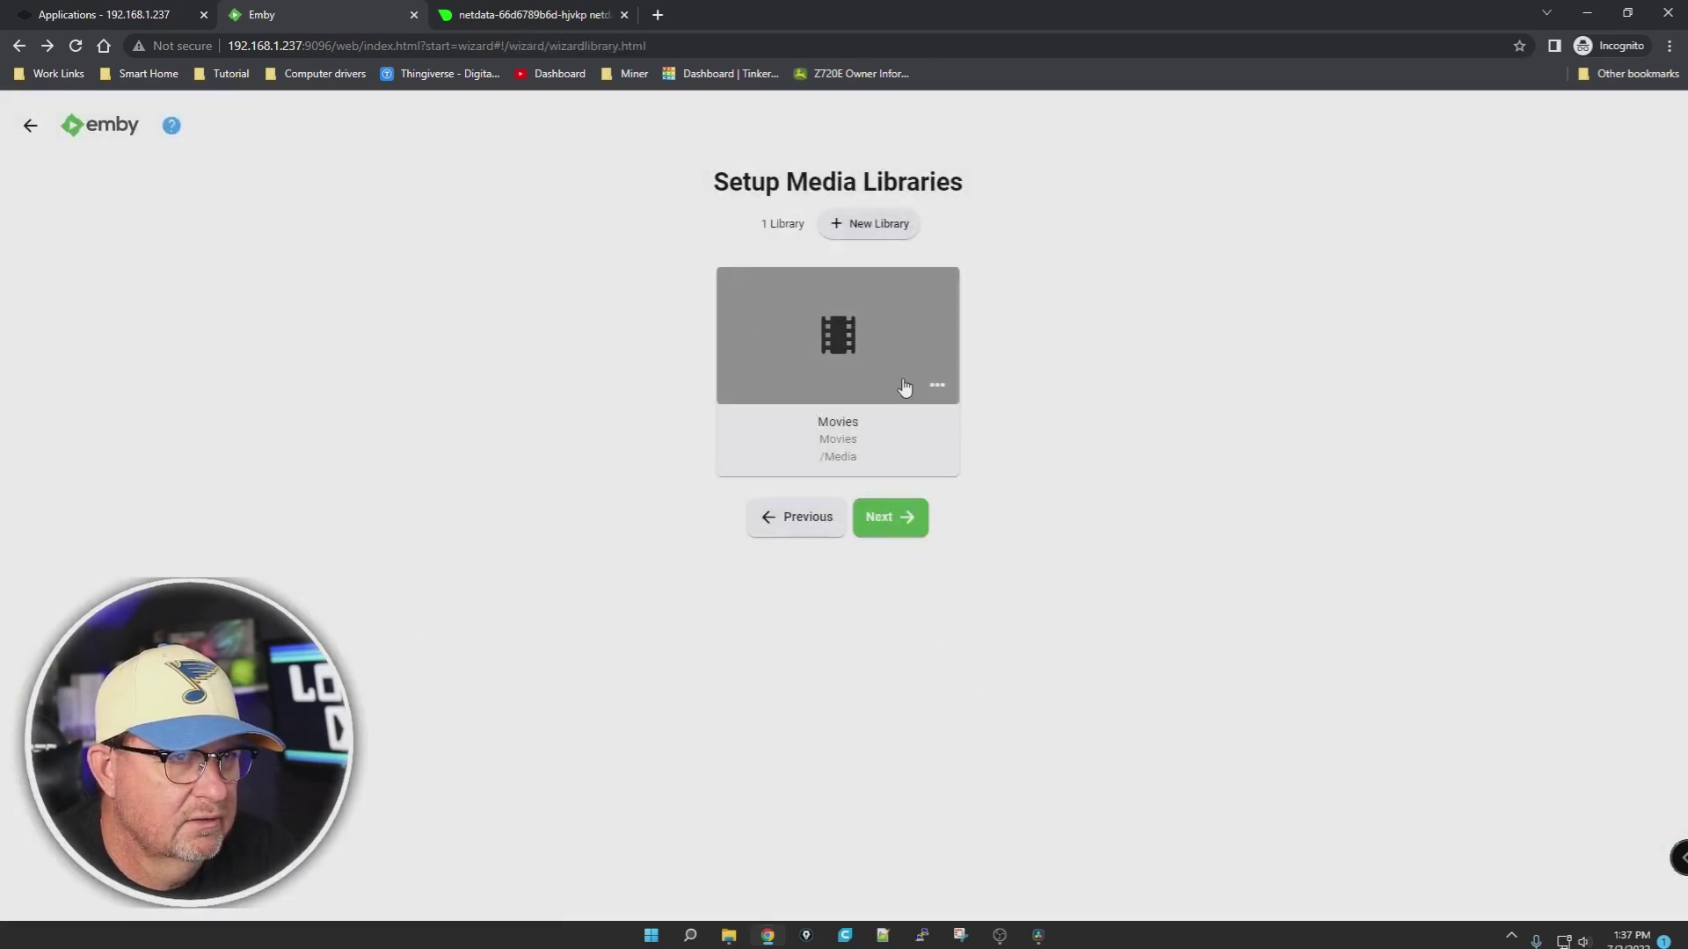
Step: Confirm the Movies library, go past the language and remote access pages, accept the terms, and finish
left_click(897, 526)
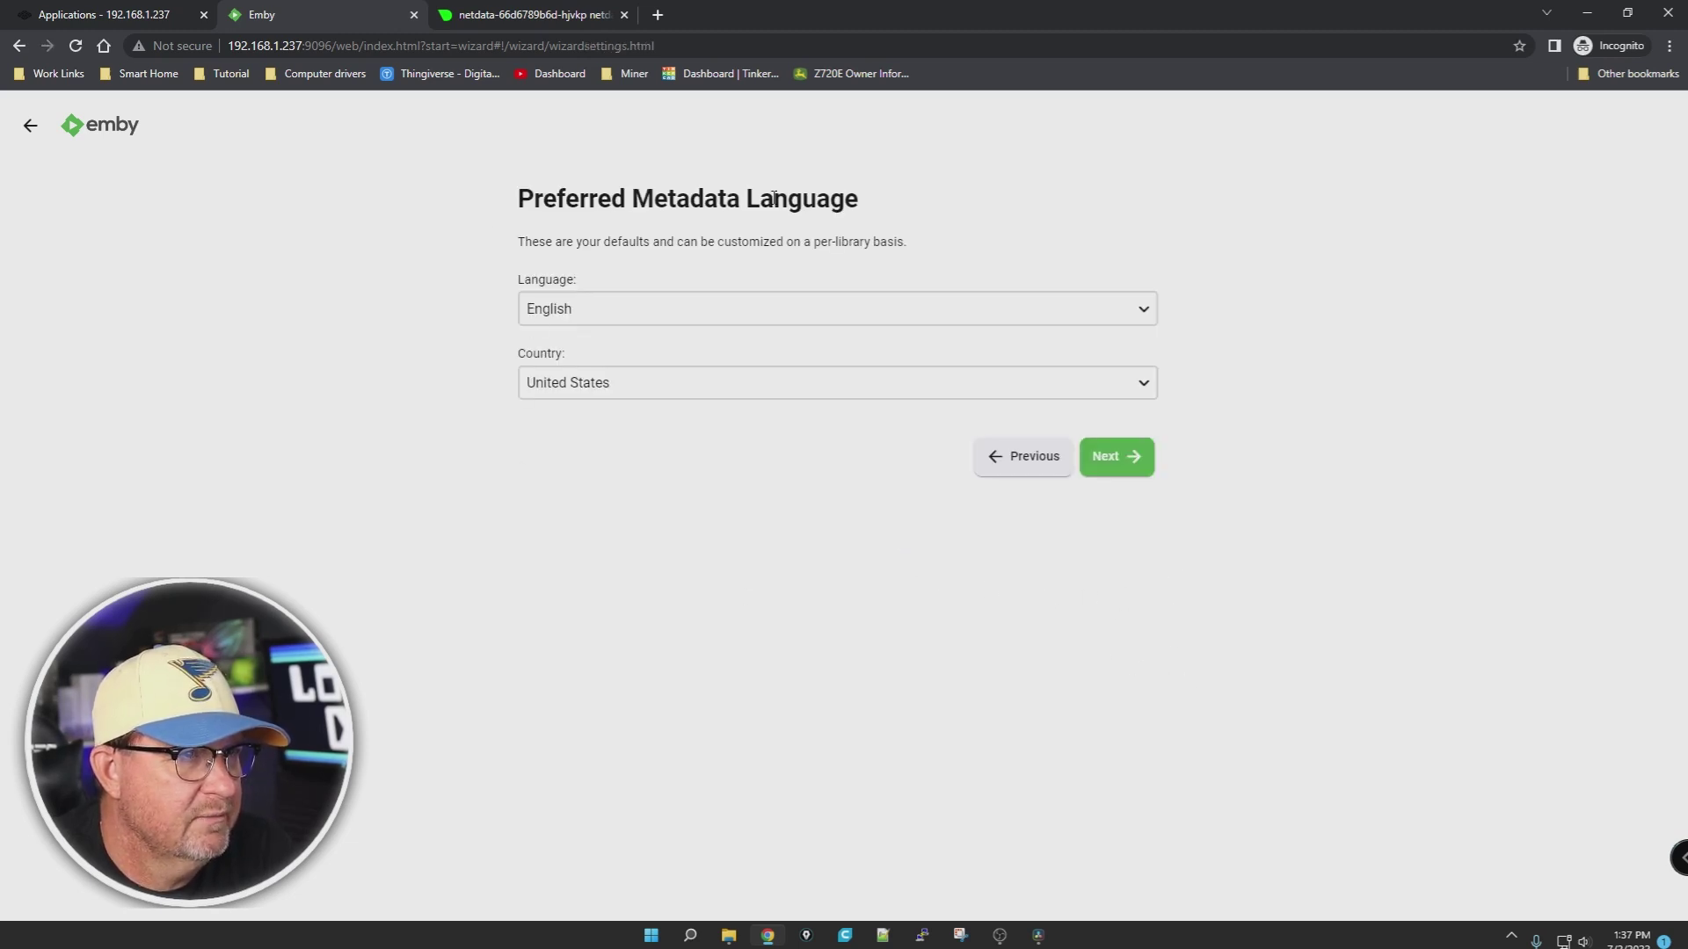
left_click(1142, 466)
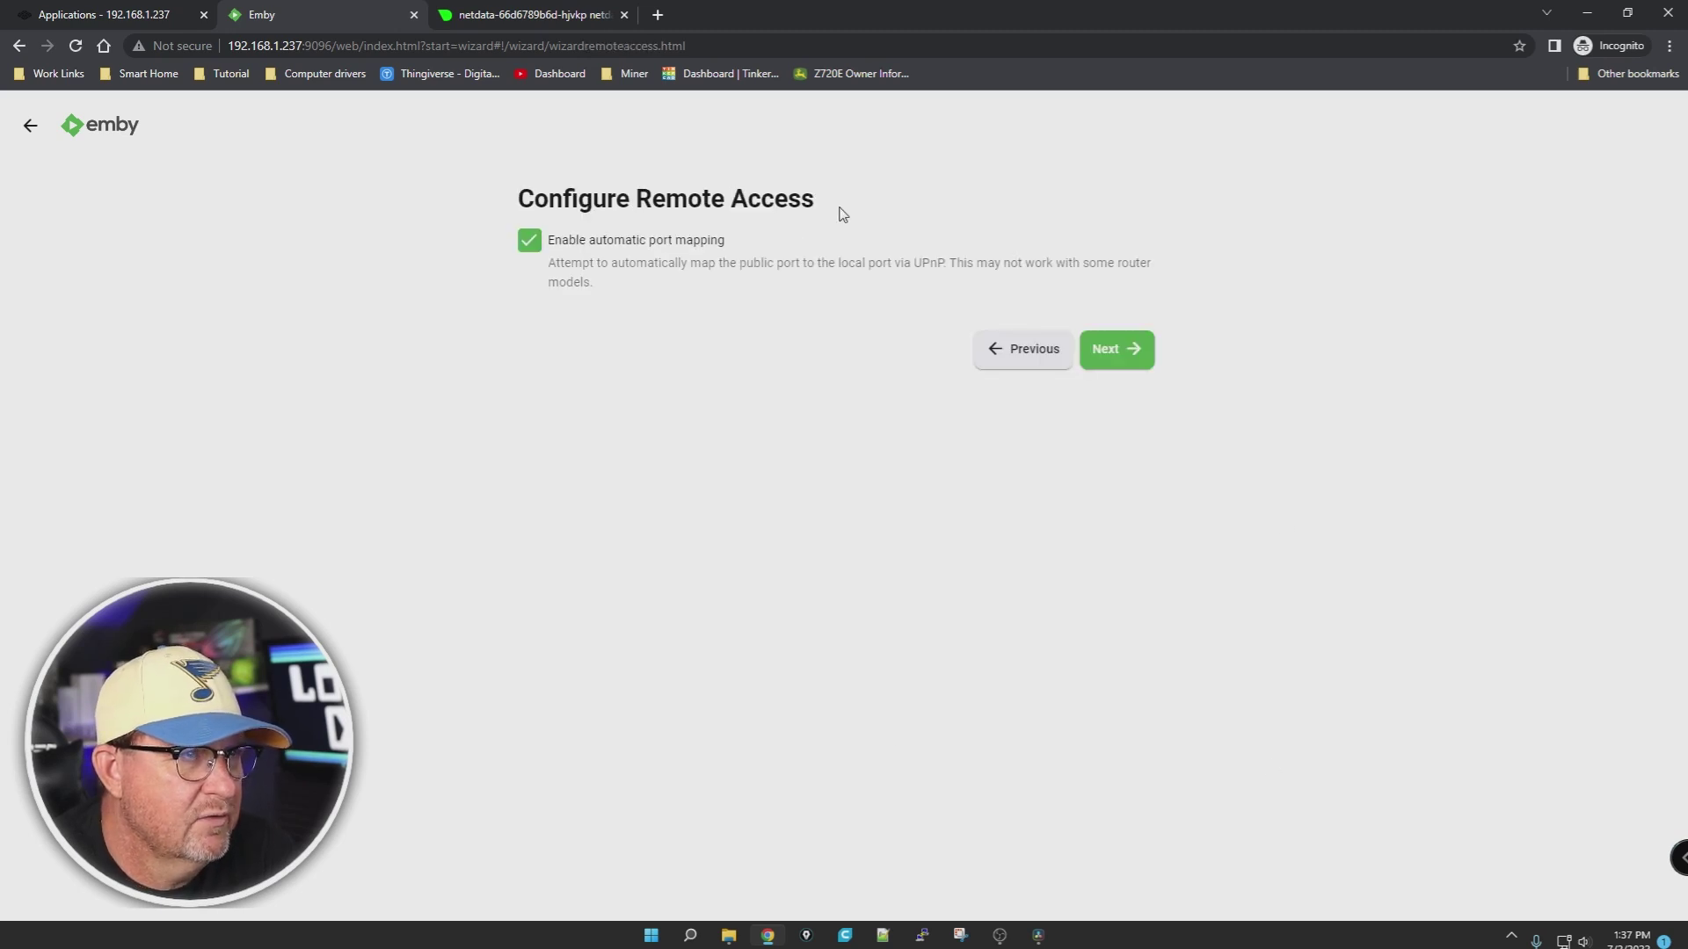
left_click(1114, 359)
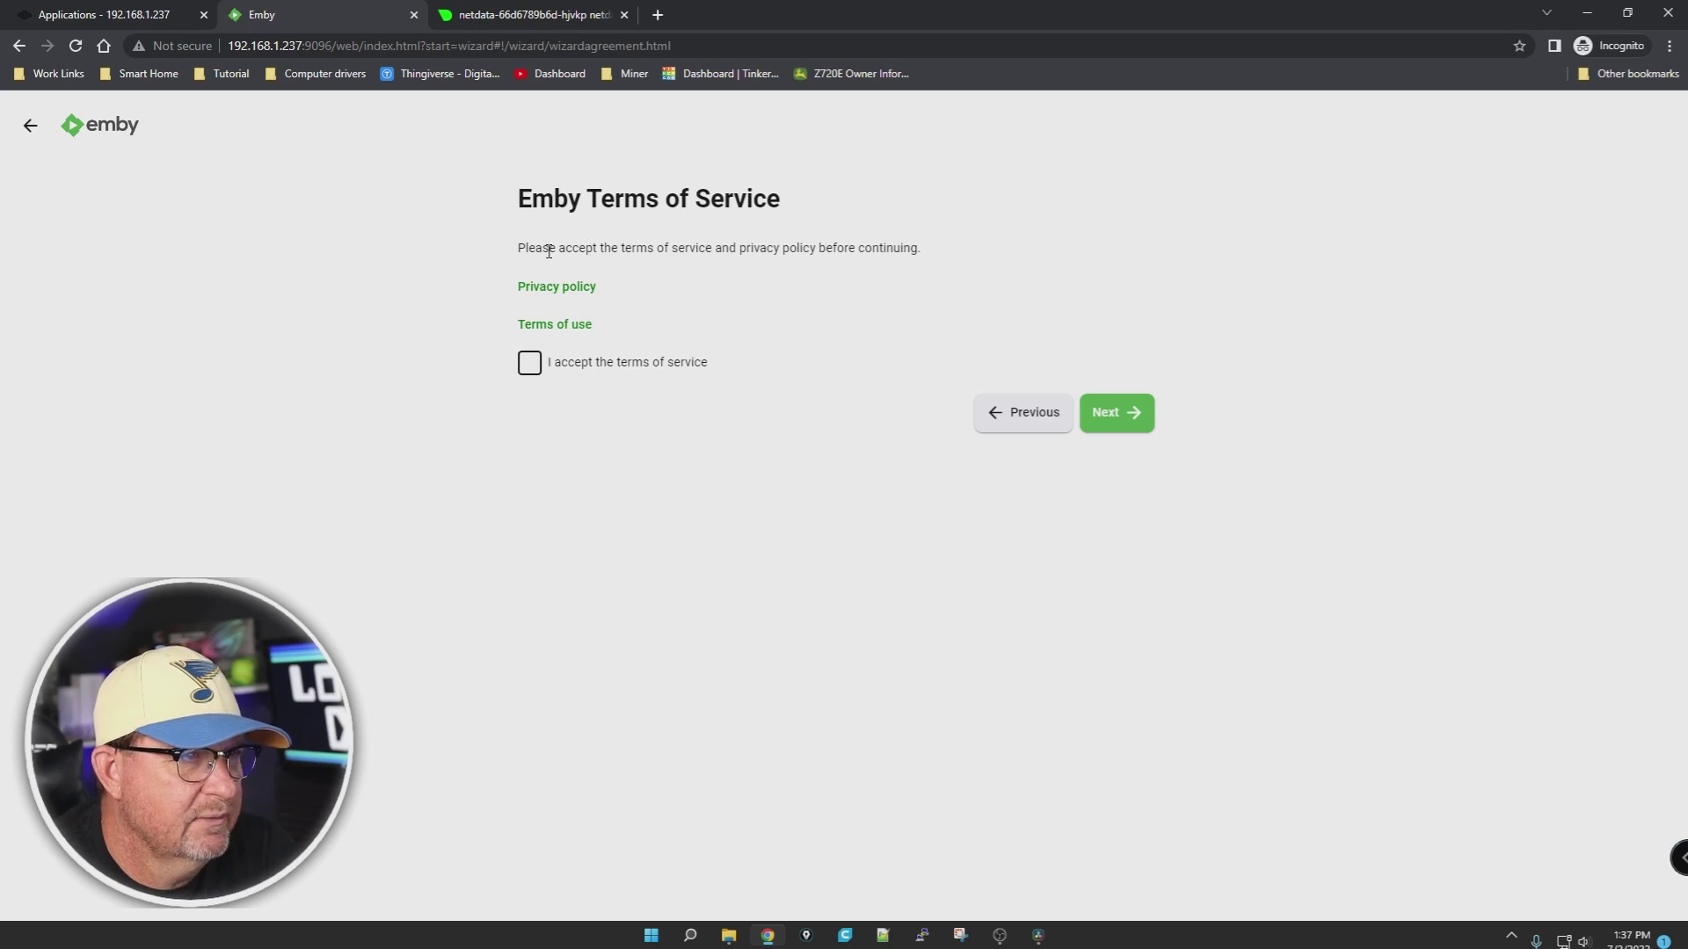
left_click(529, 370)
left_click(1123, 418)
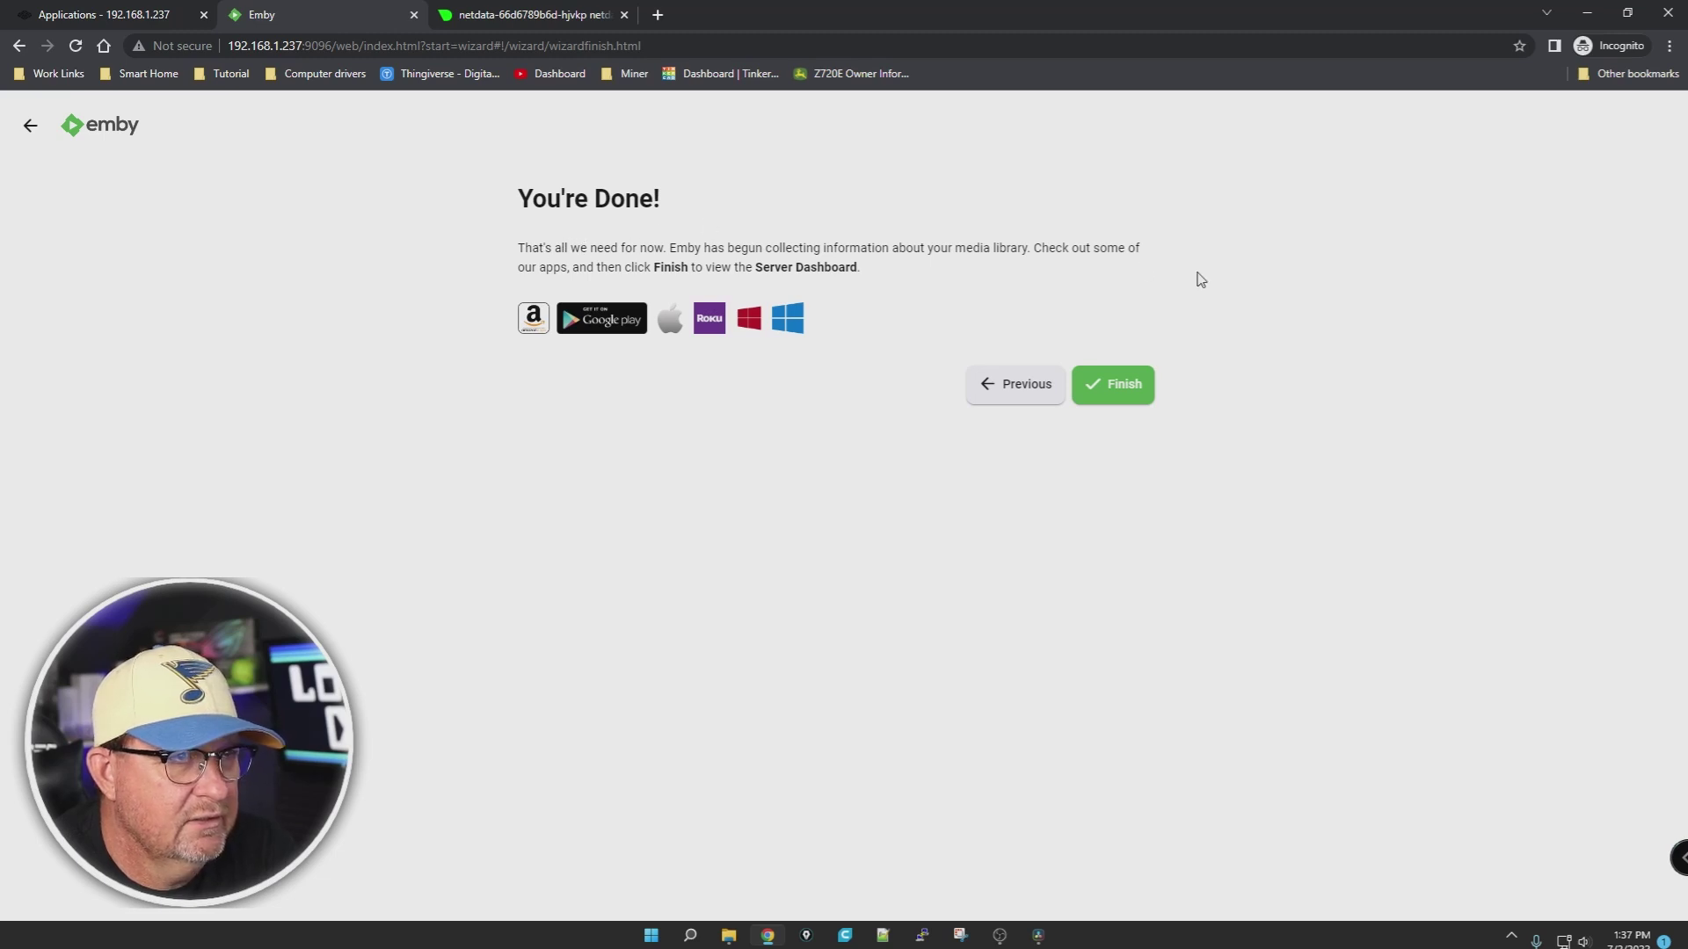
left_click(1124, 392)
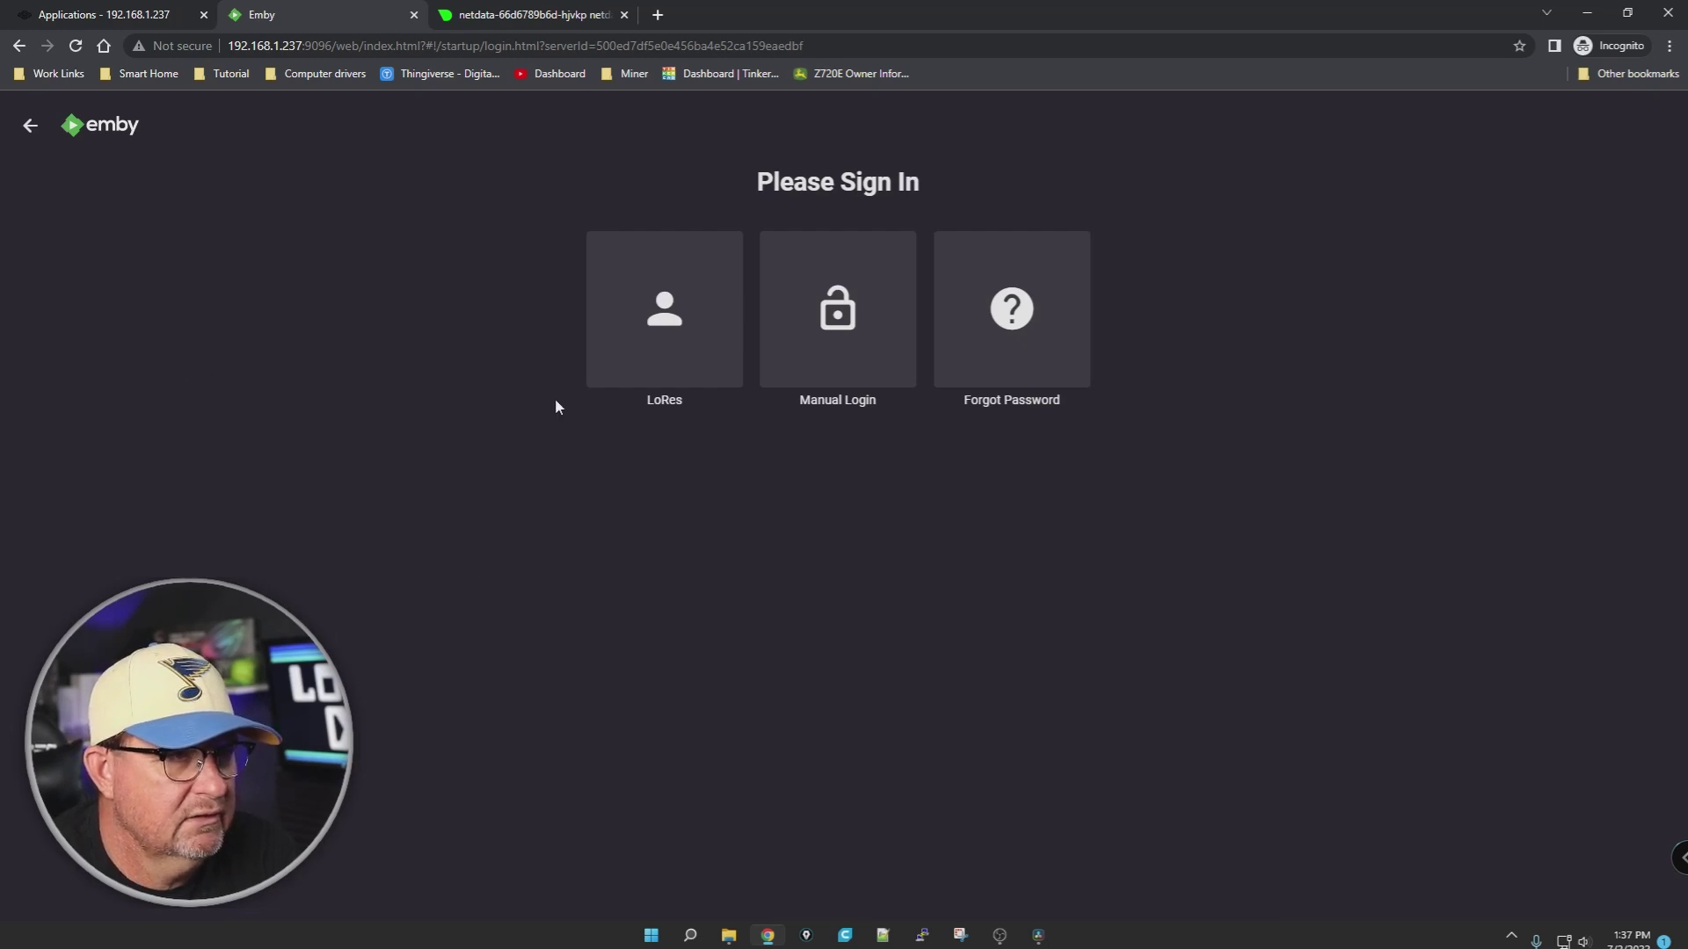
Step: Sign in as the existing user, glance at the netdata tab, and return to Emby's home page
left_click(664, 309)
left_click(835, 407)
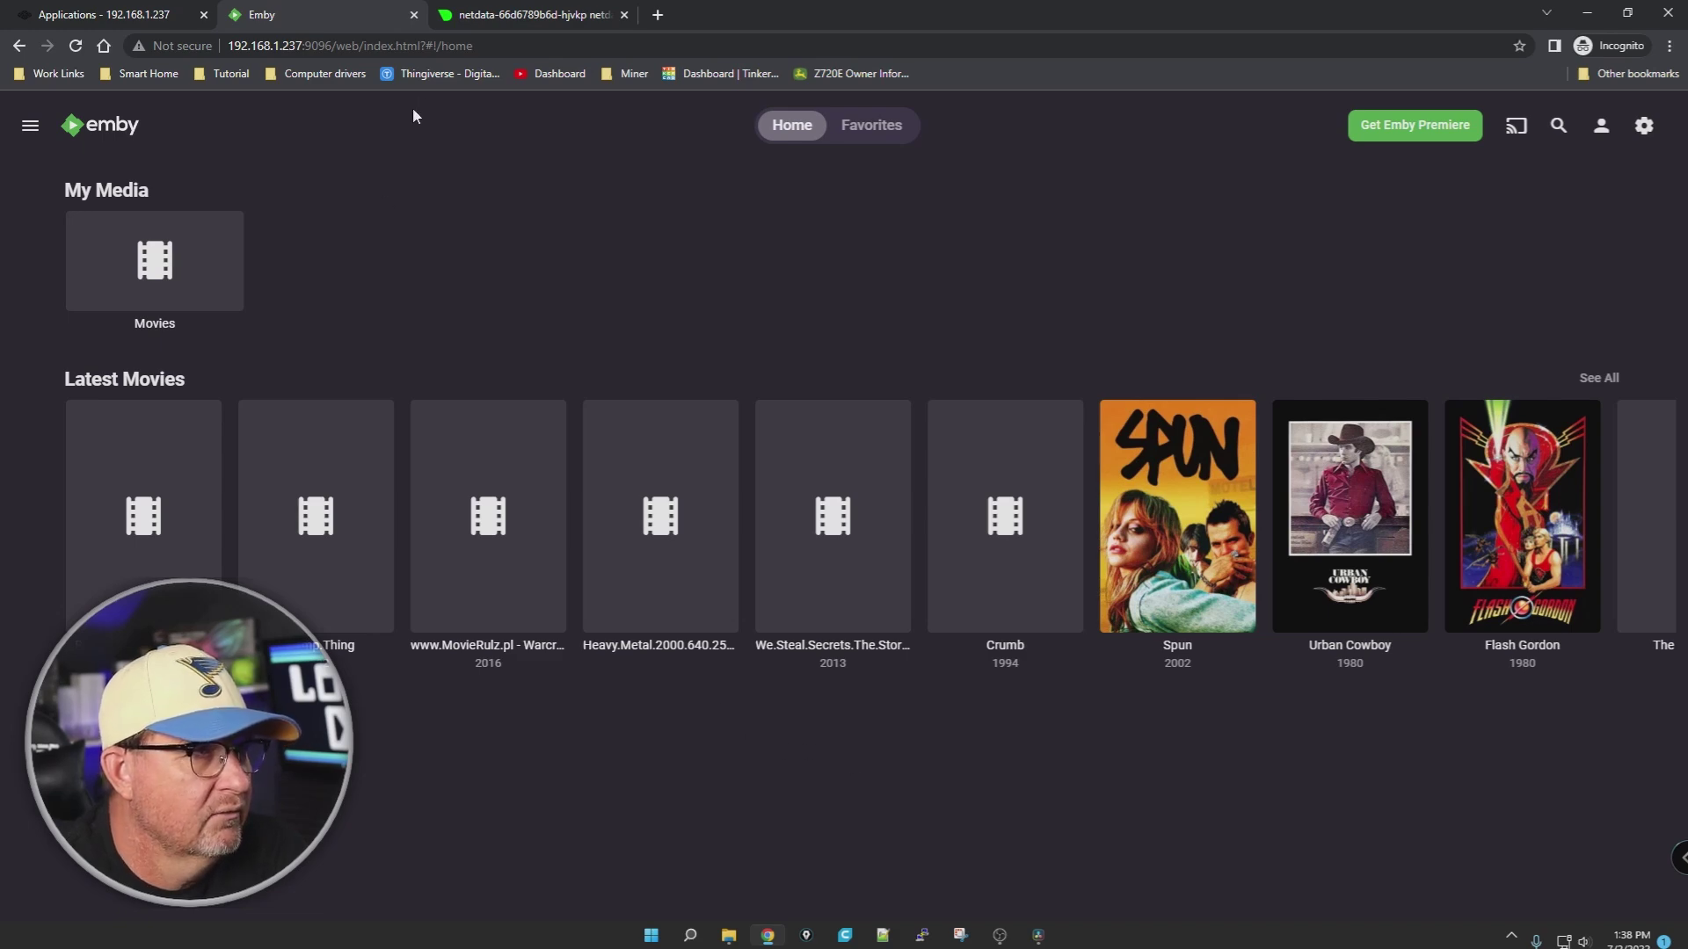
key("ctrl+Tab")
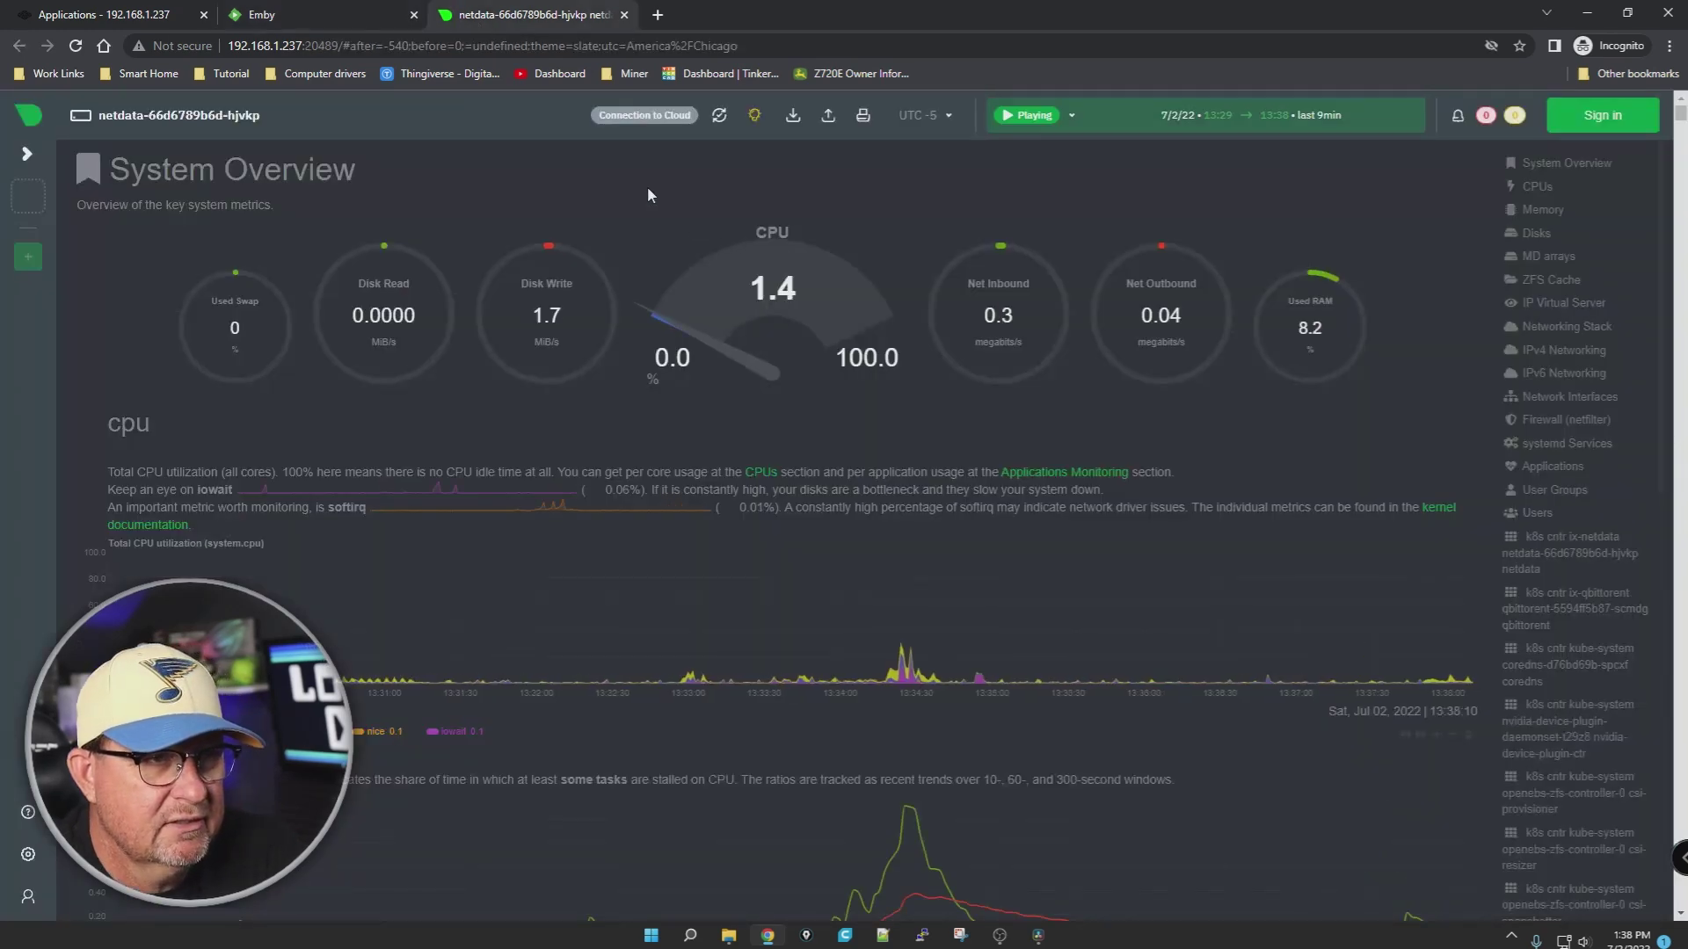
left_click(351, 16)
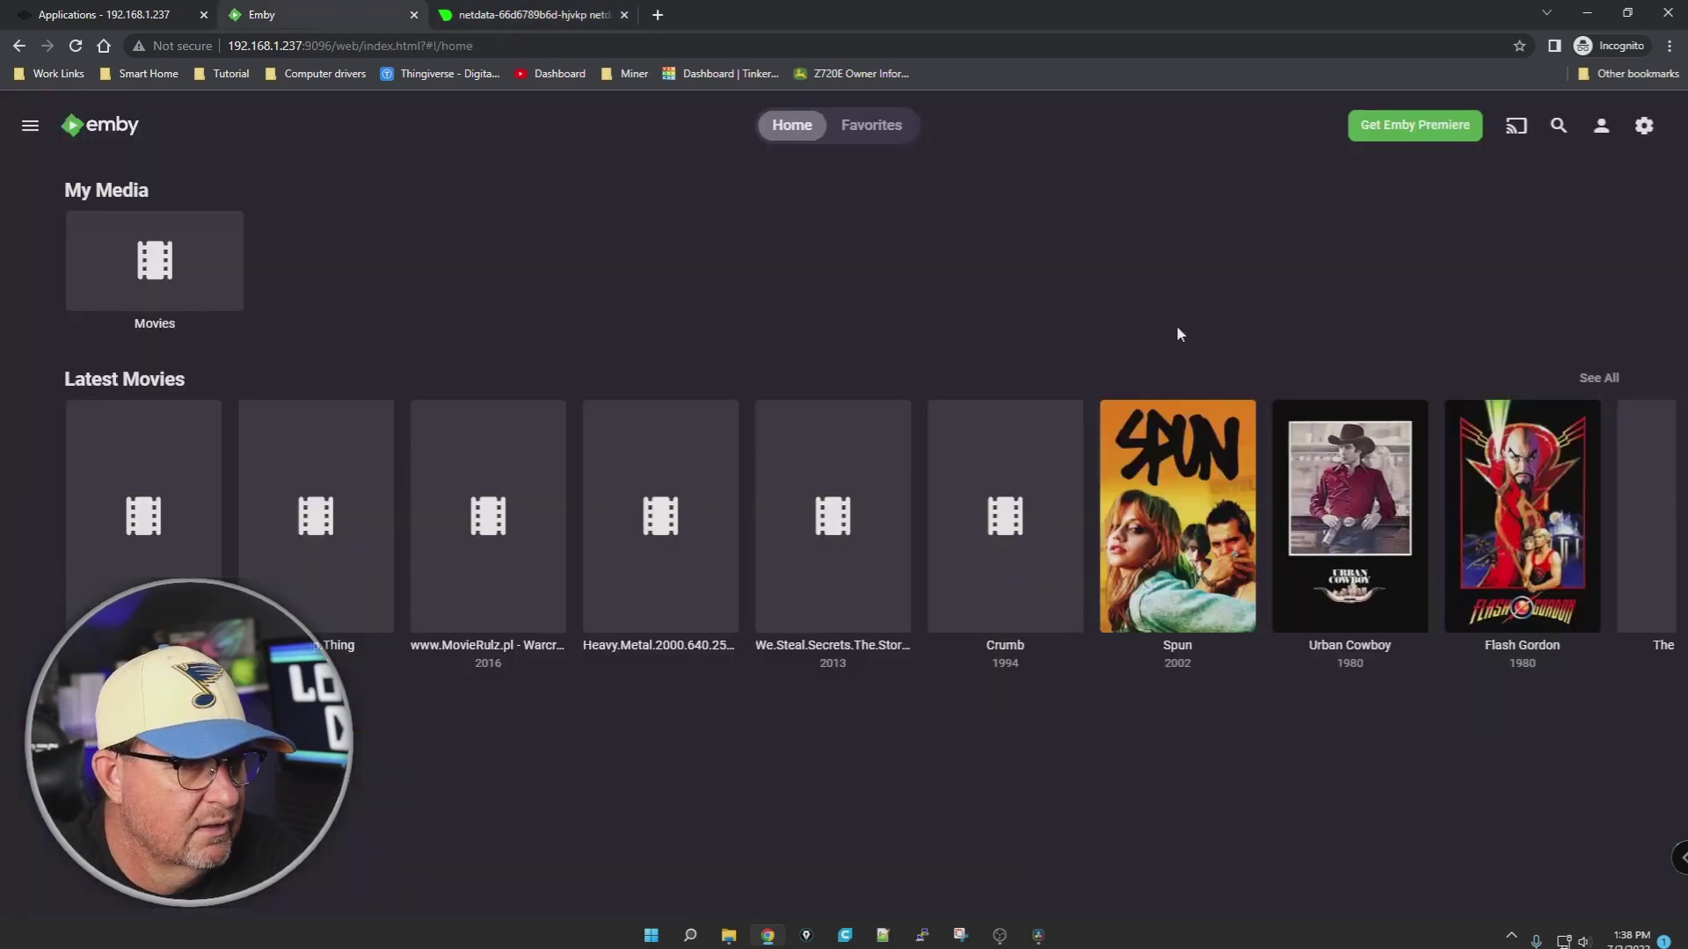
left_click(31, 127)
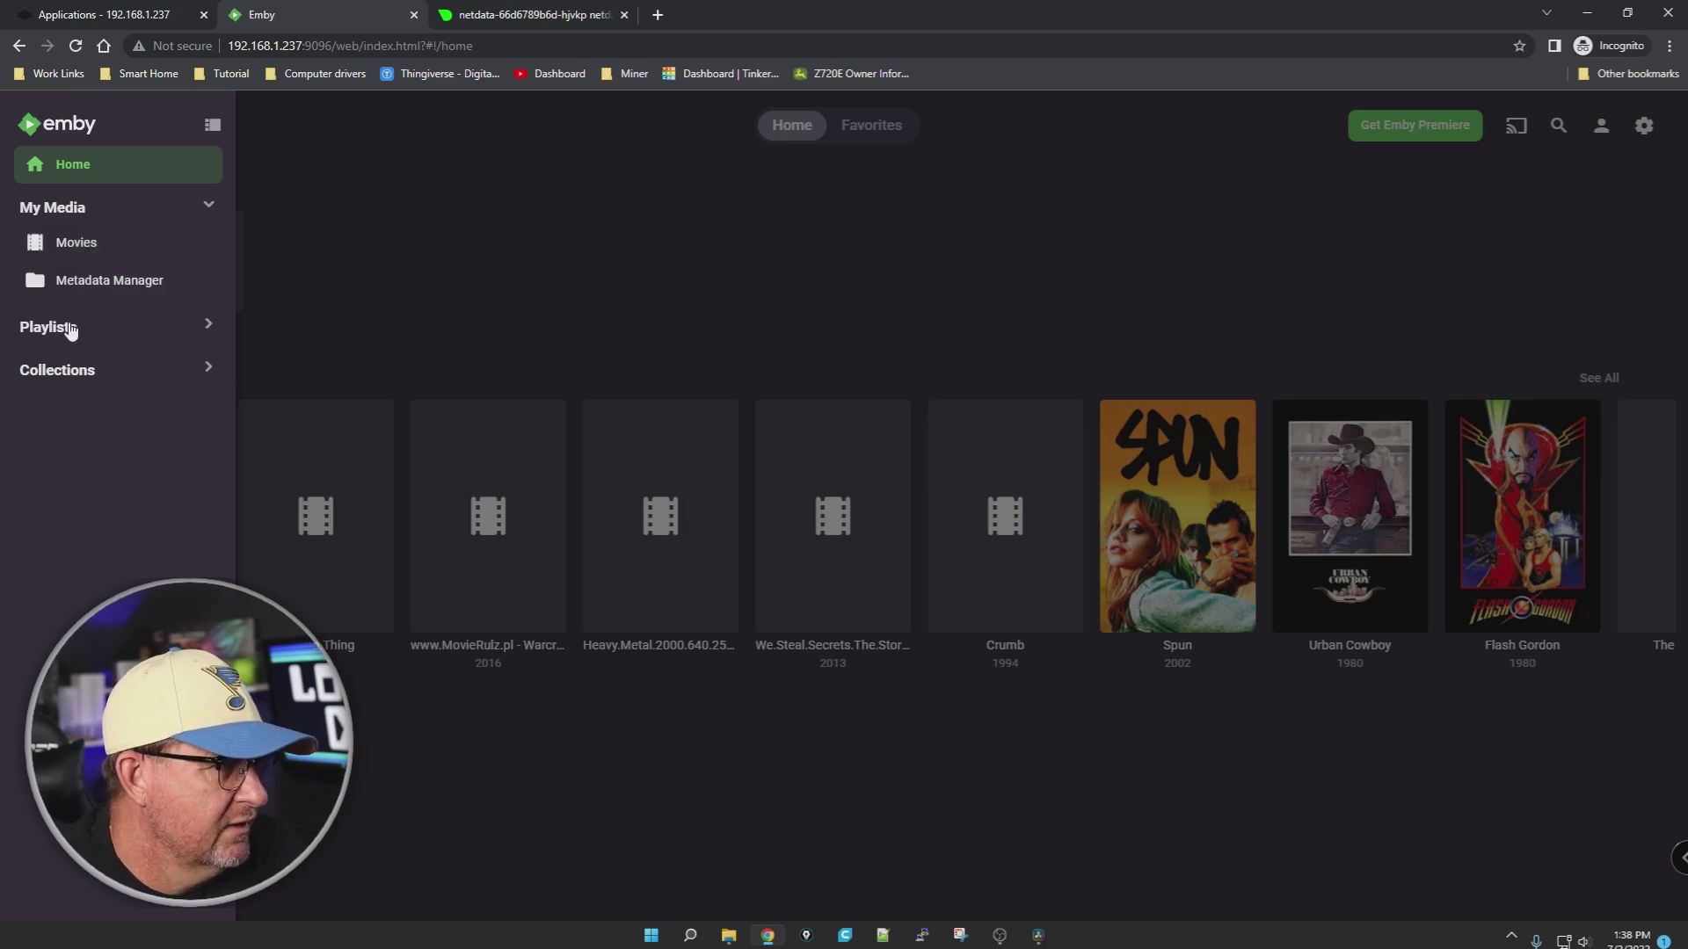
Step: Expand Collections in the sidebar and open the Movies library listing its 14 titles
left_click(51, 374)
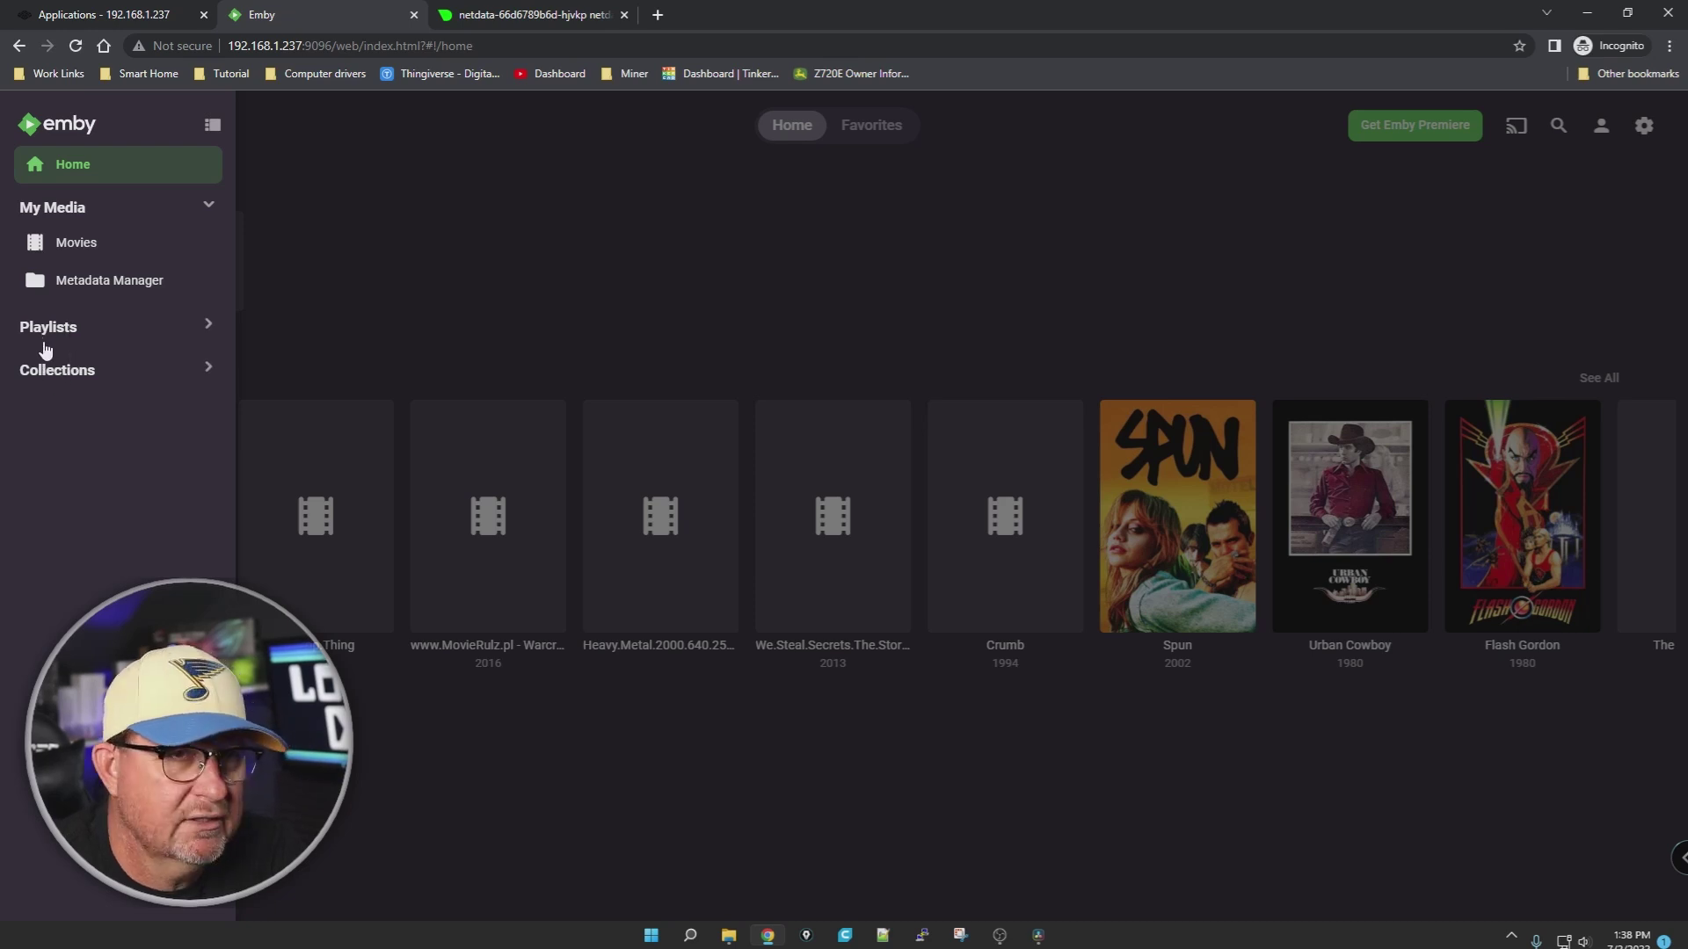
left_click(86, 251)
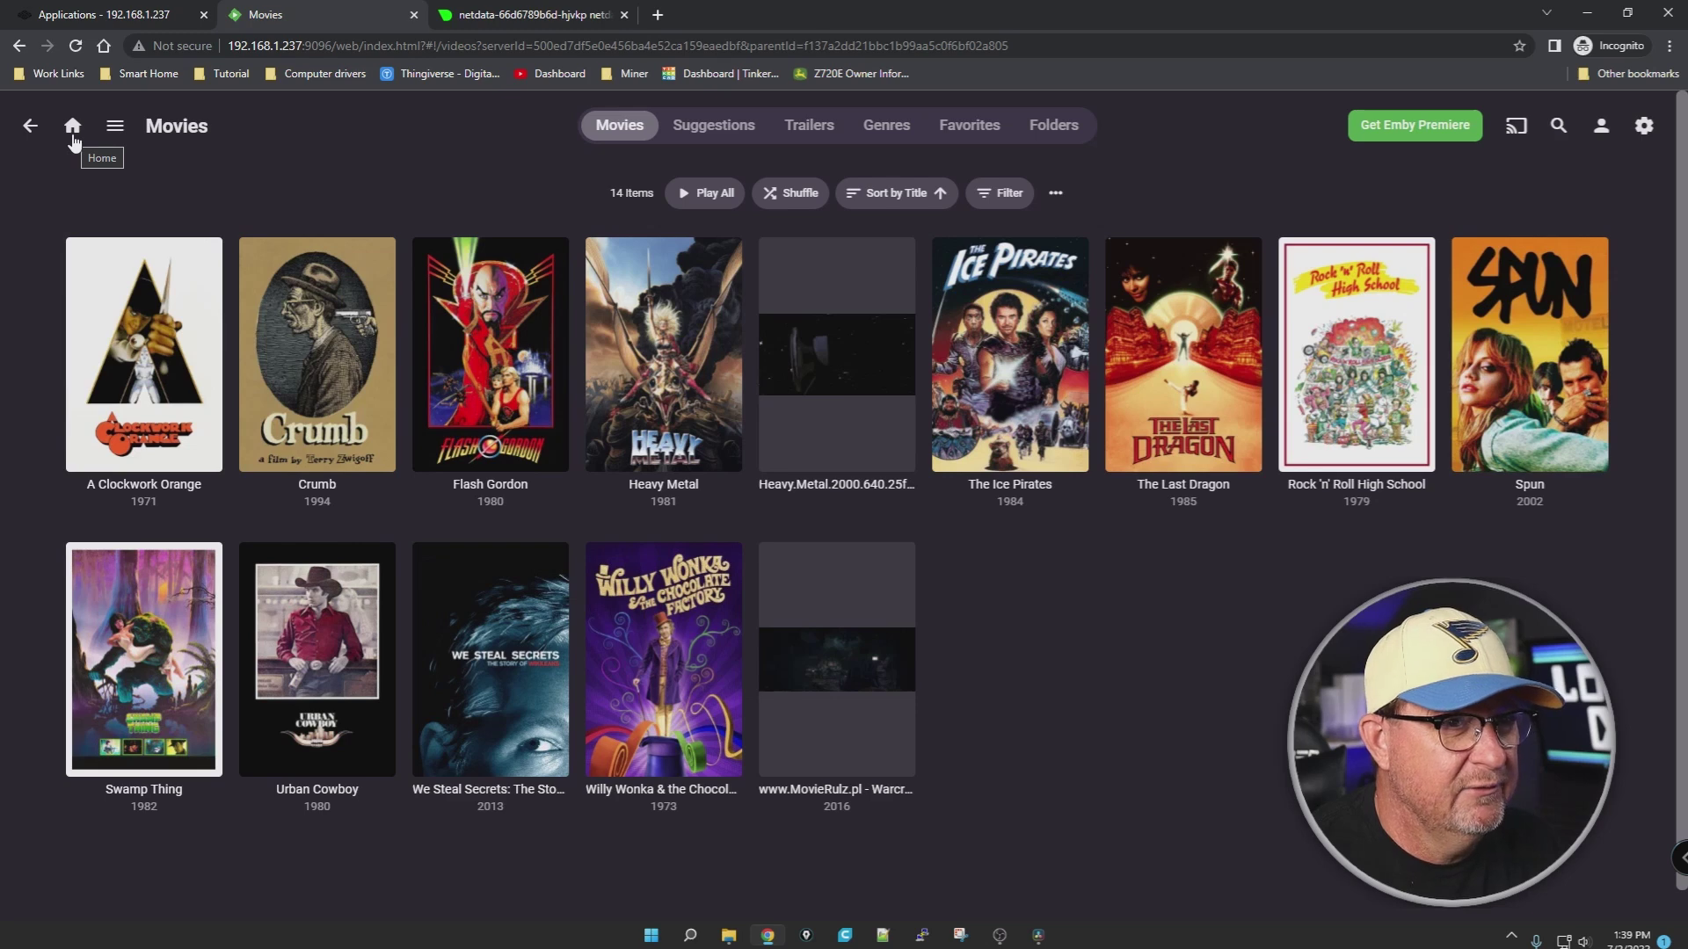
Step: Go from the home page to the server dashboard and open the user's Display preferences
left_click(73, 132)
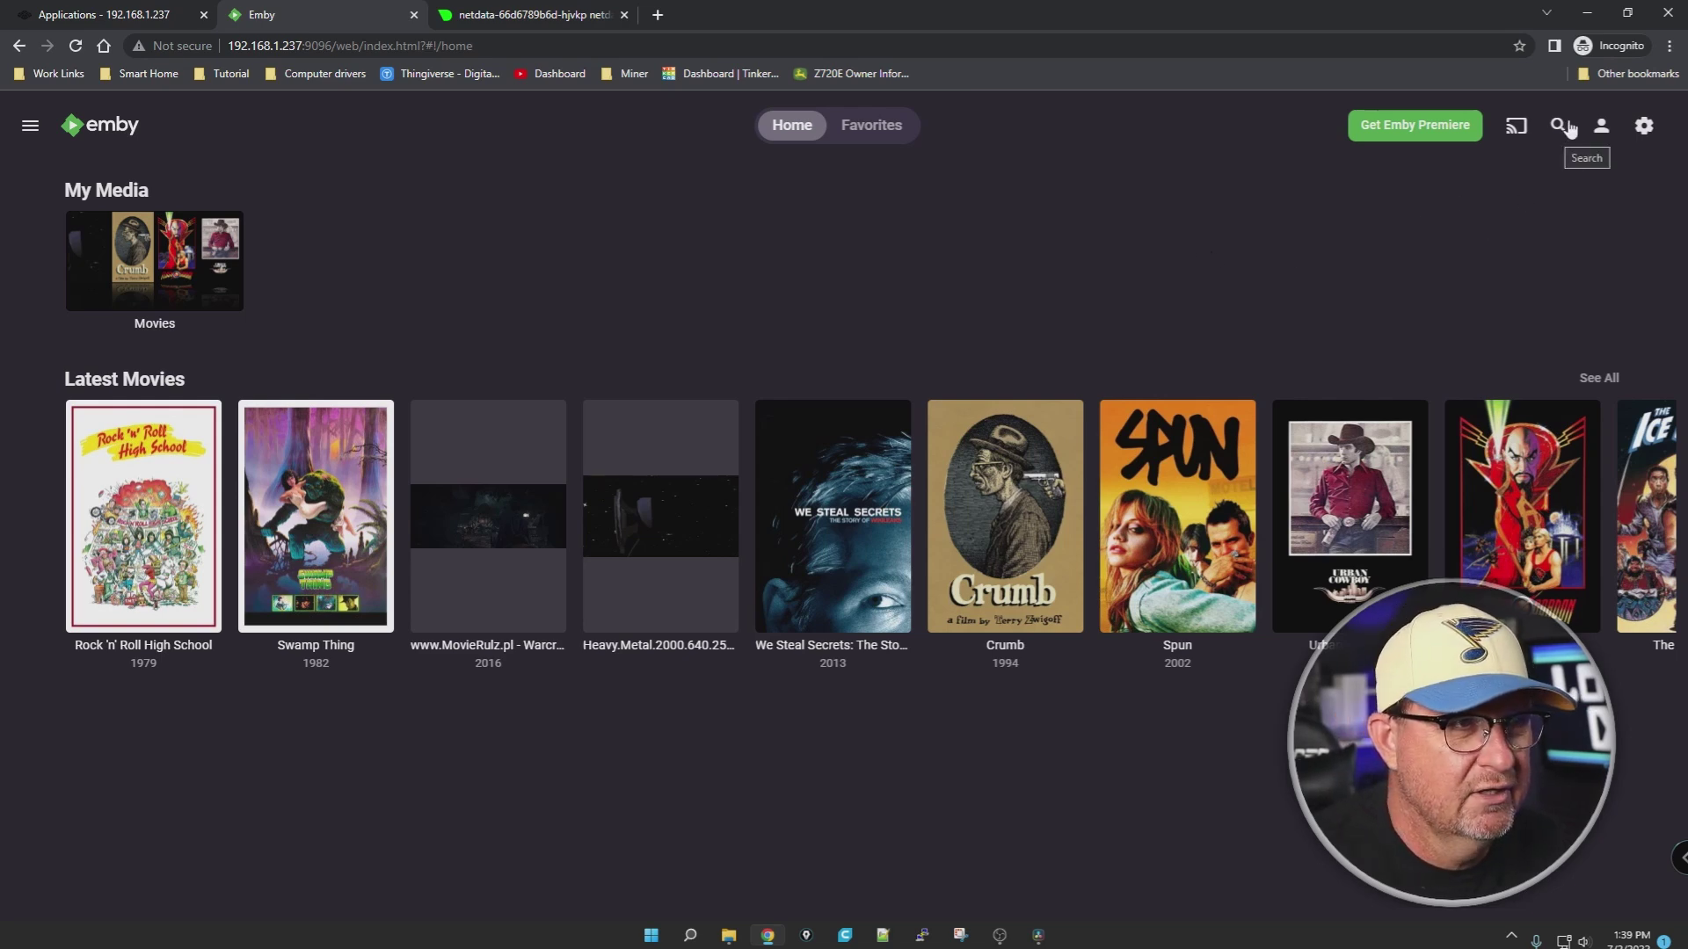
left_click(1603, 130)
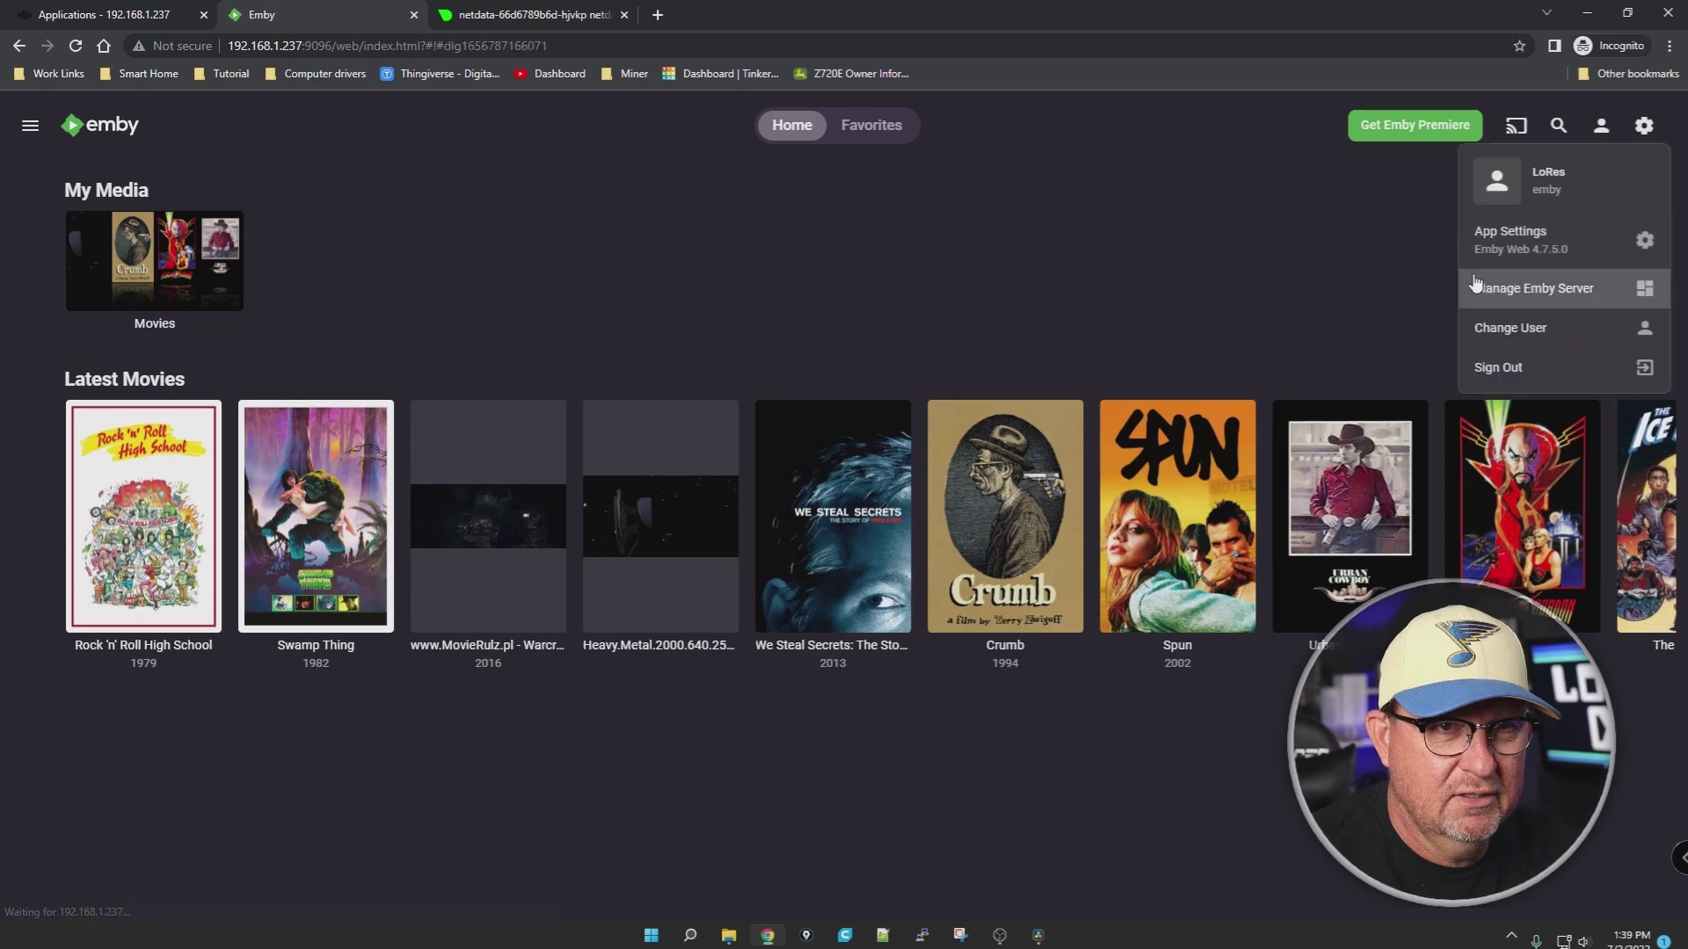
left_click(1231, 265)
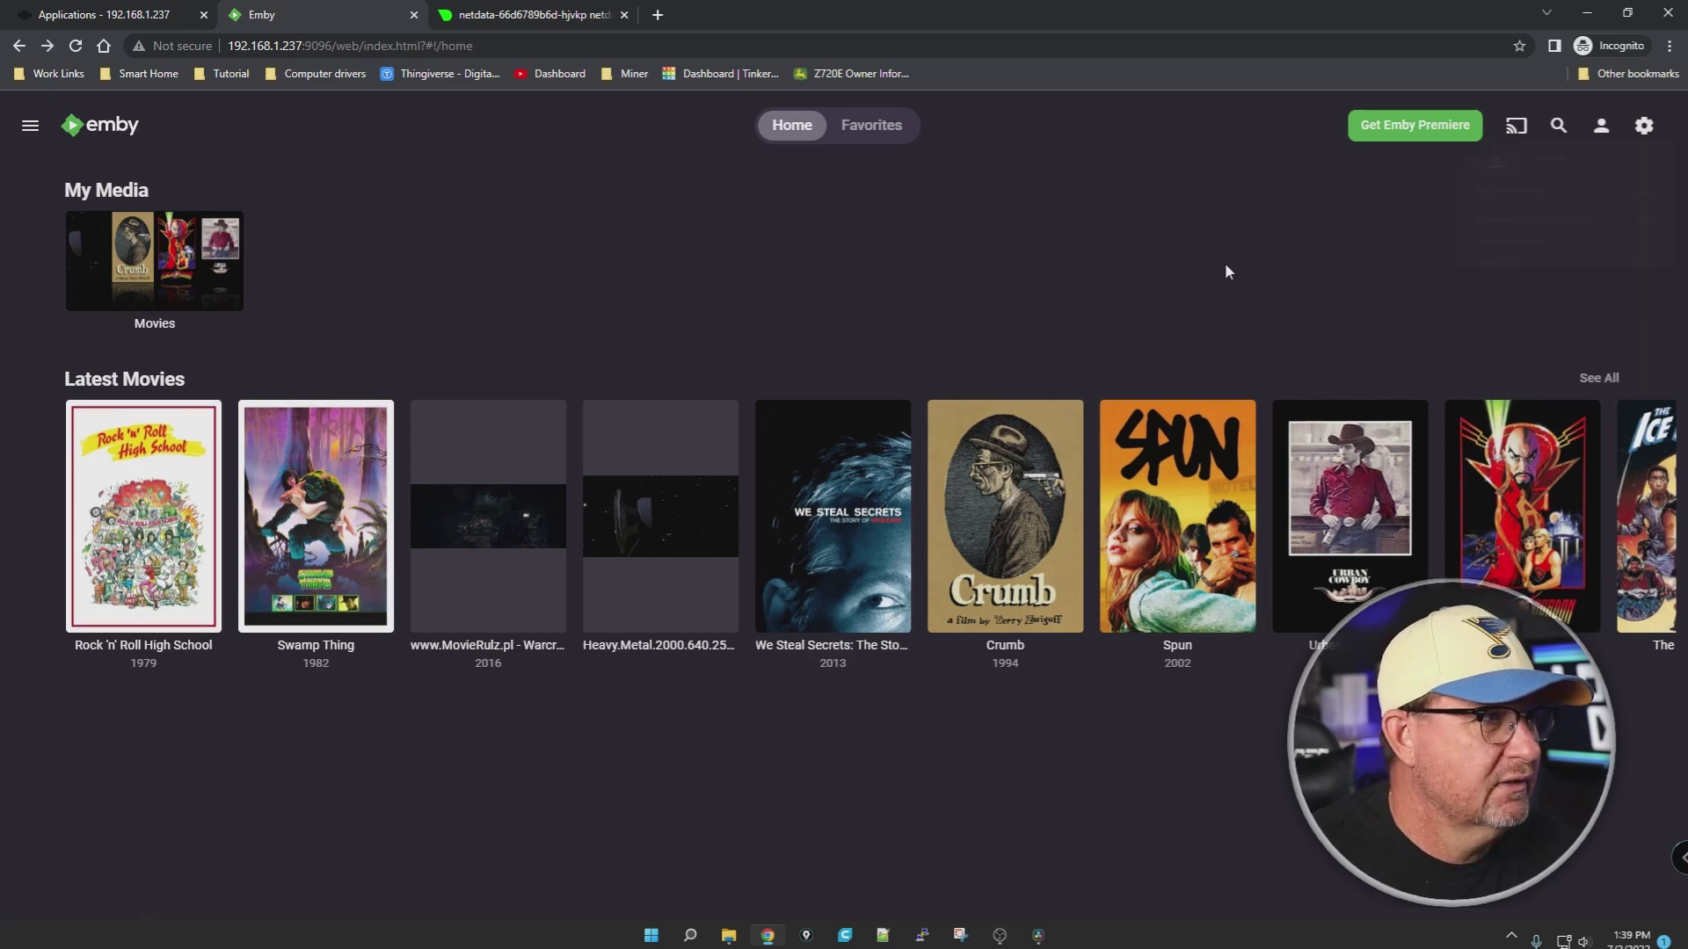
left_click(1643, 126)
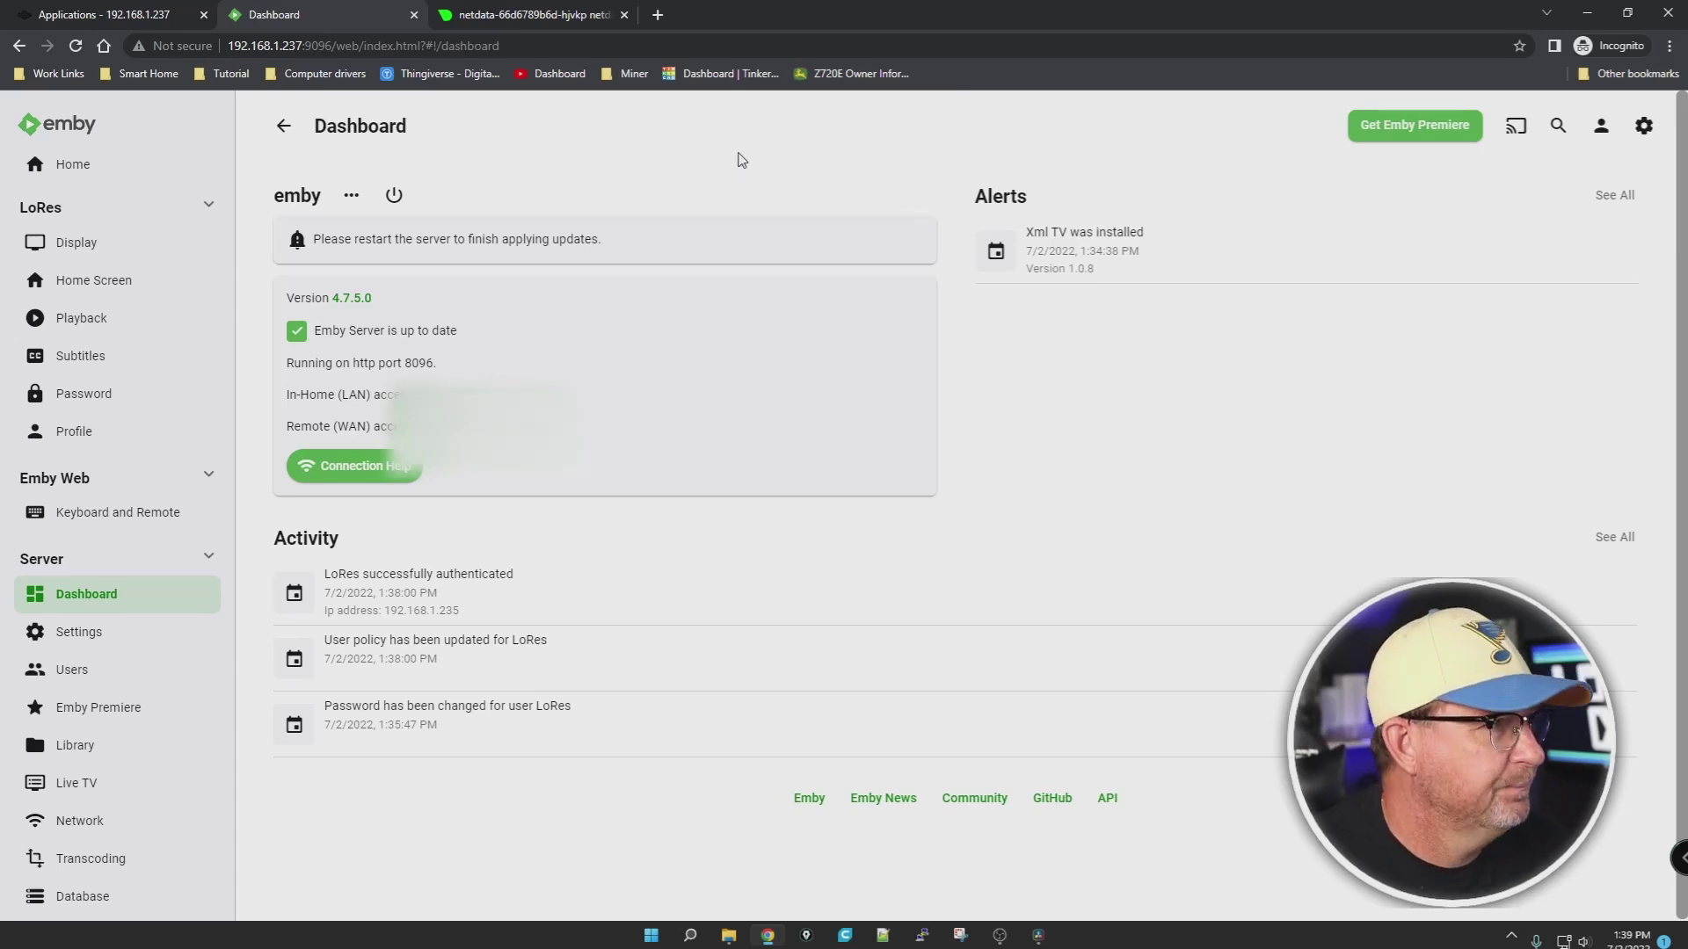
left_click(93, 255)
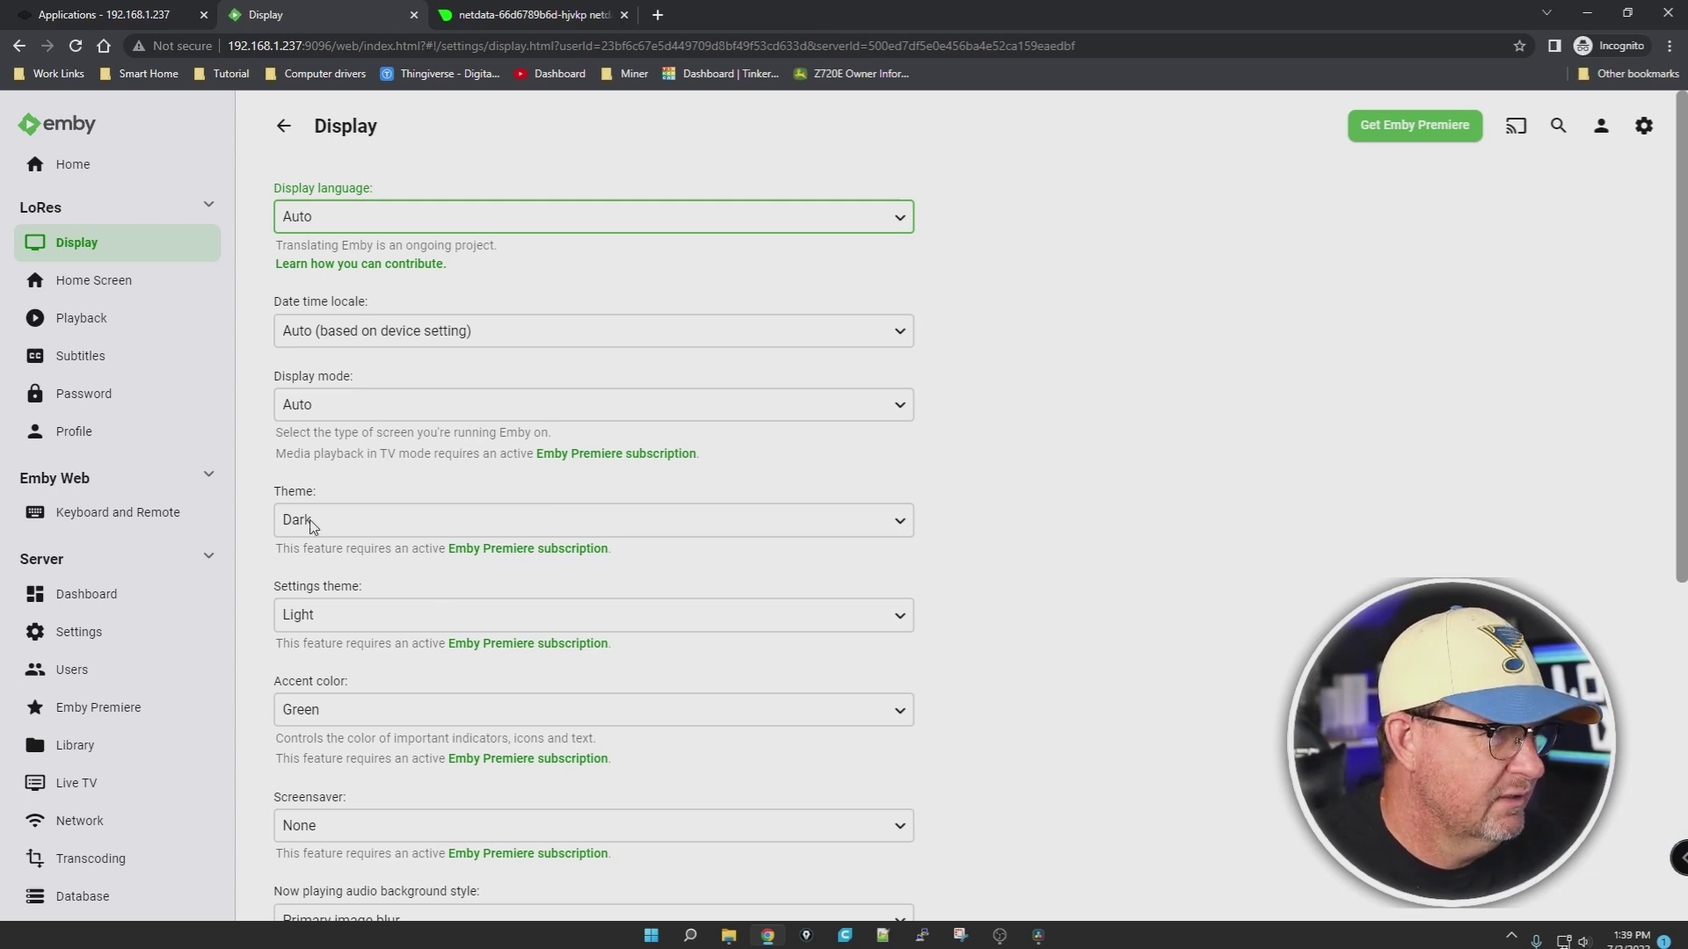
Step: Keep Dark as the main interface theme on the Display page
left_click(870, 527)
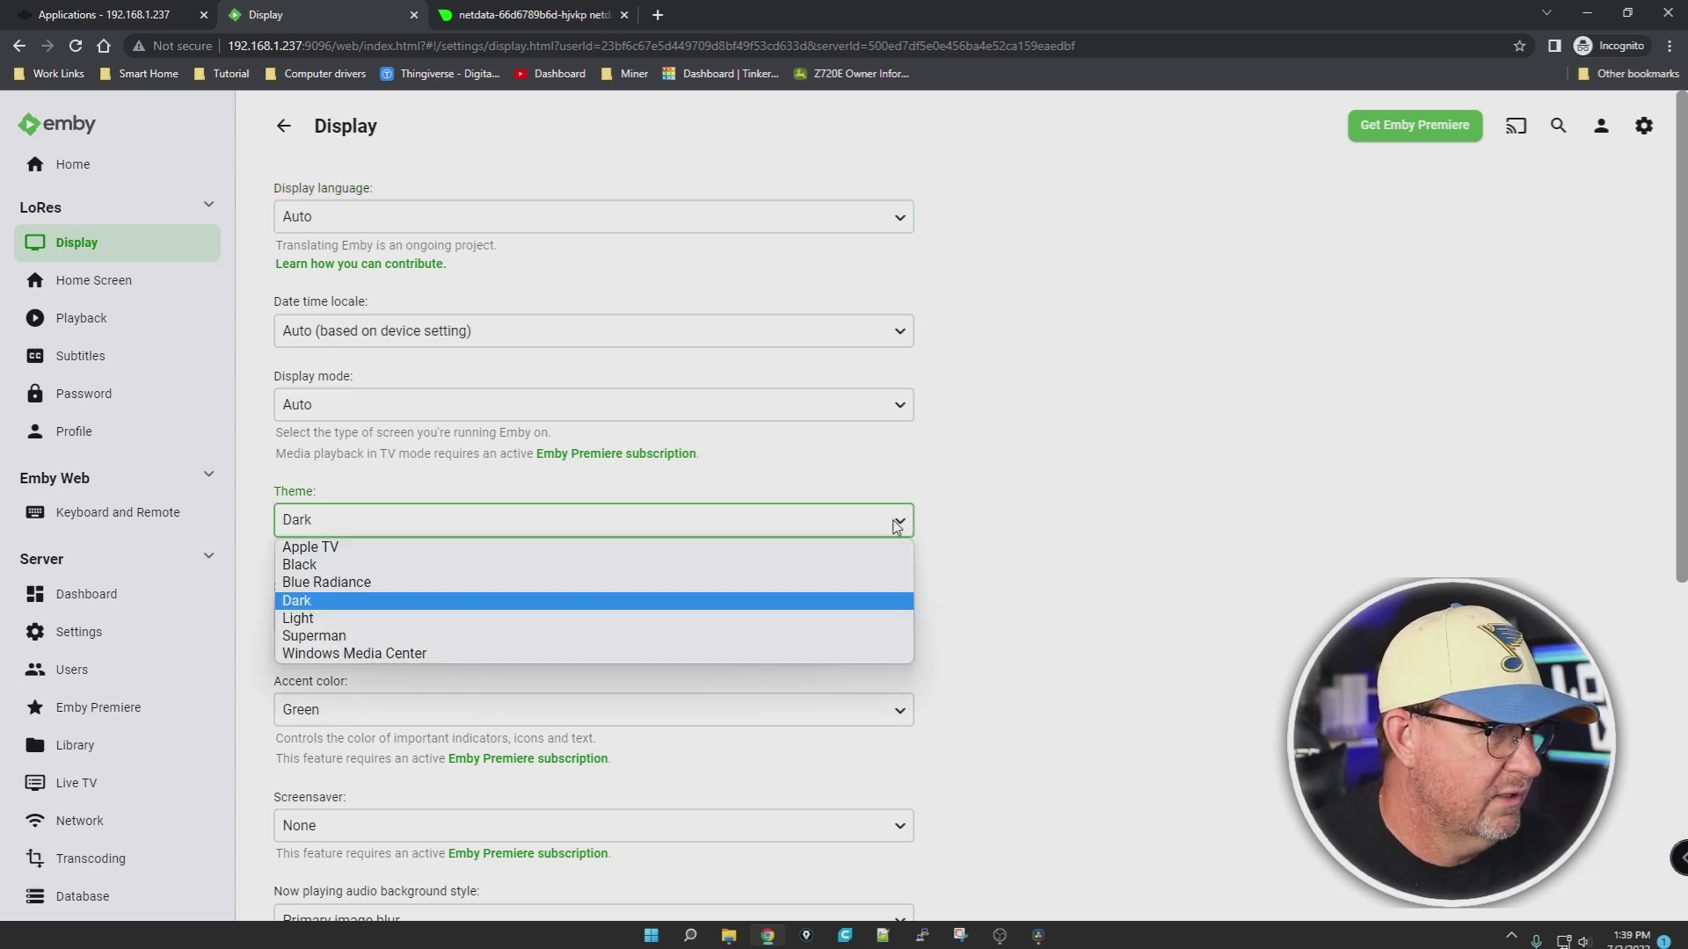
left_click(367, 605)
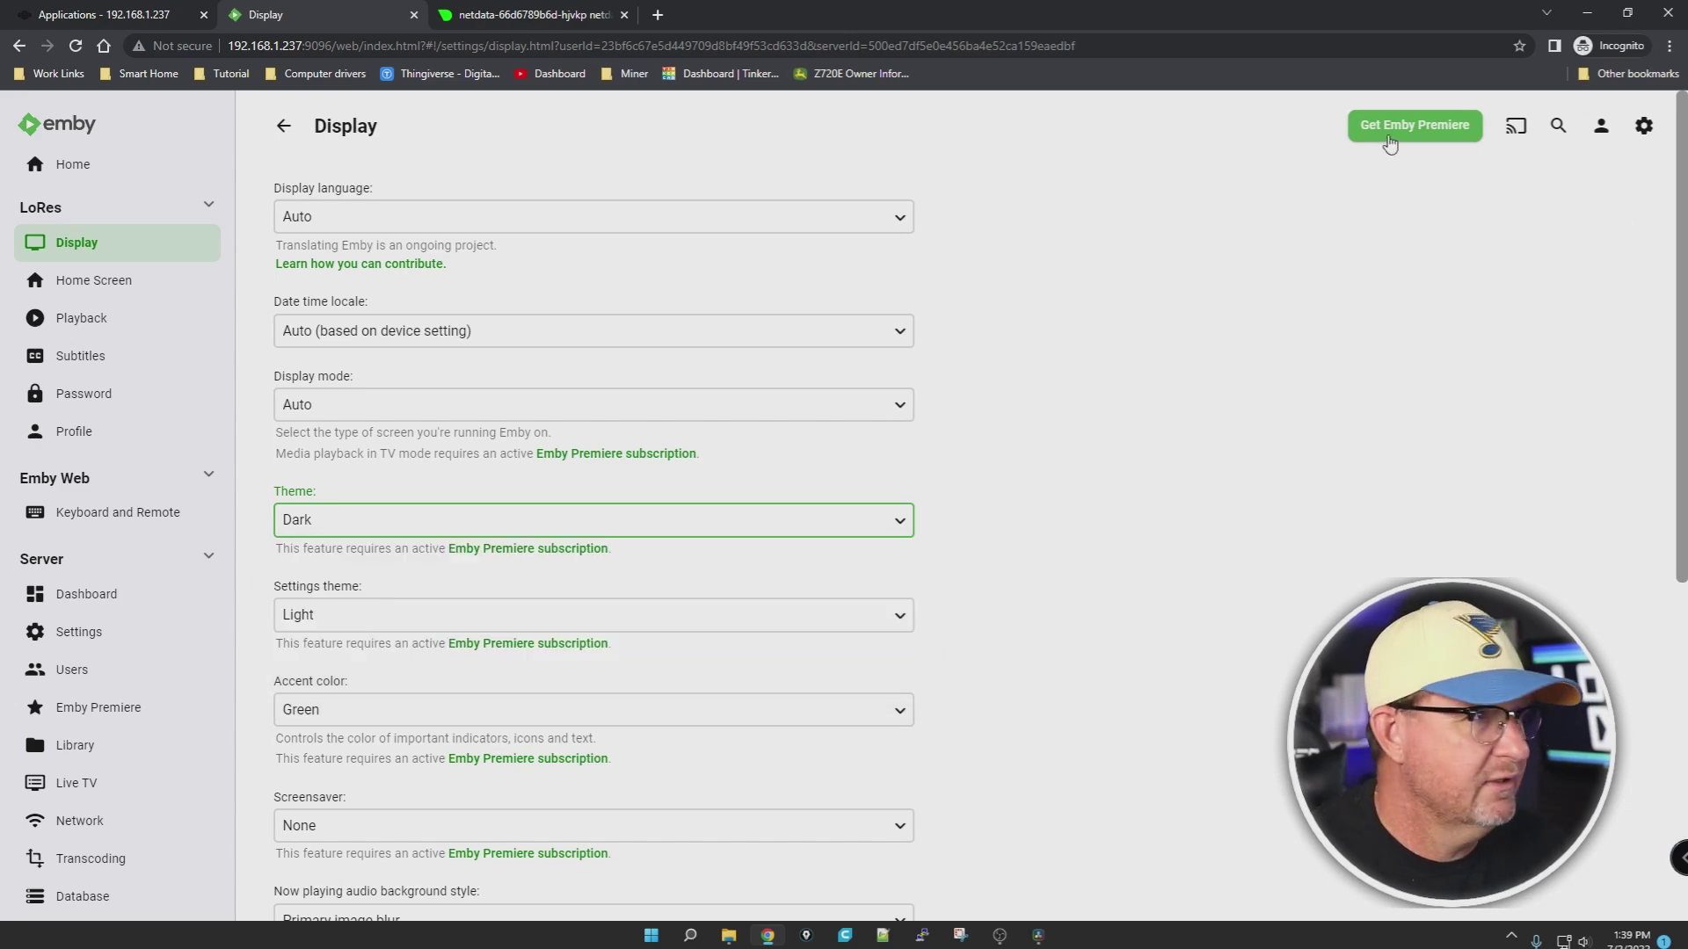
scroll(1187, 728, "down", 2)
scroll(1187, 727, "down", 5)
scroll(1138, 701, "up", 7)
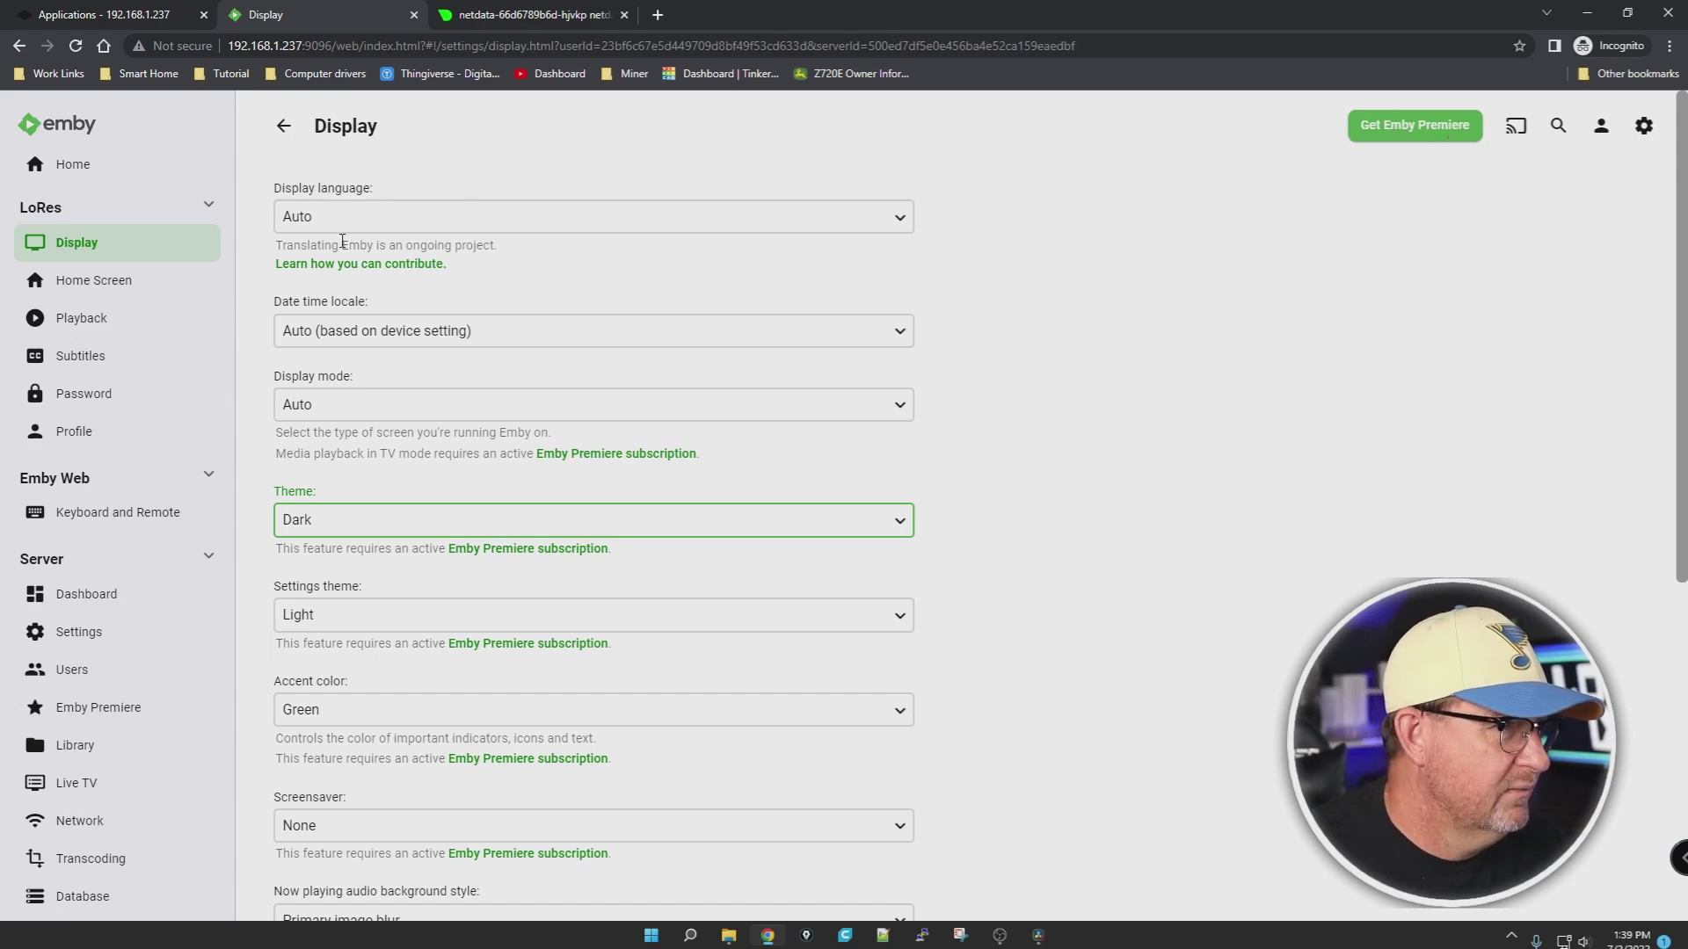
scroll(1052, 537, "down", 6)
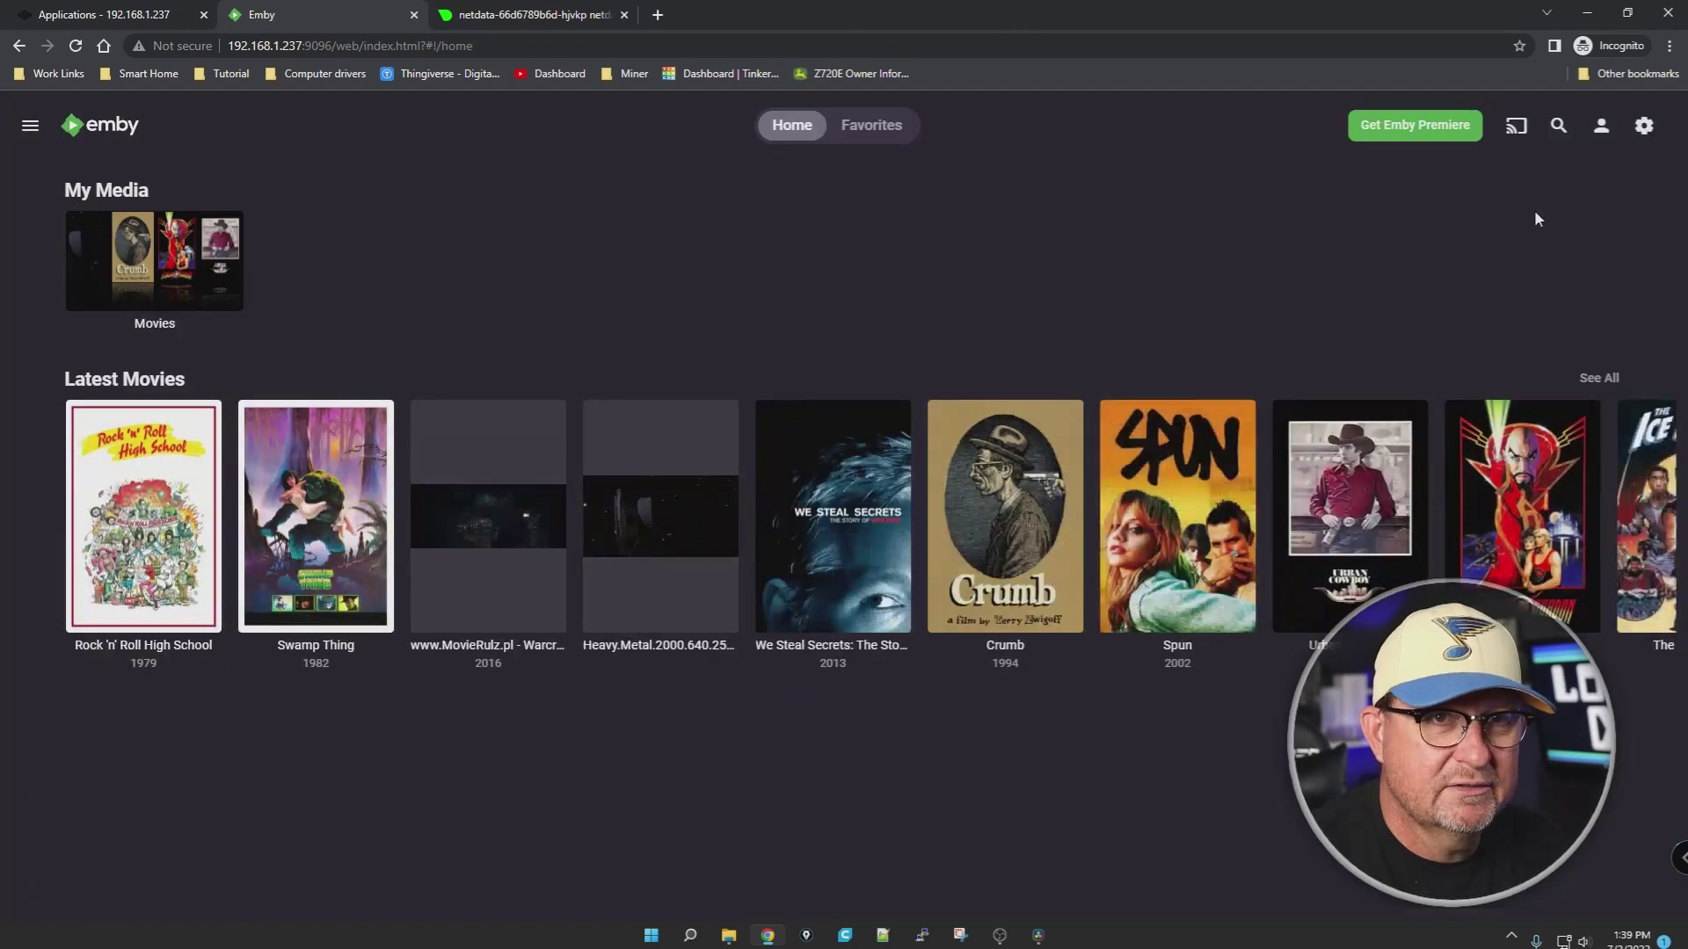
Step: Set the settings theme to Dark, reloading the page and reselecting Dark to apply it
left_click(1644, 125)
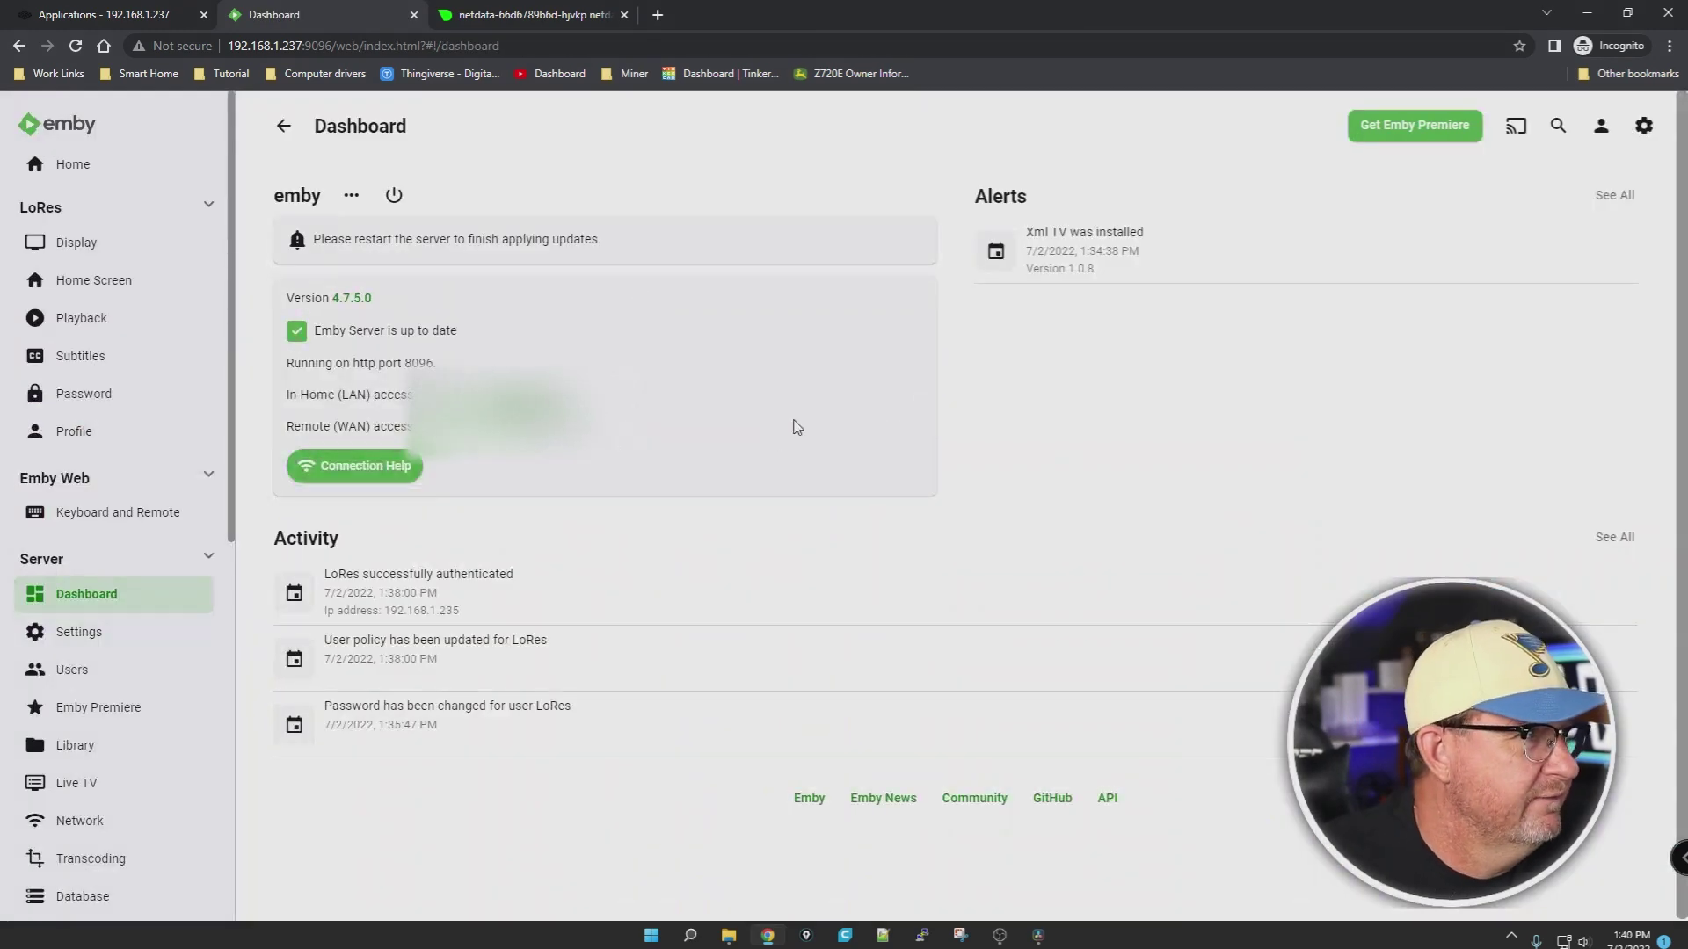
left_click(72, 247)
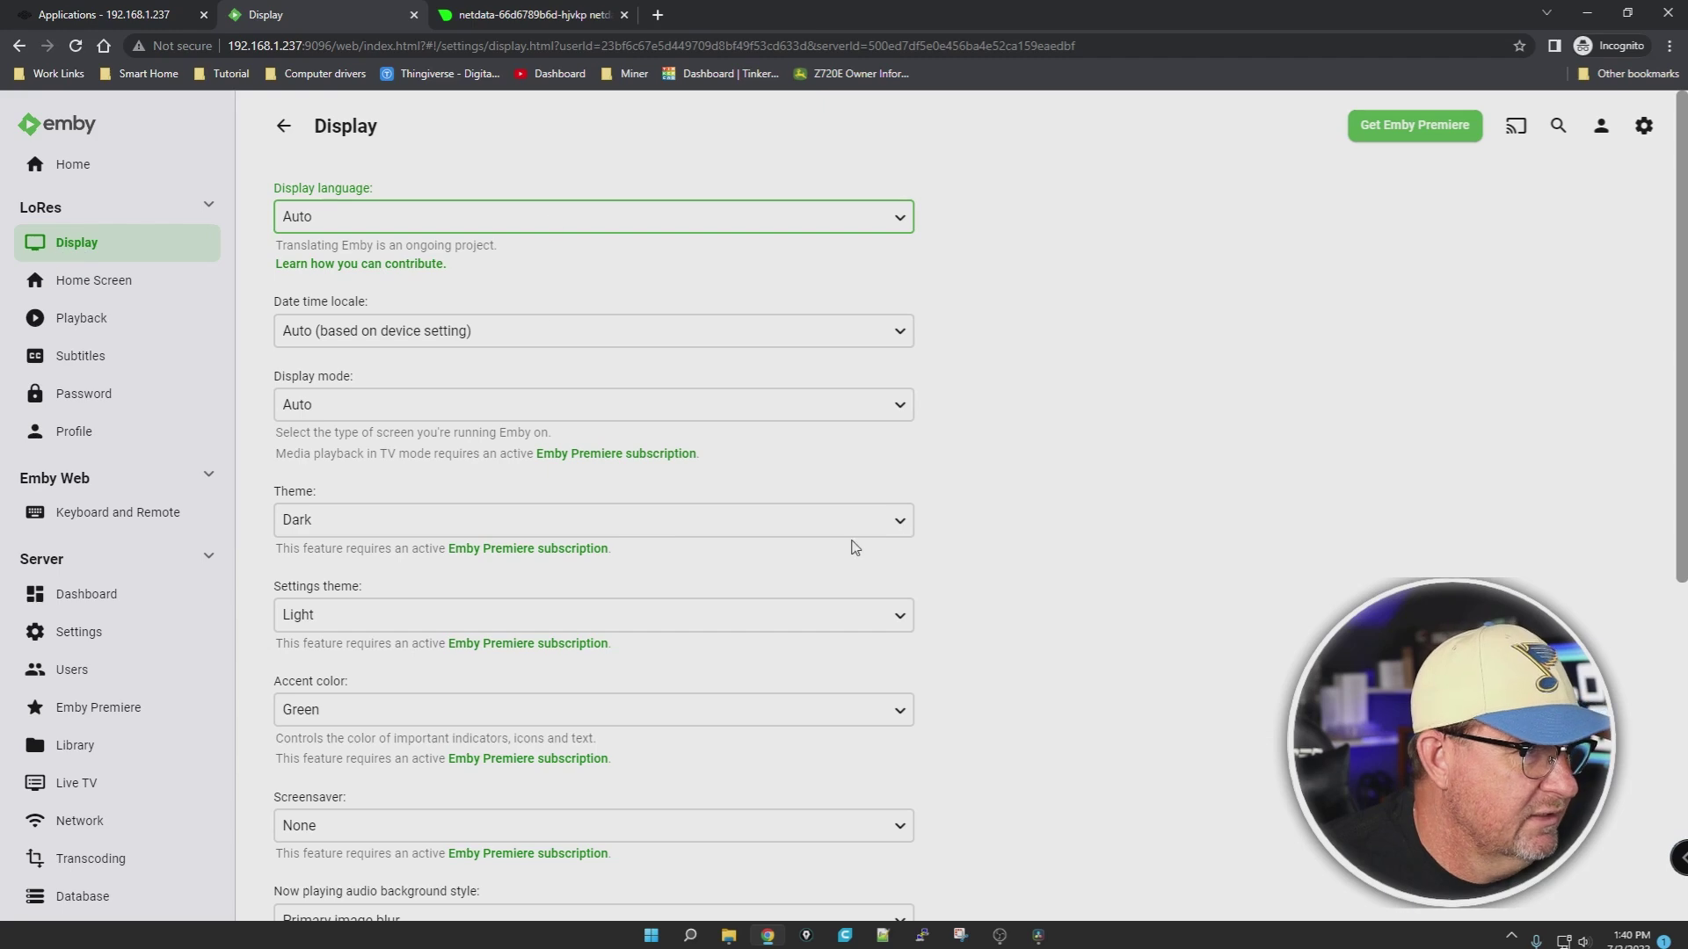
scroll(1002, 503, "down", 3)
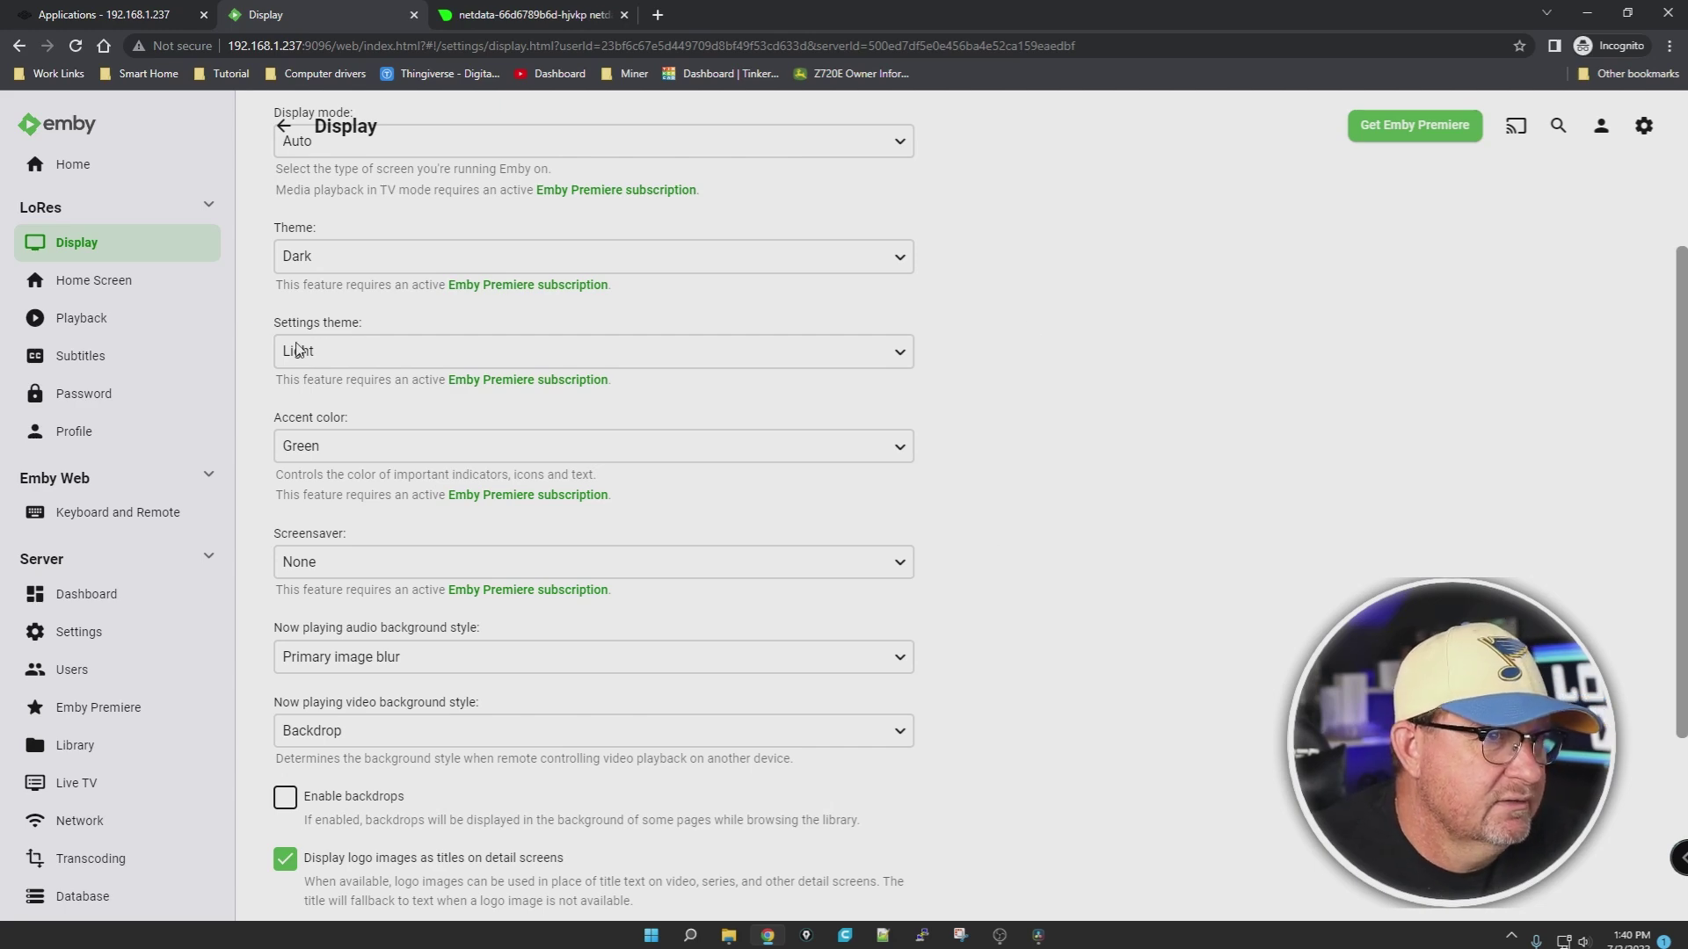
left_click(912, 355)
left_click(376, 446)
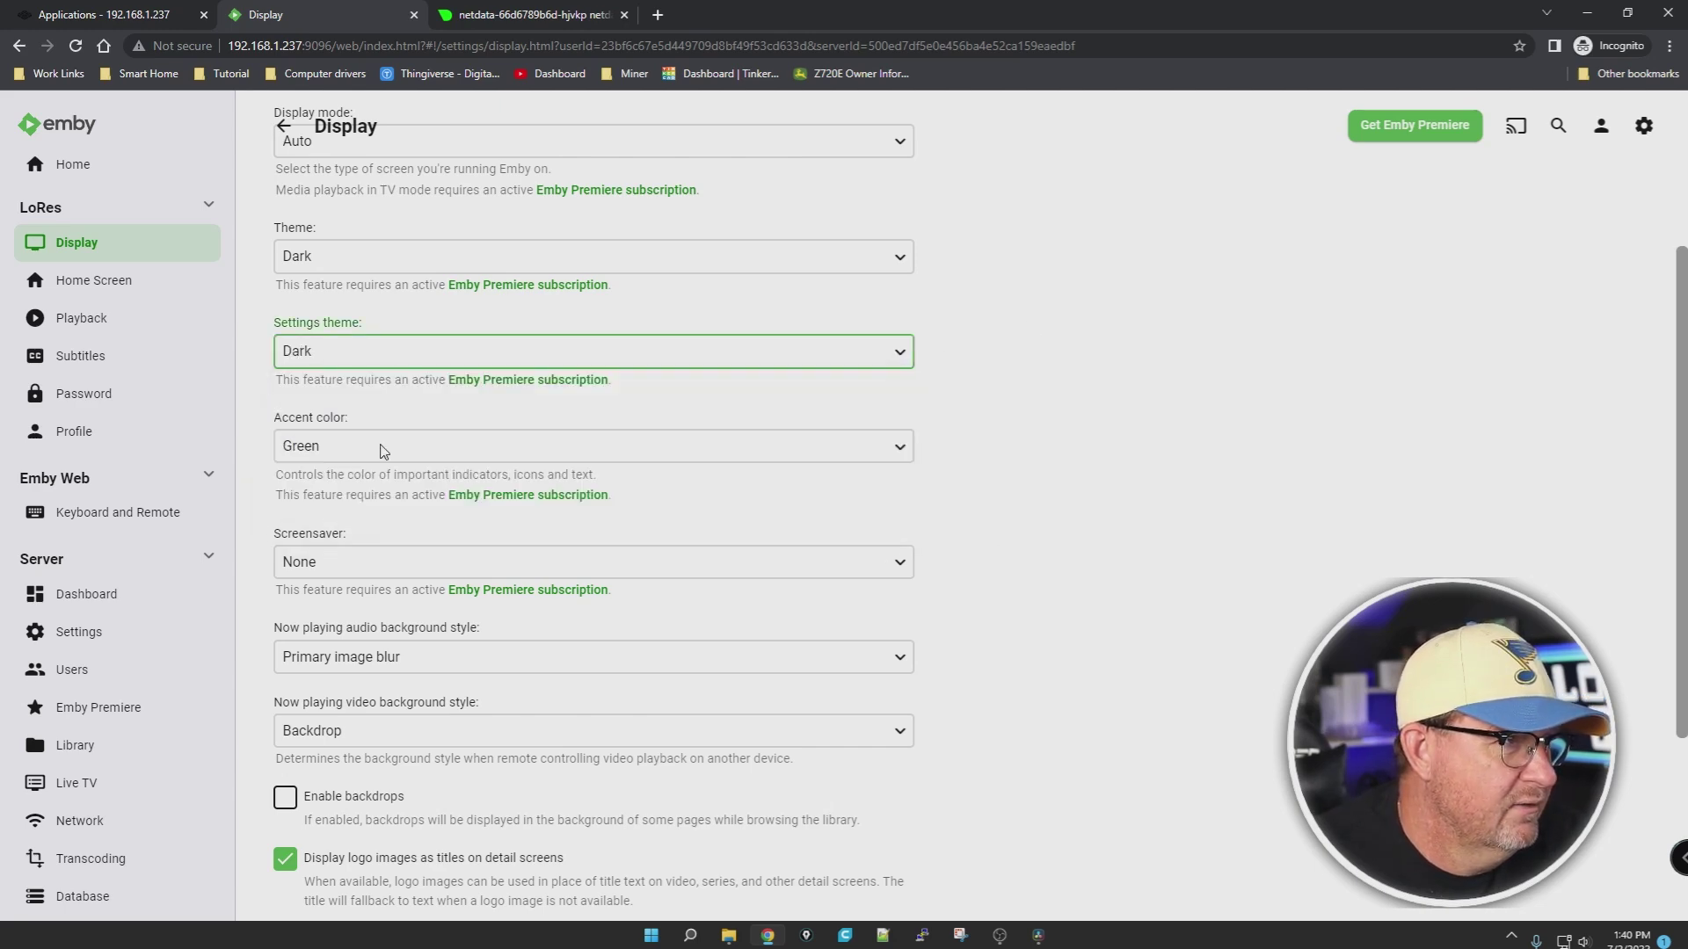
scroll(1211, 517, "down", 4)
scroll(1211, 517, "up", 6)
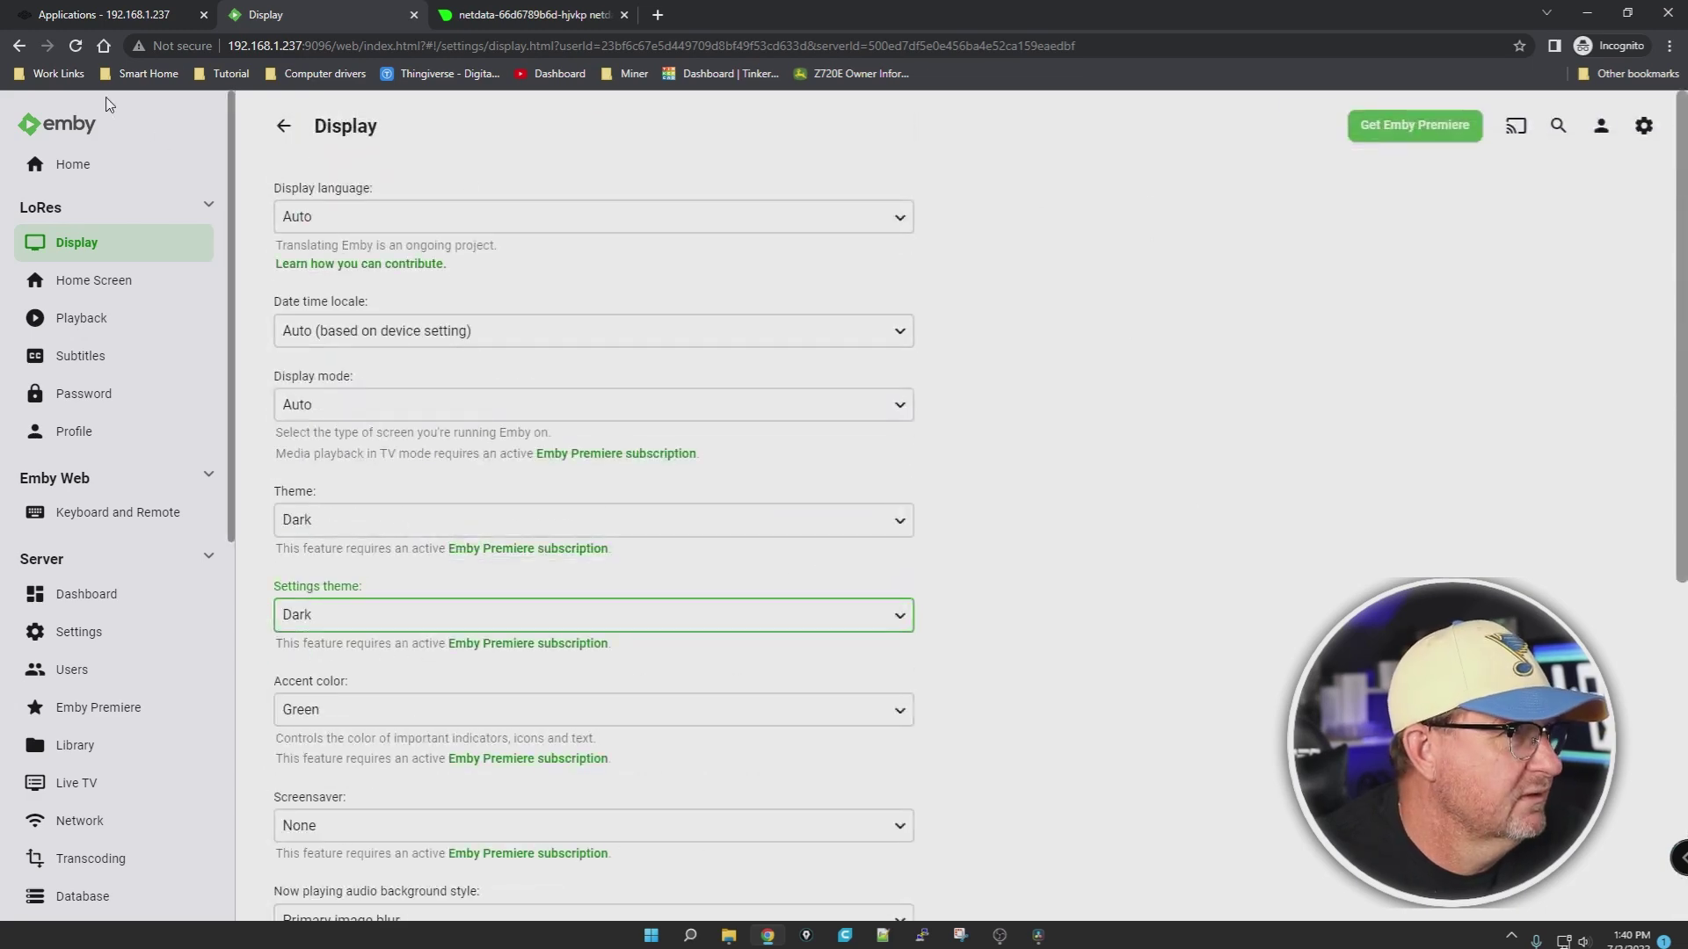
left_click(74, 46)
scroll(1143, 485, "down", 2)
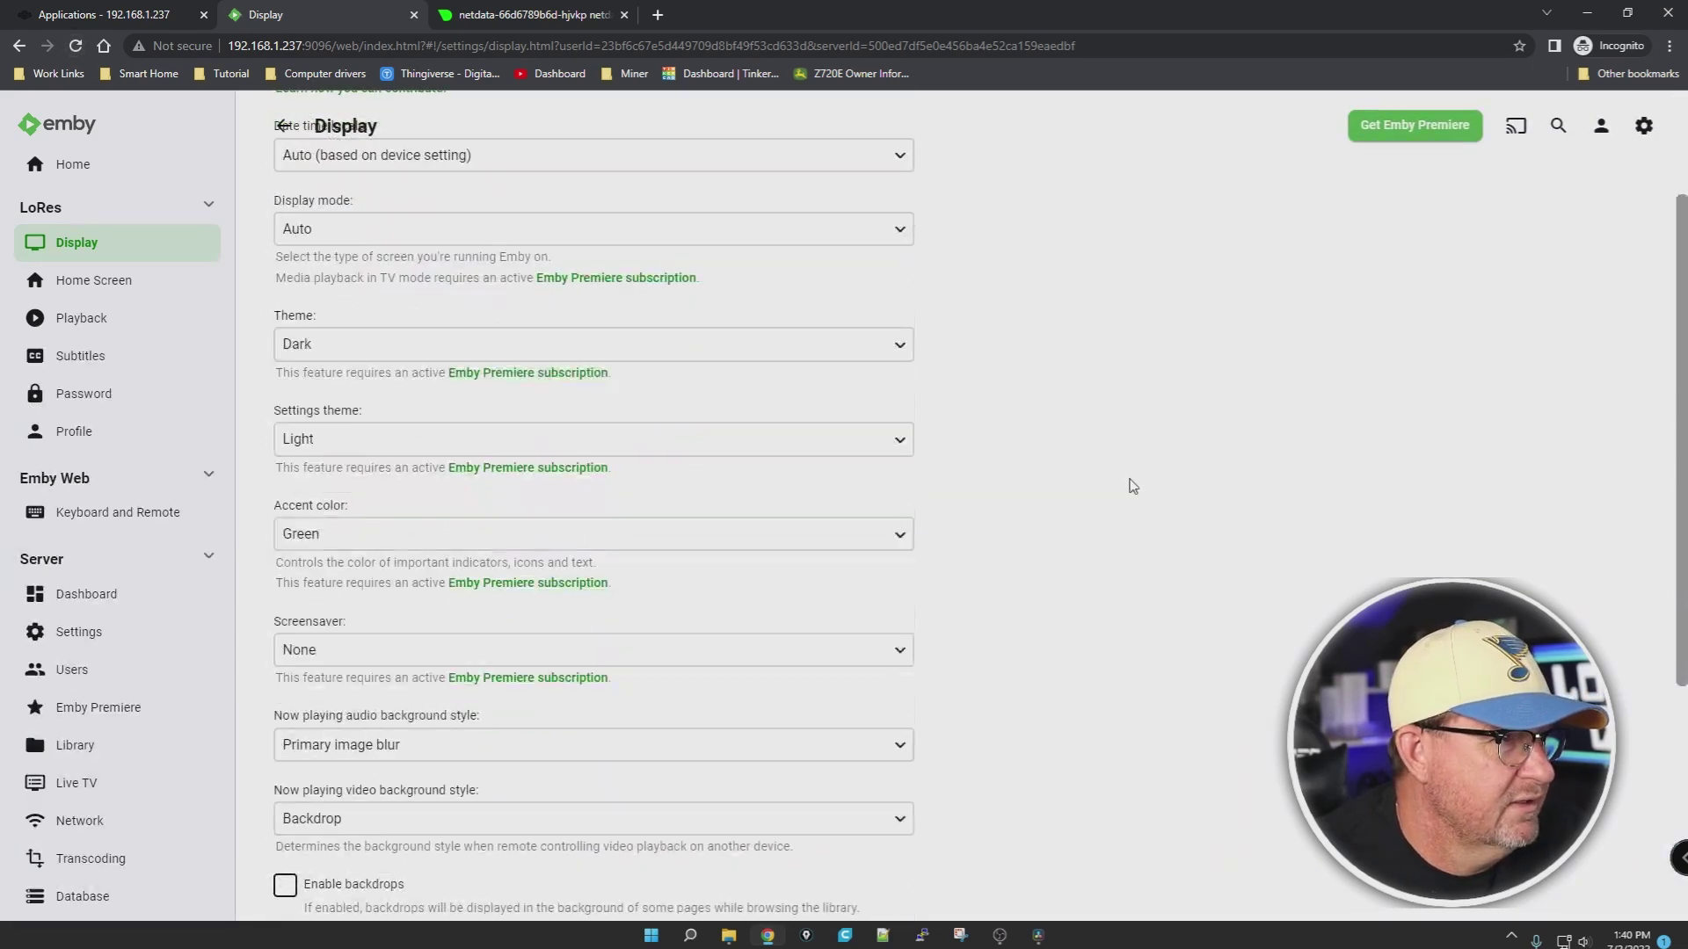
left_click(906, 437)
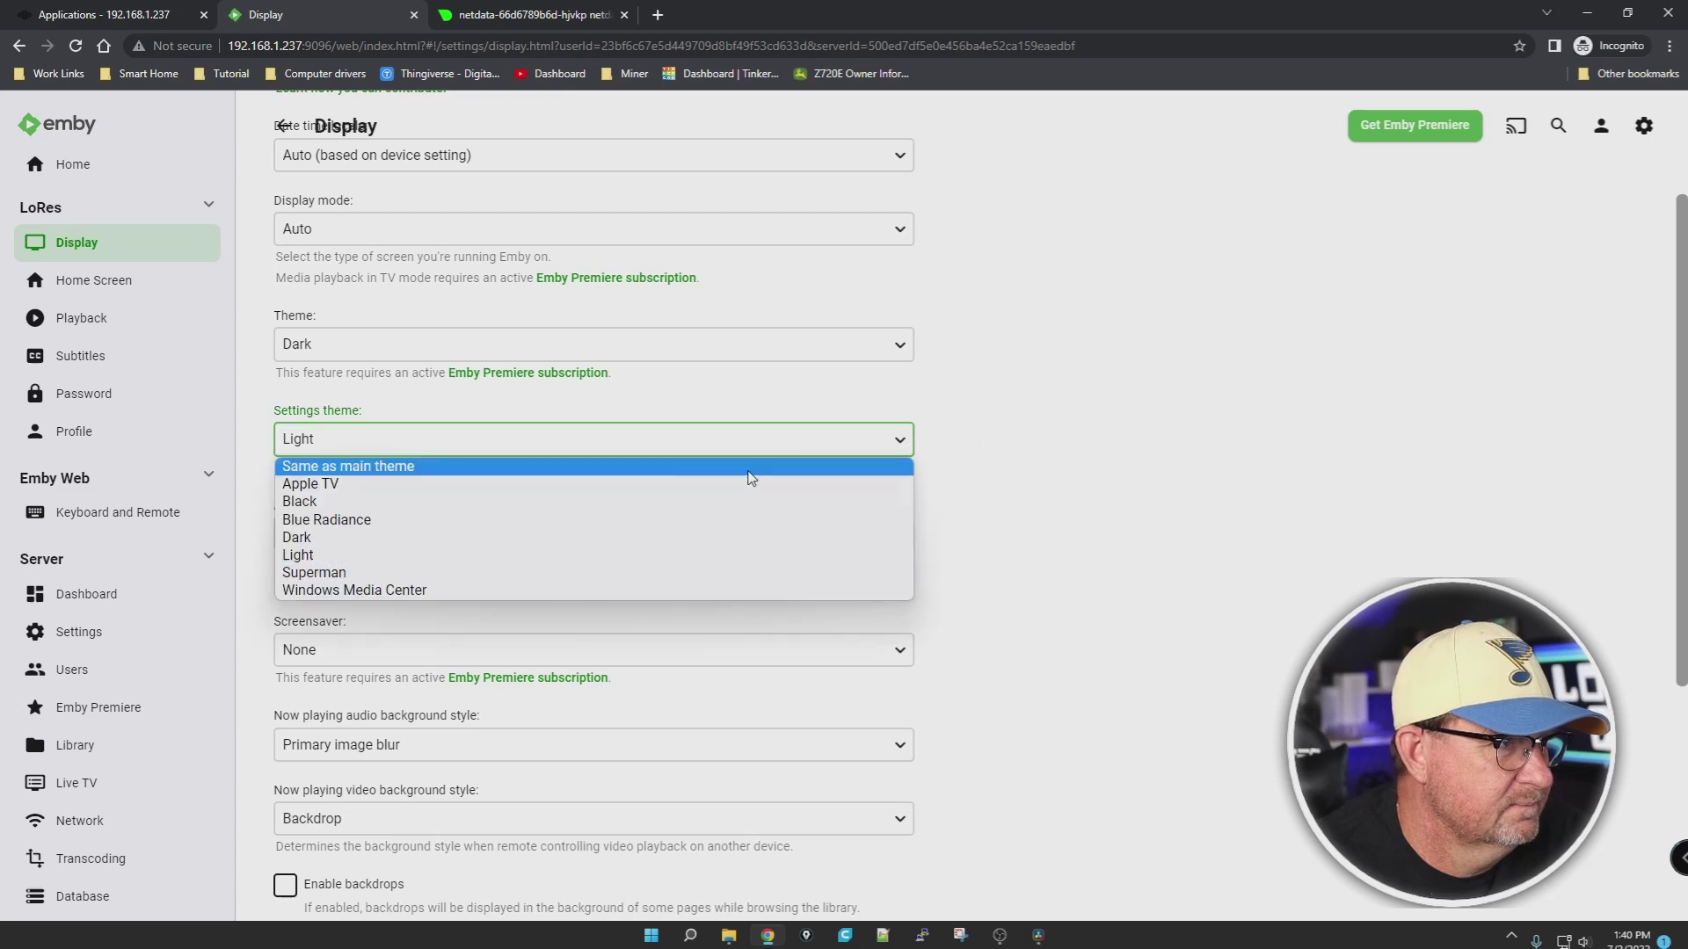
left_click(407, 544)
scroll(97, 519, "down", 8)
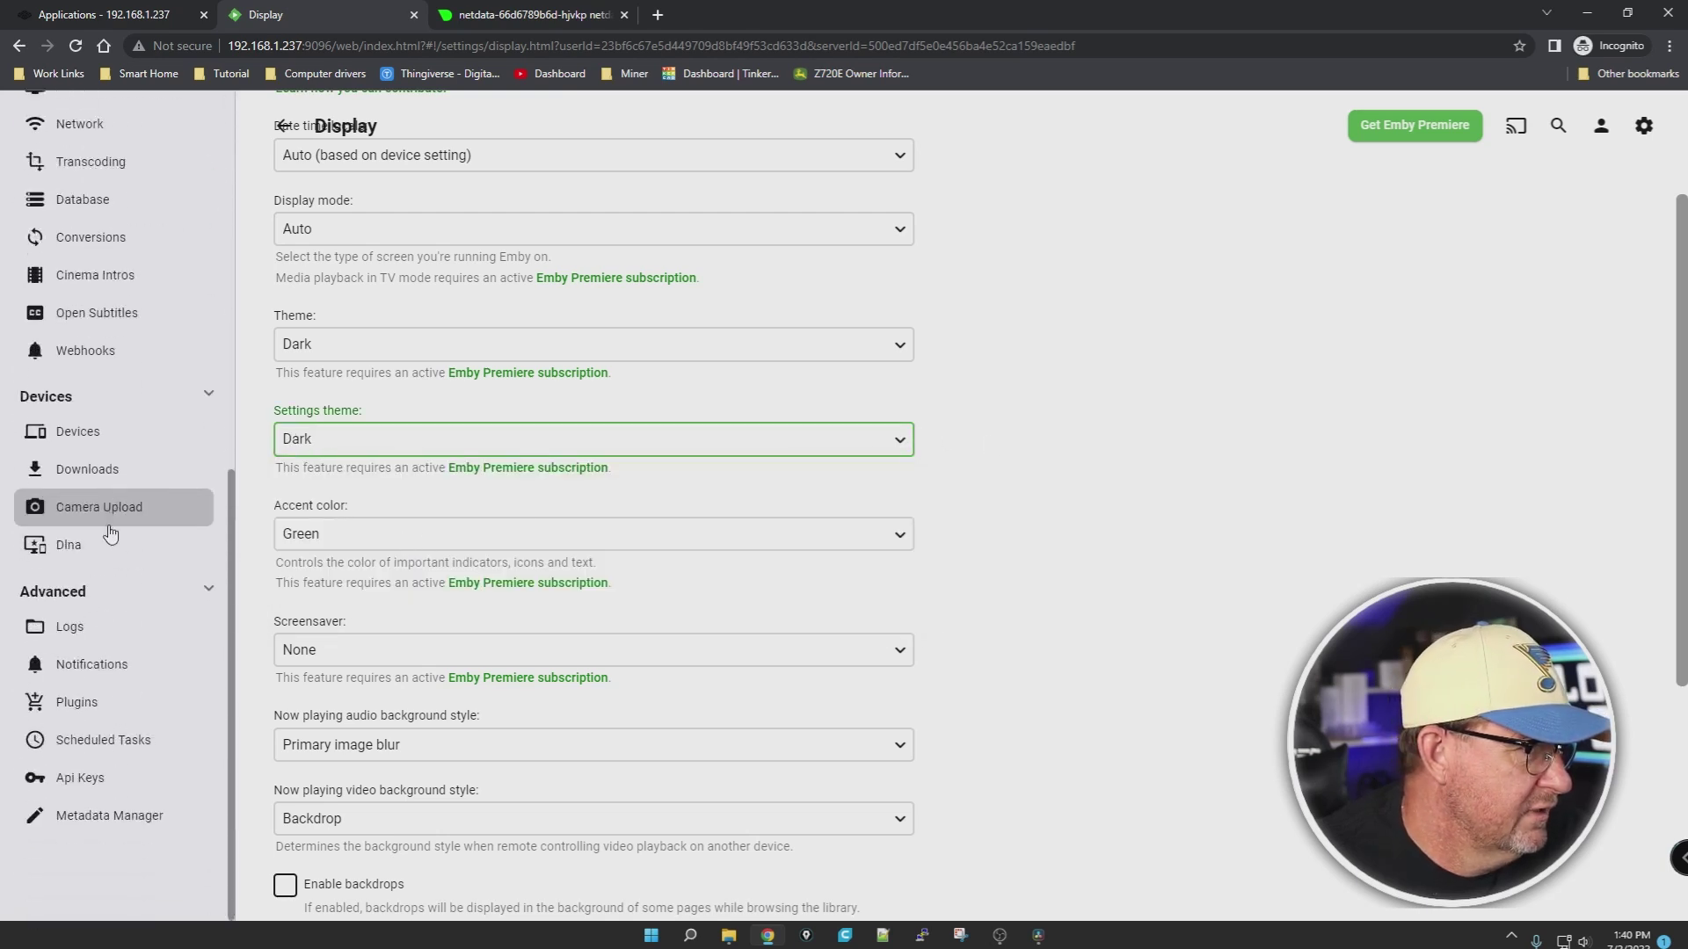
scroll(115, 545, "up", 8)
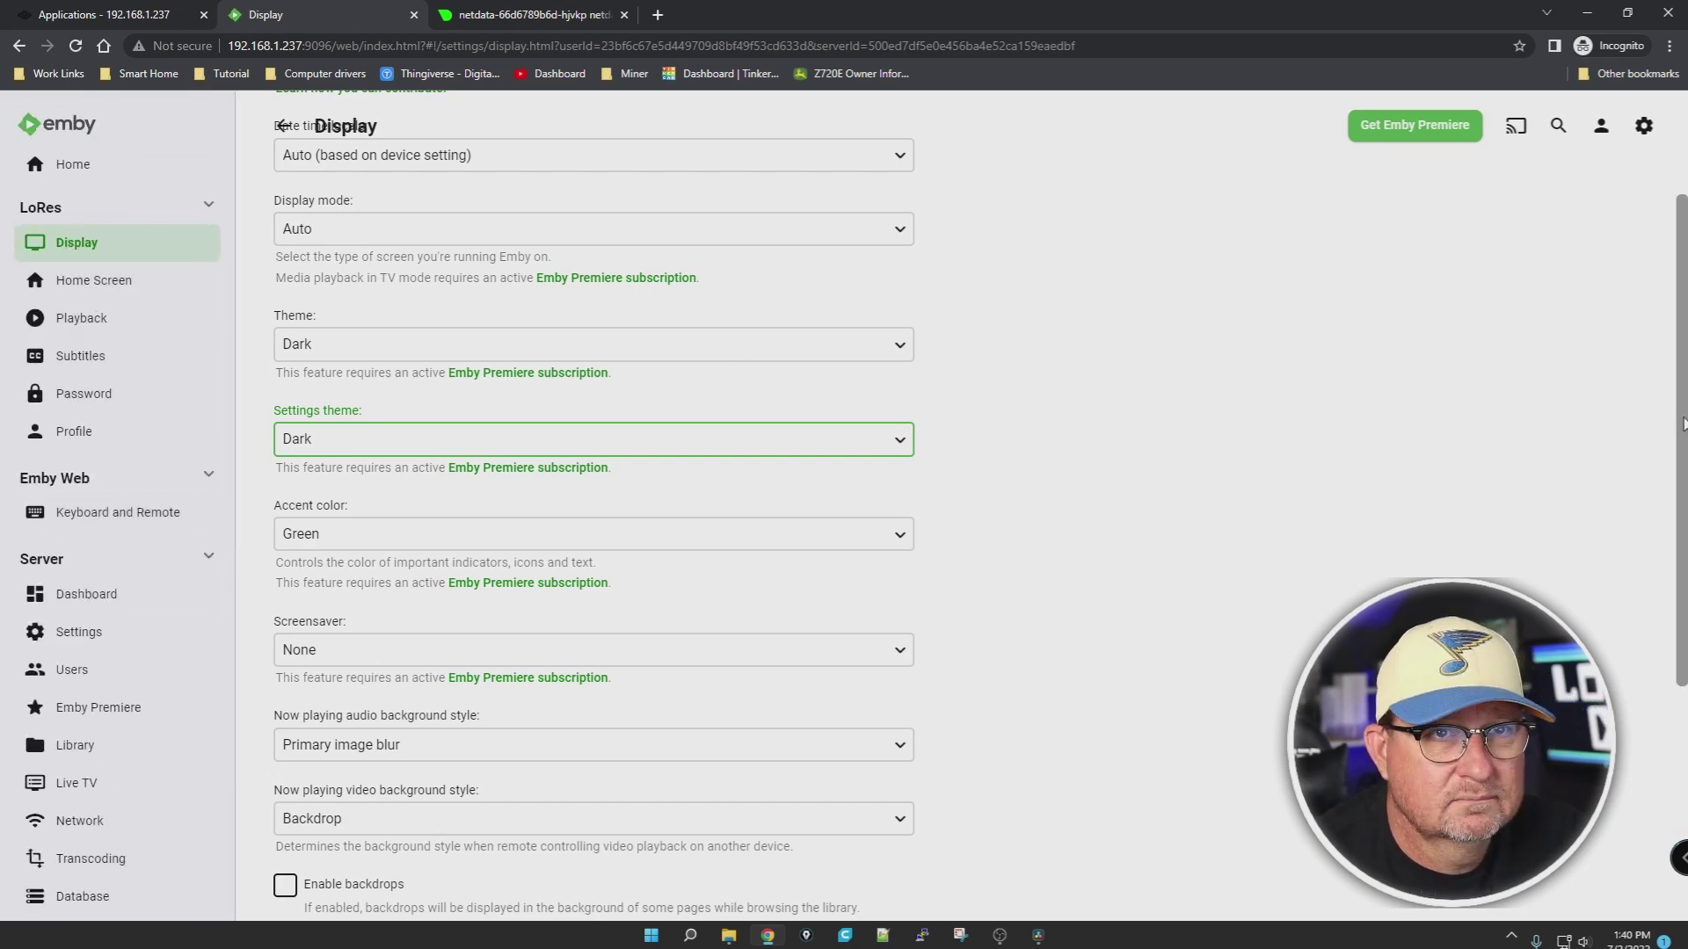
scroll(1510, 594, "down", 5)
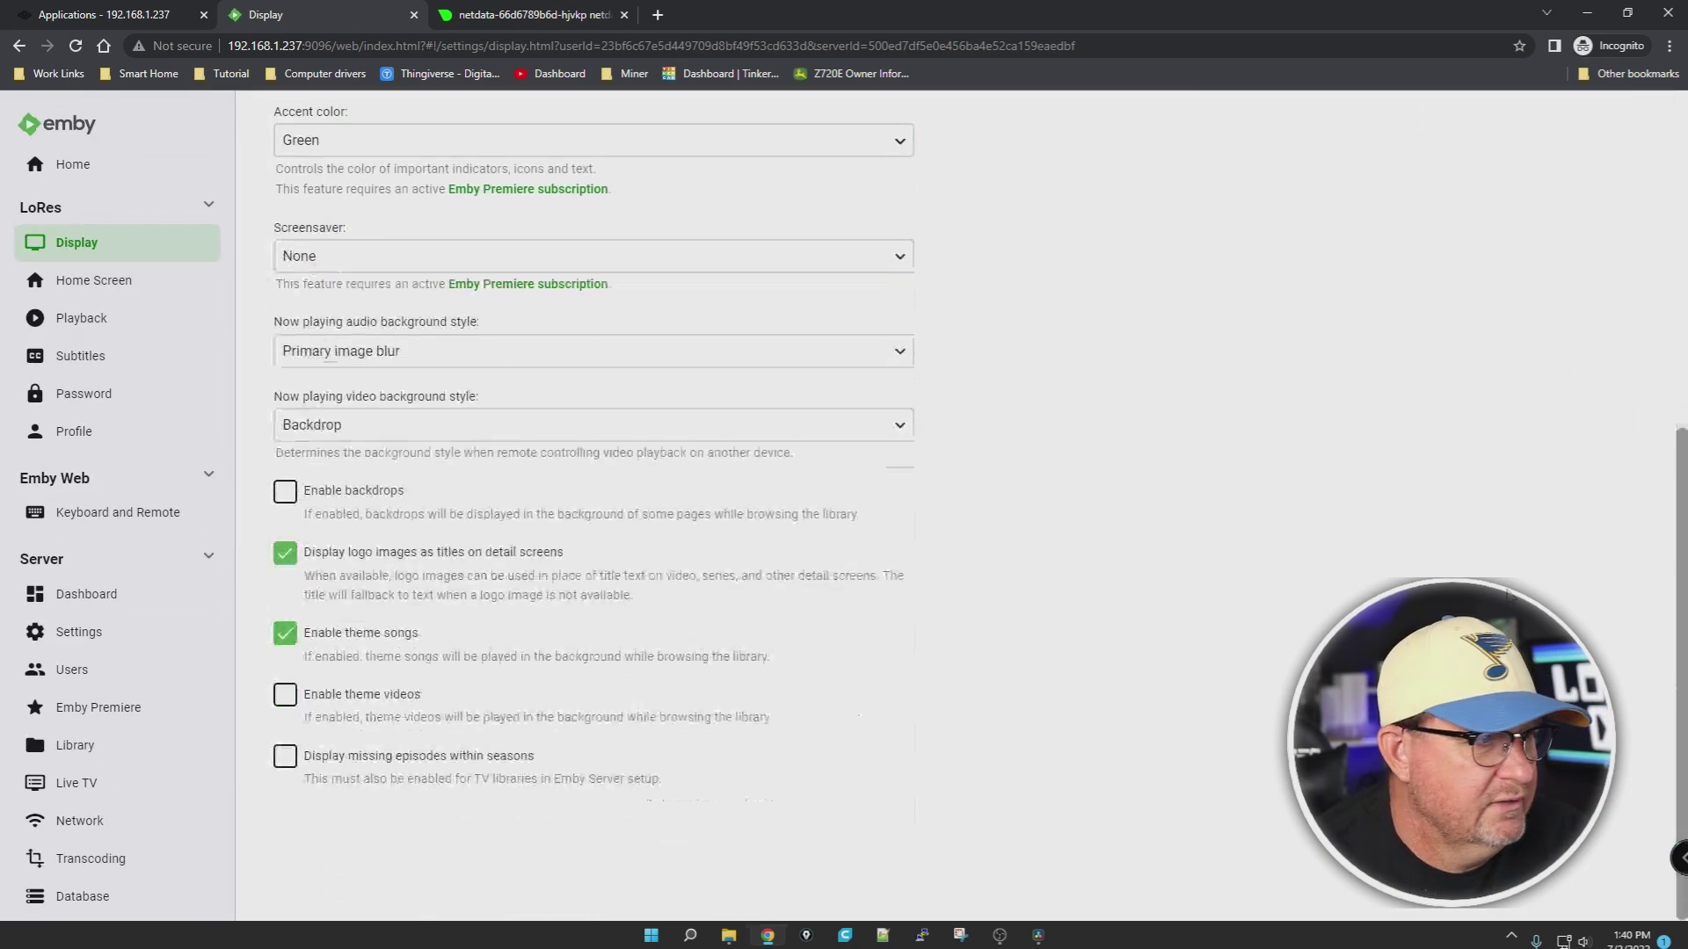
scroll(566, 774, "up", 6)
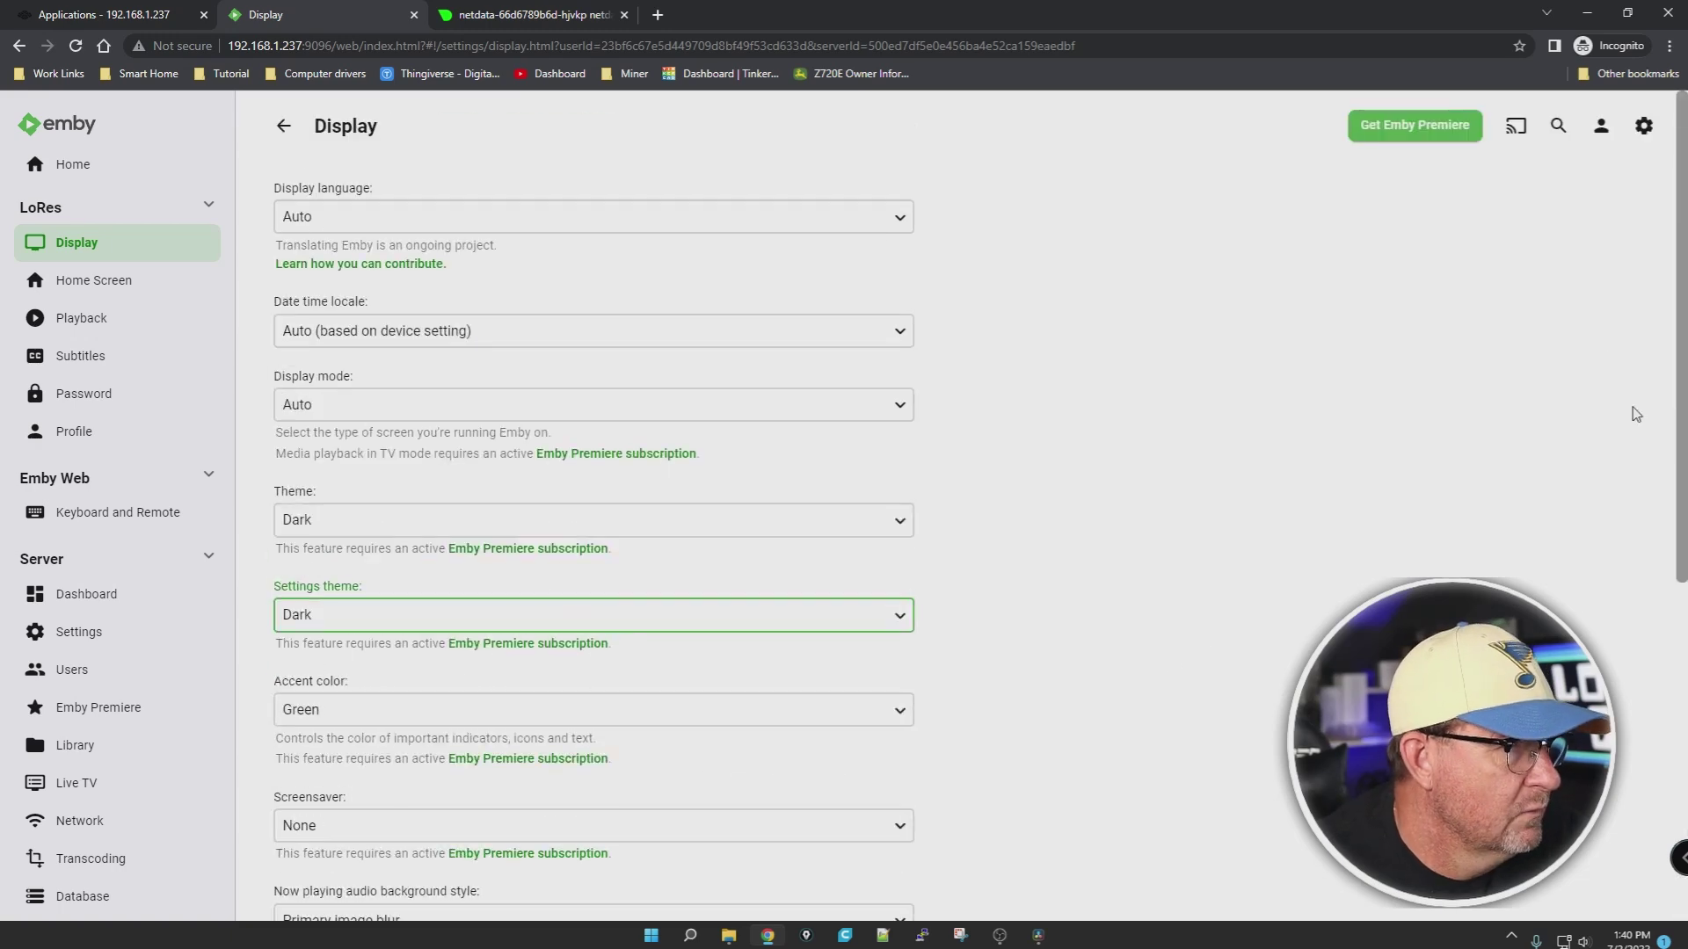
scroll(829, 391, "down", 5)
Step: Choose Logo Screen Saver as the screensaver
left_click(894, 388)
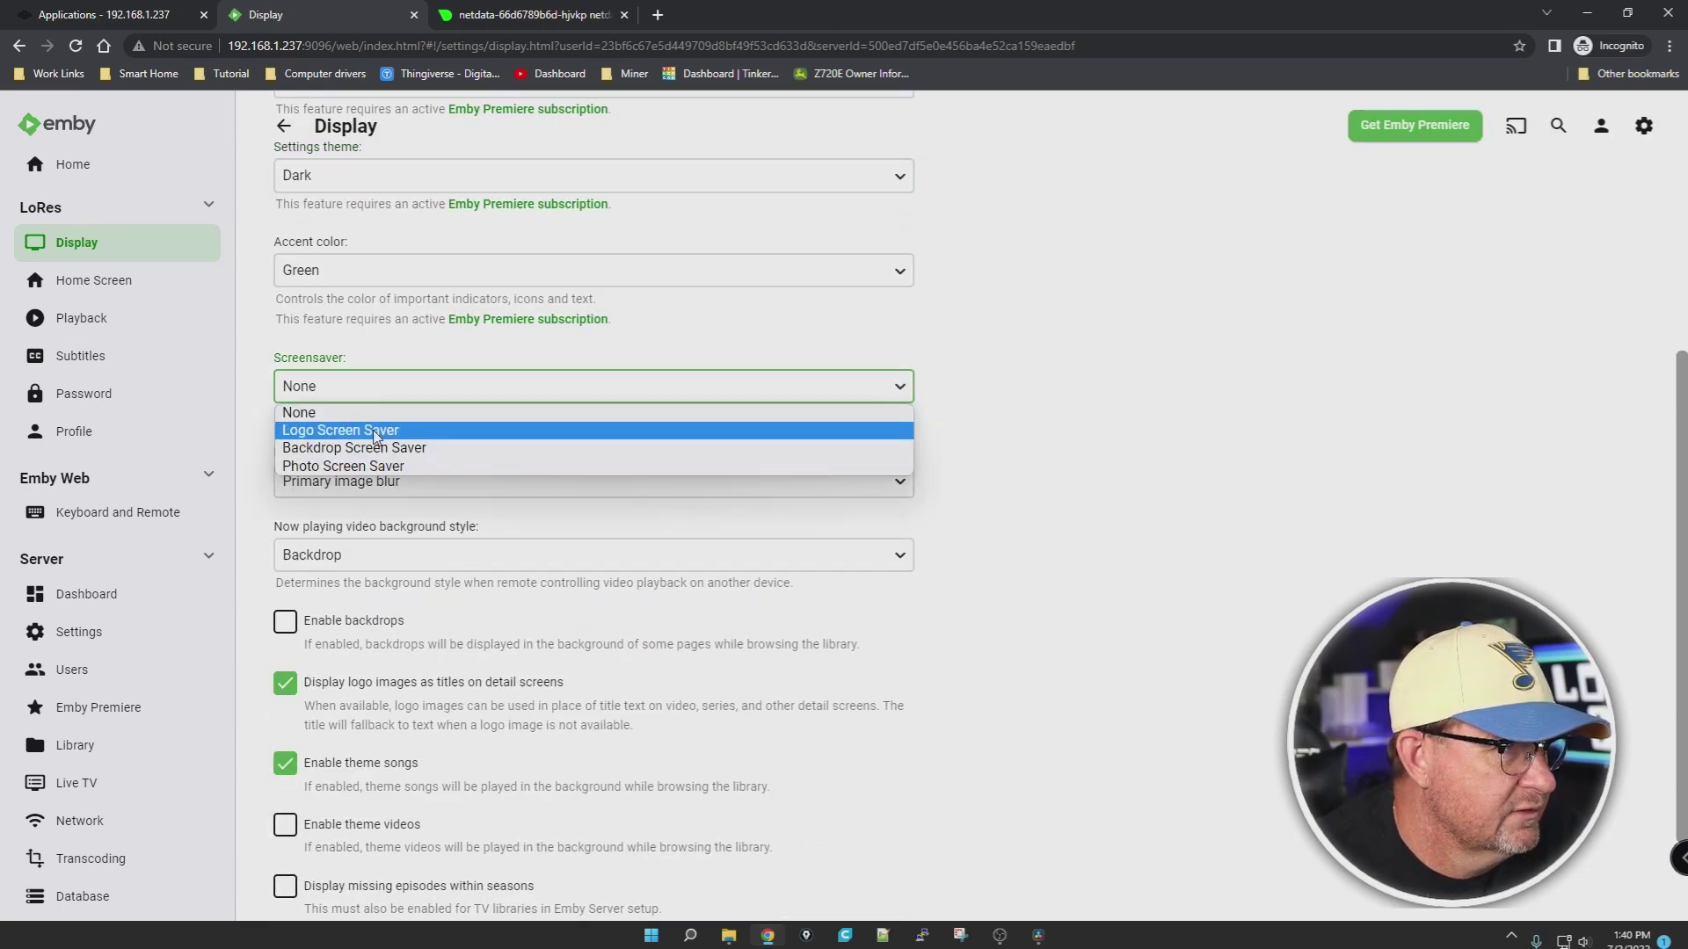
left_click(326, 435)
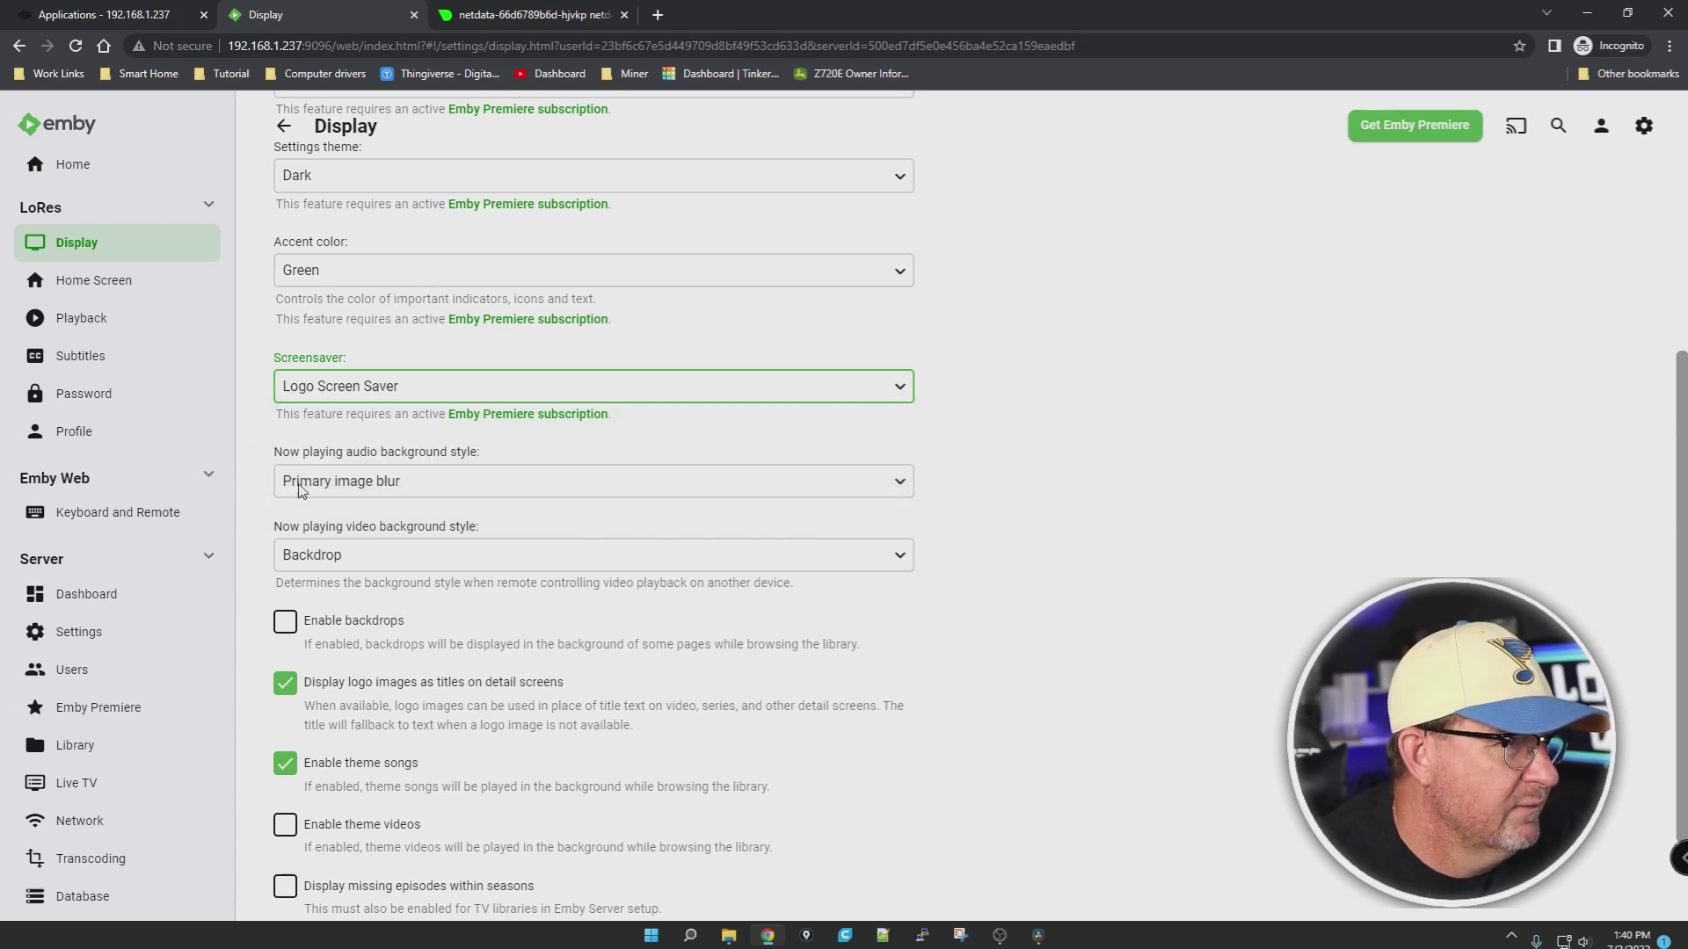
scroll(741, 610, "down", 2)
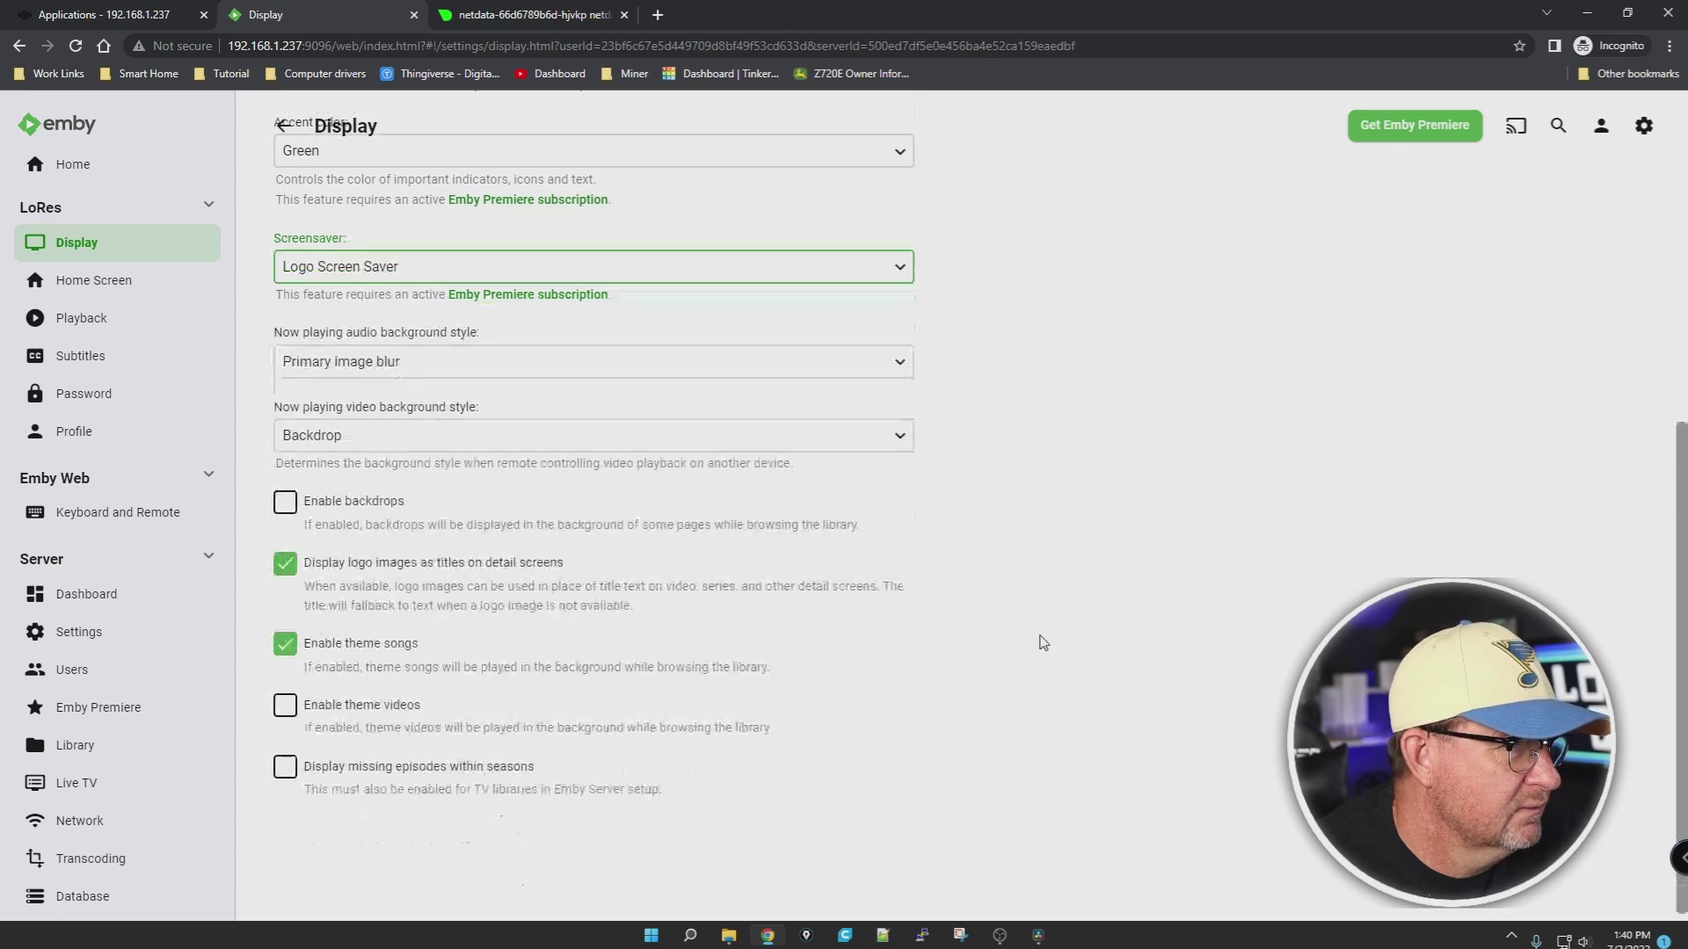
left_click(94, 280)
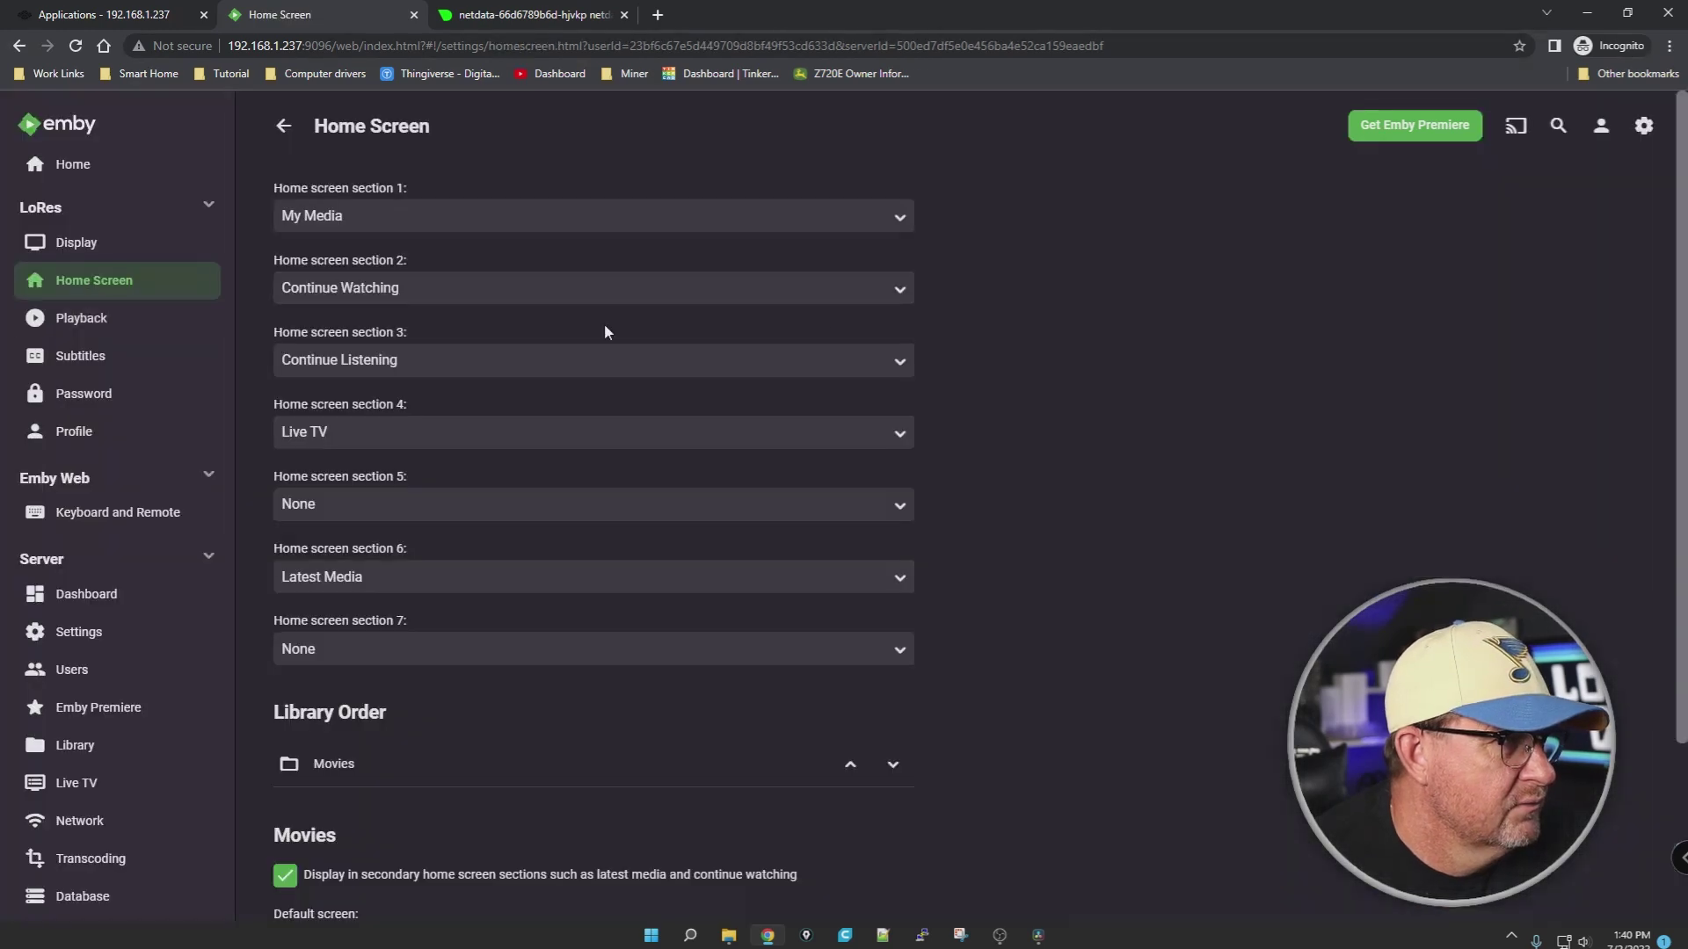
Step: Look over the Home Screen sections, switching briefly to Display, then open Playback preferences
left_click(76, 254)
left_click(63, 286)
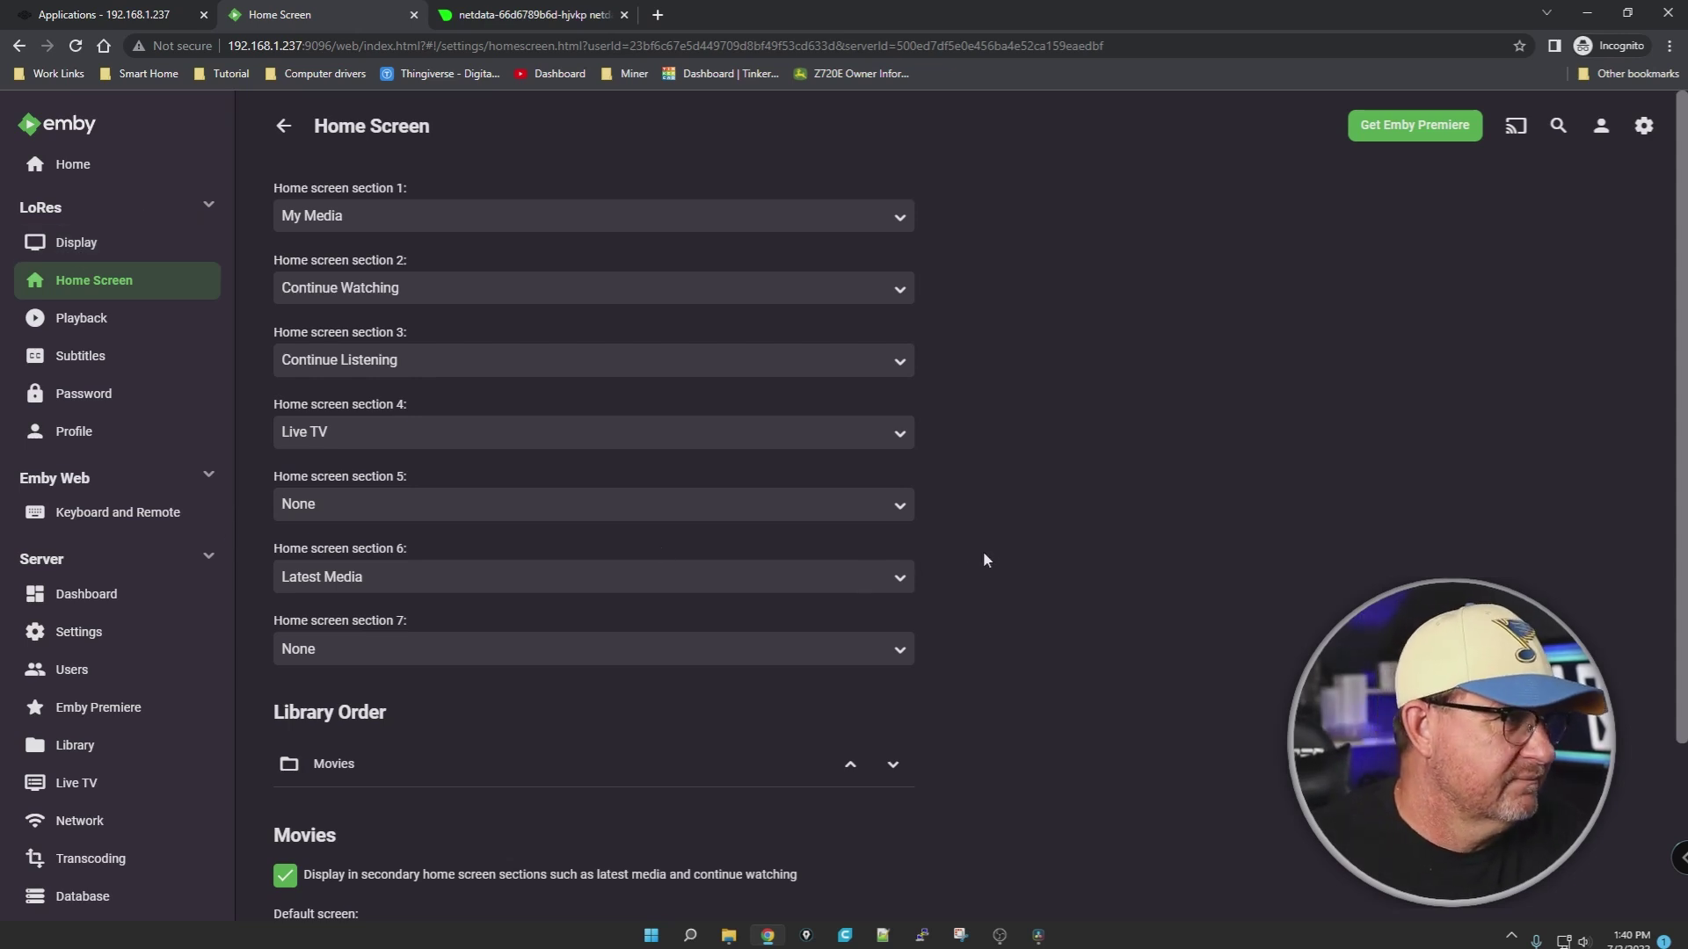
left_click(66, 247)
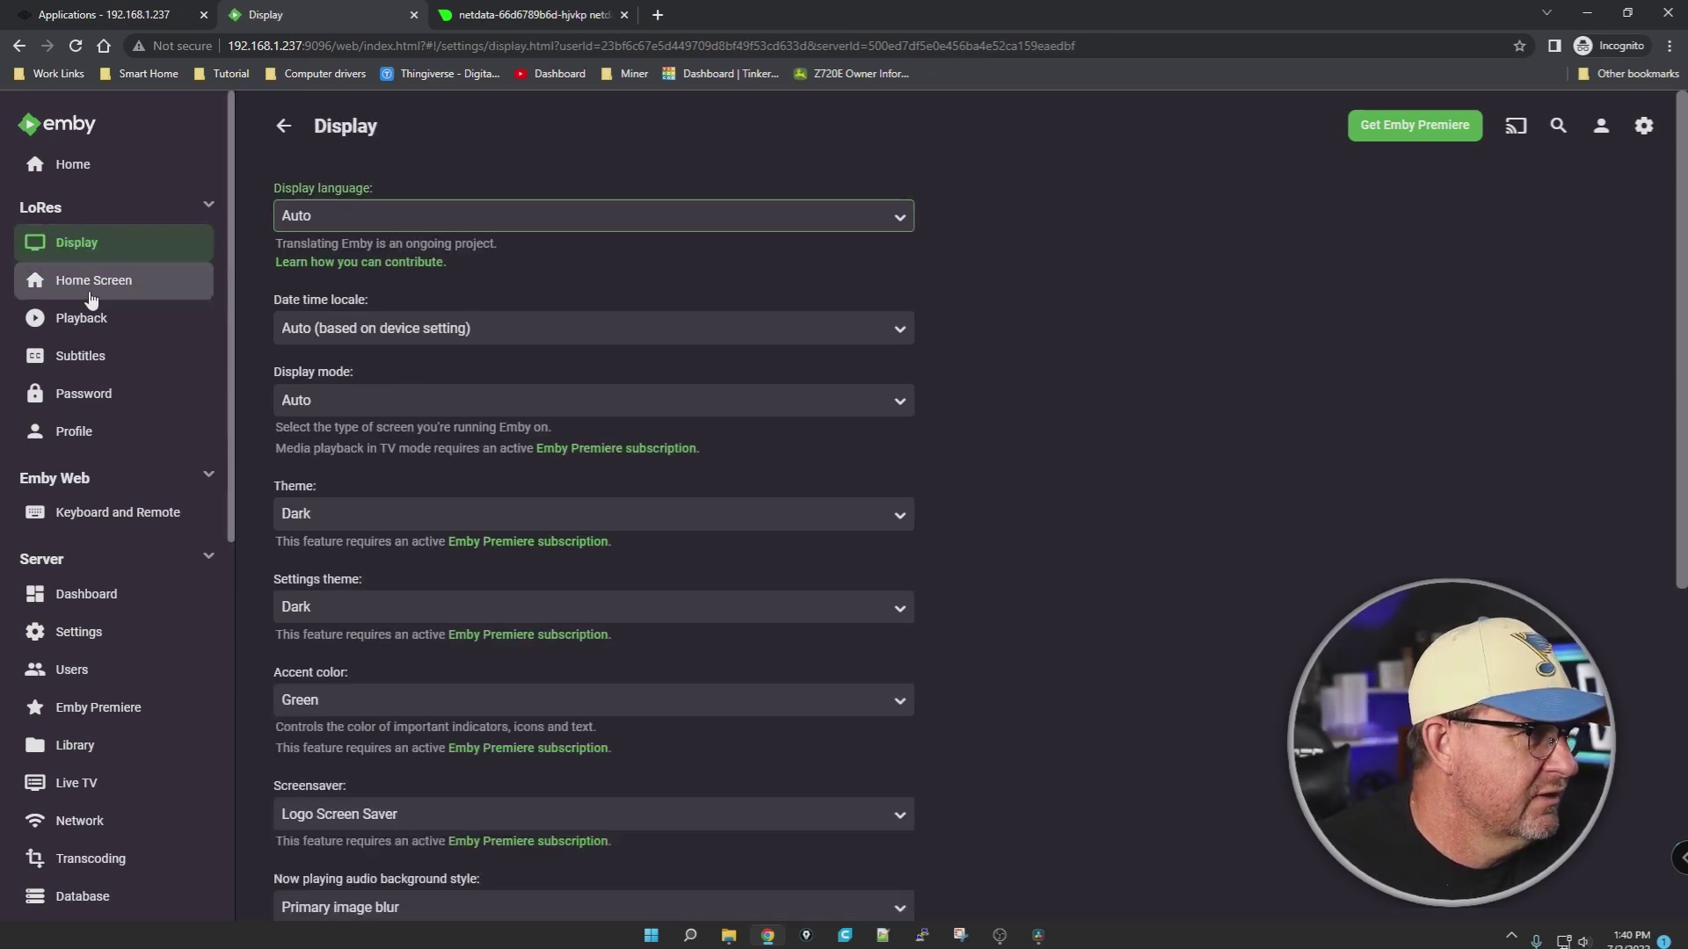
left_click(40, 286)
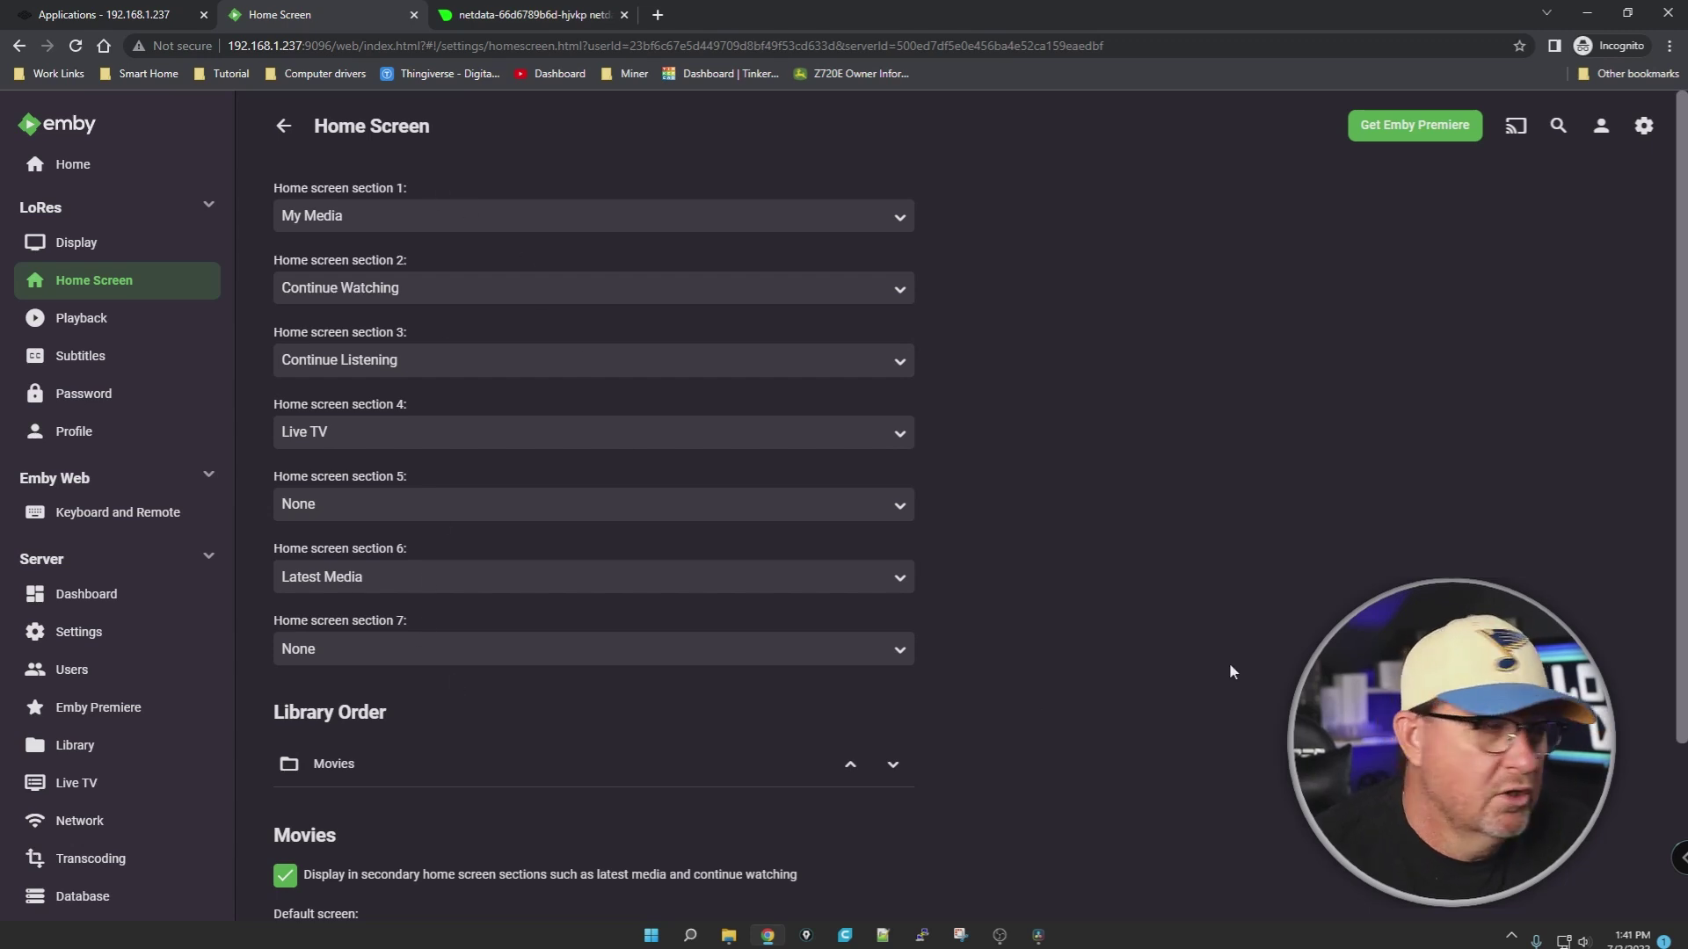
scroll(1113, 595, "down", 2)
scroll(1113, 597, "down", 1)
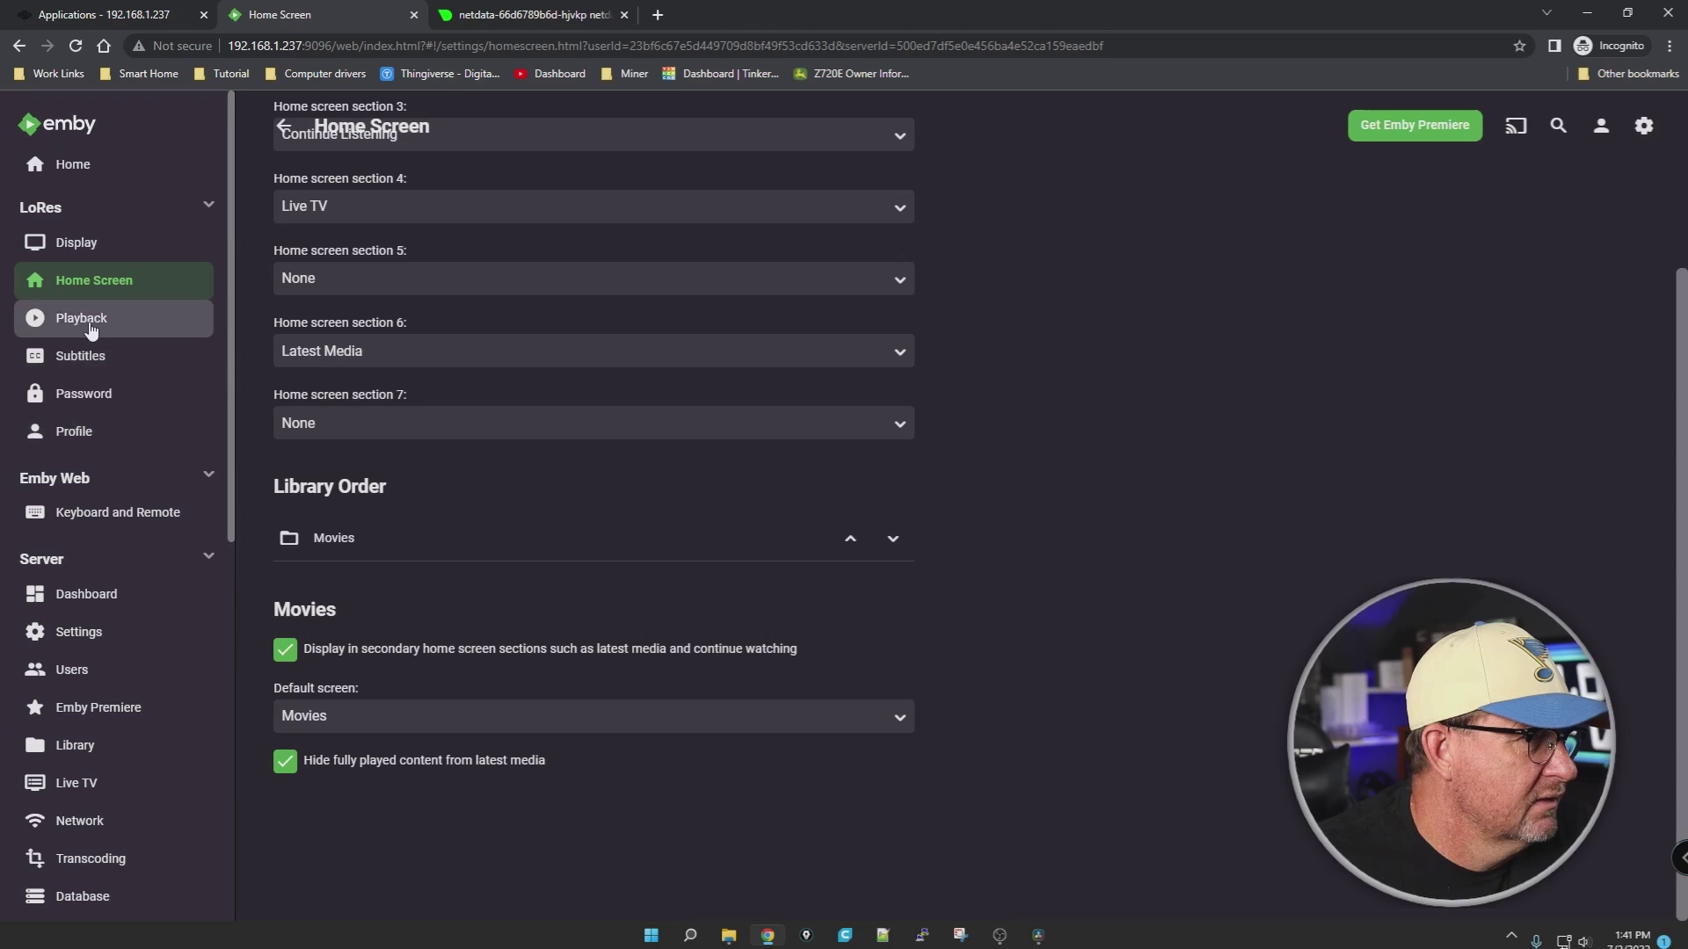
left_click(176, 321)
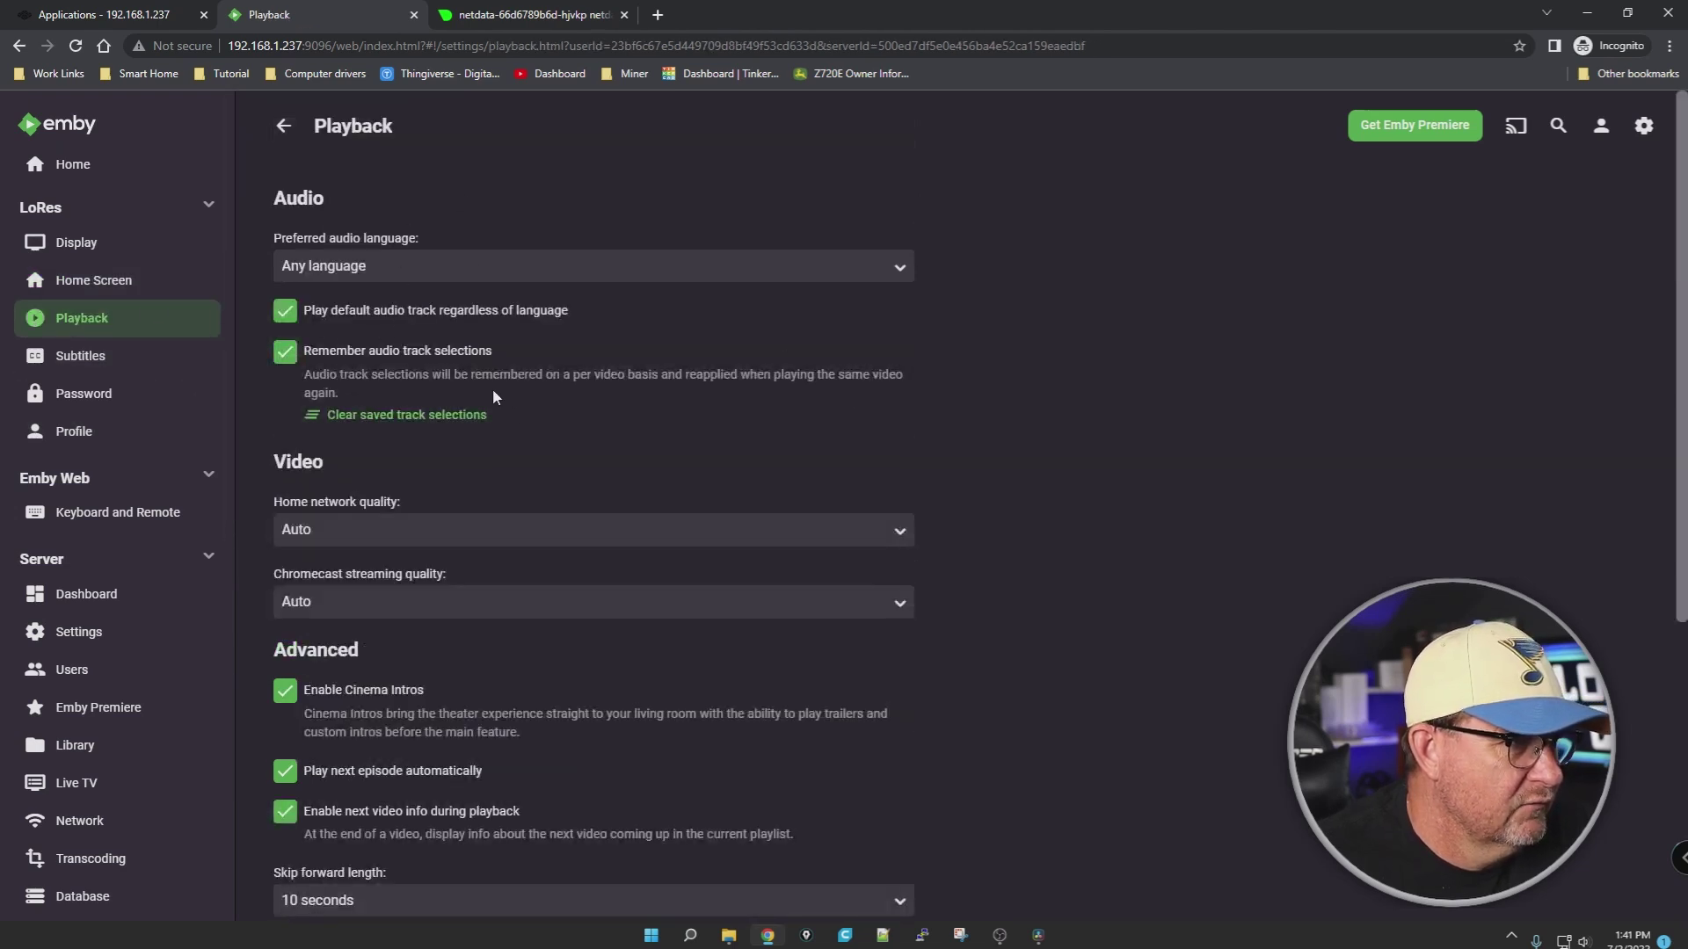
Step: Set the preferred subtitle language to English and subtitle mode to No subtitles
scroll(440, 421, "down", 4)
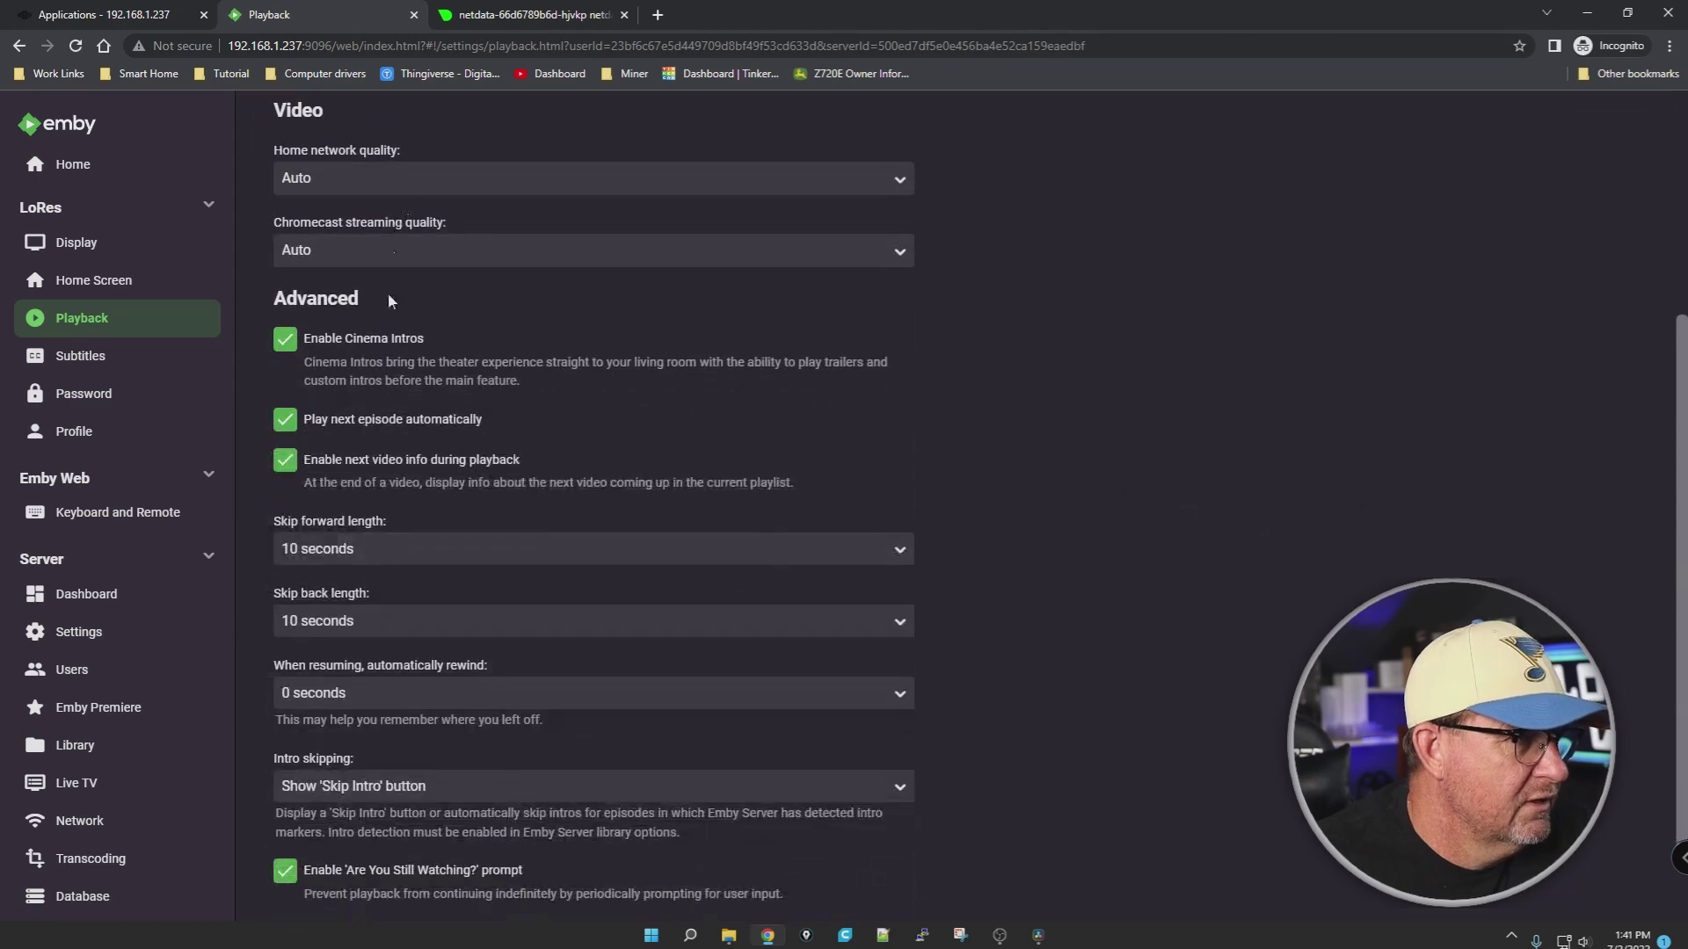
scroll(455, 475, "down", 1)
left_click(92, 356)
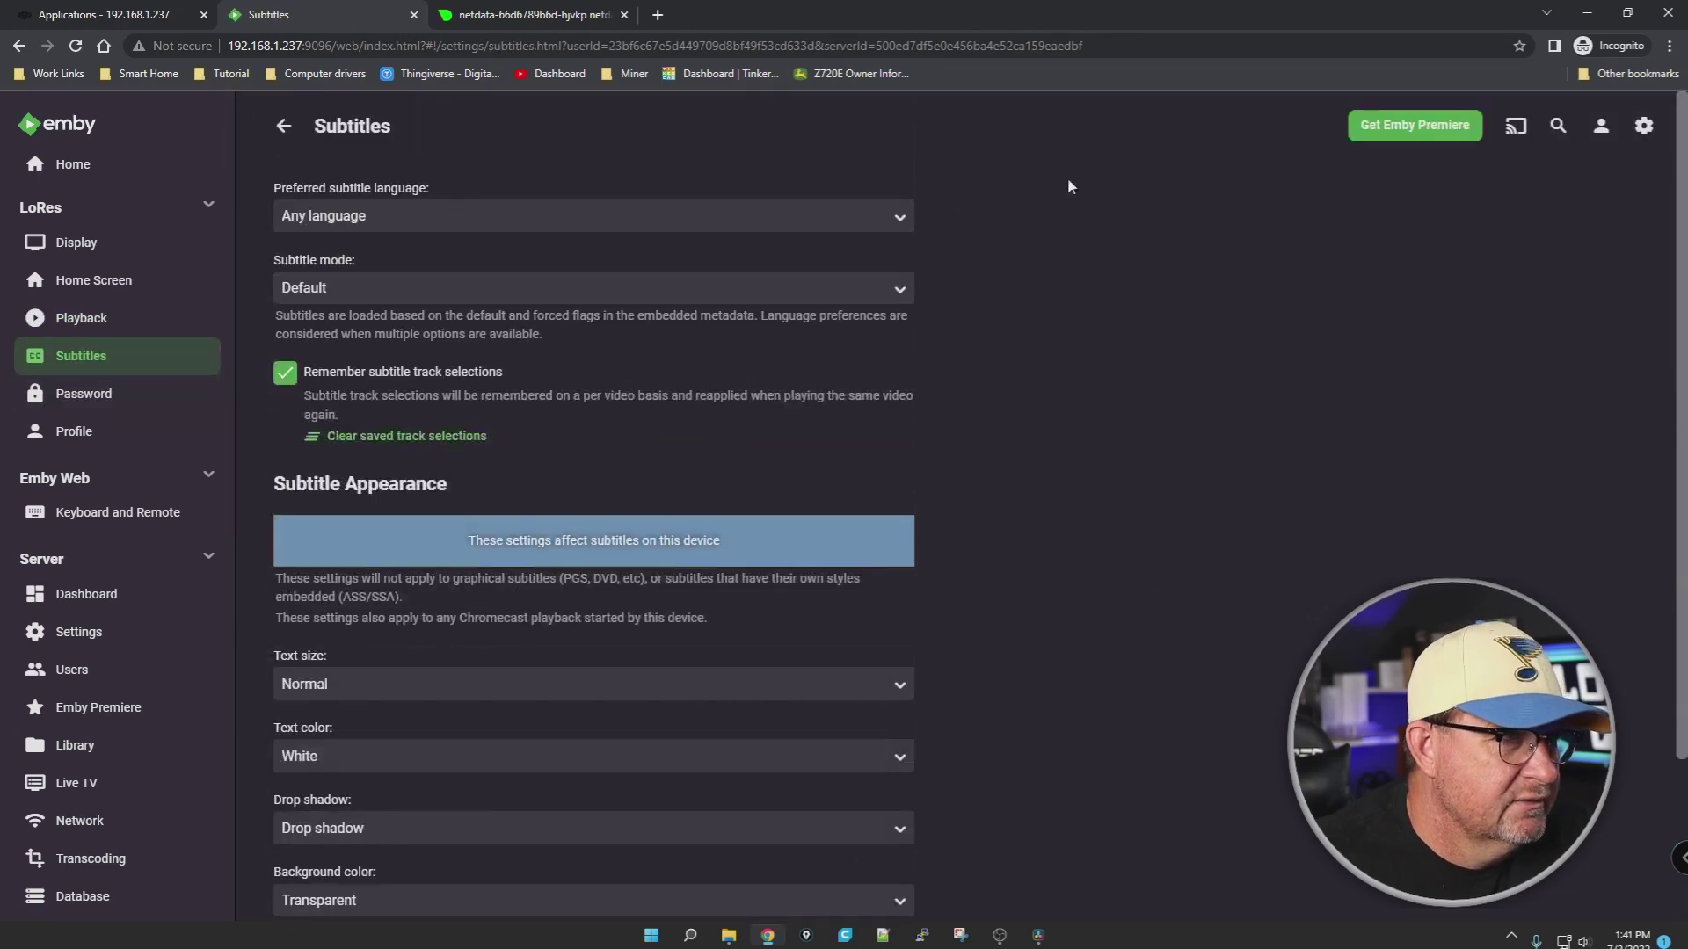
left_click(900, 216)
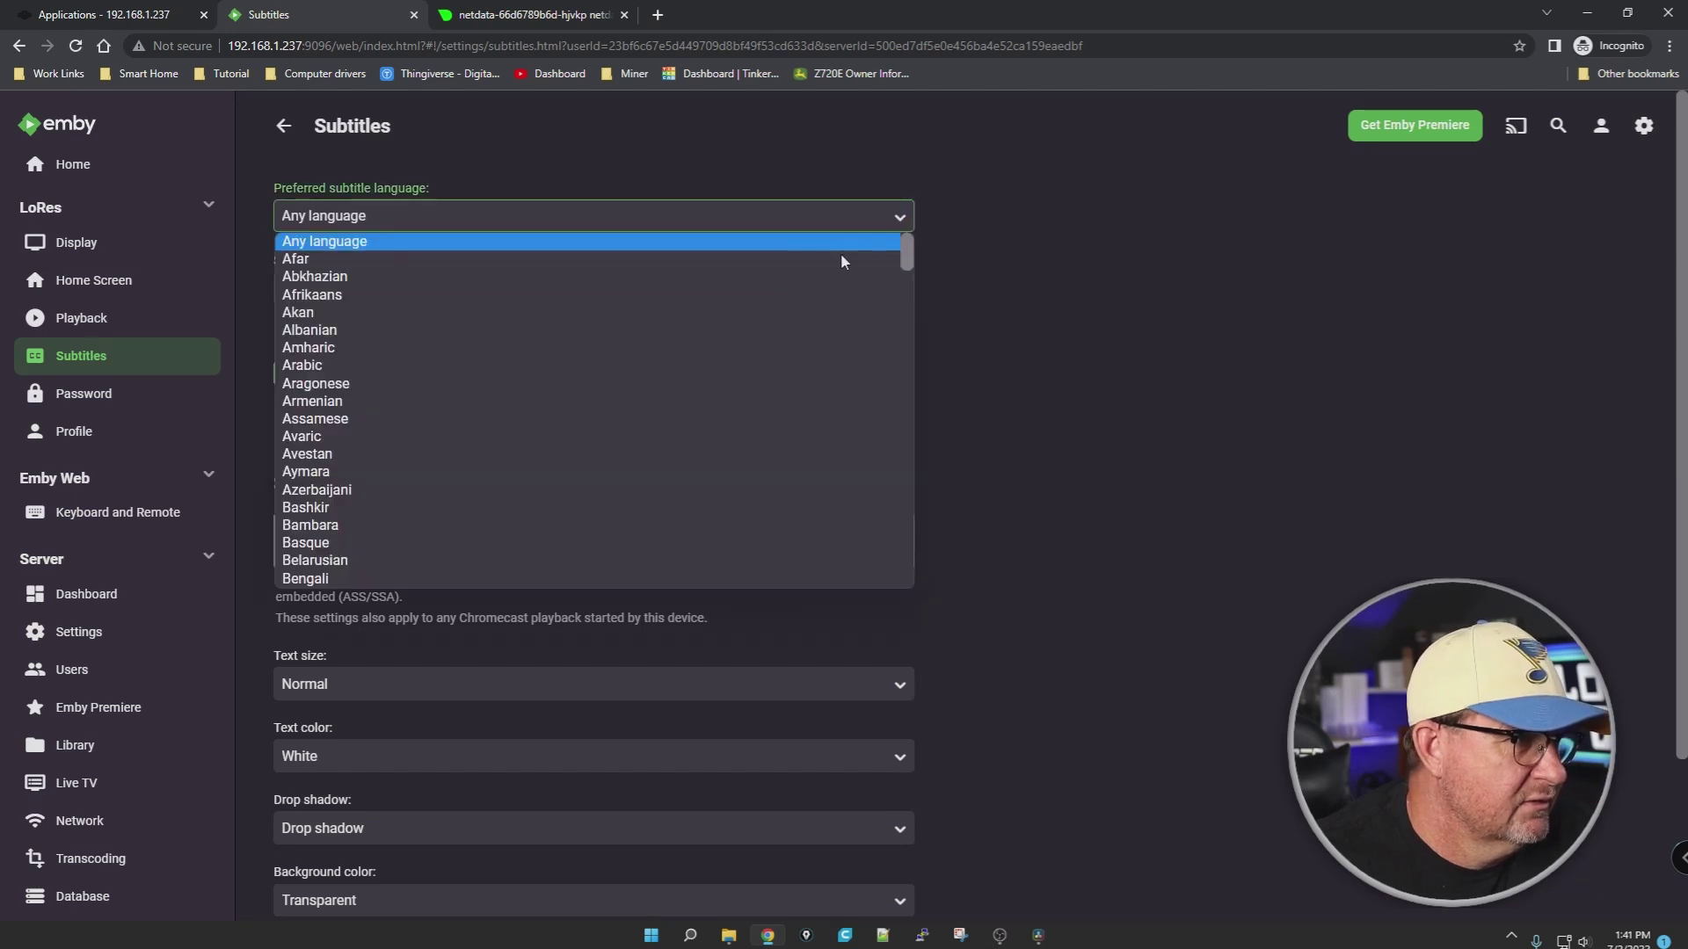
scroll(471, 340, "down", 8)
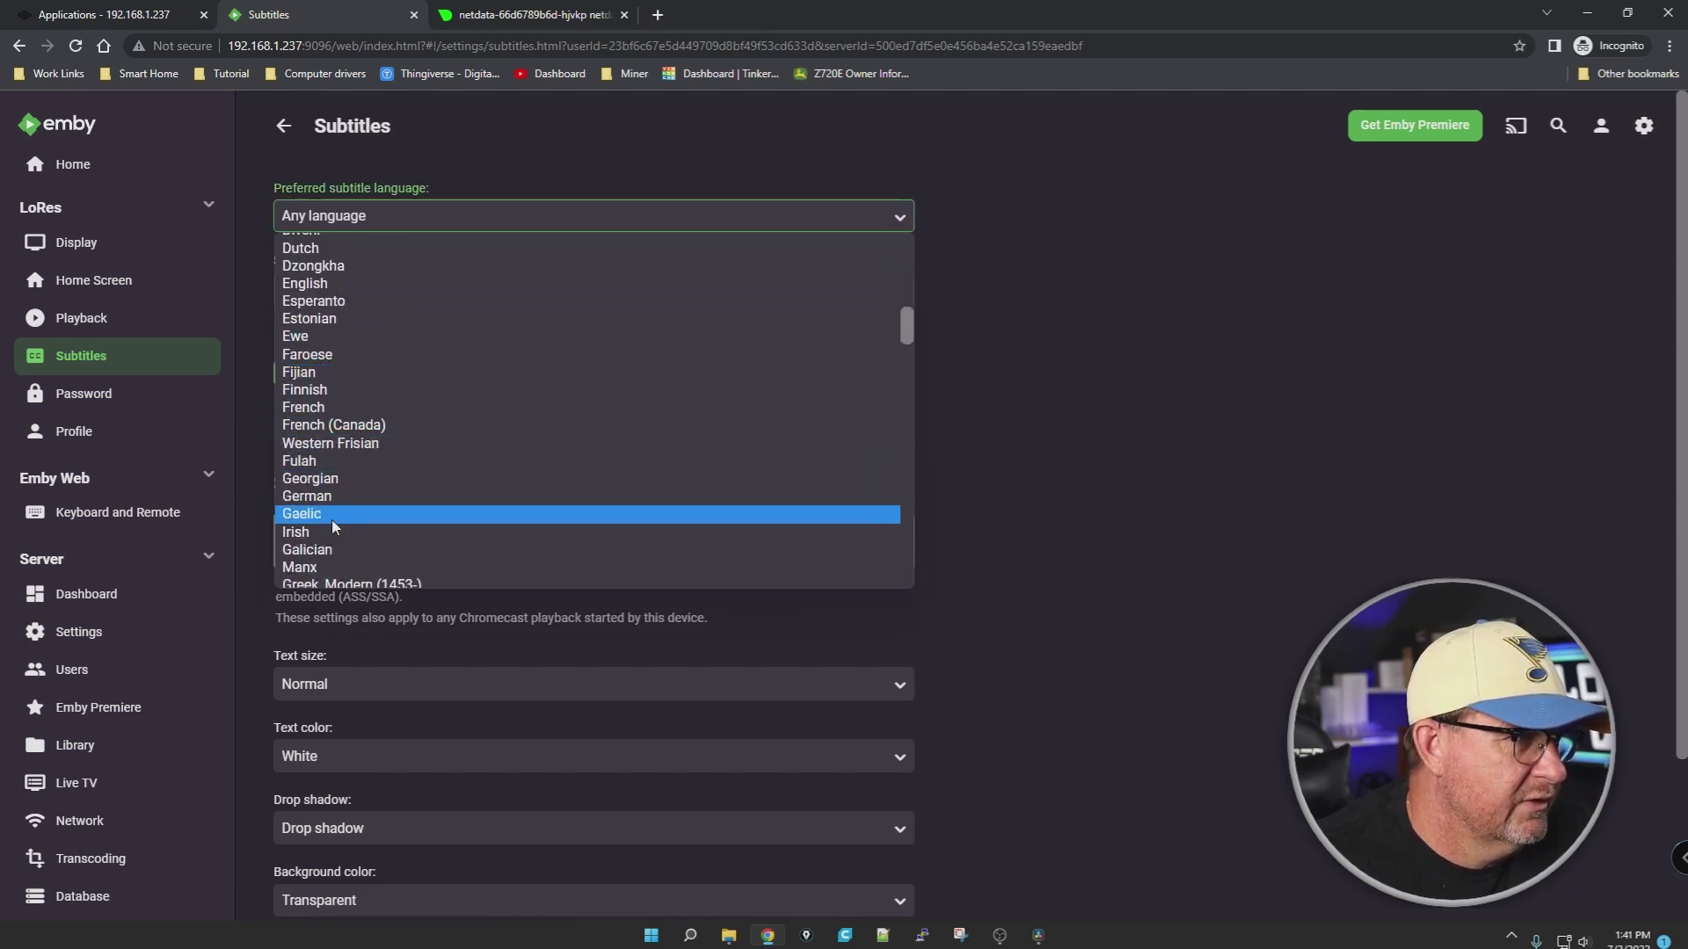
left_click(307, 283)
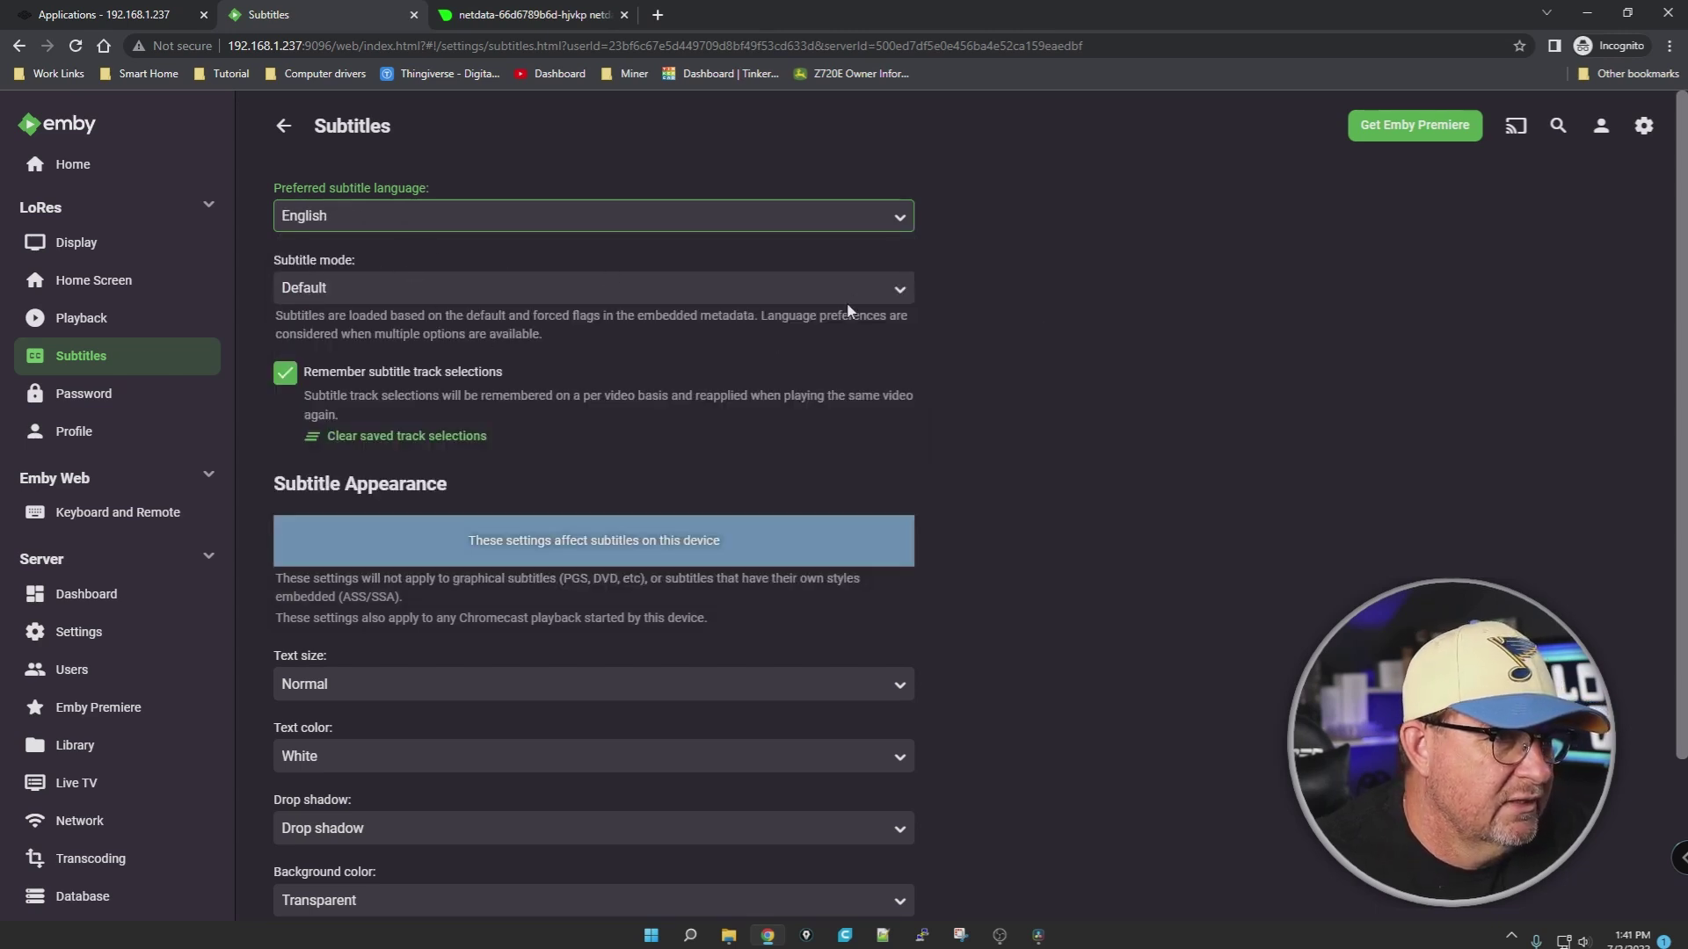
left_click(899, 293)
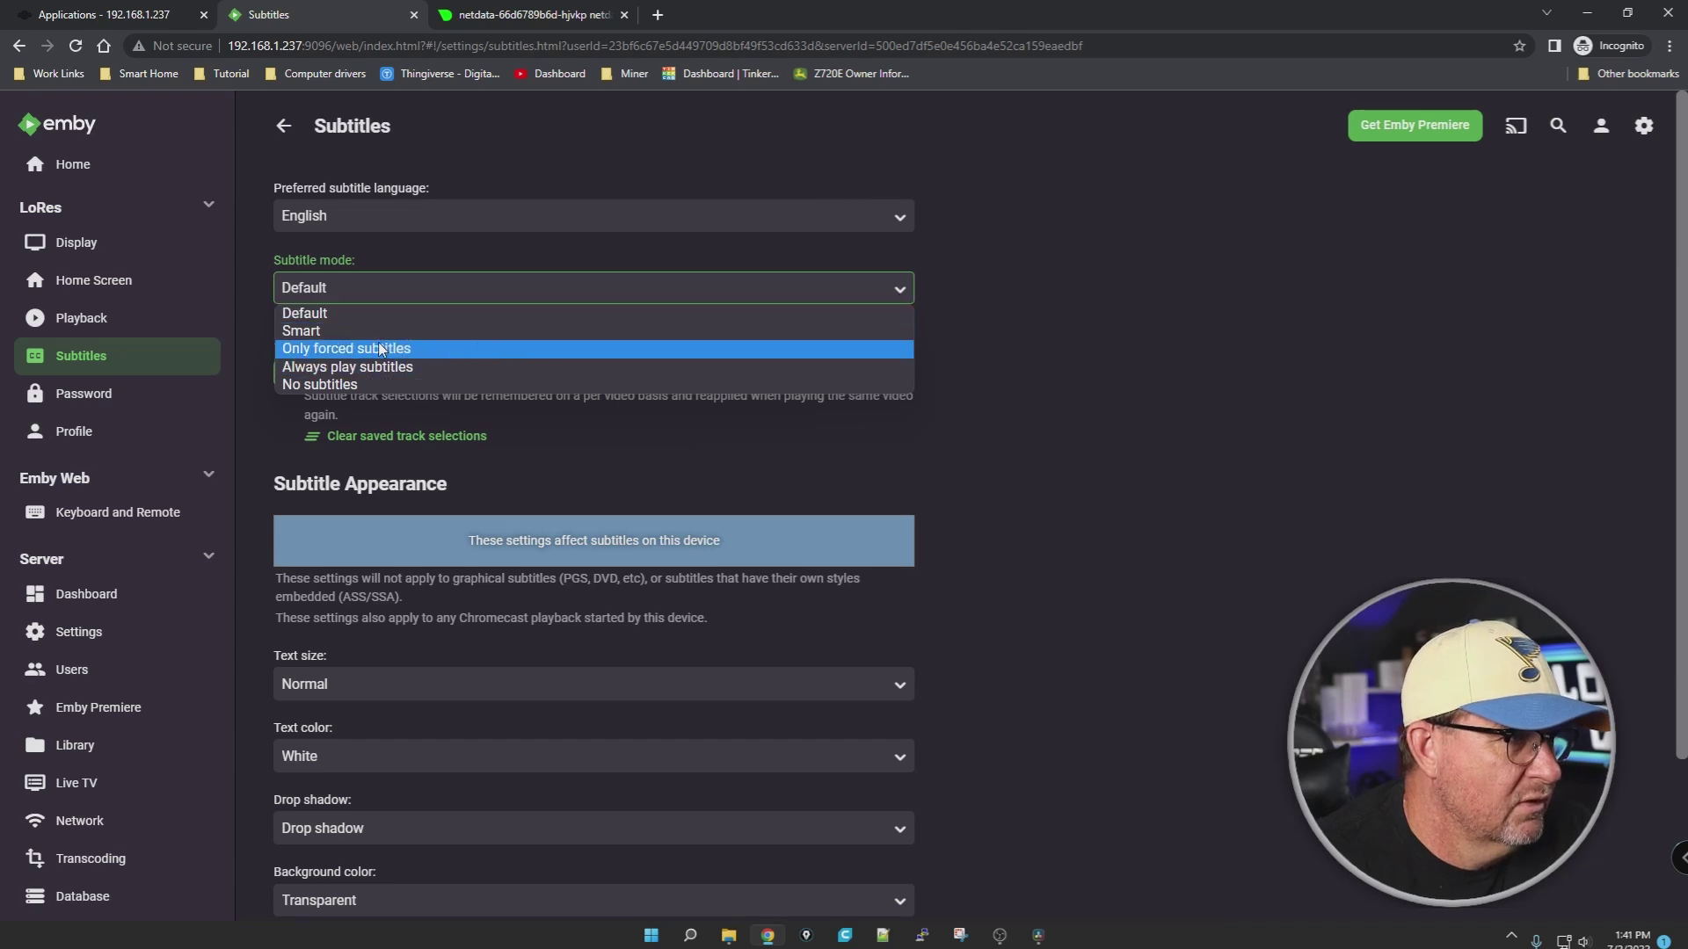
left_click(290, 385)
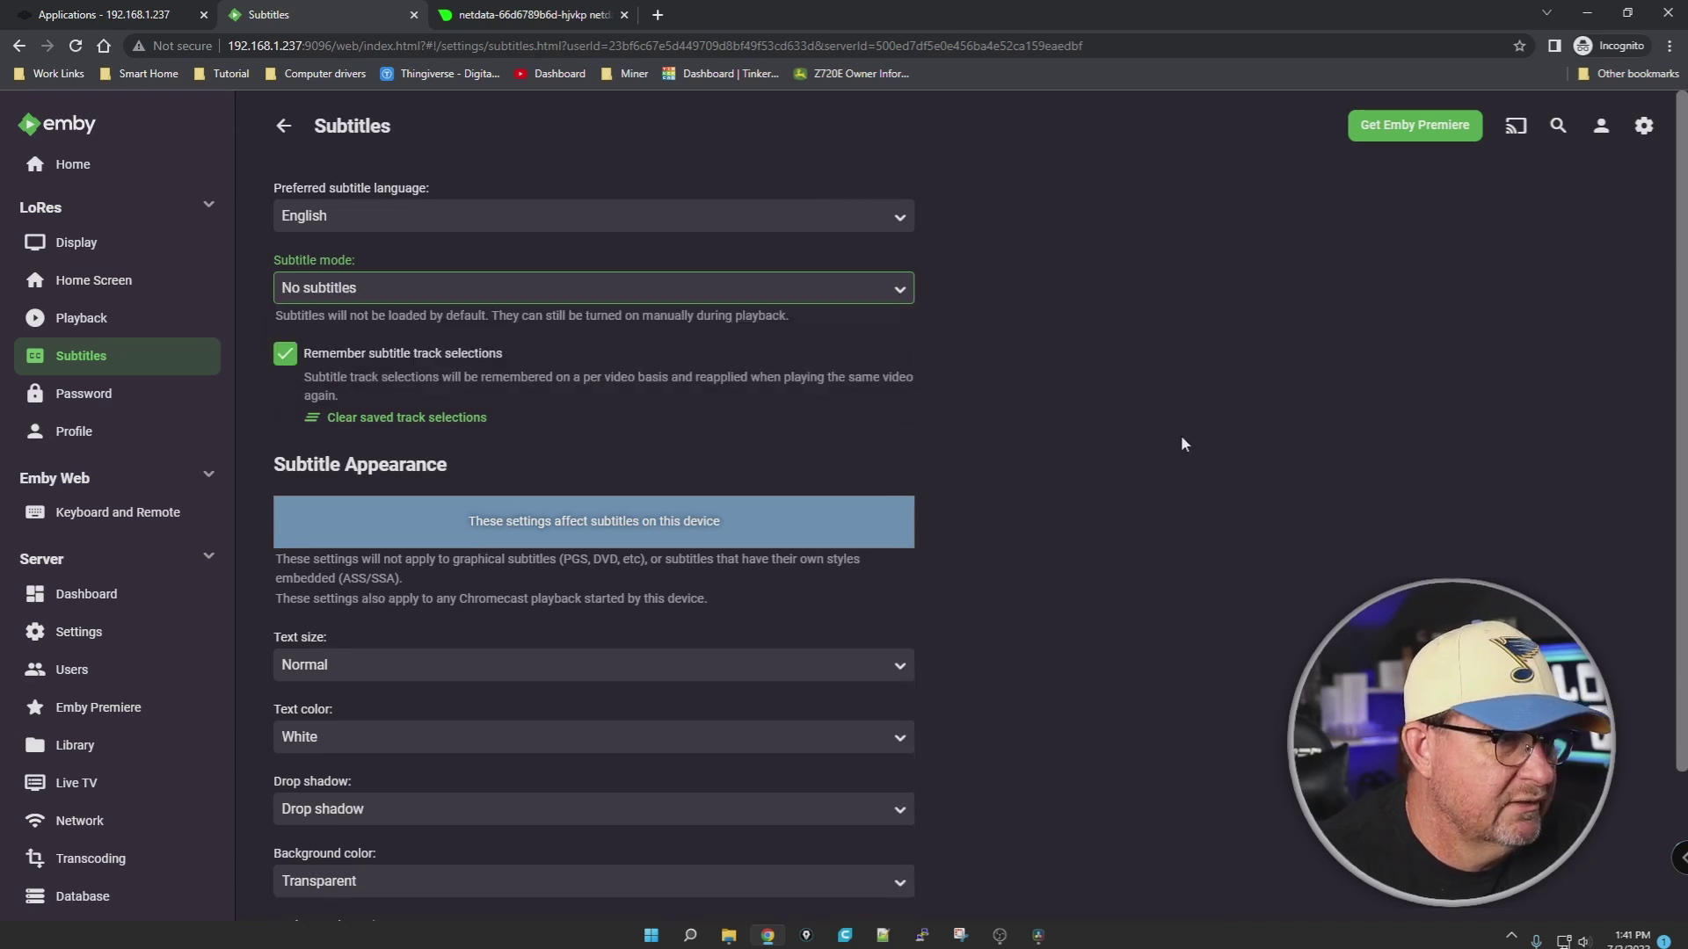
scroll(1180, 437, "down", 2)
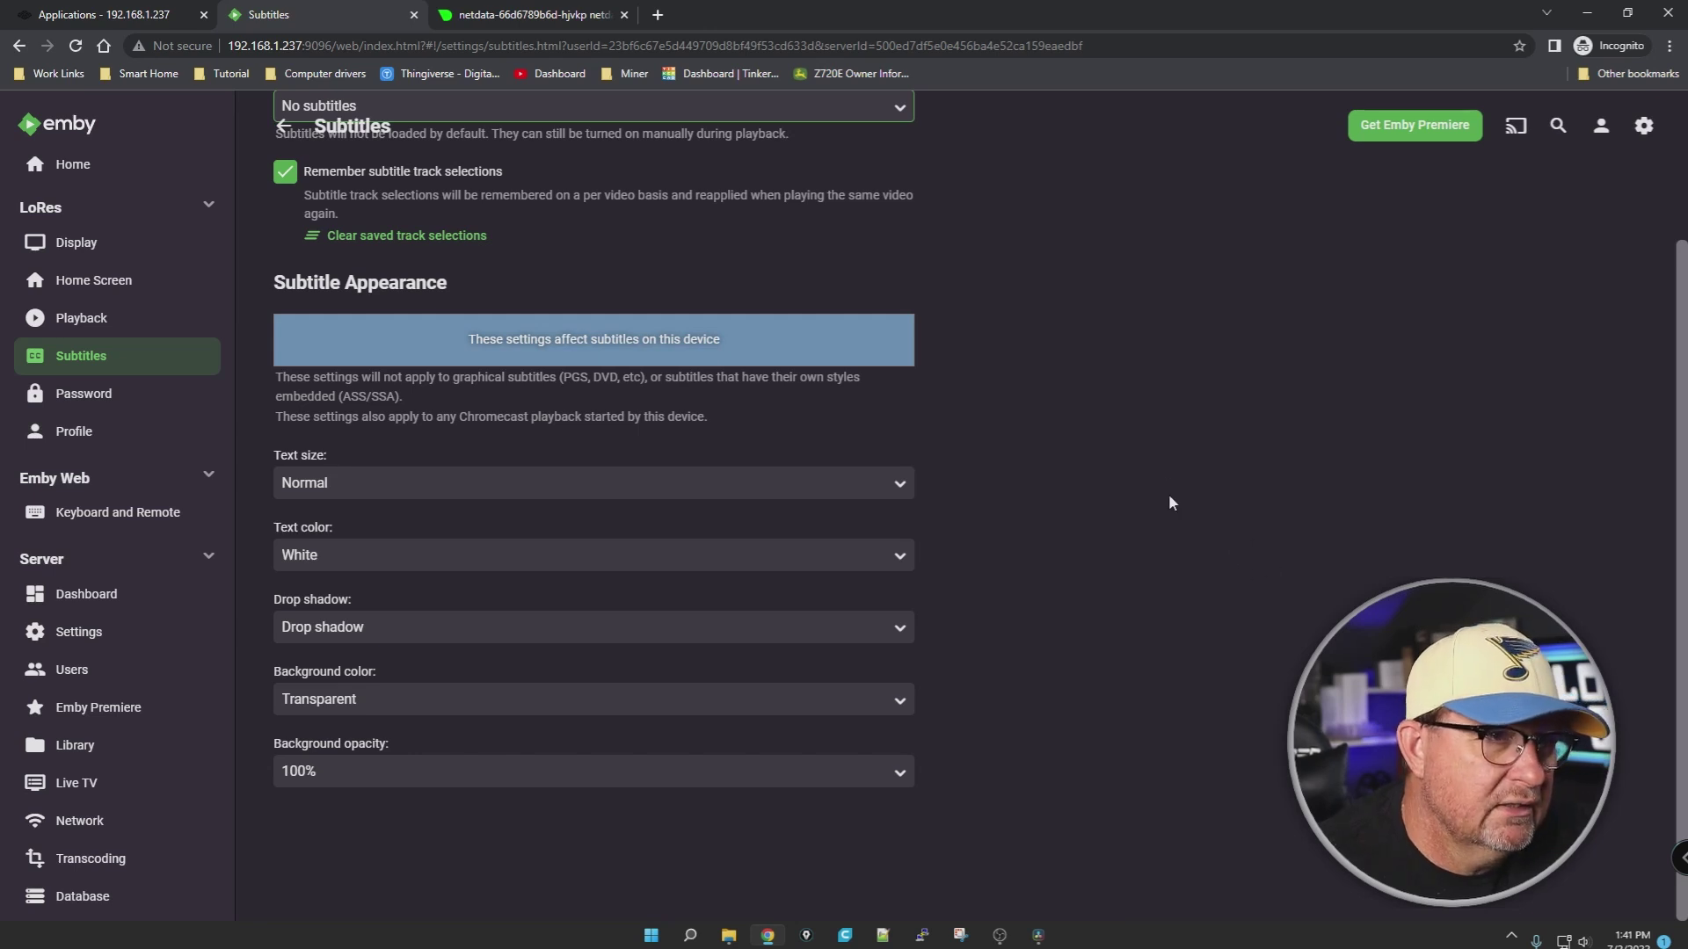
left_click(74, 397)
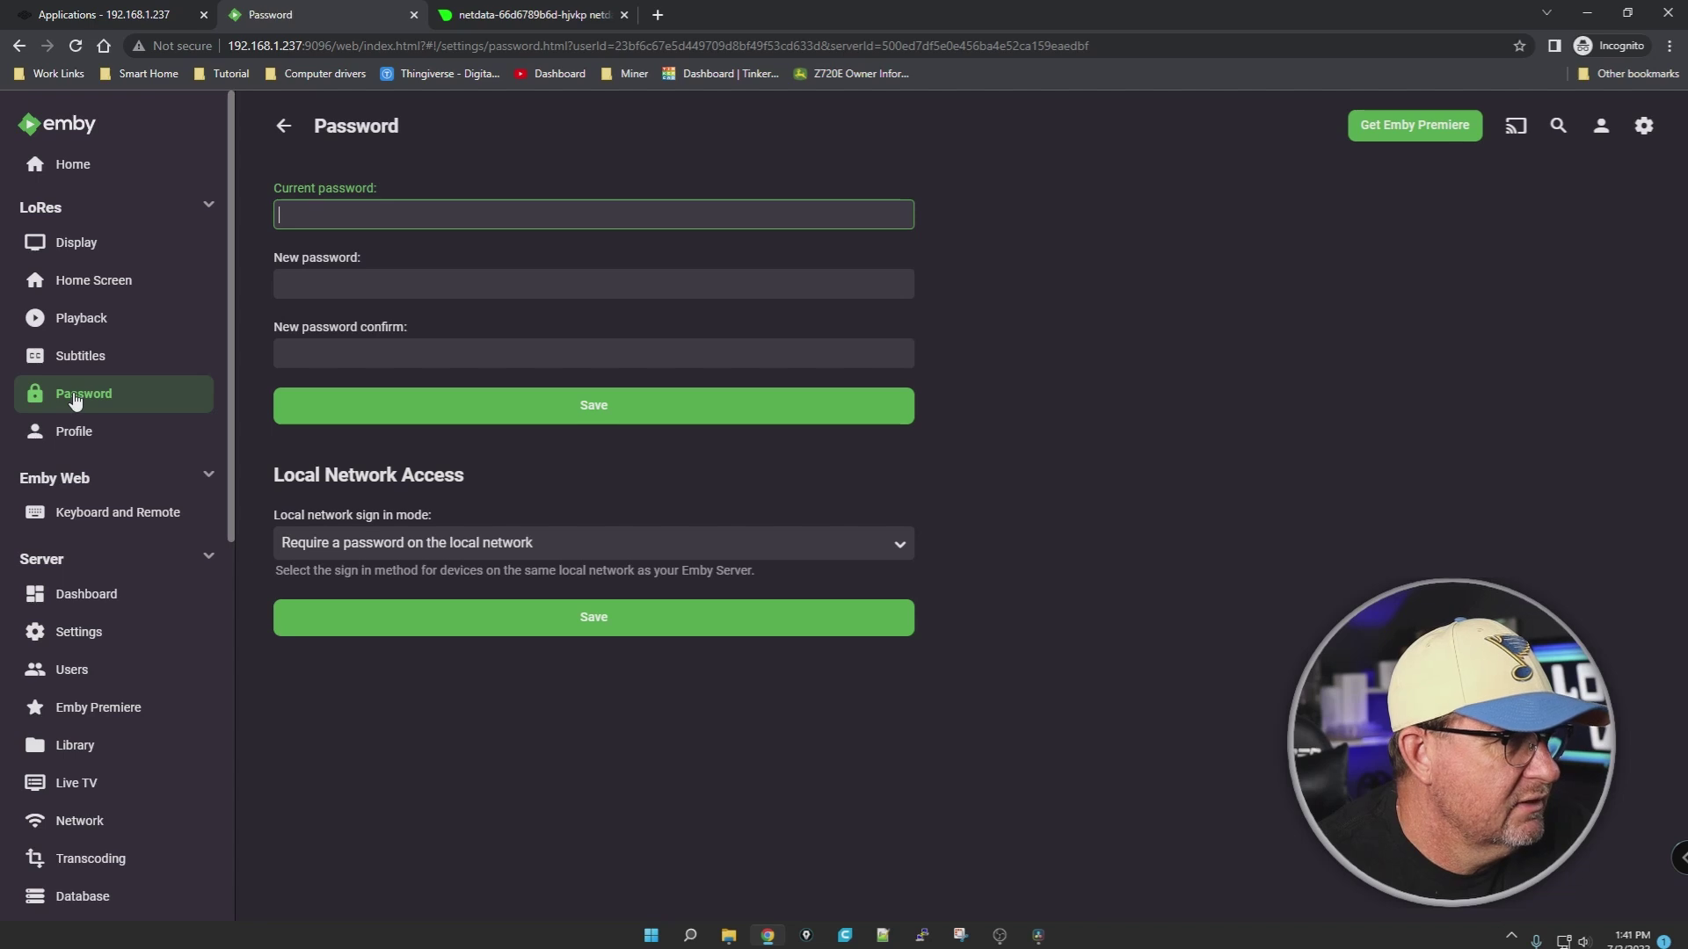
Step: Browse the Profile, Keyboard and Remote, Dashboard, Settings, Users and Emby Premiere pages
left_click(75, 429)
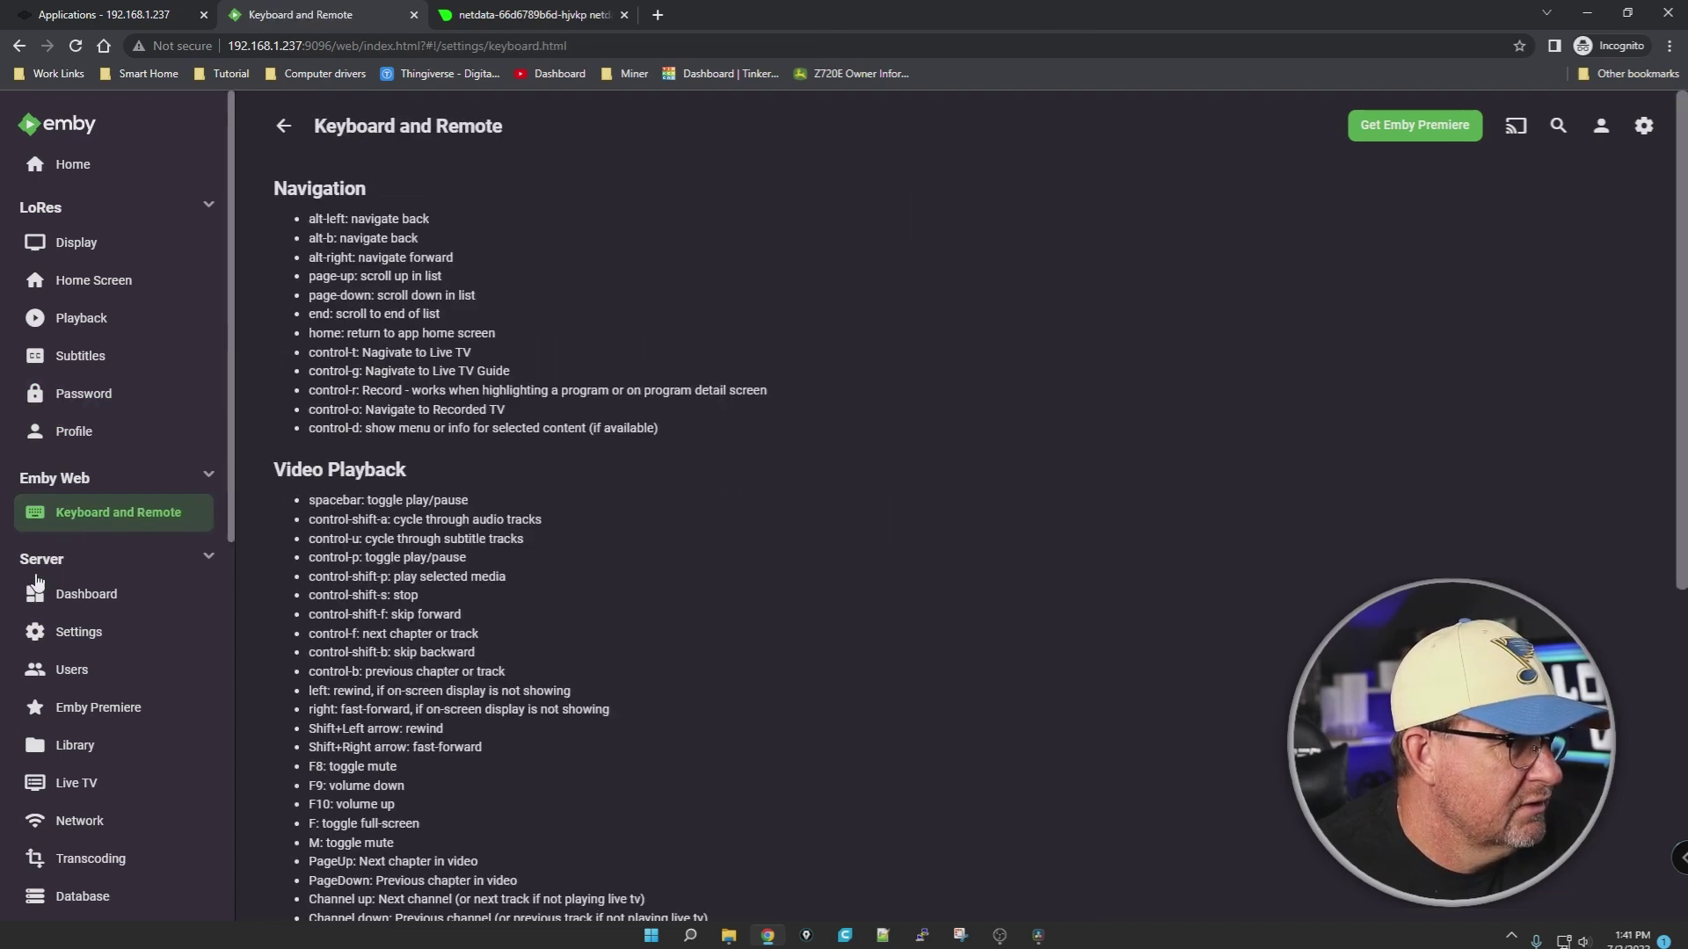
left_click(88, 512)
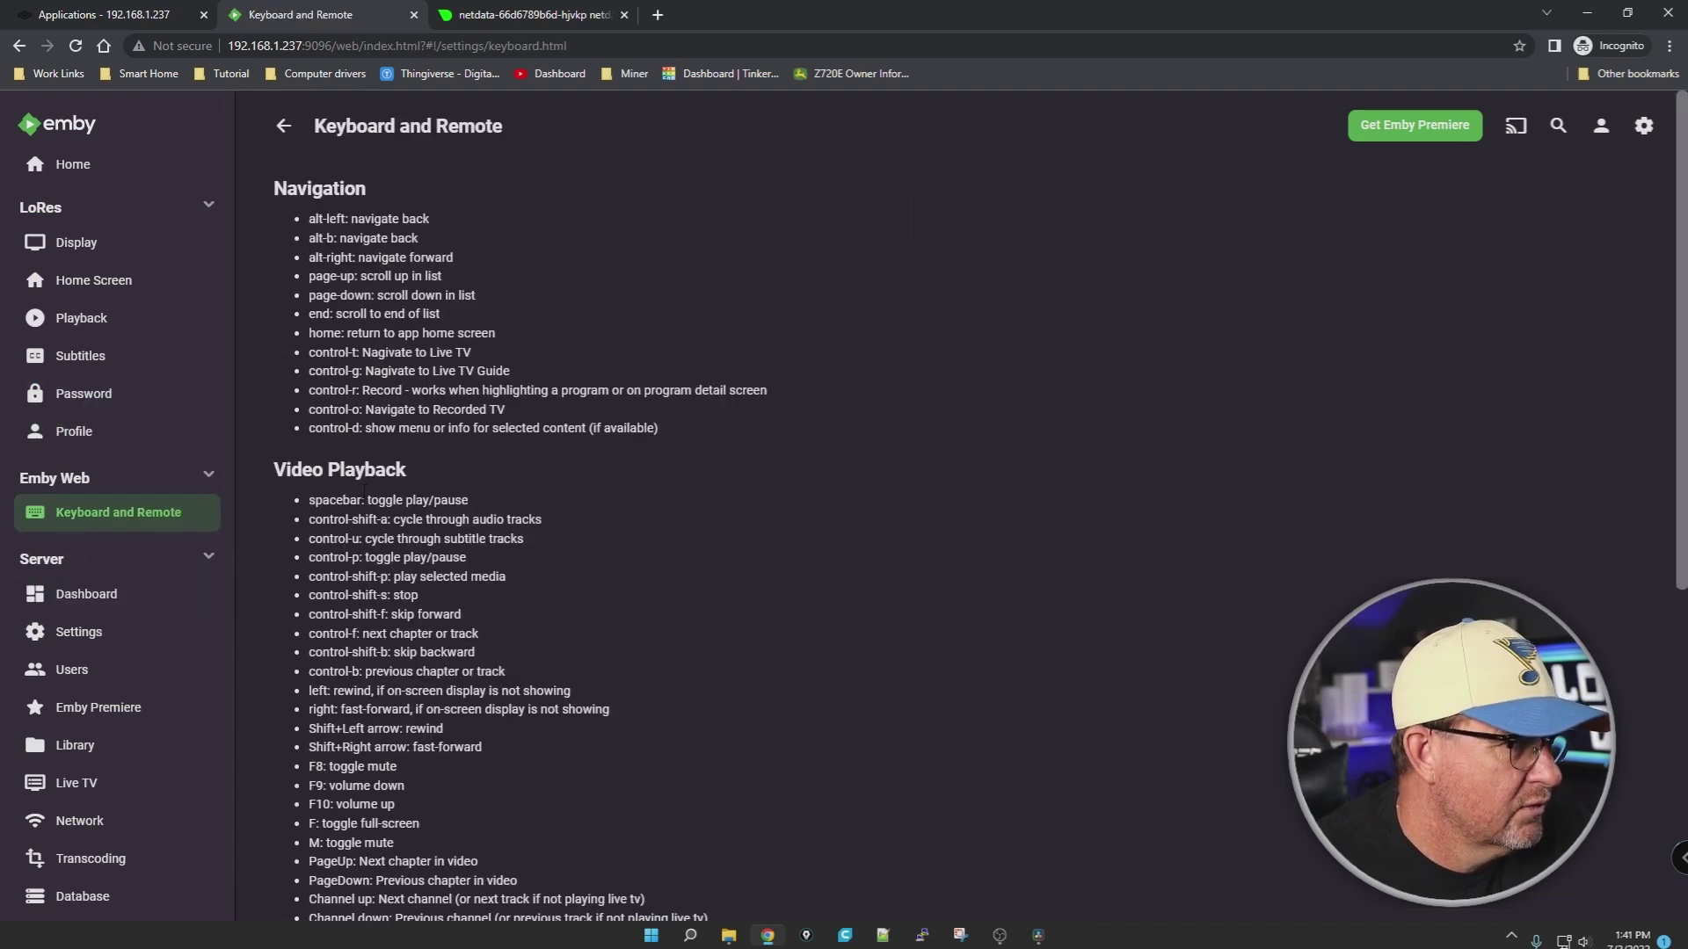
left_click(79, 596)
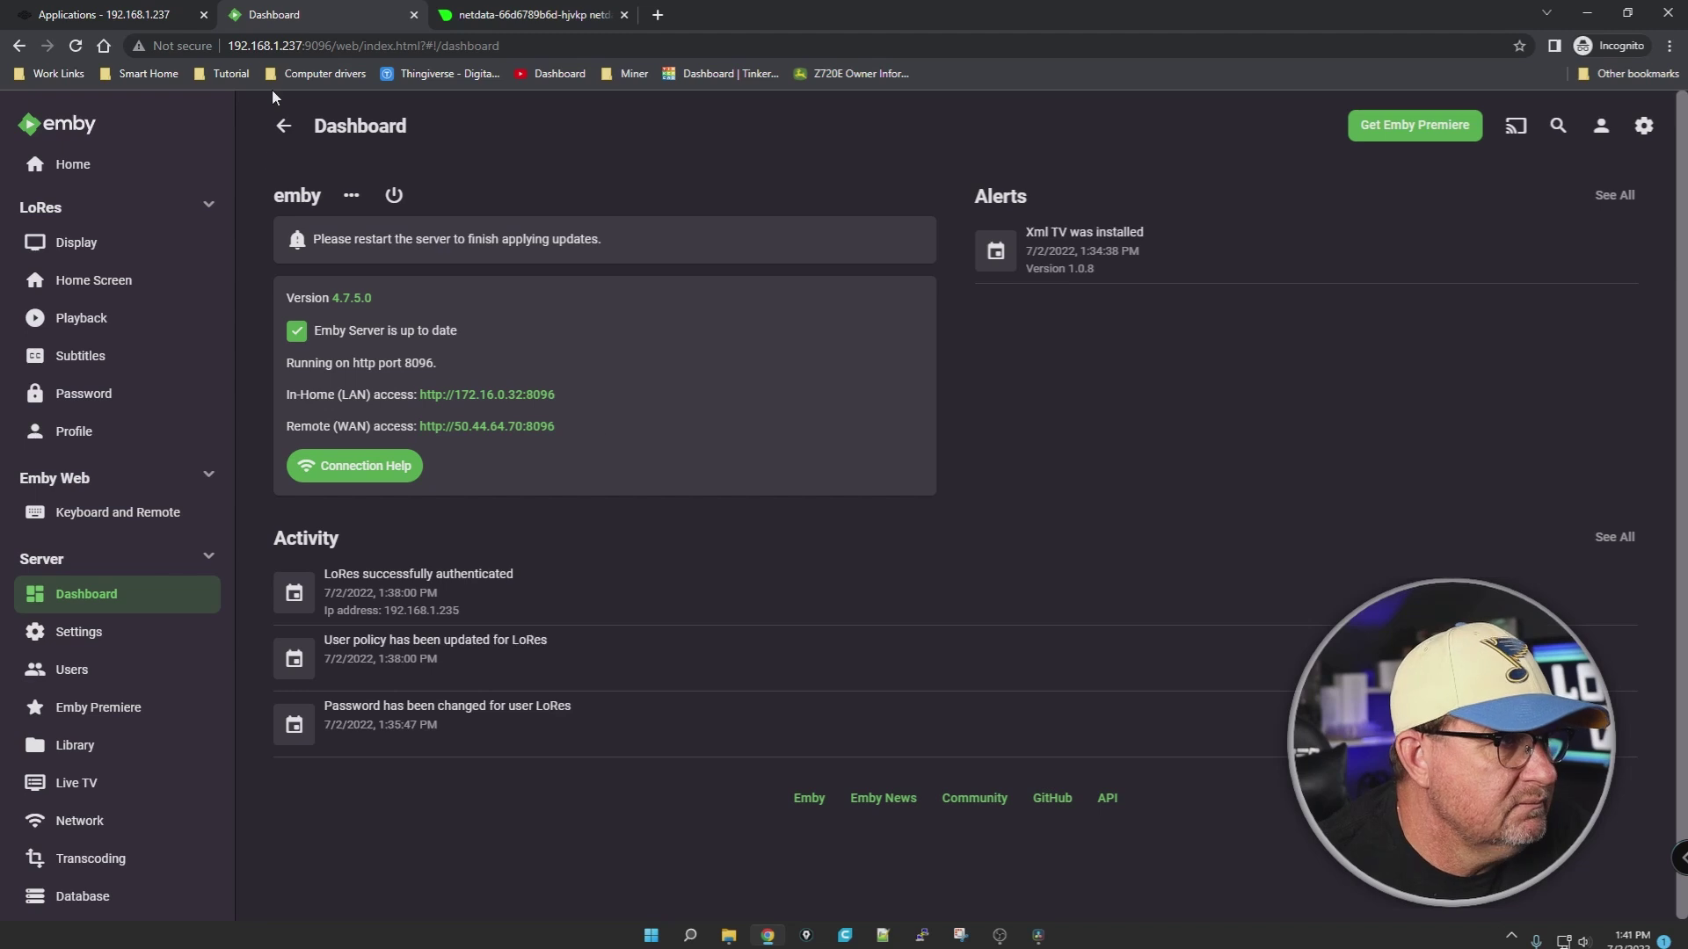
left_click(72, 634)
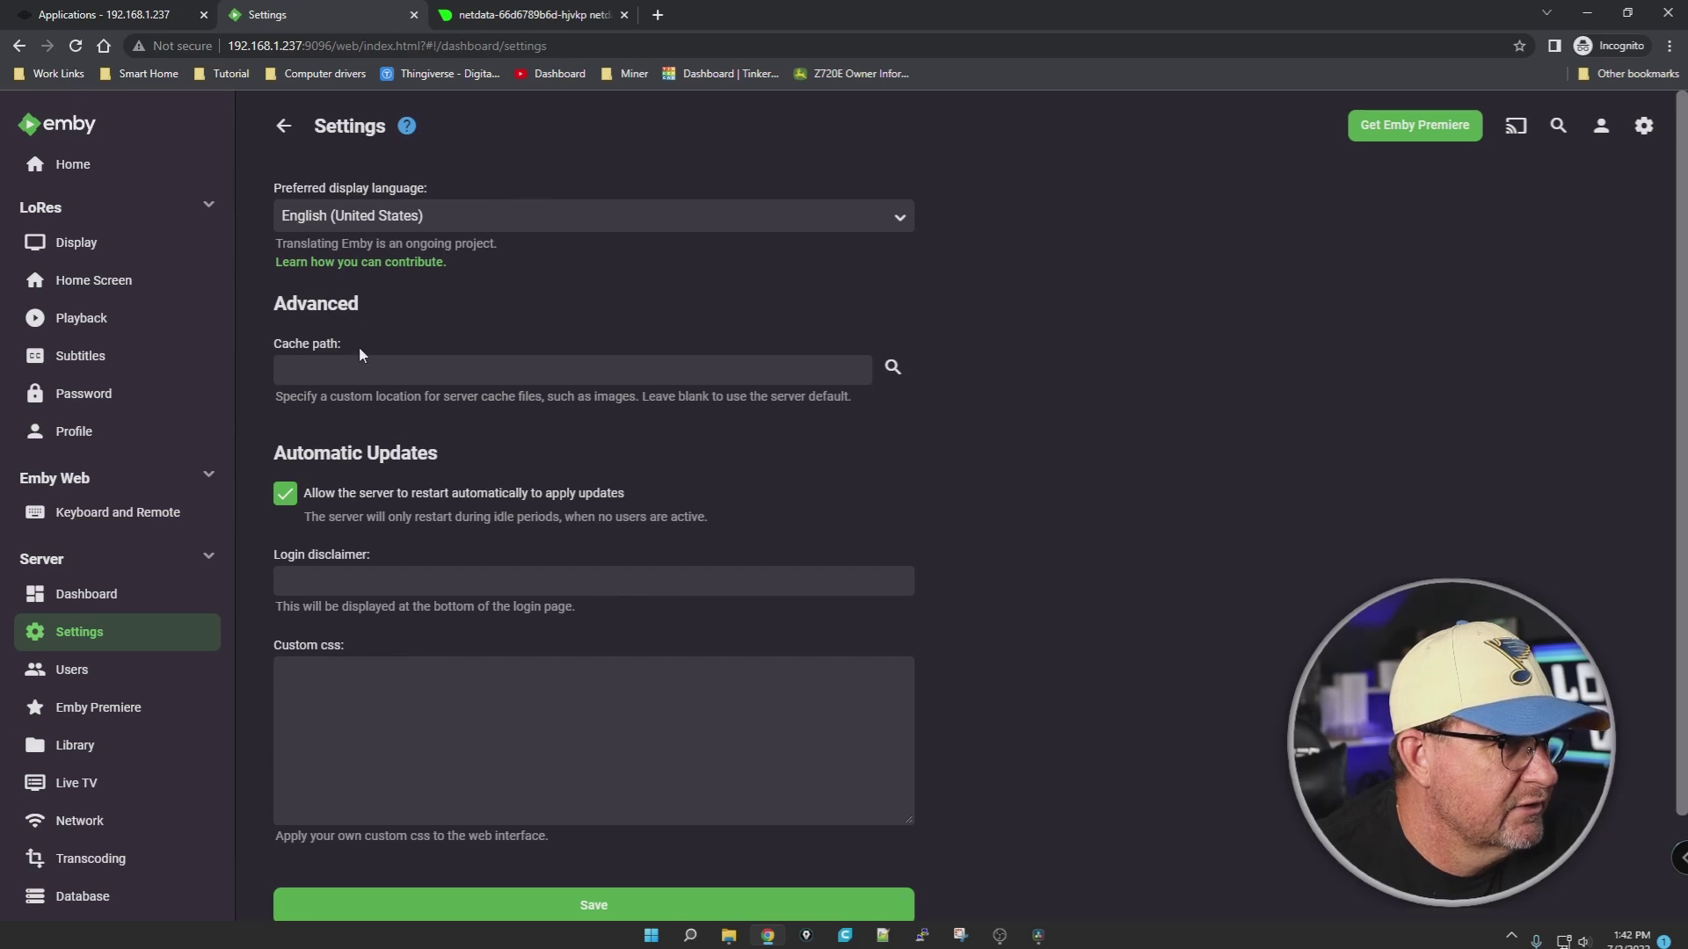
scroll(1123, 543, "down", 2)
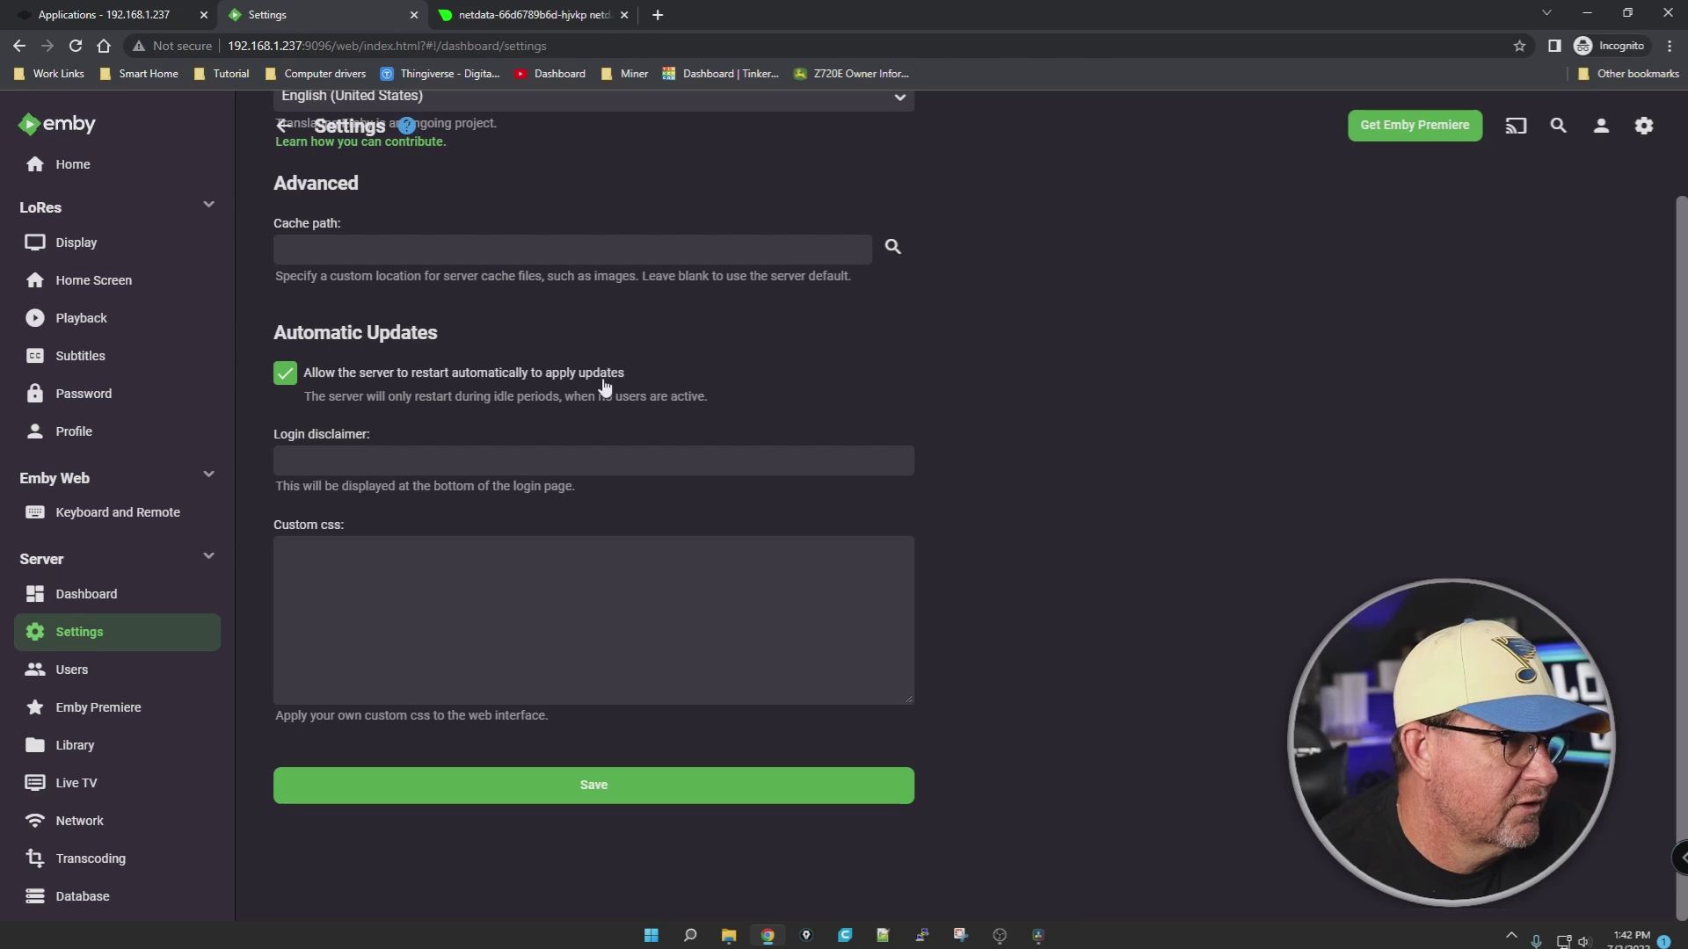
left_click(70, 677)
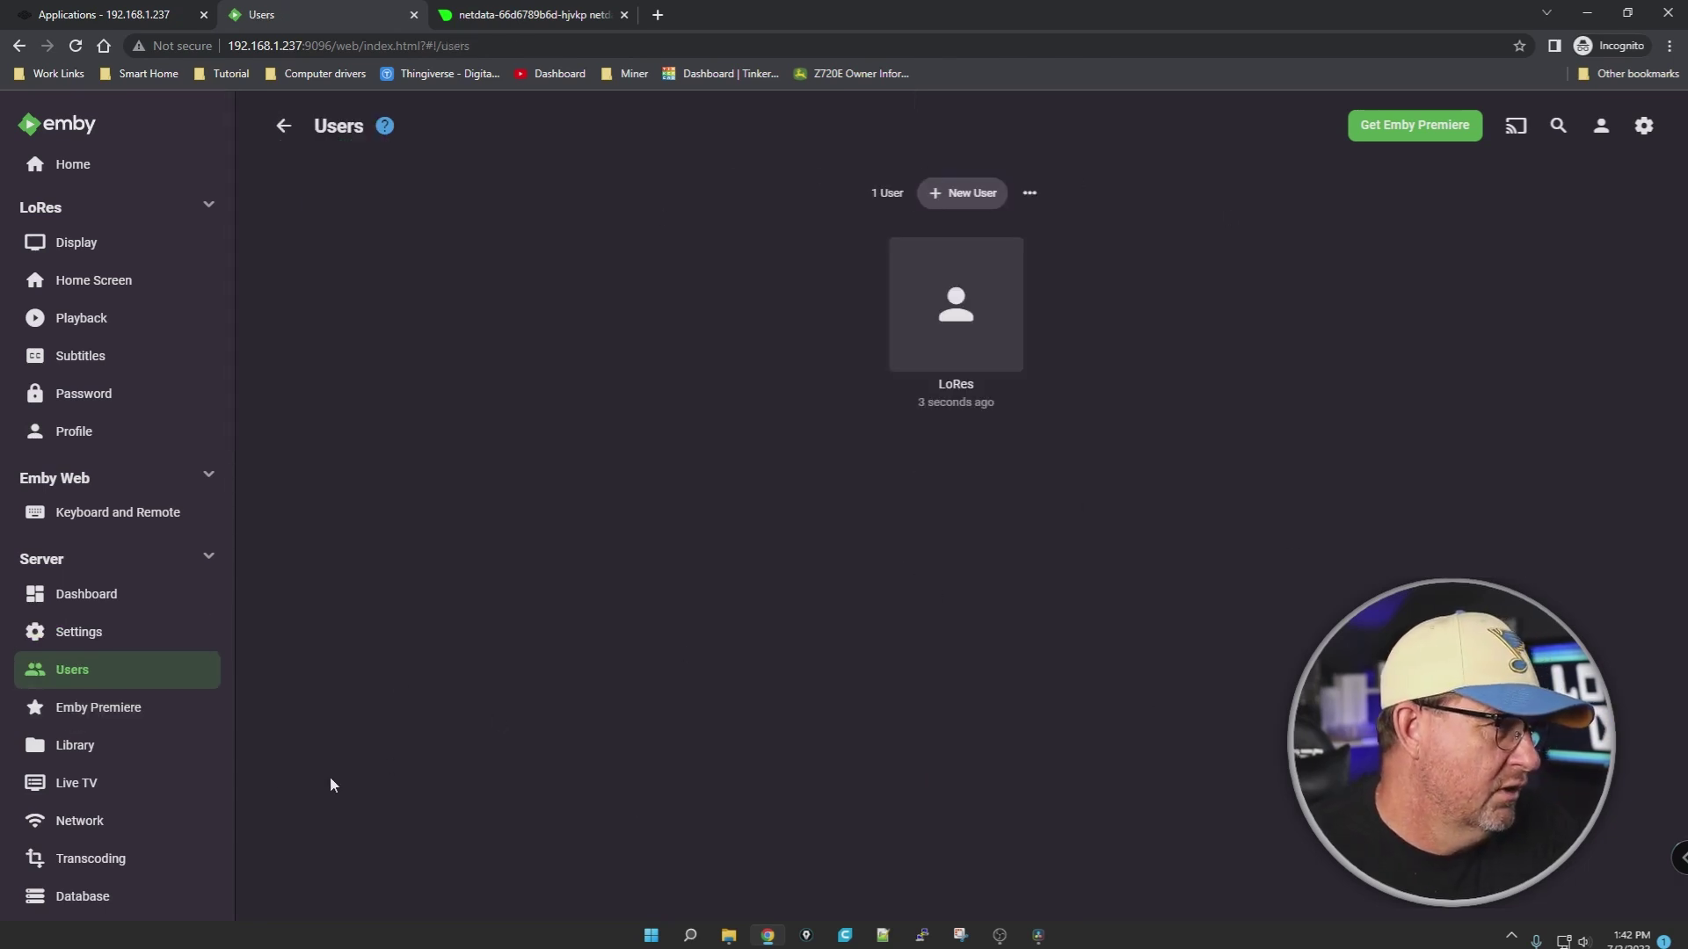
left_click(92, 710)
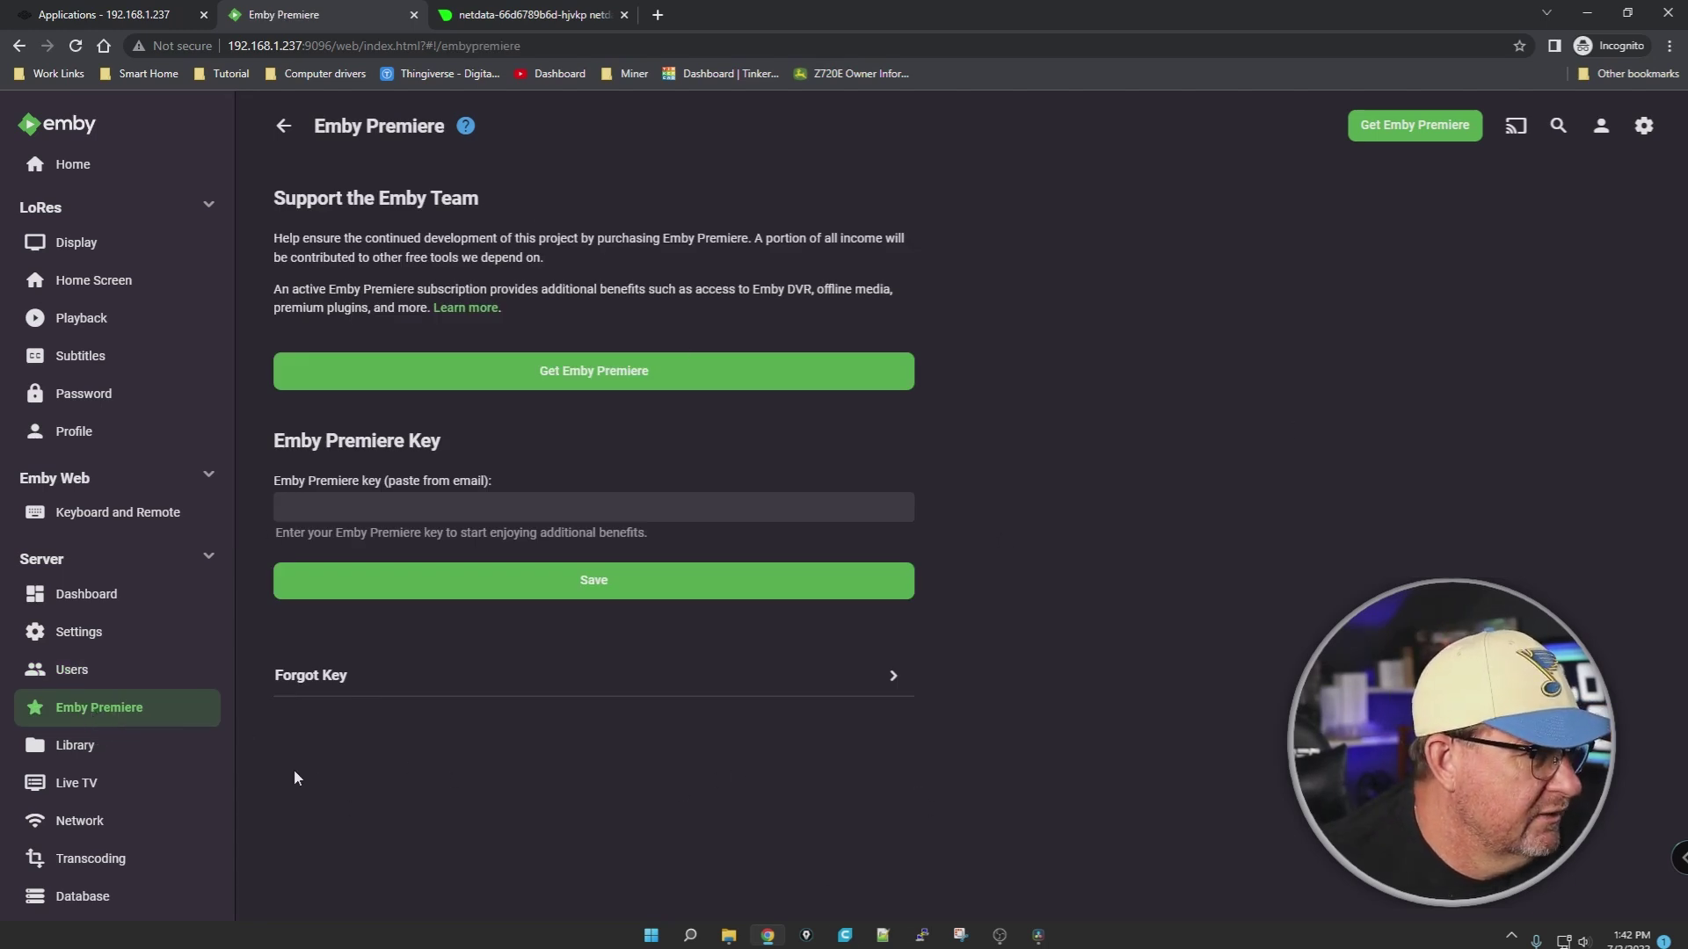
left_click(73, 752)
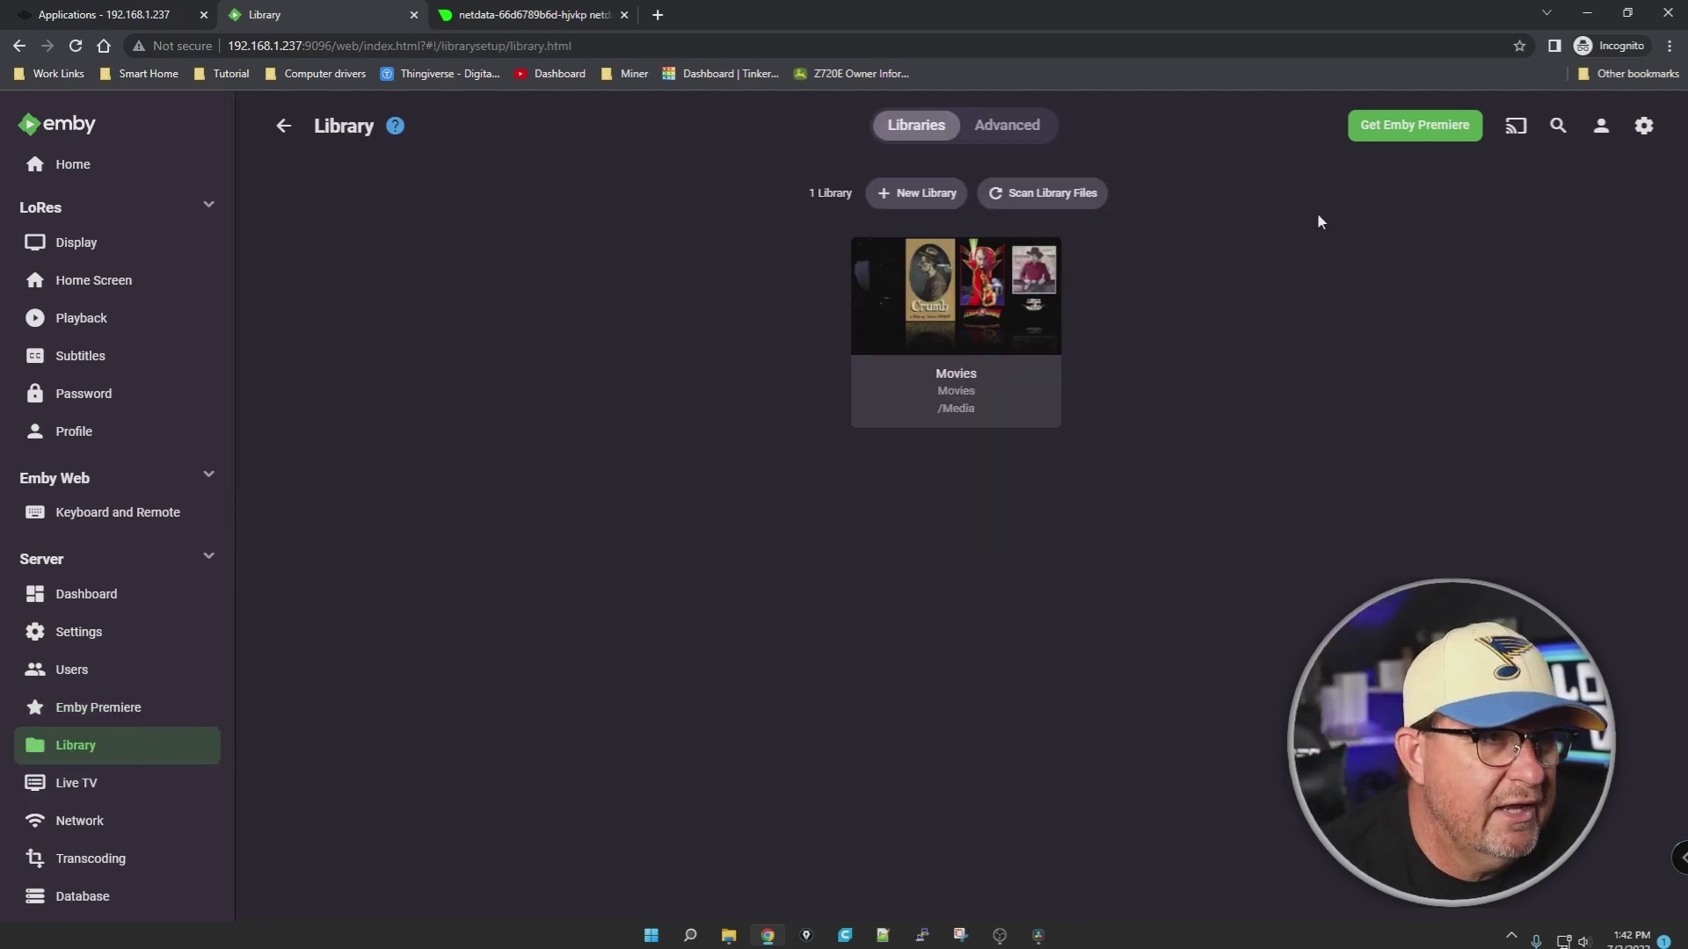
Step: Check the Advanced library options, then open and discard a New Library form, keeping only Movies
left_click(1020, 125)
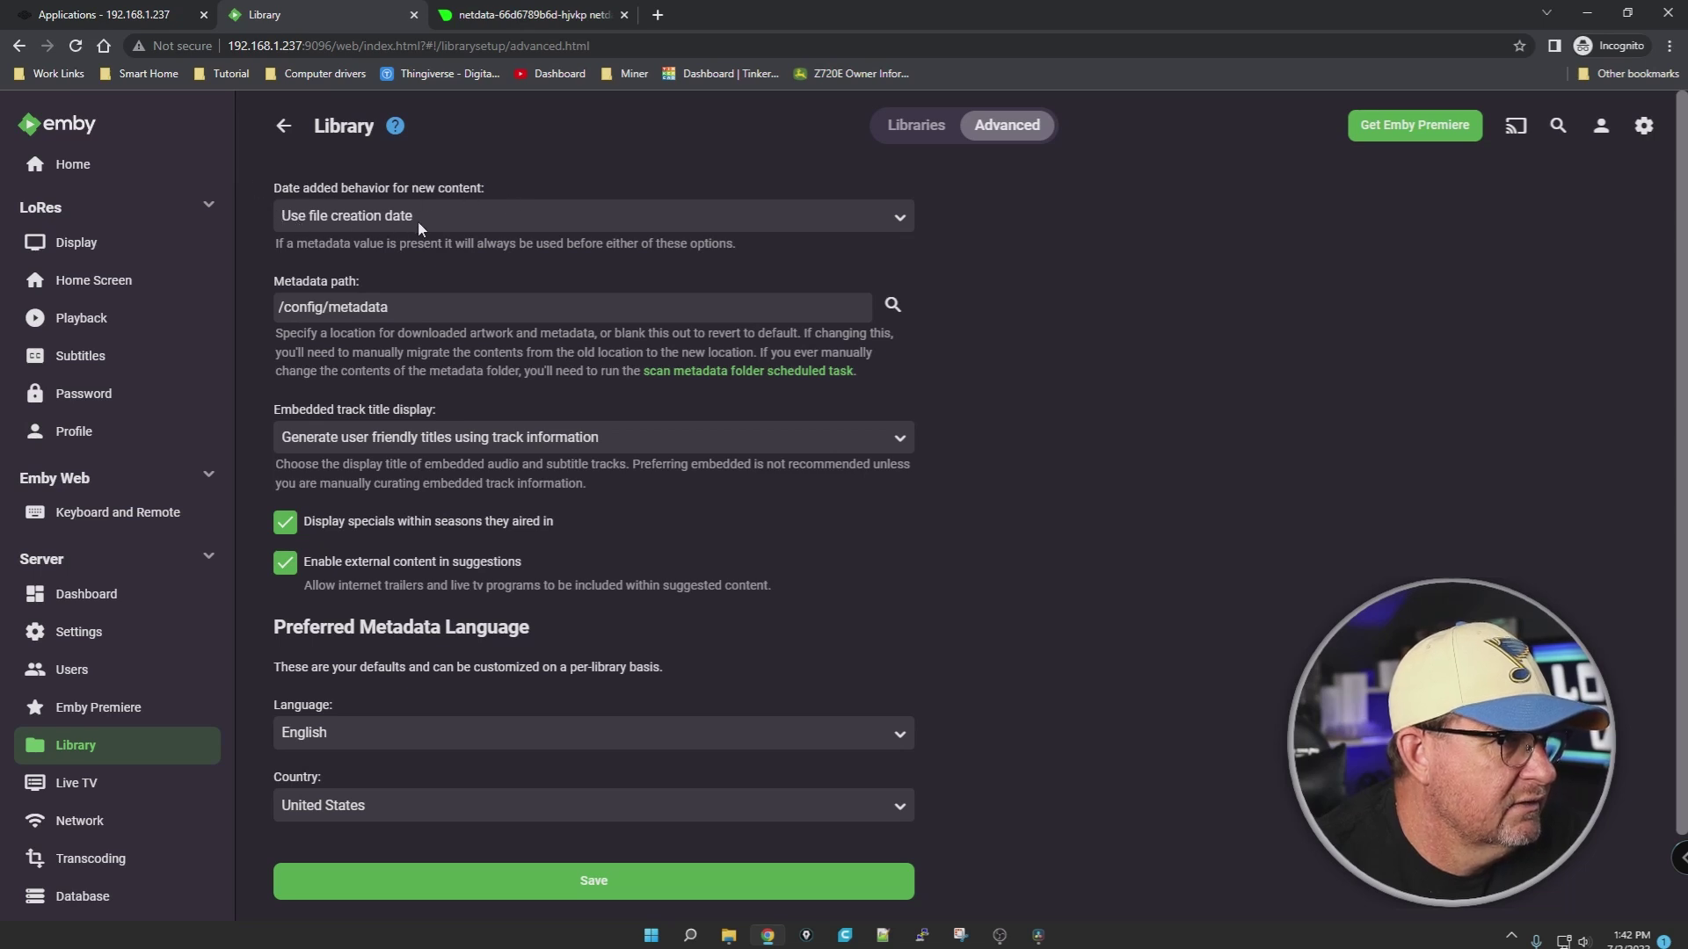
scroll(985, 593, "down", 2)
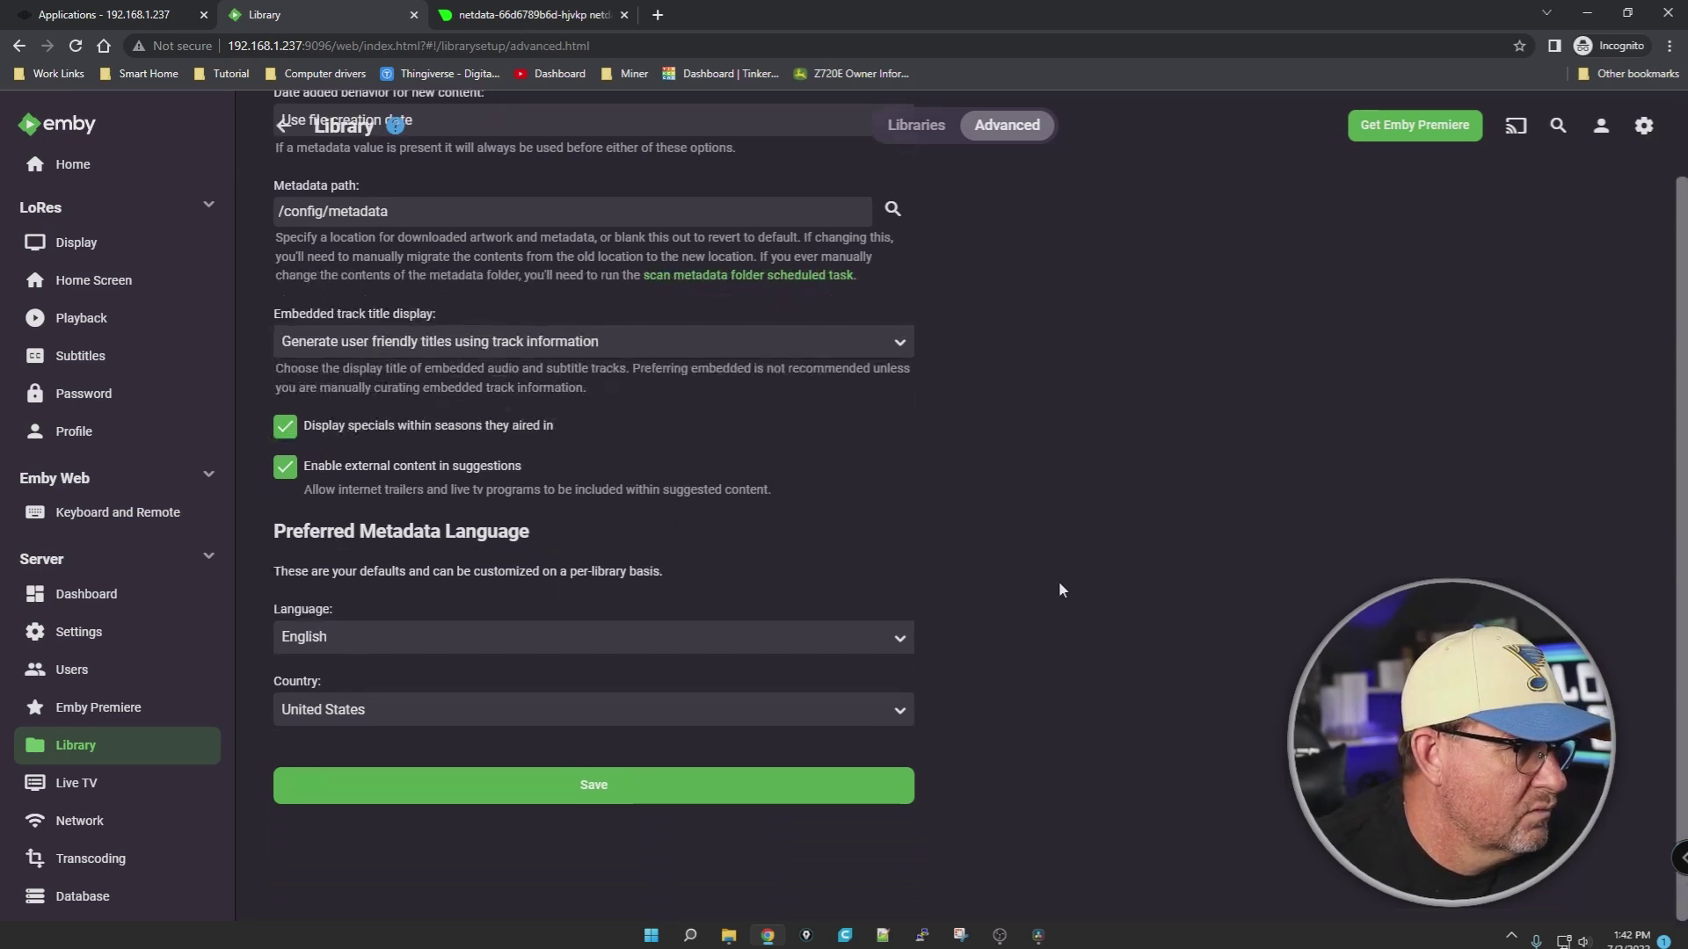
scroll(1060, 587, "up", 2)
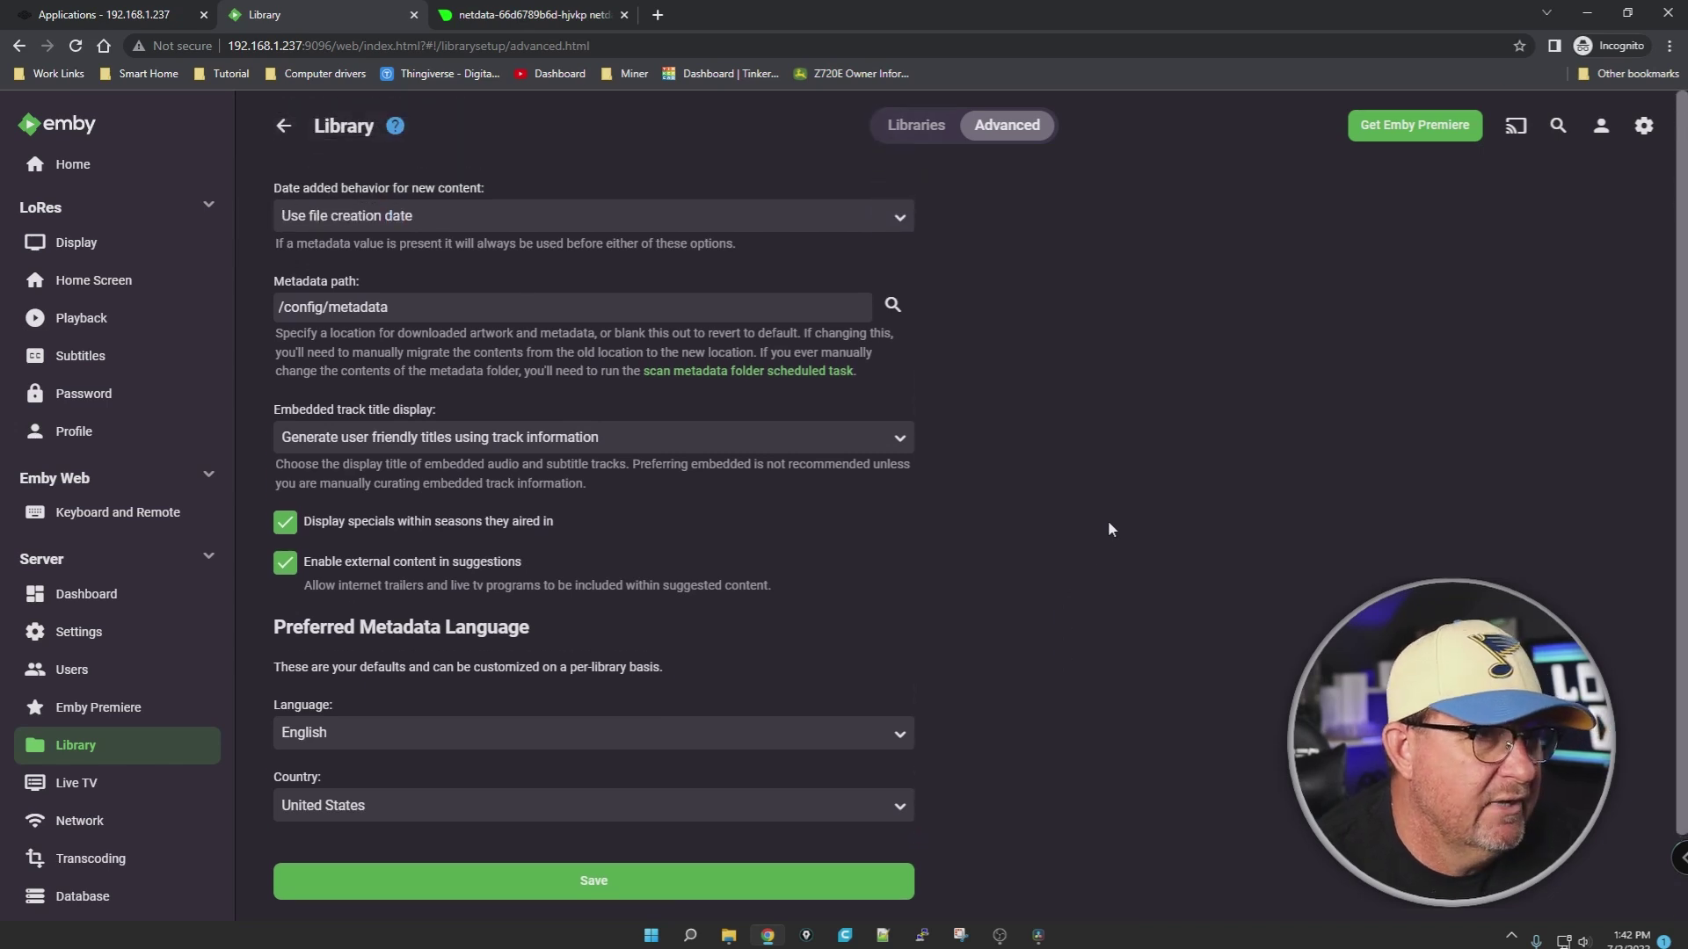
left_click(916, 126)
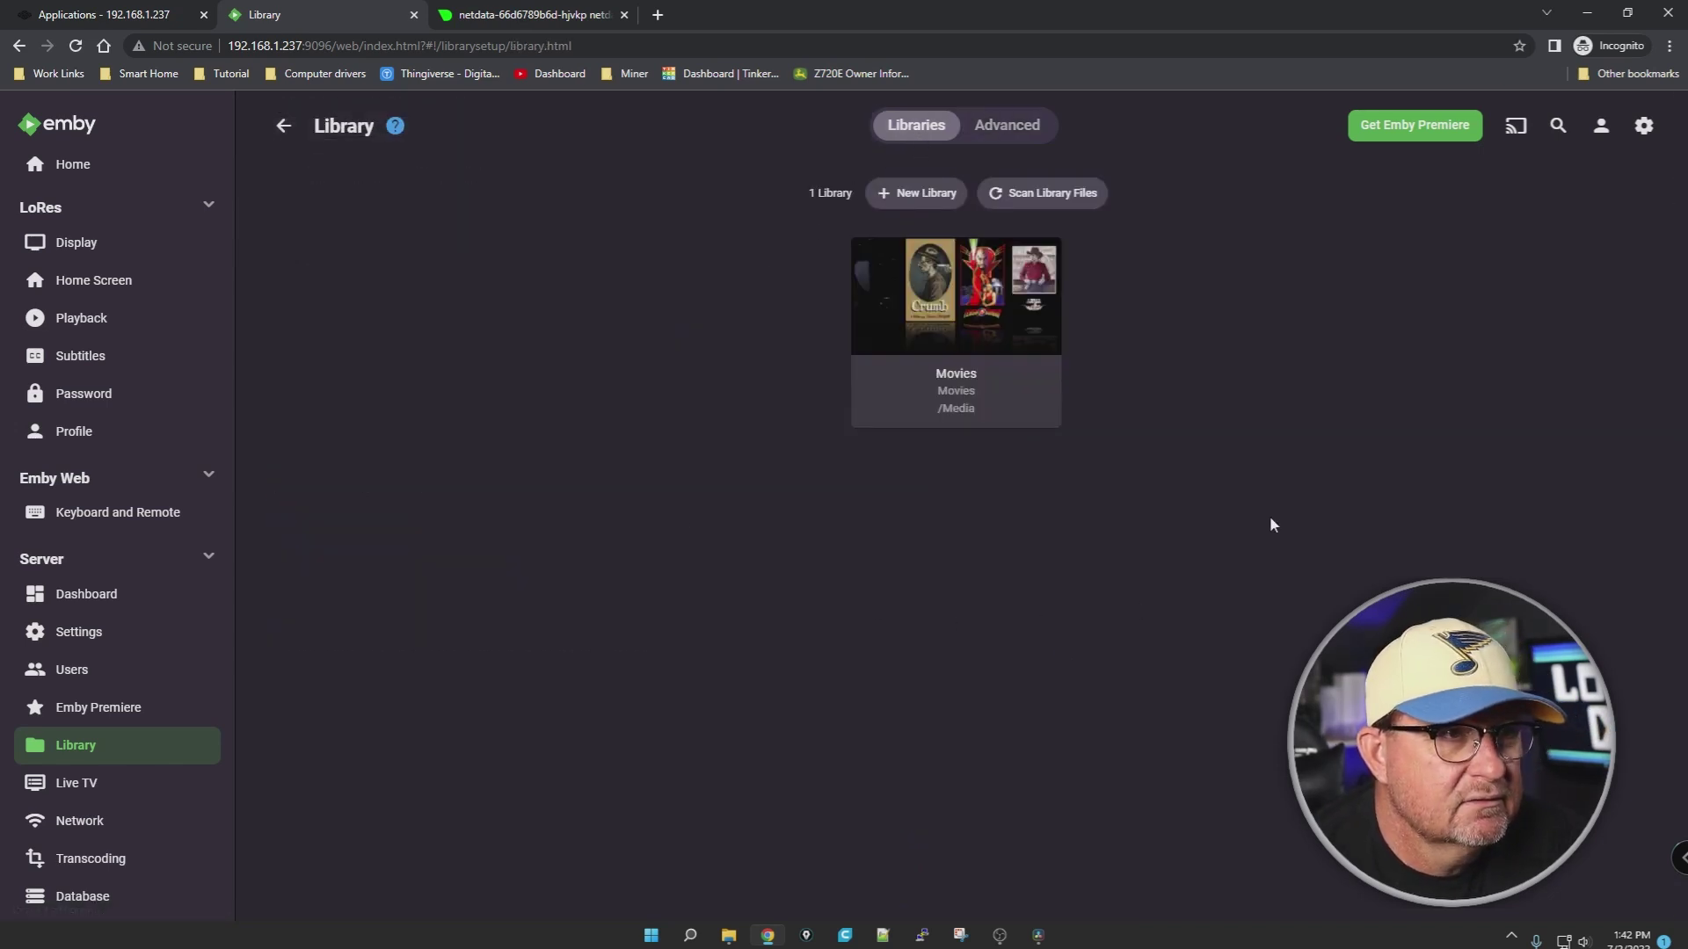
left_click(901, 193)
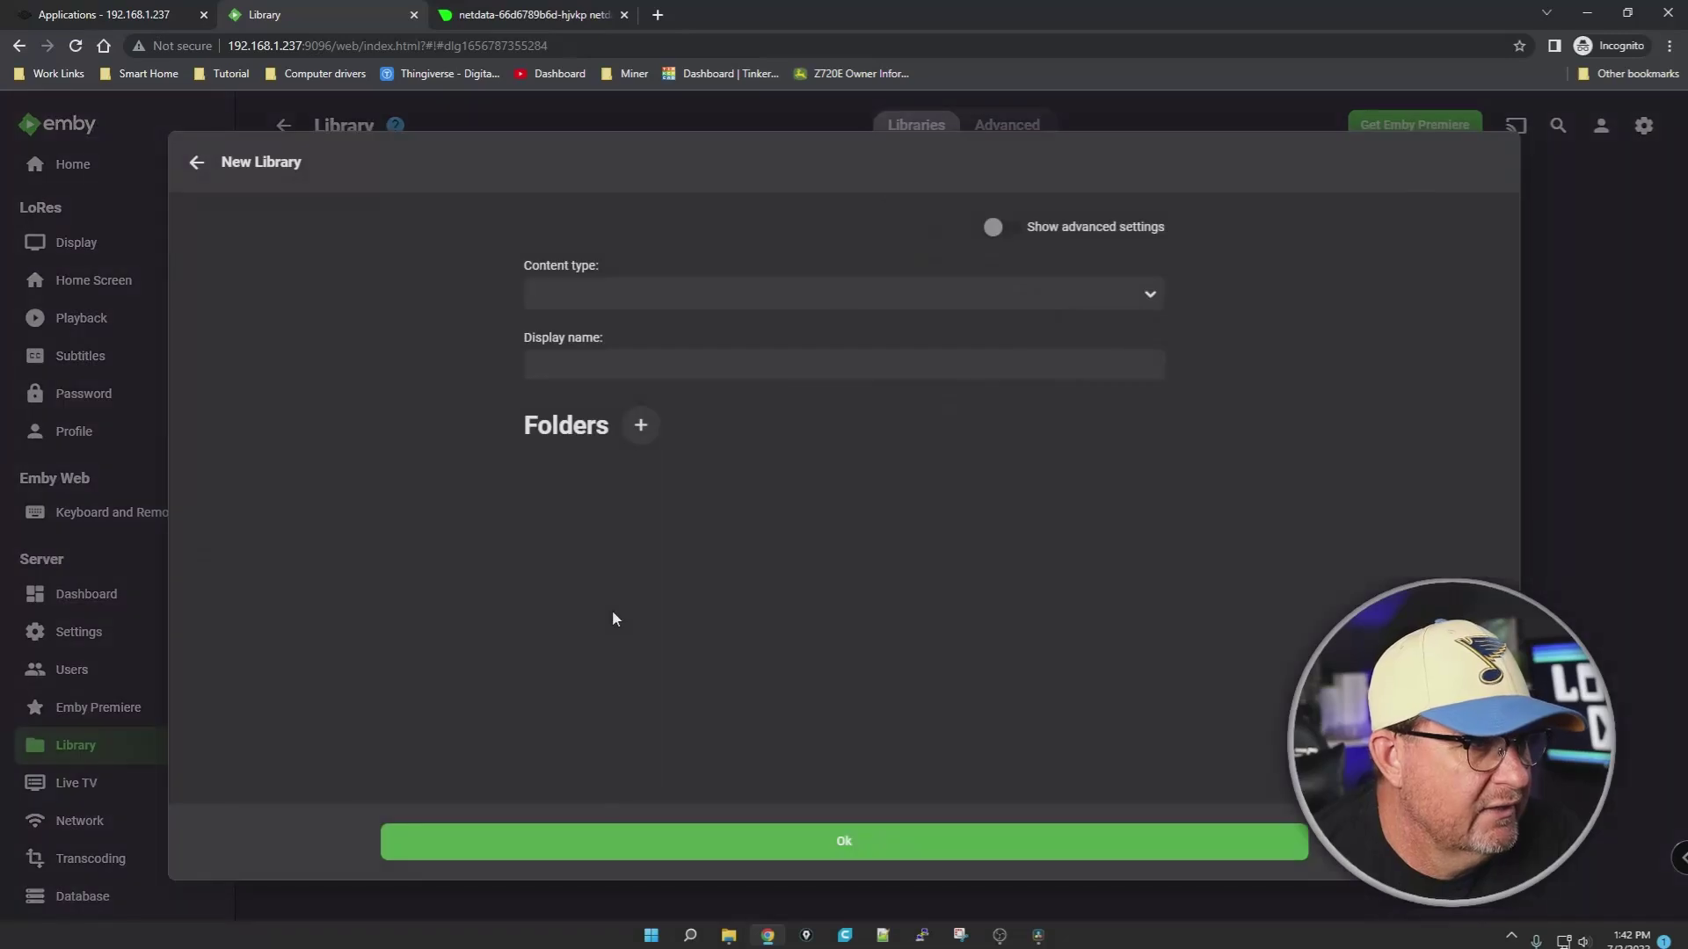
left_click(883, 841)
left_click(199, 164)
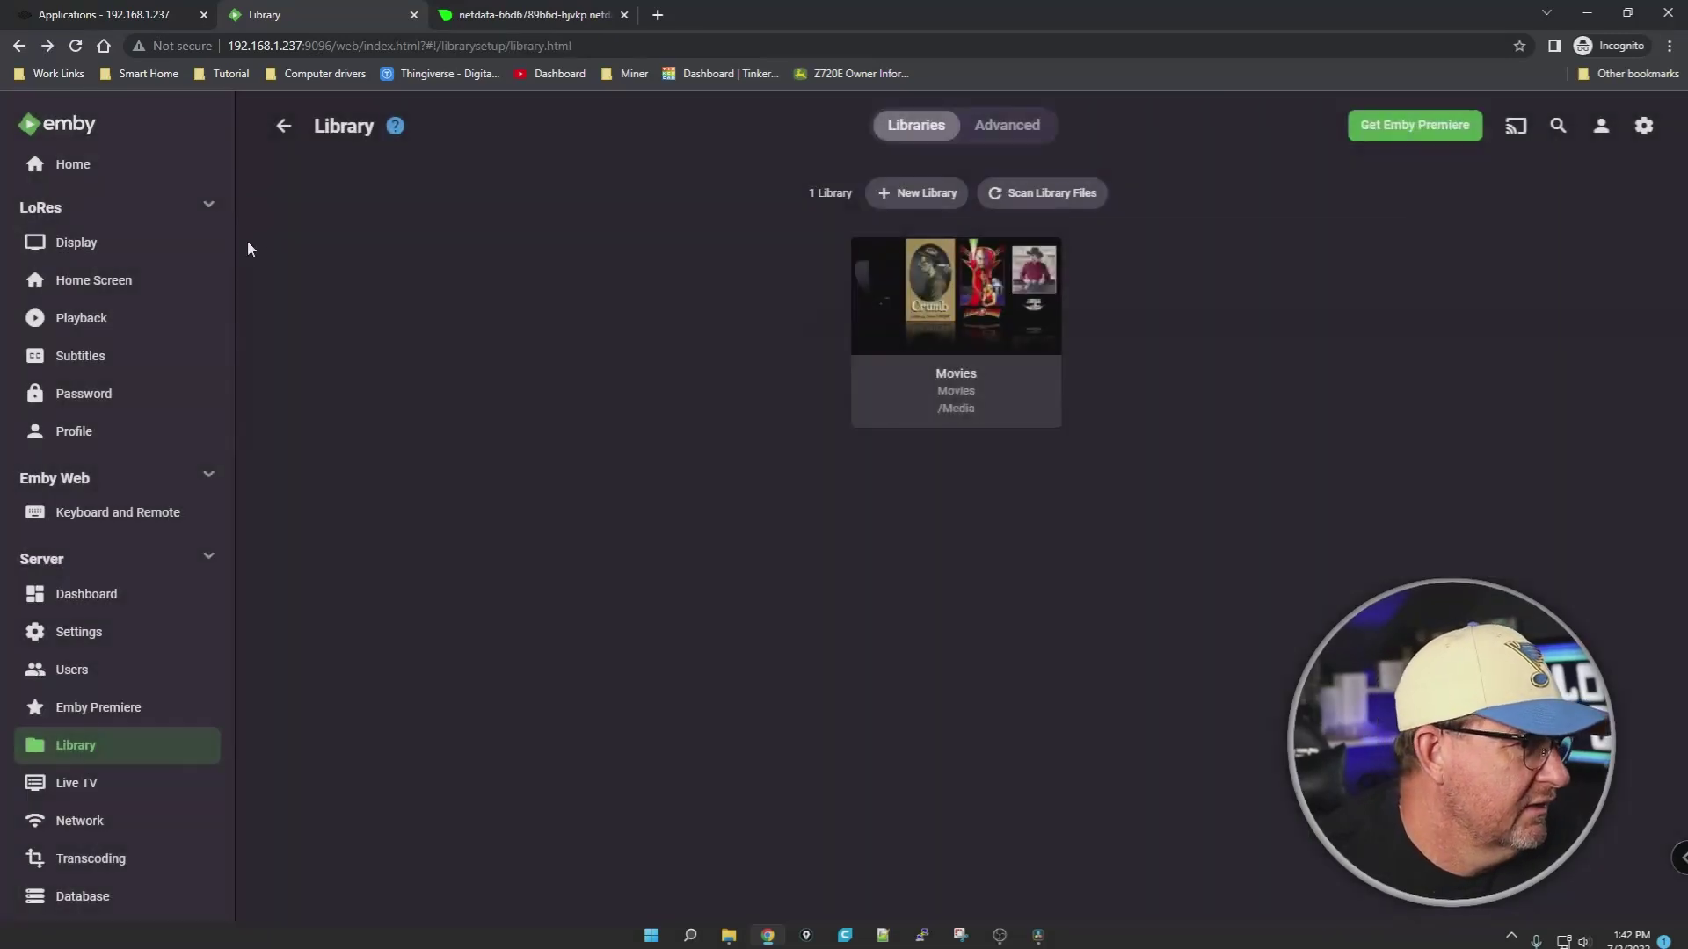
scroll(97, 668, "down", 3)
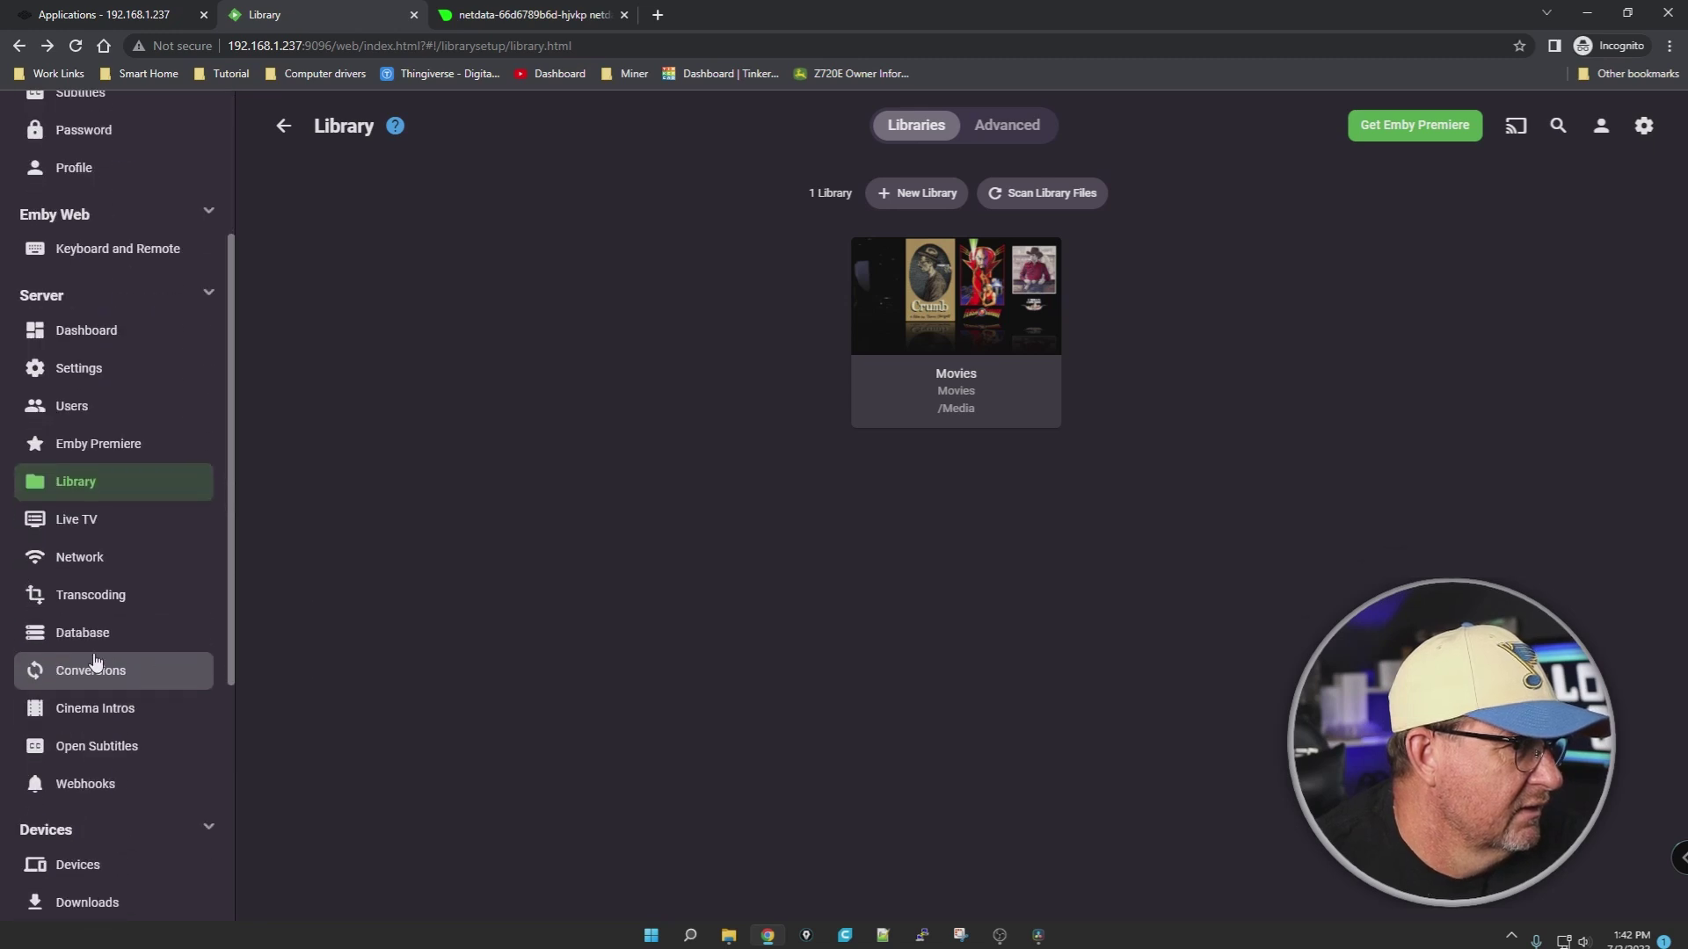
Step: Preview the HD Homerun Live TV source setup, back out without adding it, and open Network settings
left_click(66, 526)
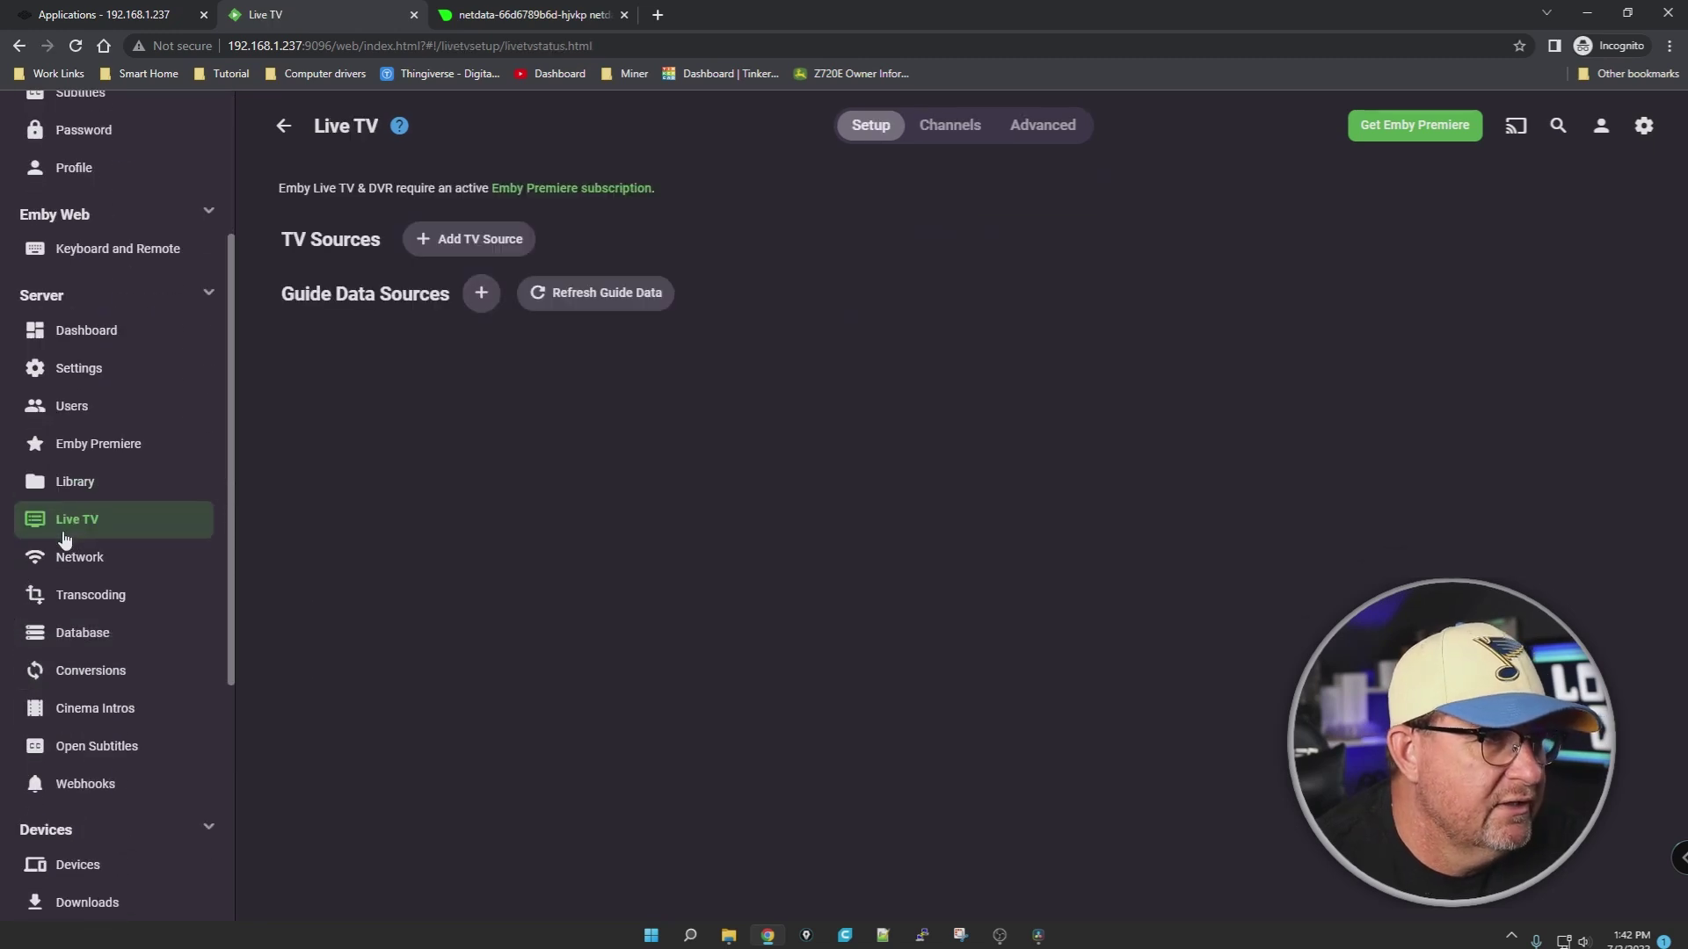
left_click(435, 247)
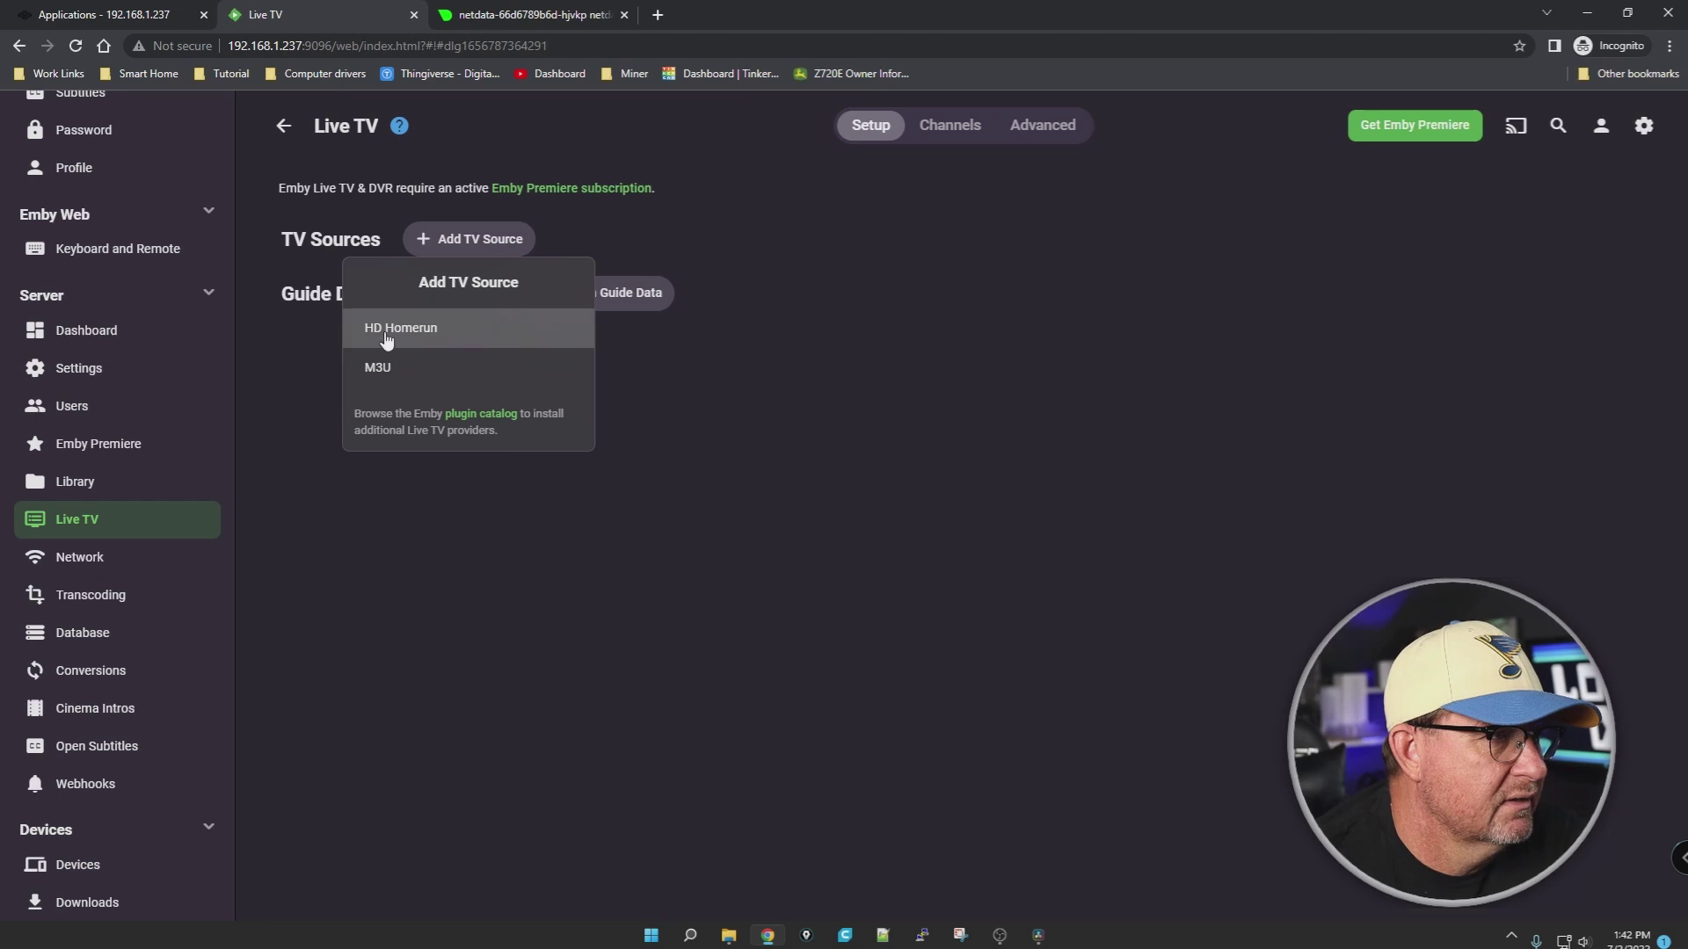
left_click(426, 337)
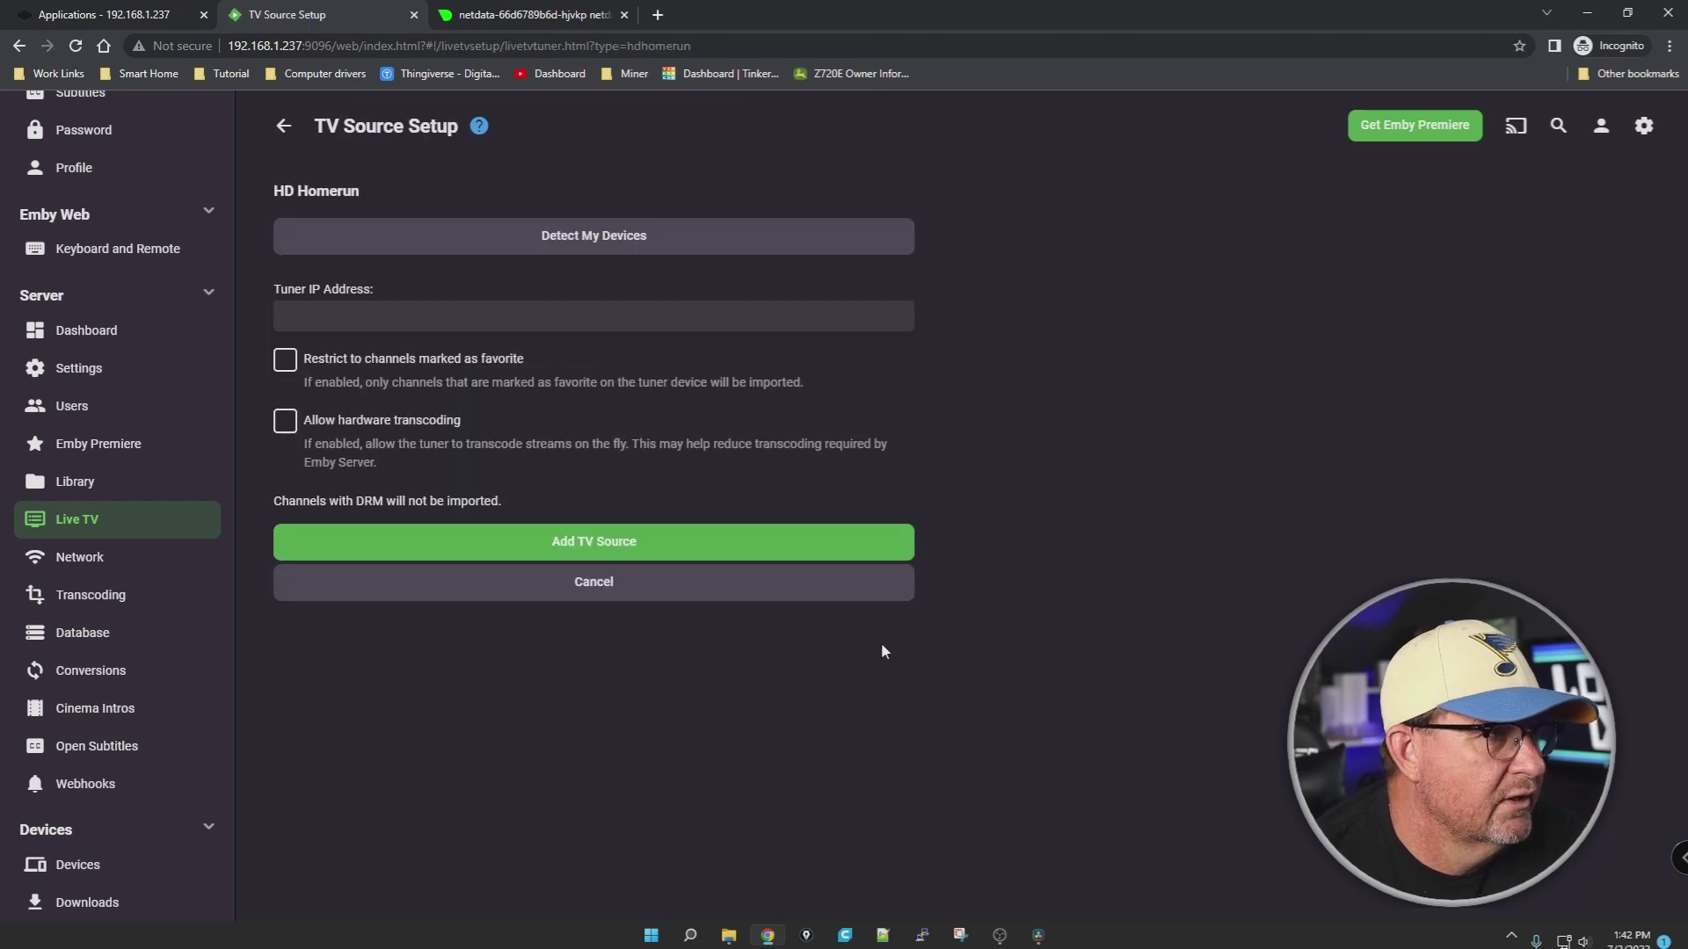
left_click(284, 125)
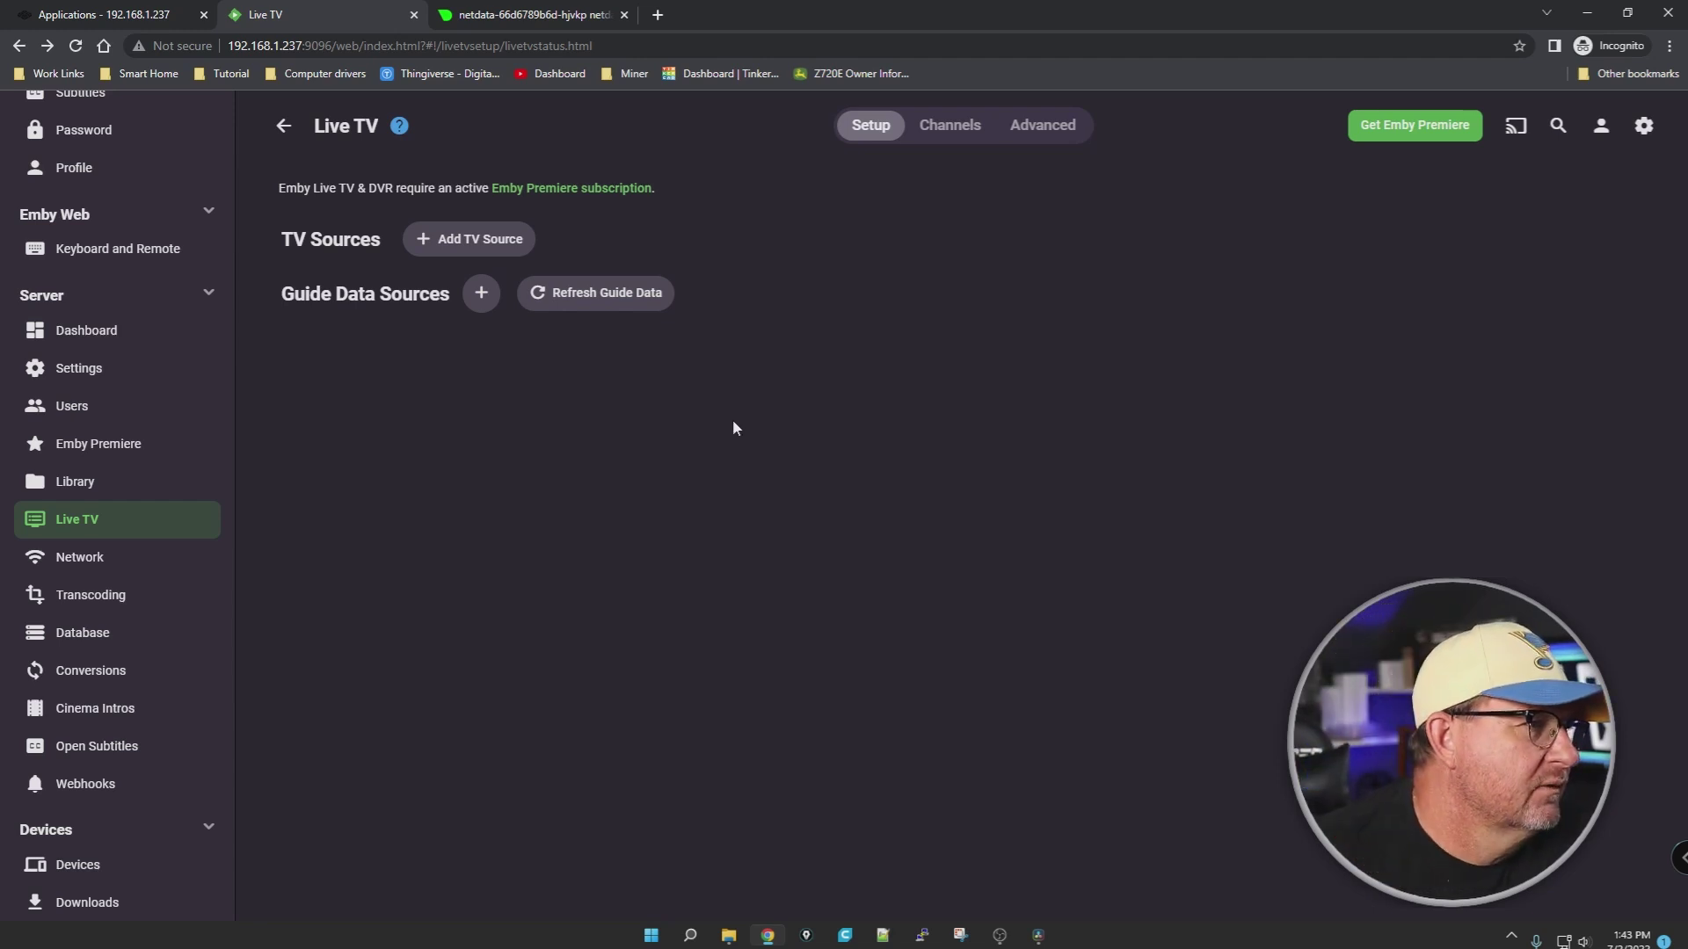
left_click(129, 557)
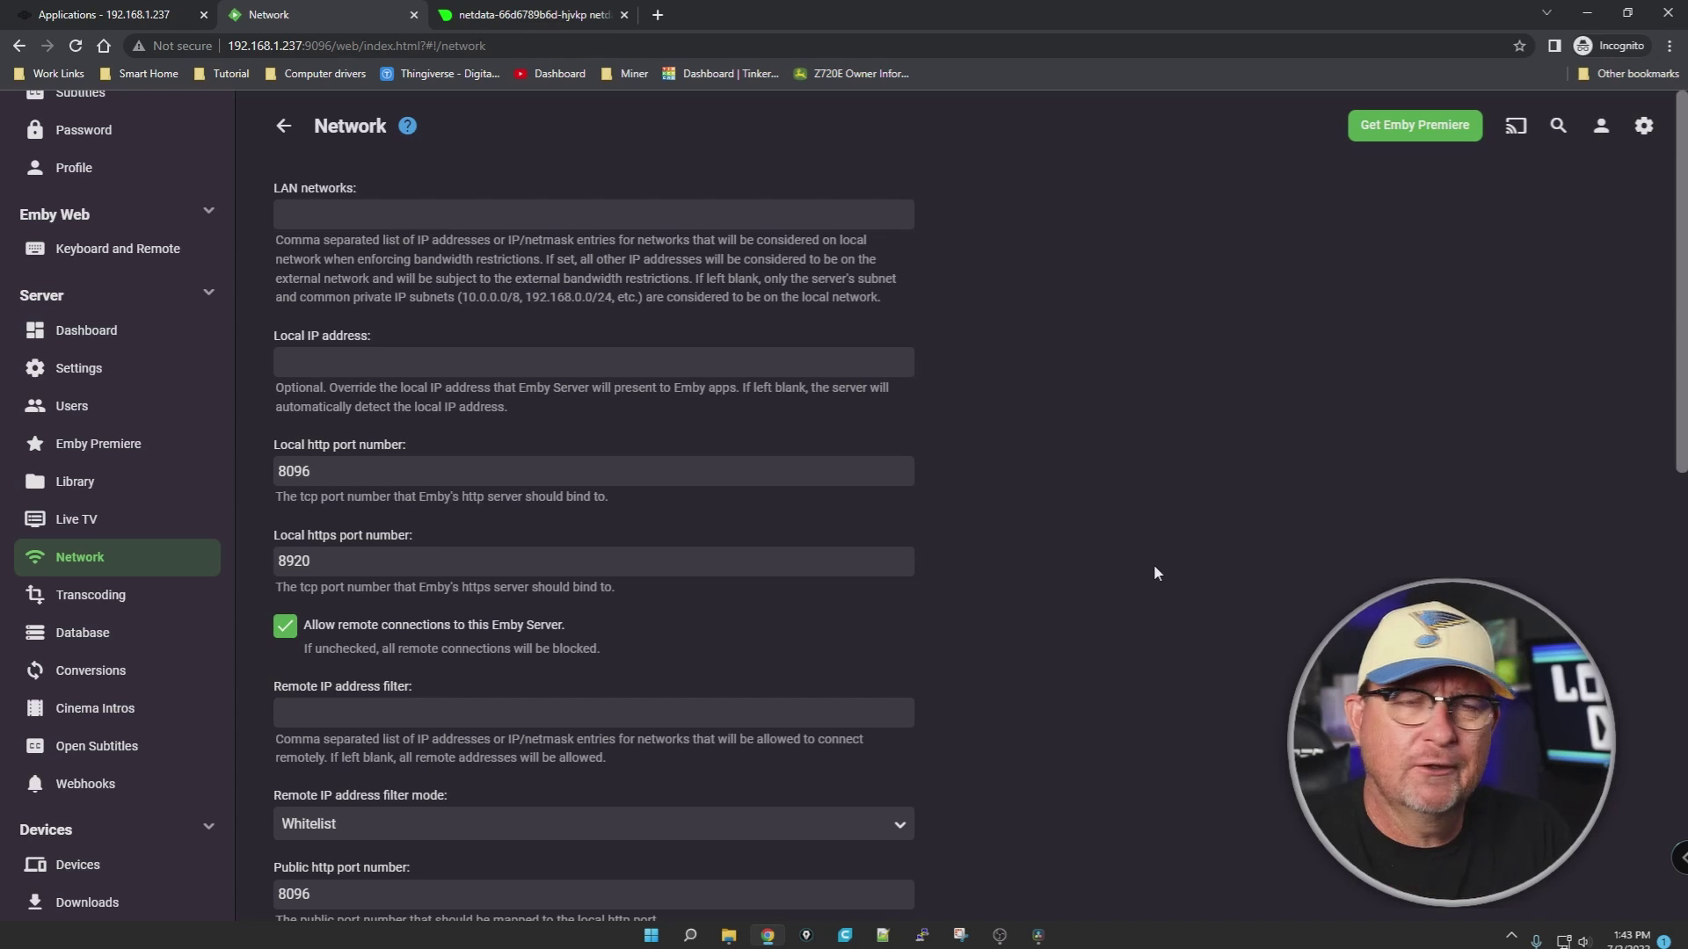
Step: Scroll through the Transcoding settings, then move on to the Database settings page
left_click(66, 599)
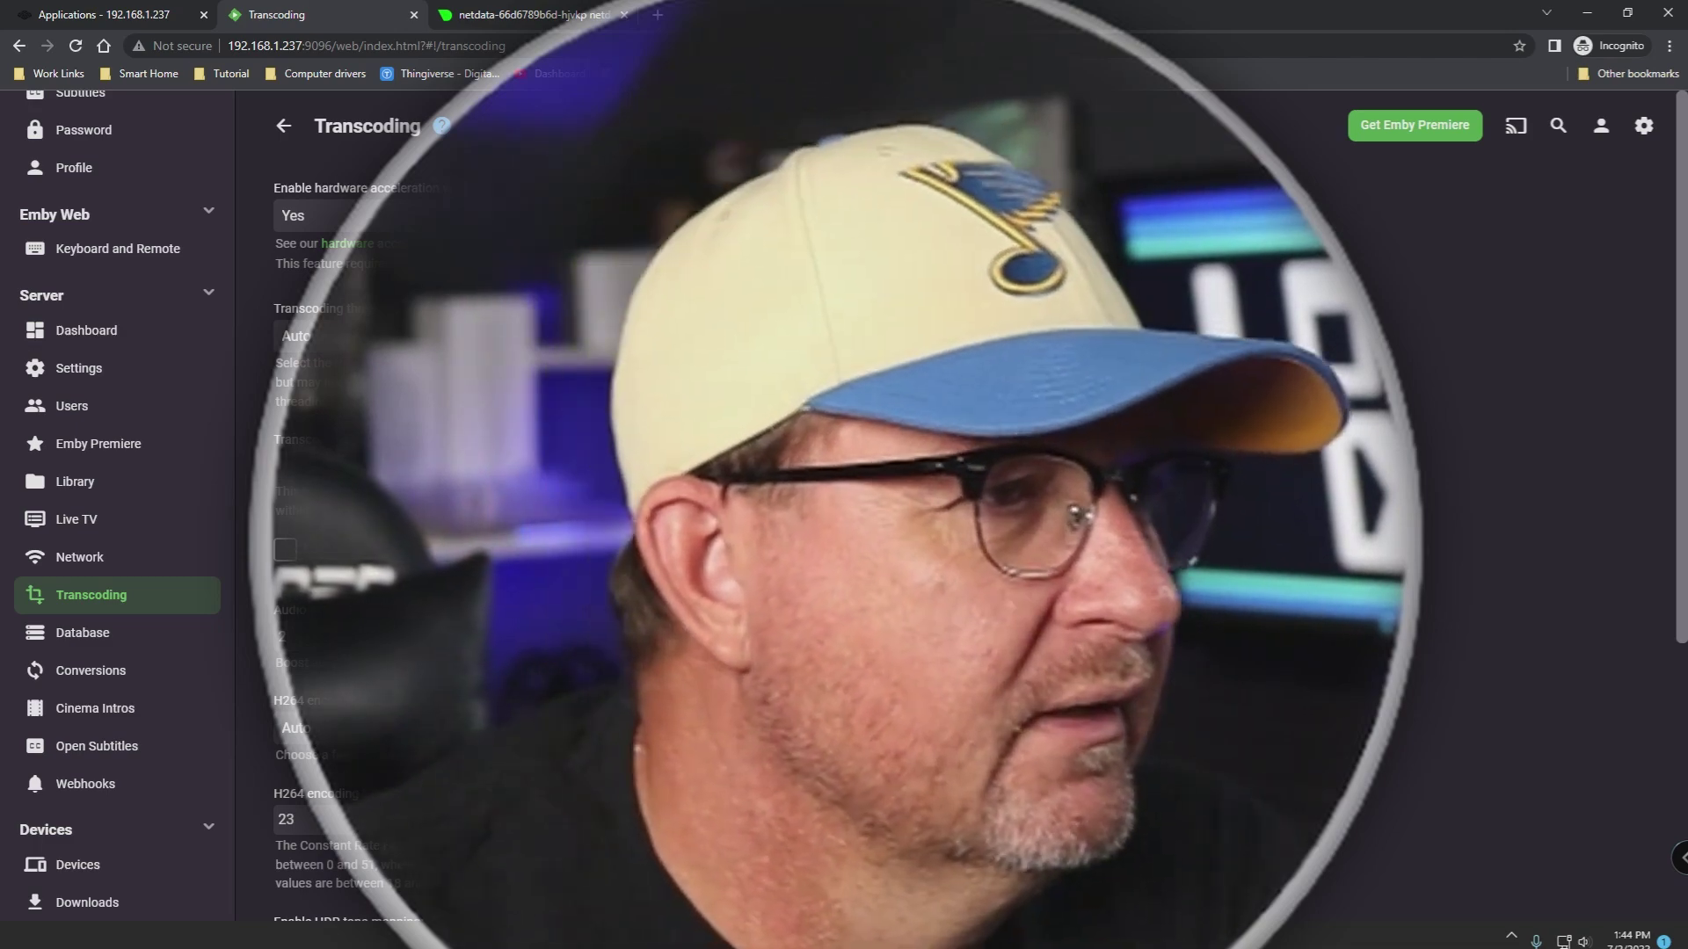
scroll(844, 528, "down", 5)
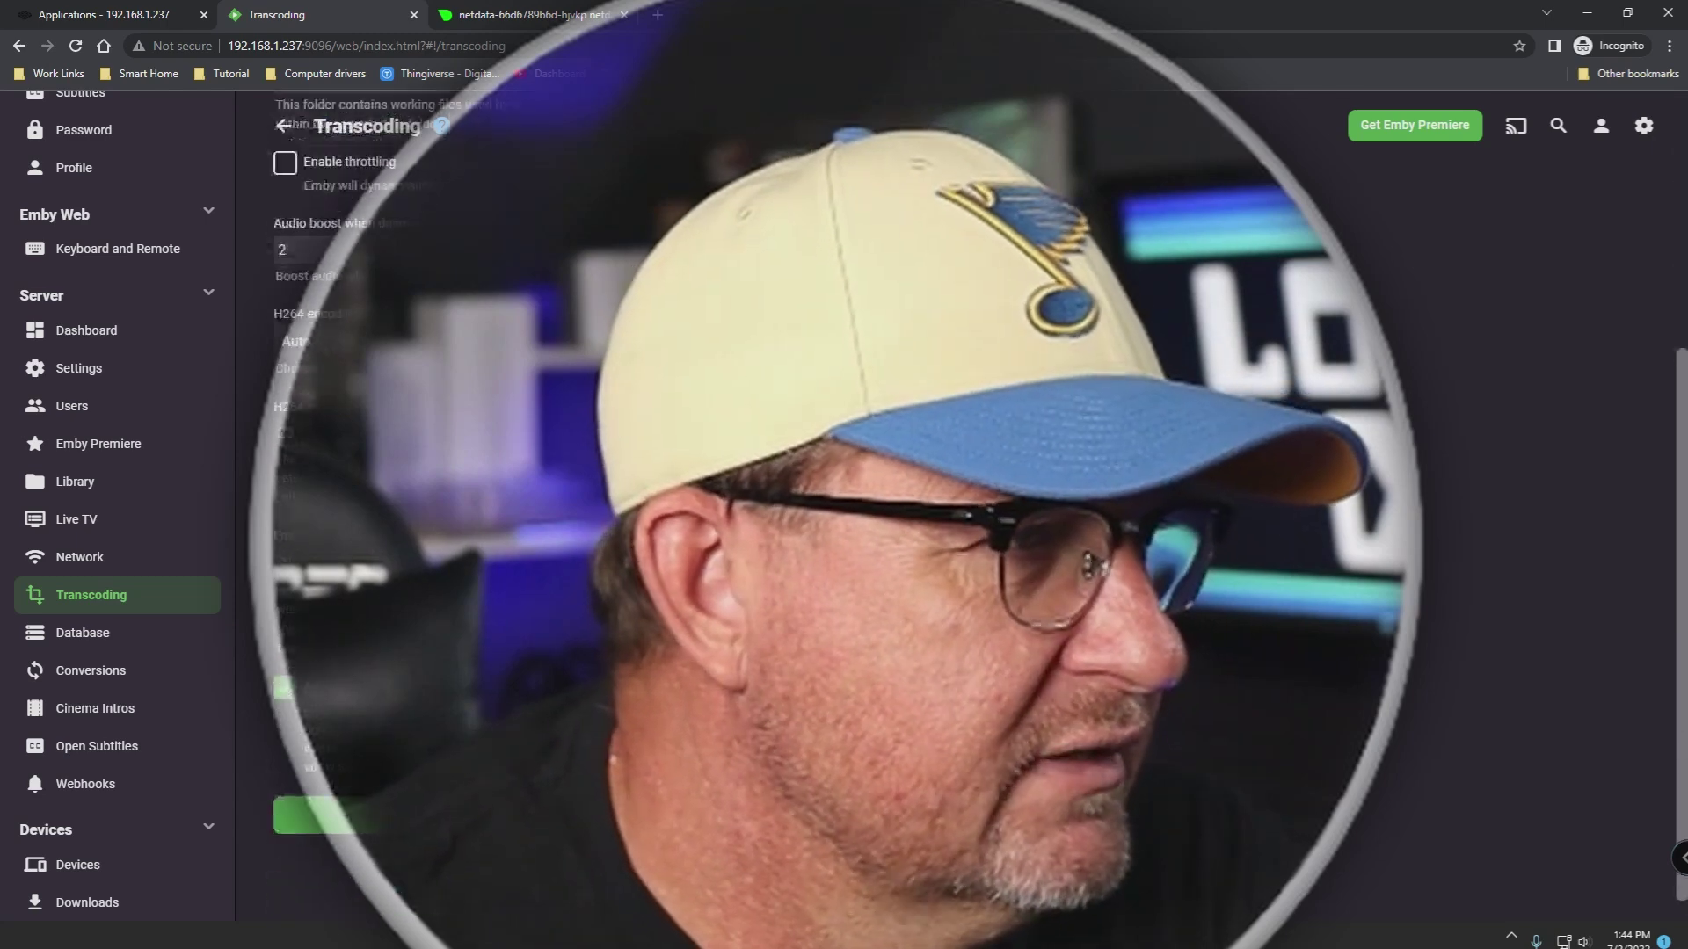
left_click(123, 633)
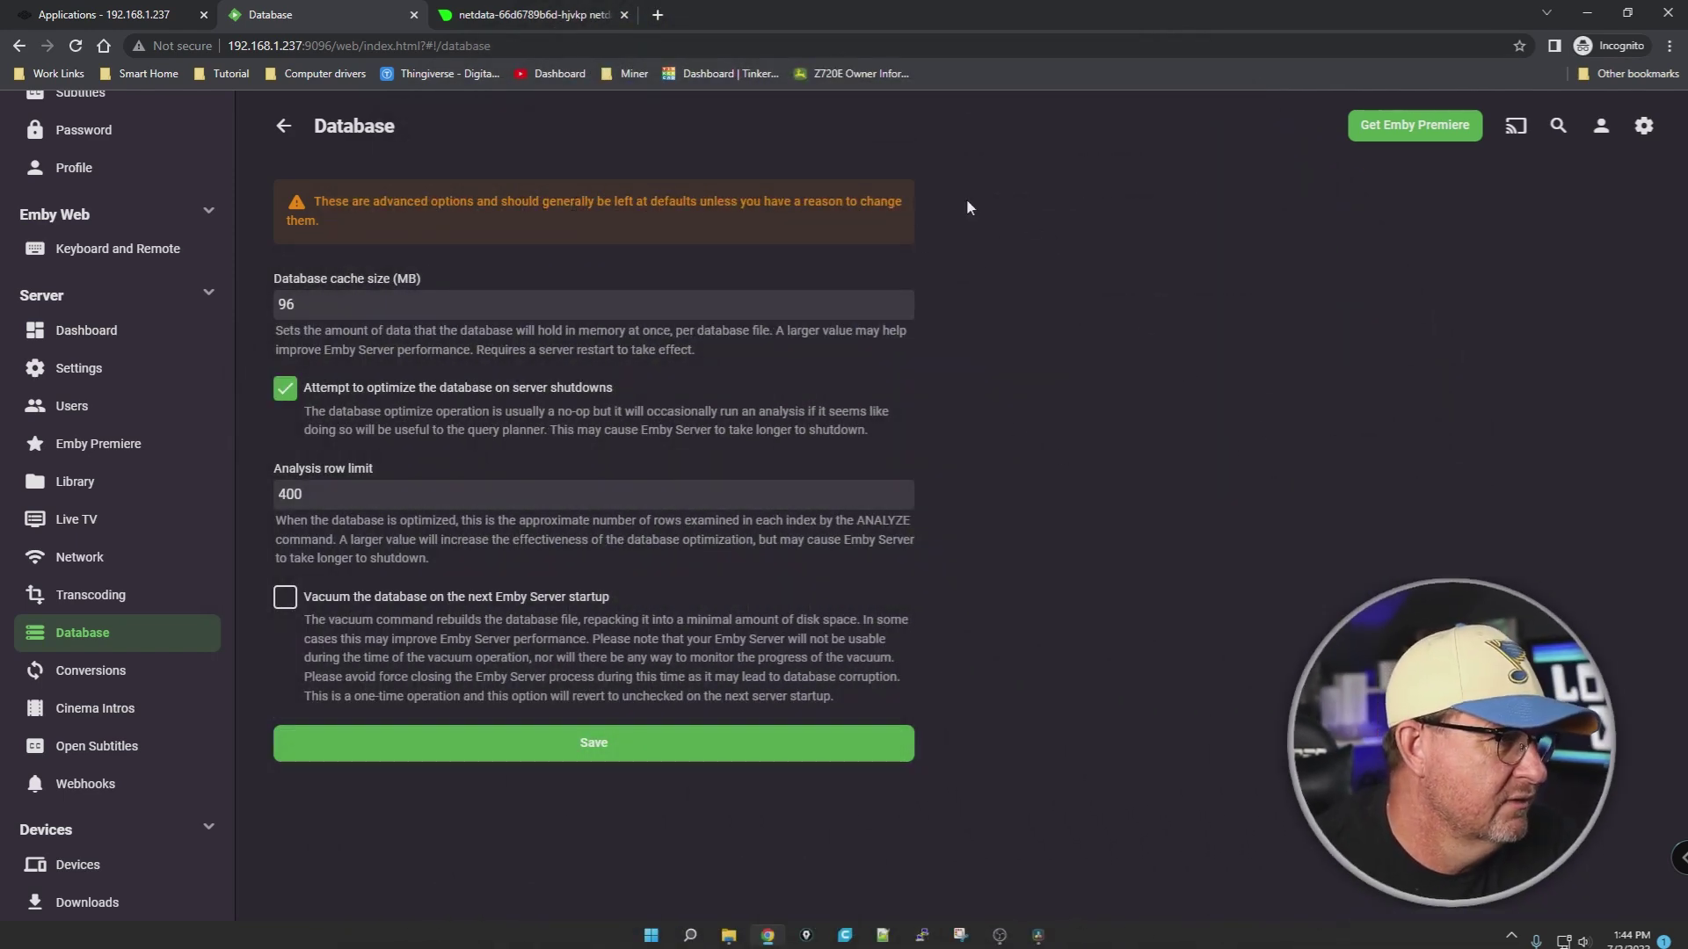
Step: Pass through Conversions and enable cinema intros for both Movies and Episodes
left_click(123, 675)
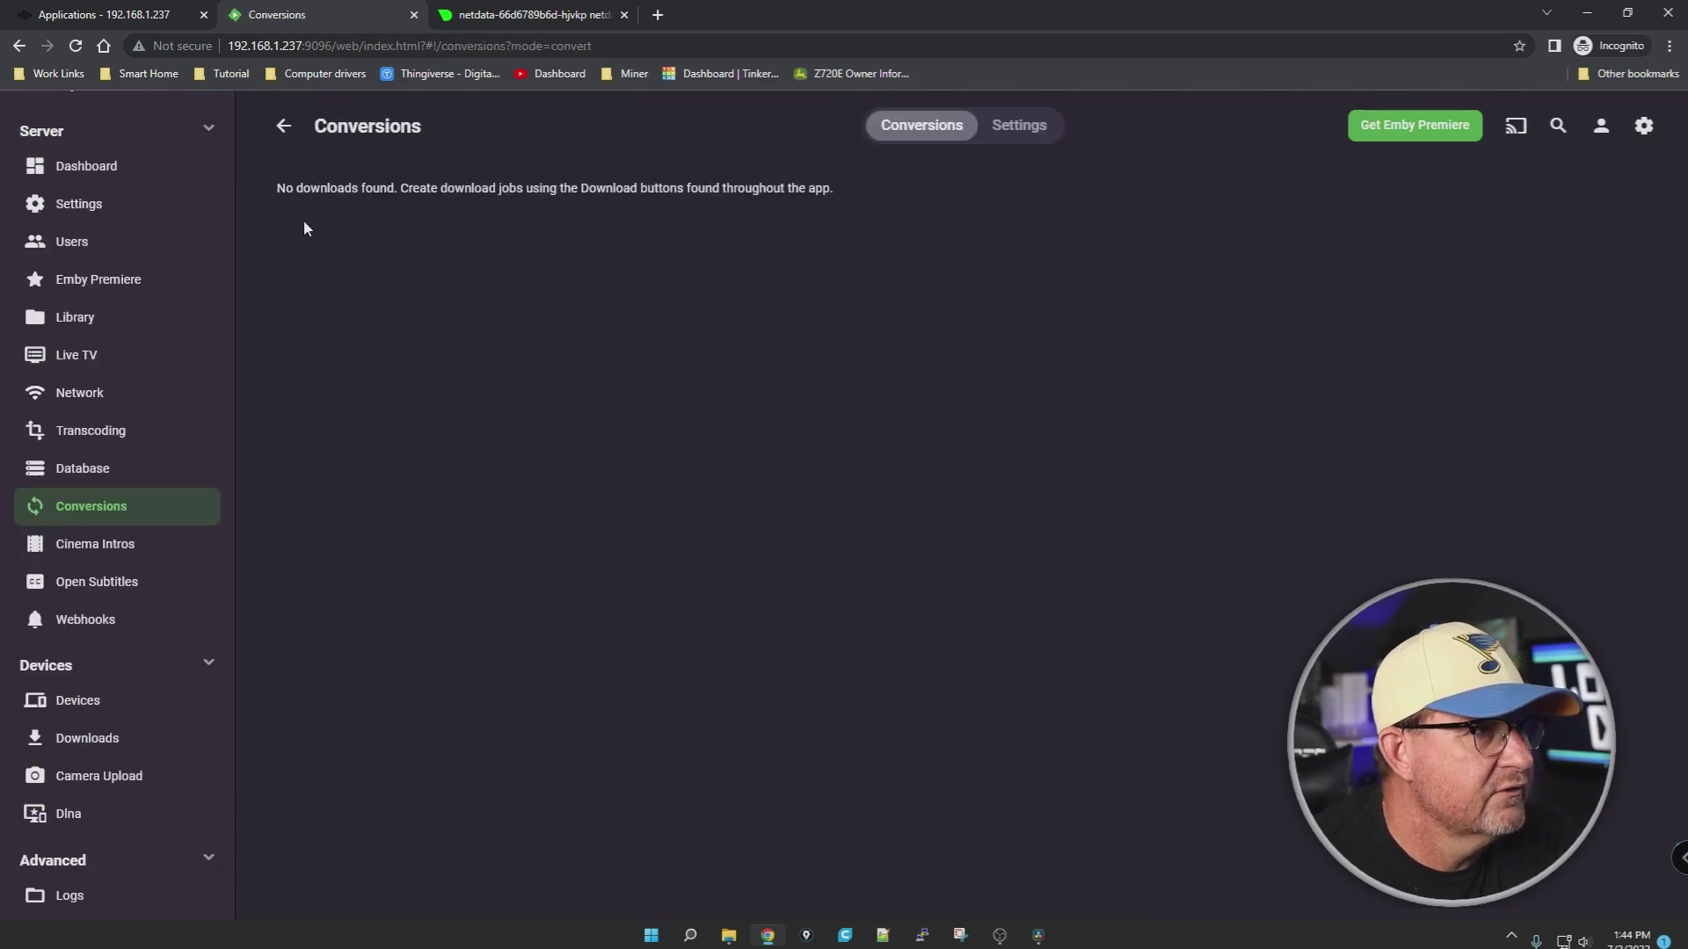
left_click(91, 544)
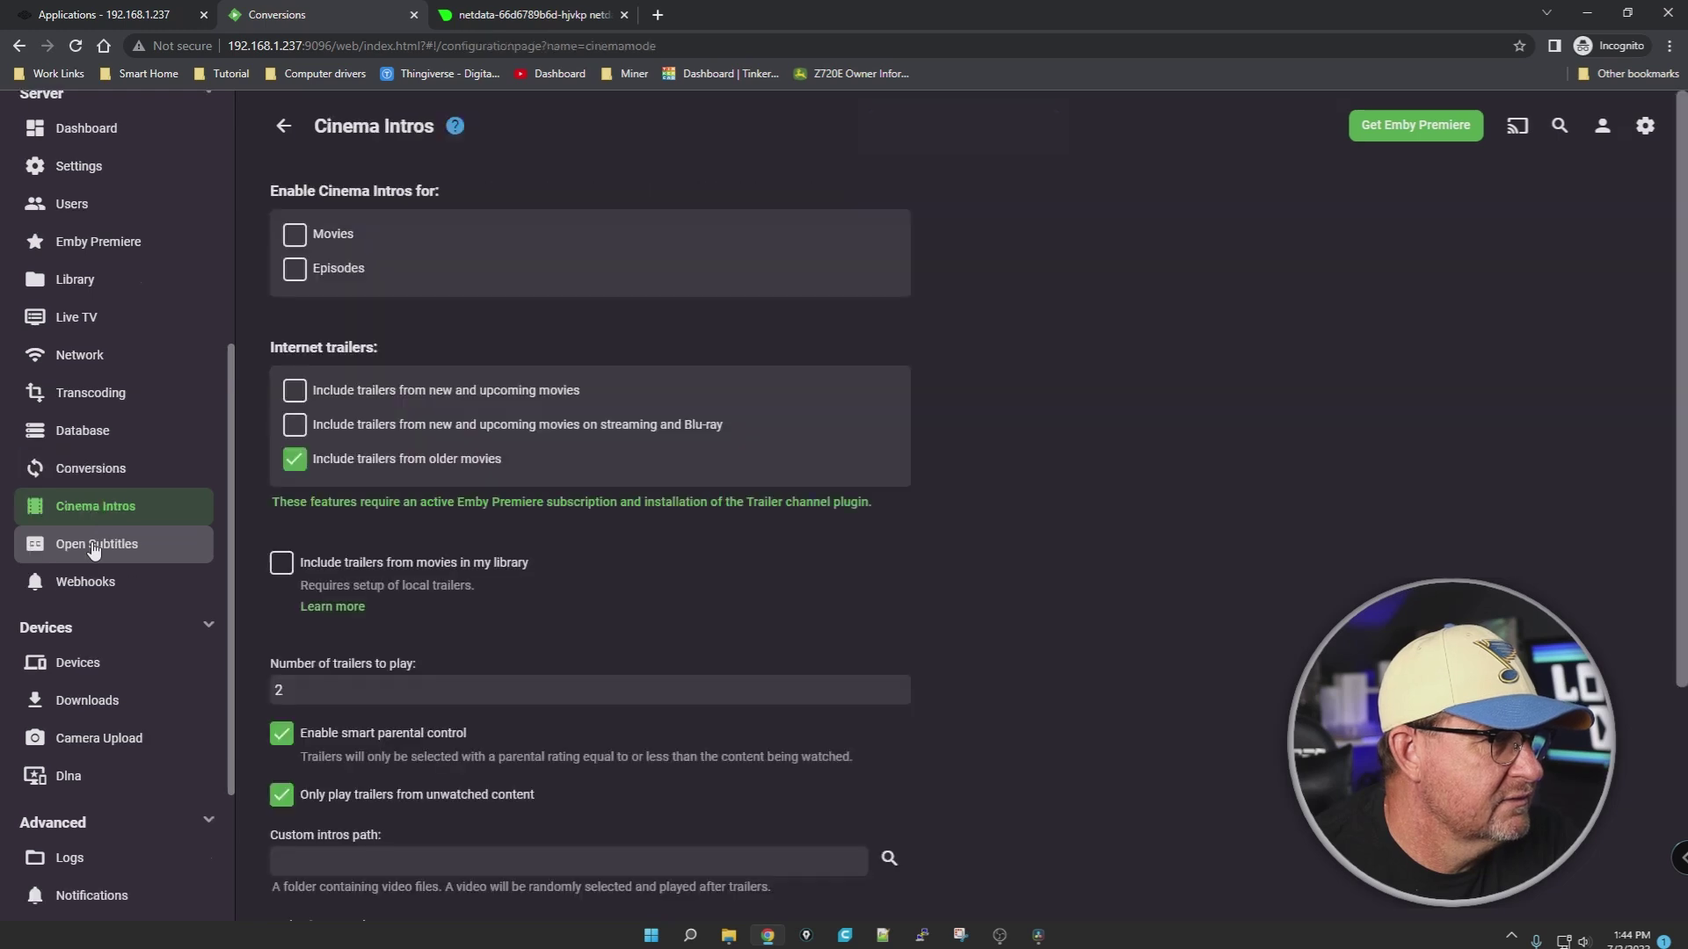
left_click(296, 235)
left_click(295, 269)
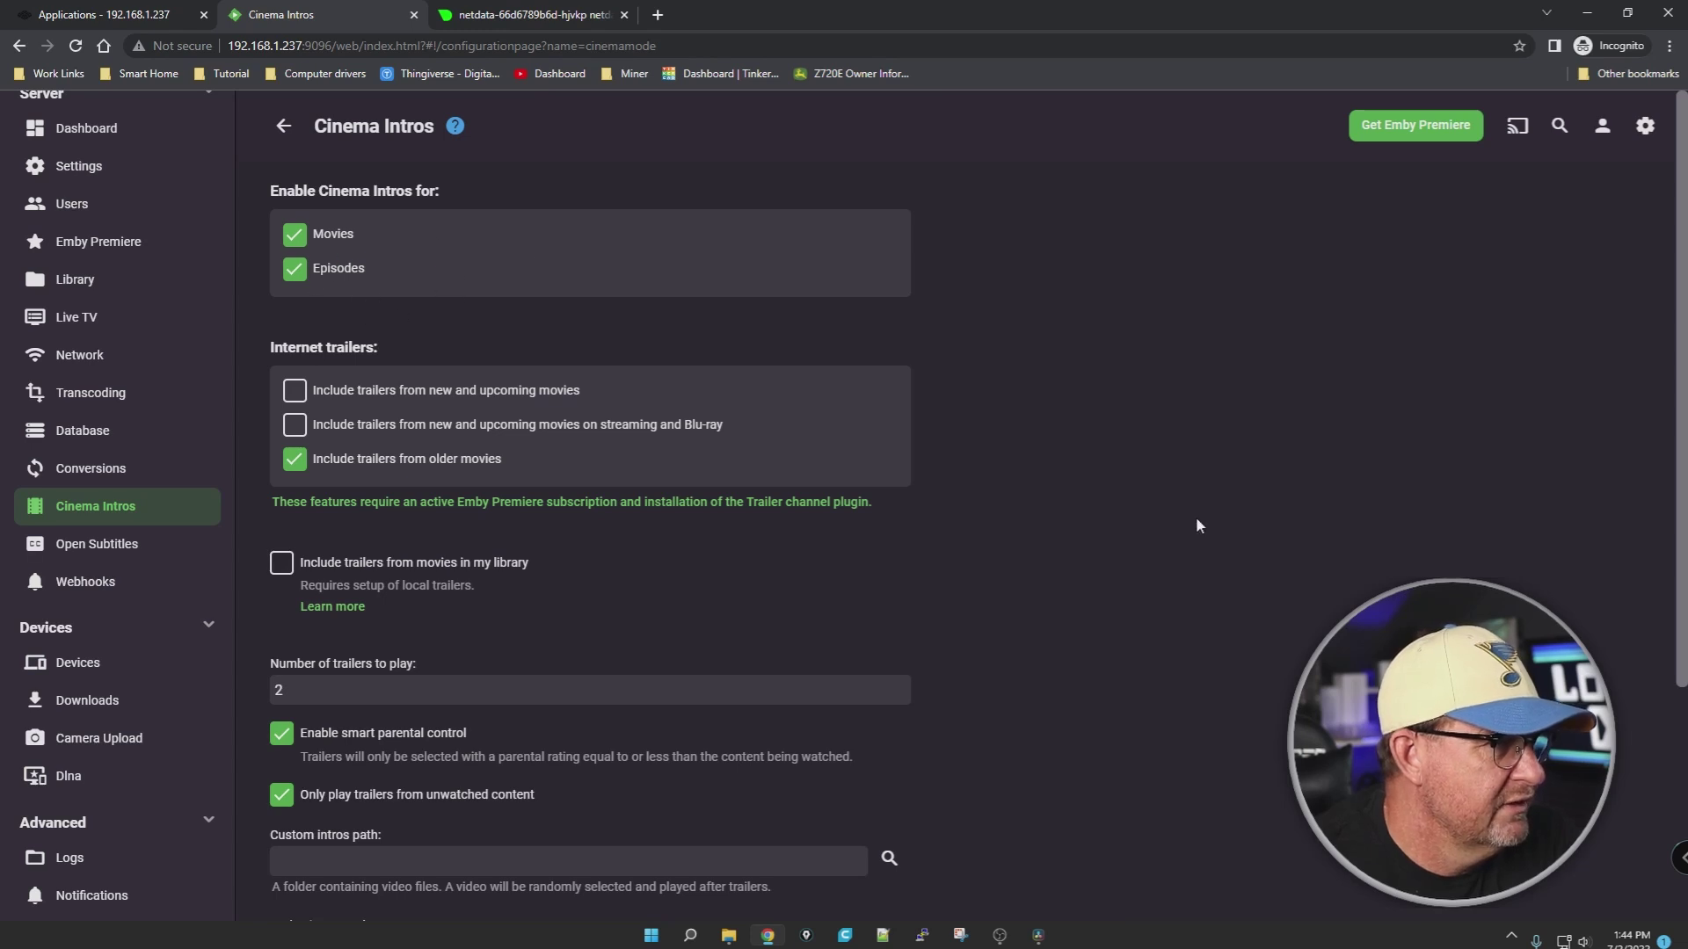
Step: Step through the Open Subtitles and Webhooks settings pages, ending on Devices
scroll(1211, 647, "down", 2)
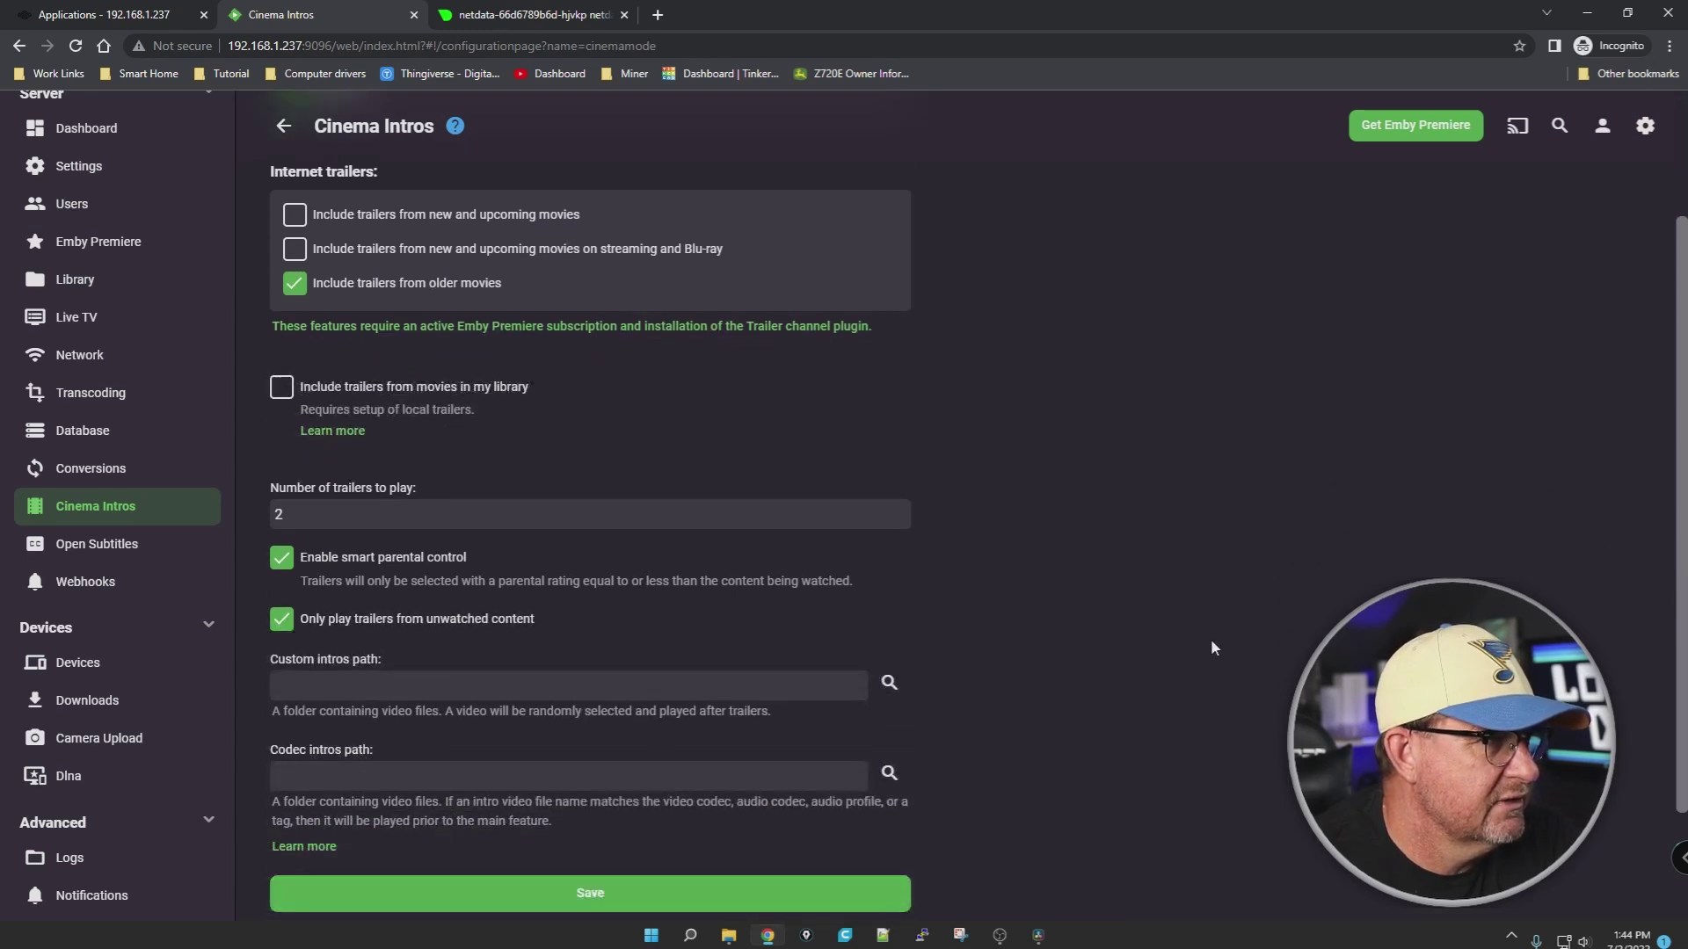
left_click(79, 547)
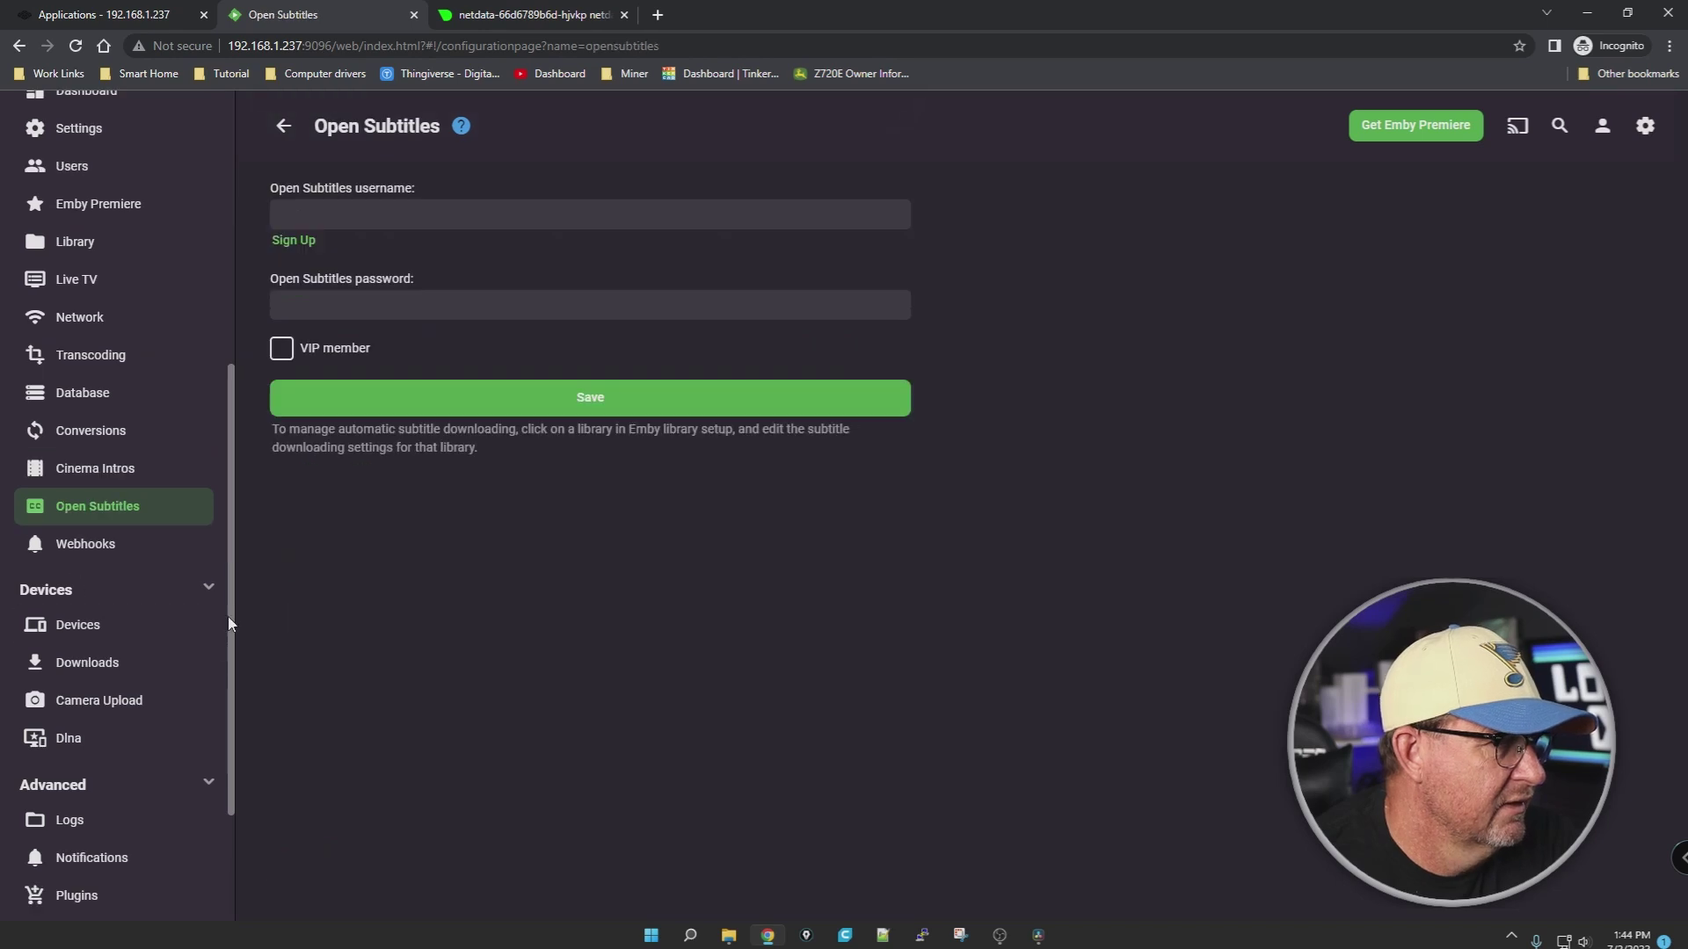
left_click(79, 545)
scroll(193, 606, "down", 3)
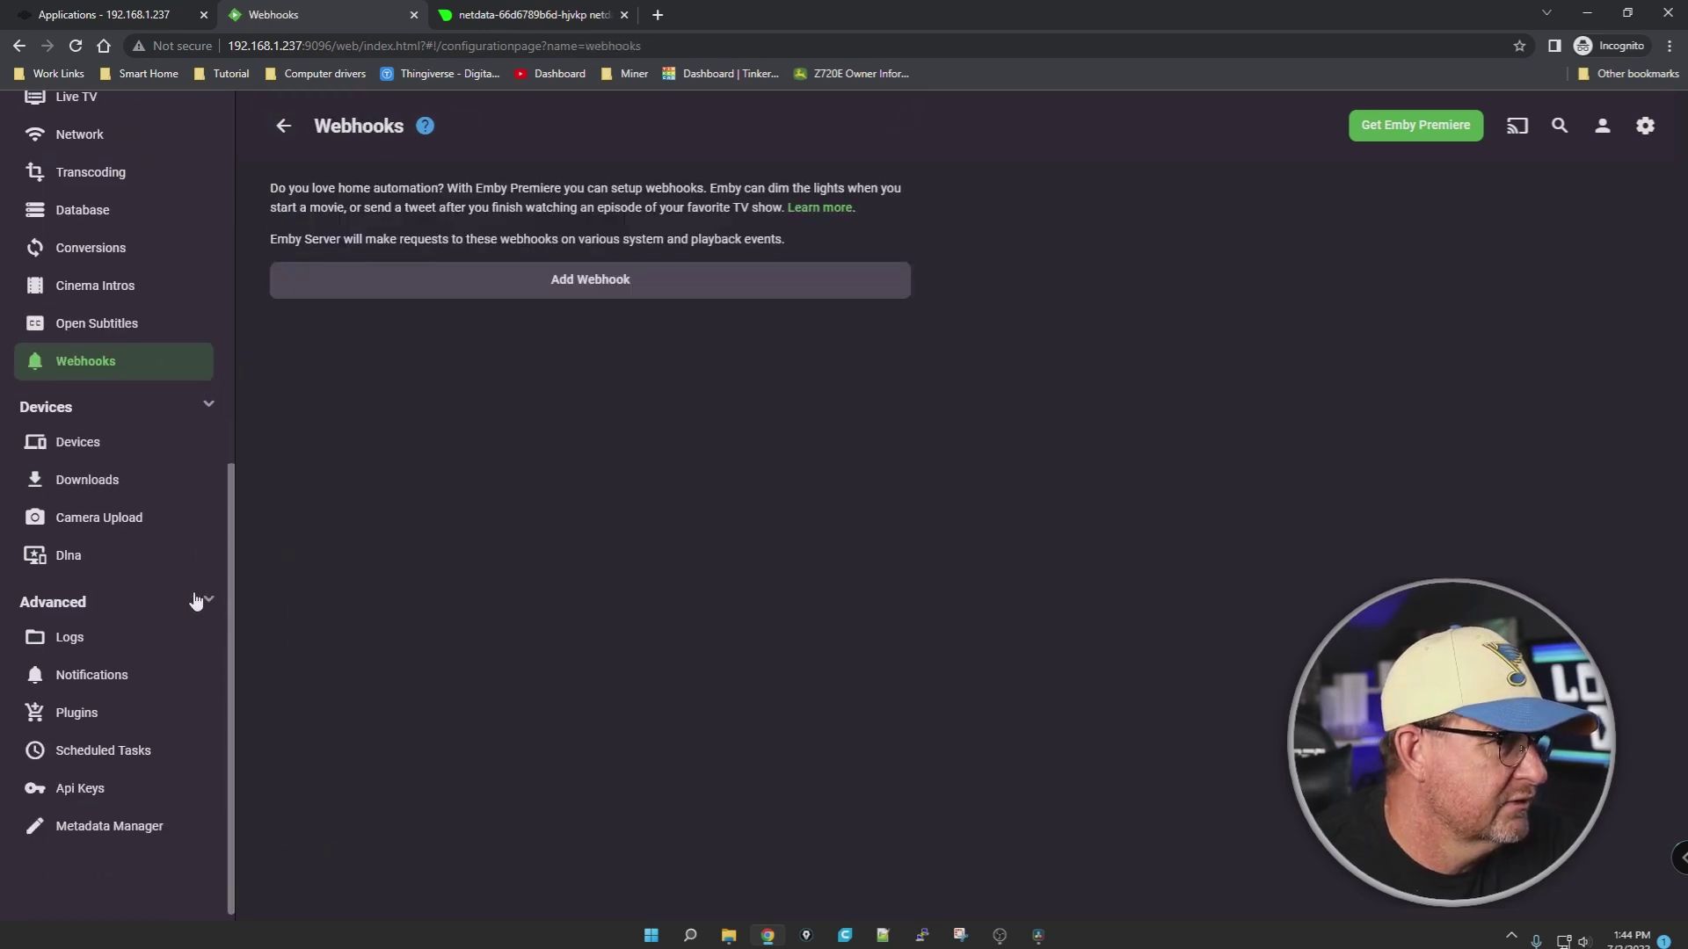
left_click(79, 426)
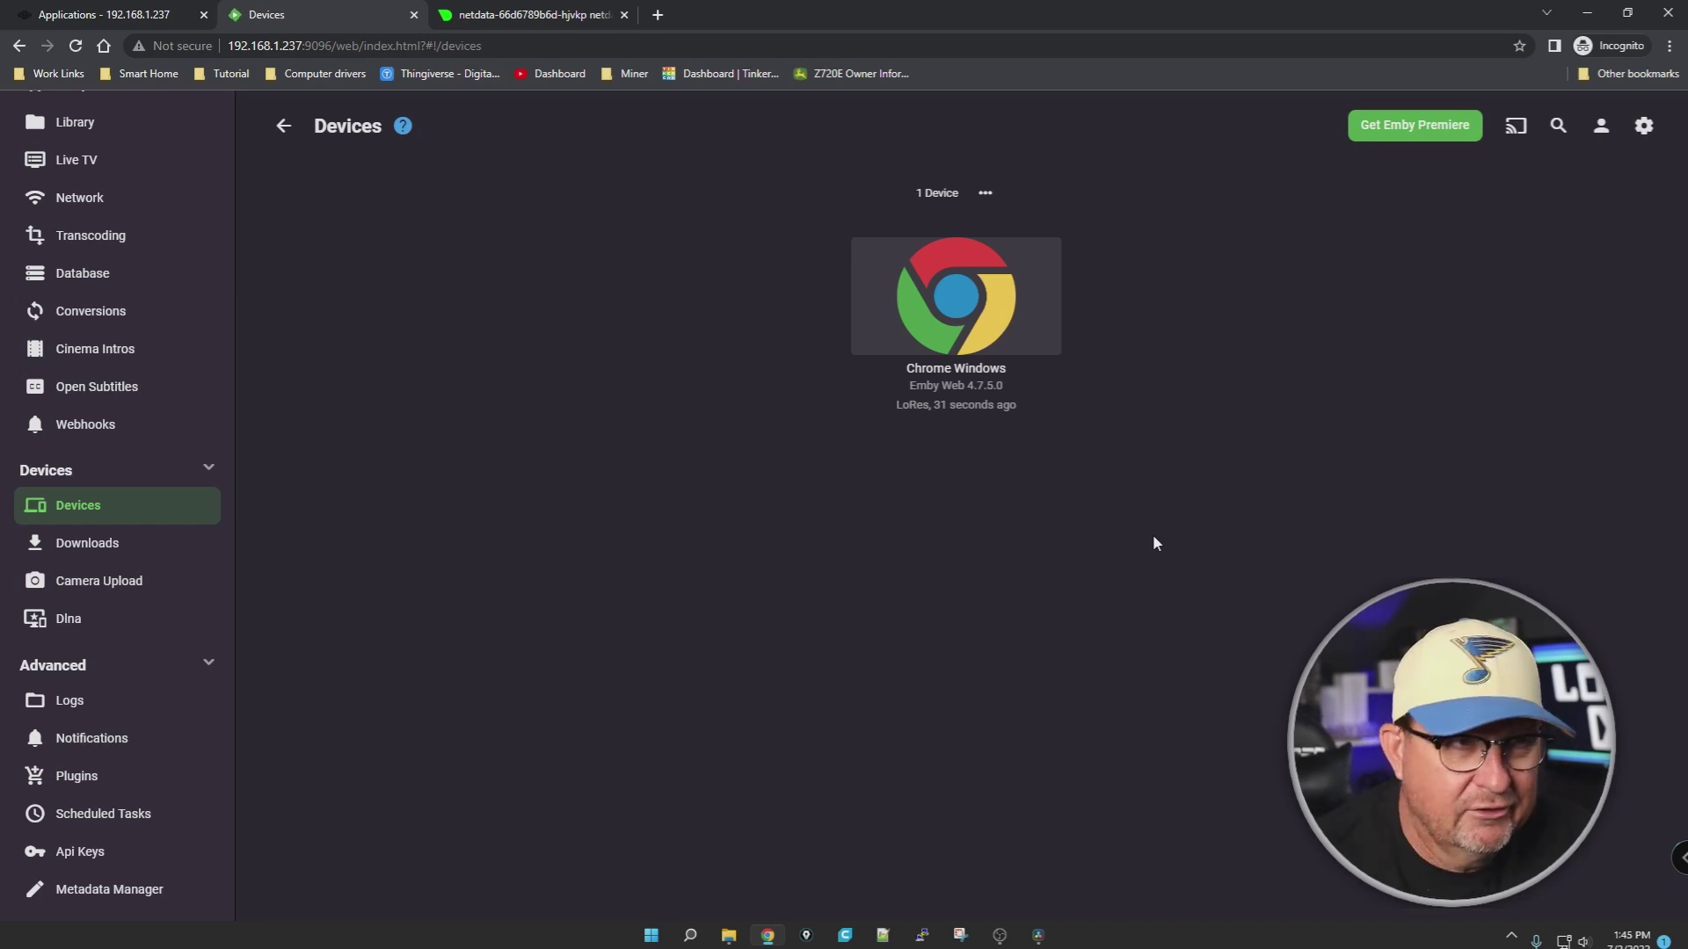
Step: Review the Downloads list and its Settings tab, then the Camera Upload and DLNA pages
left_click(66, 540)
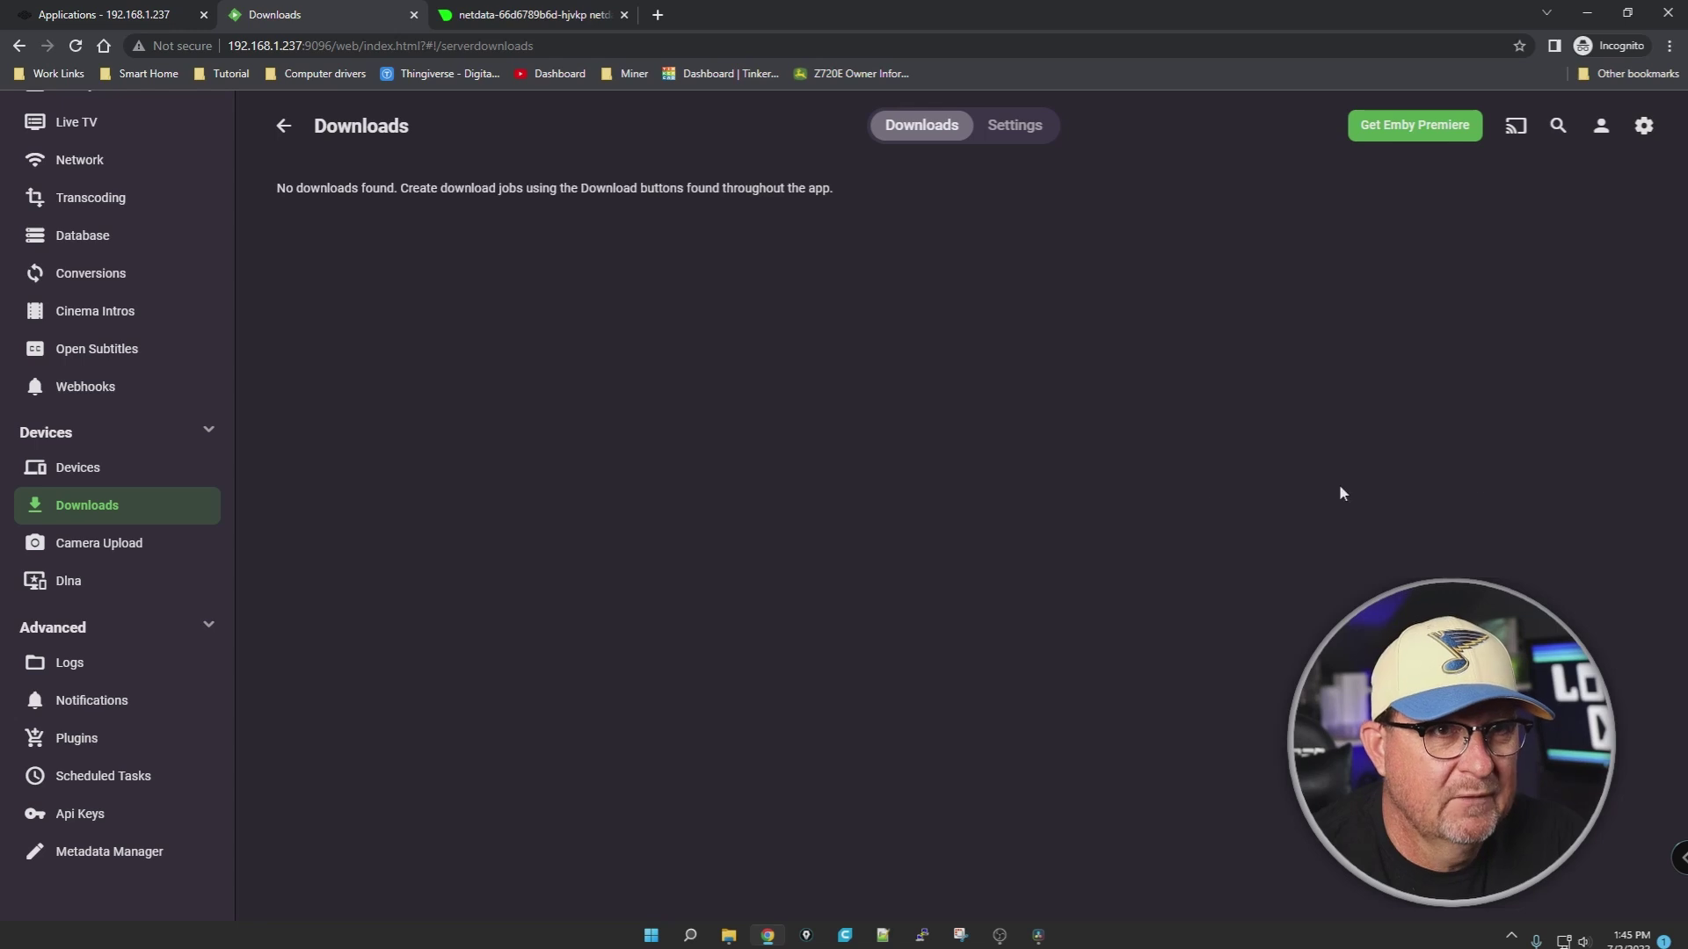
left_click(1014, 125)
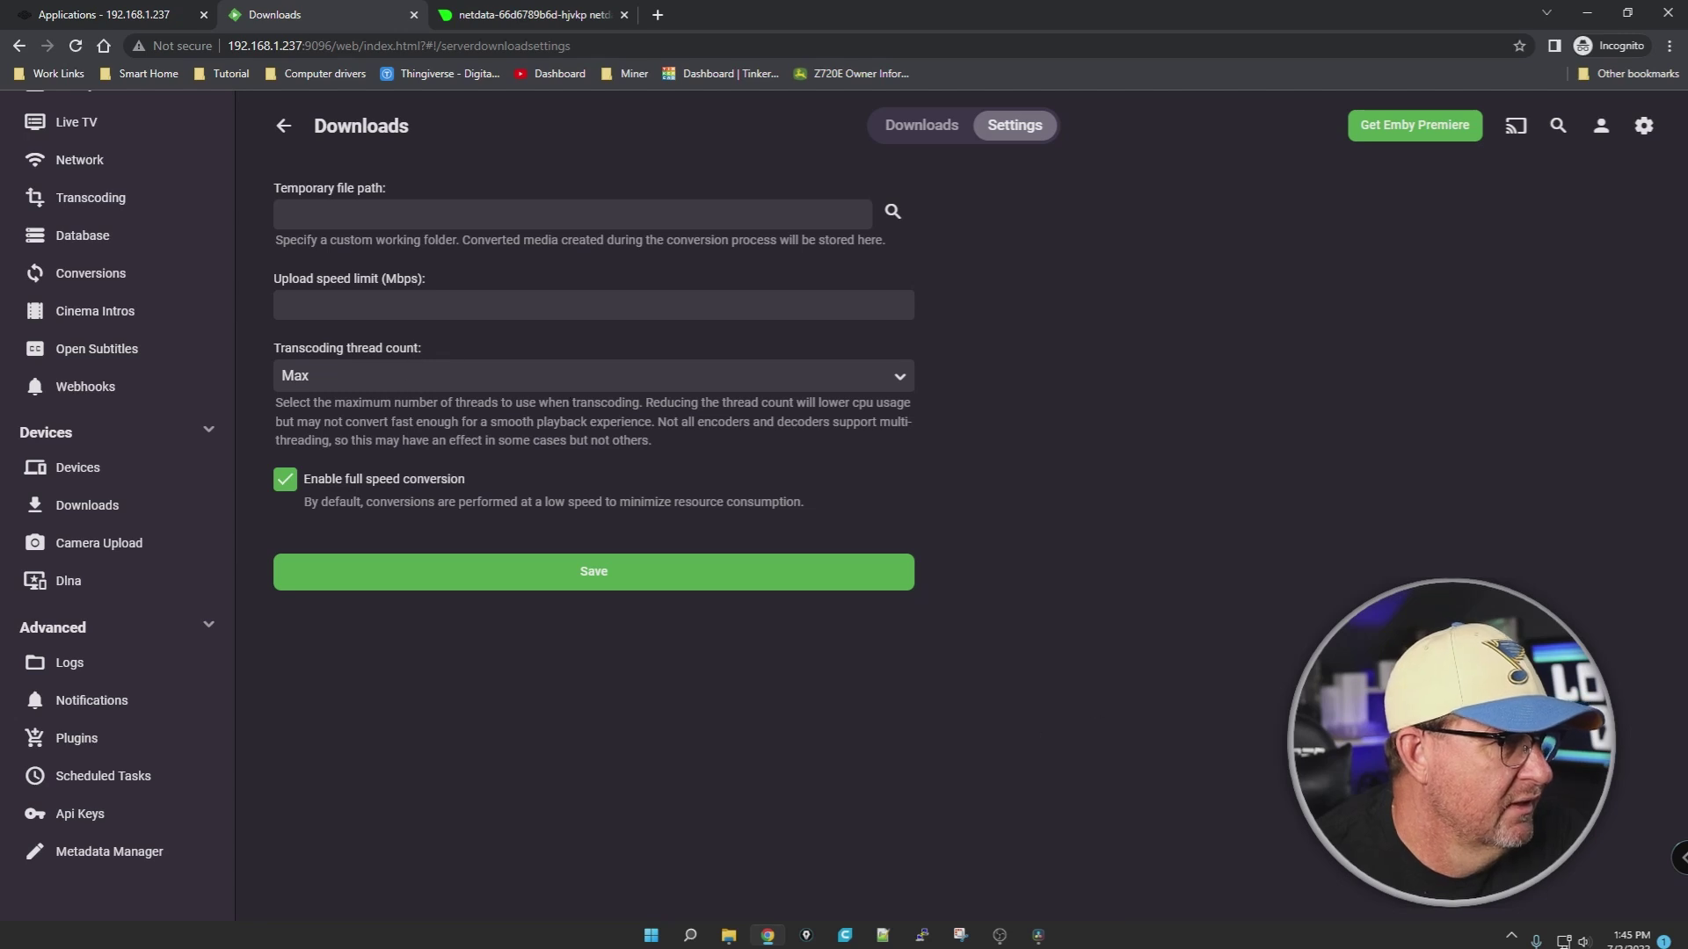
left_click(940, 130)
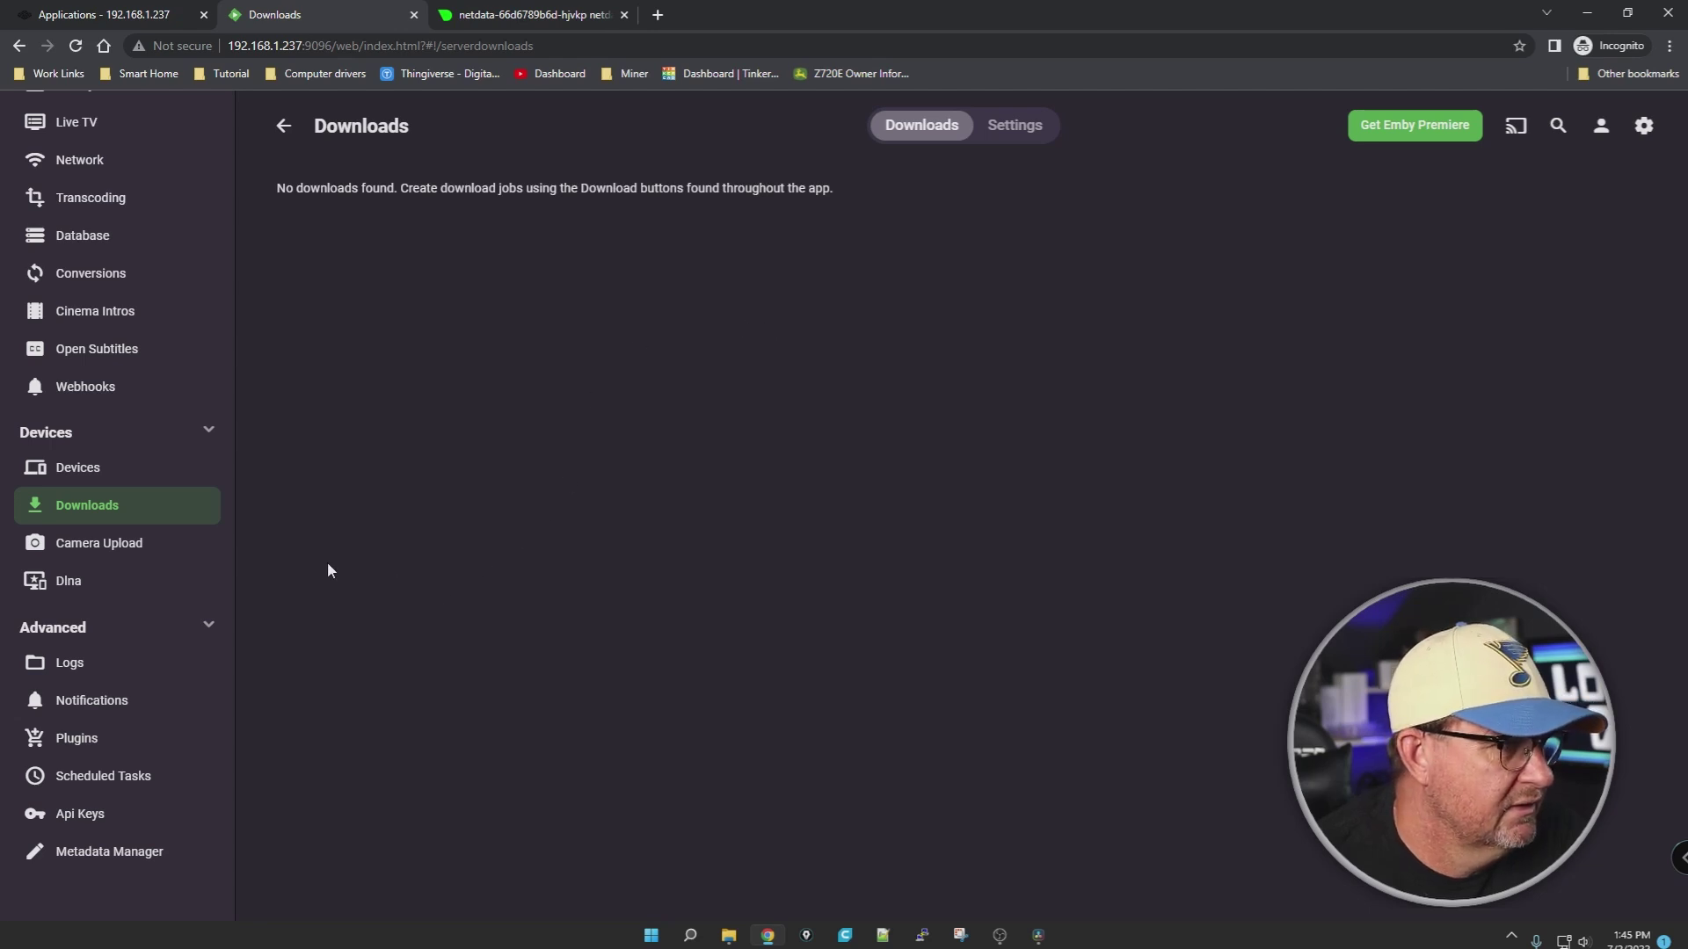
left_click(107, 553)
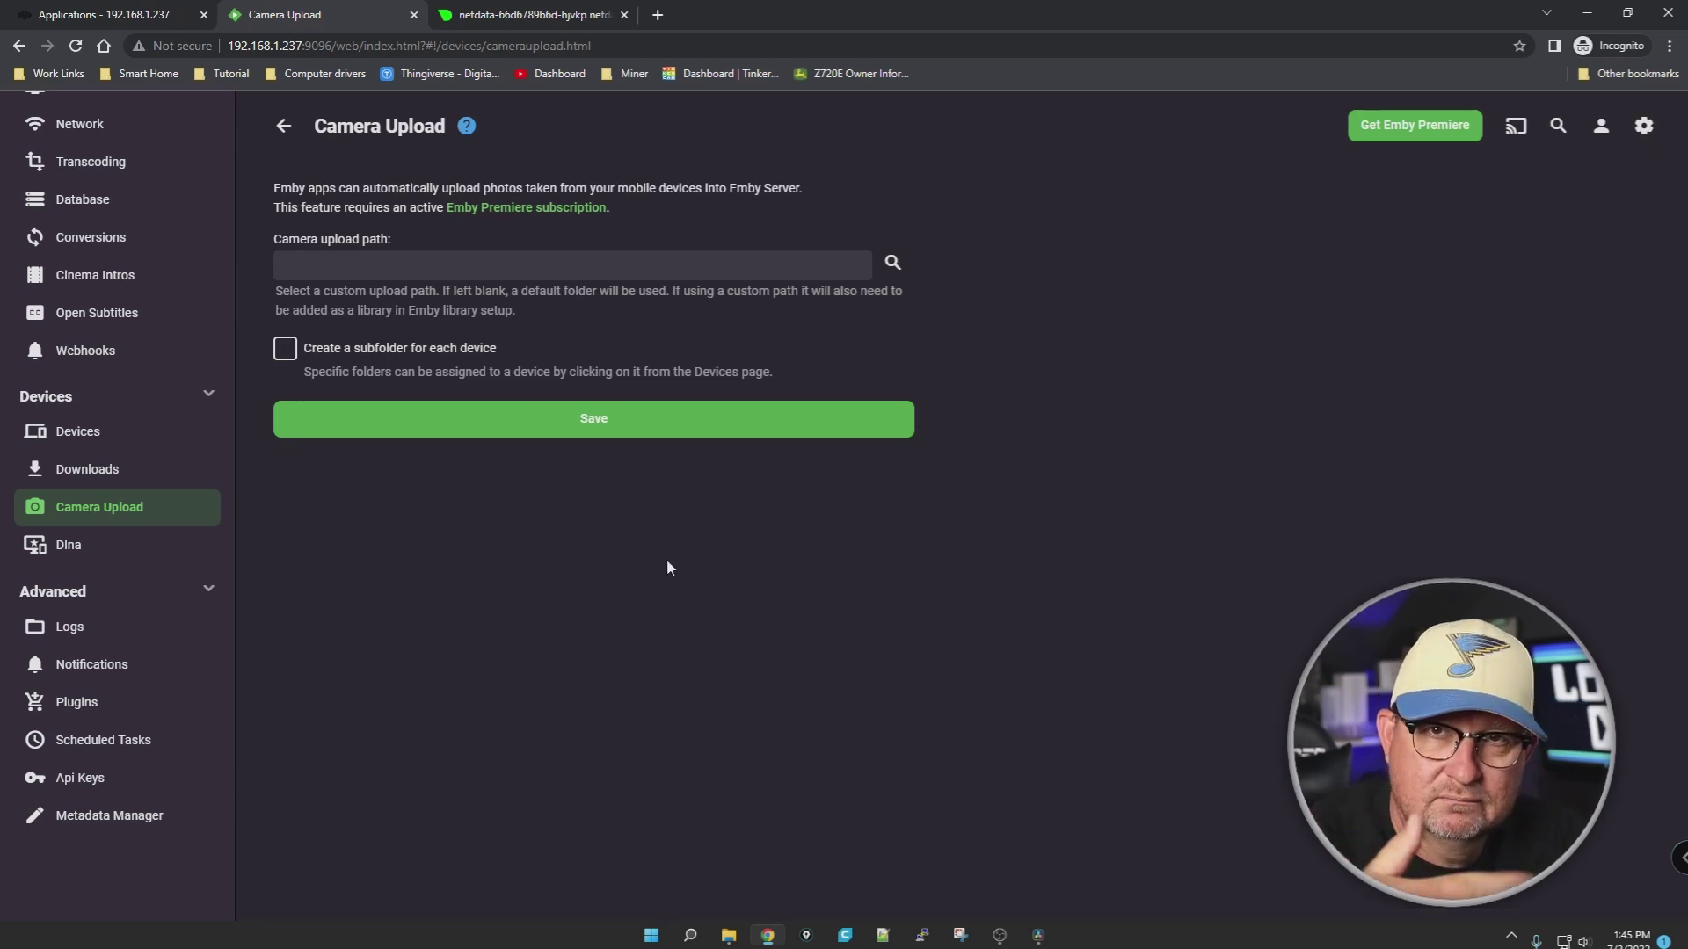
left_click(54, 547)
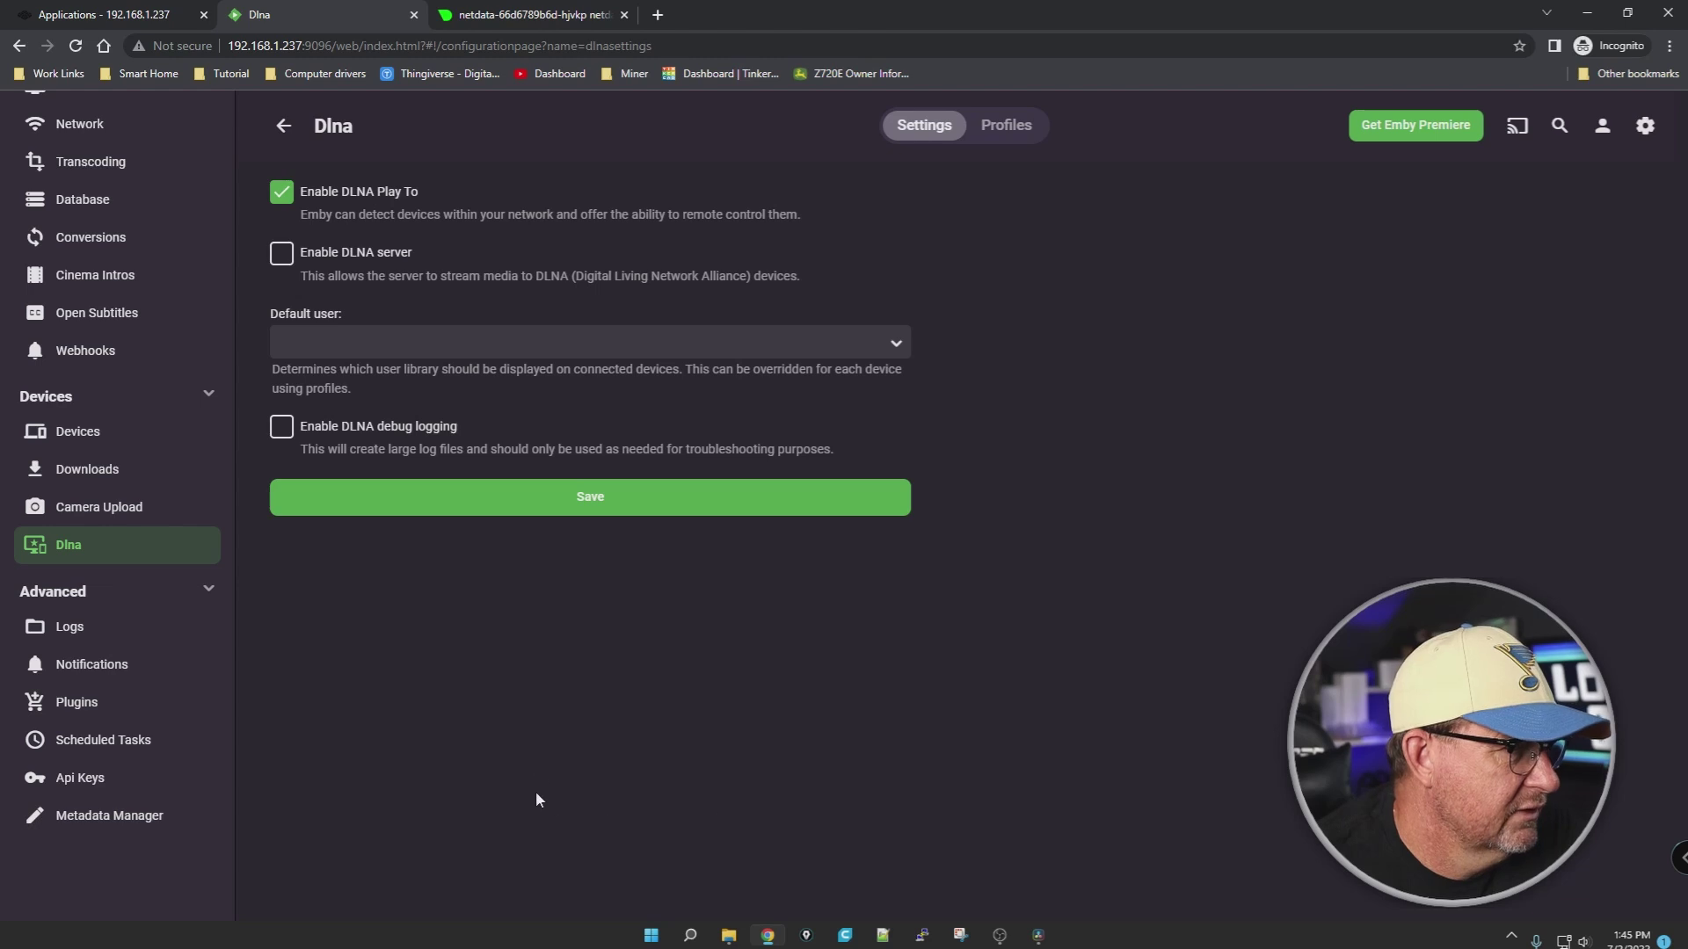
Step: Look over the Logs, Notifications, Plugins and Scheduled Tasks pages
left_click(118, 626)
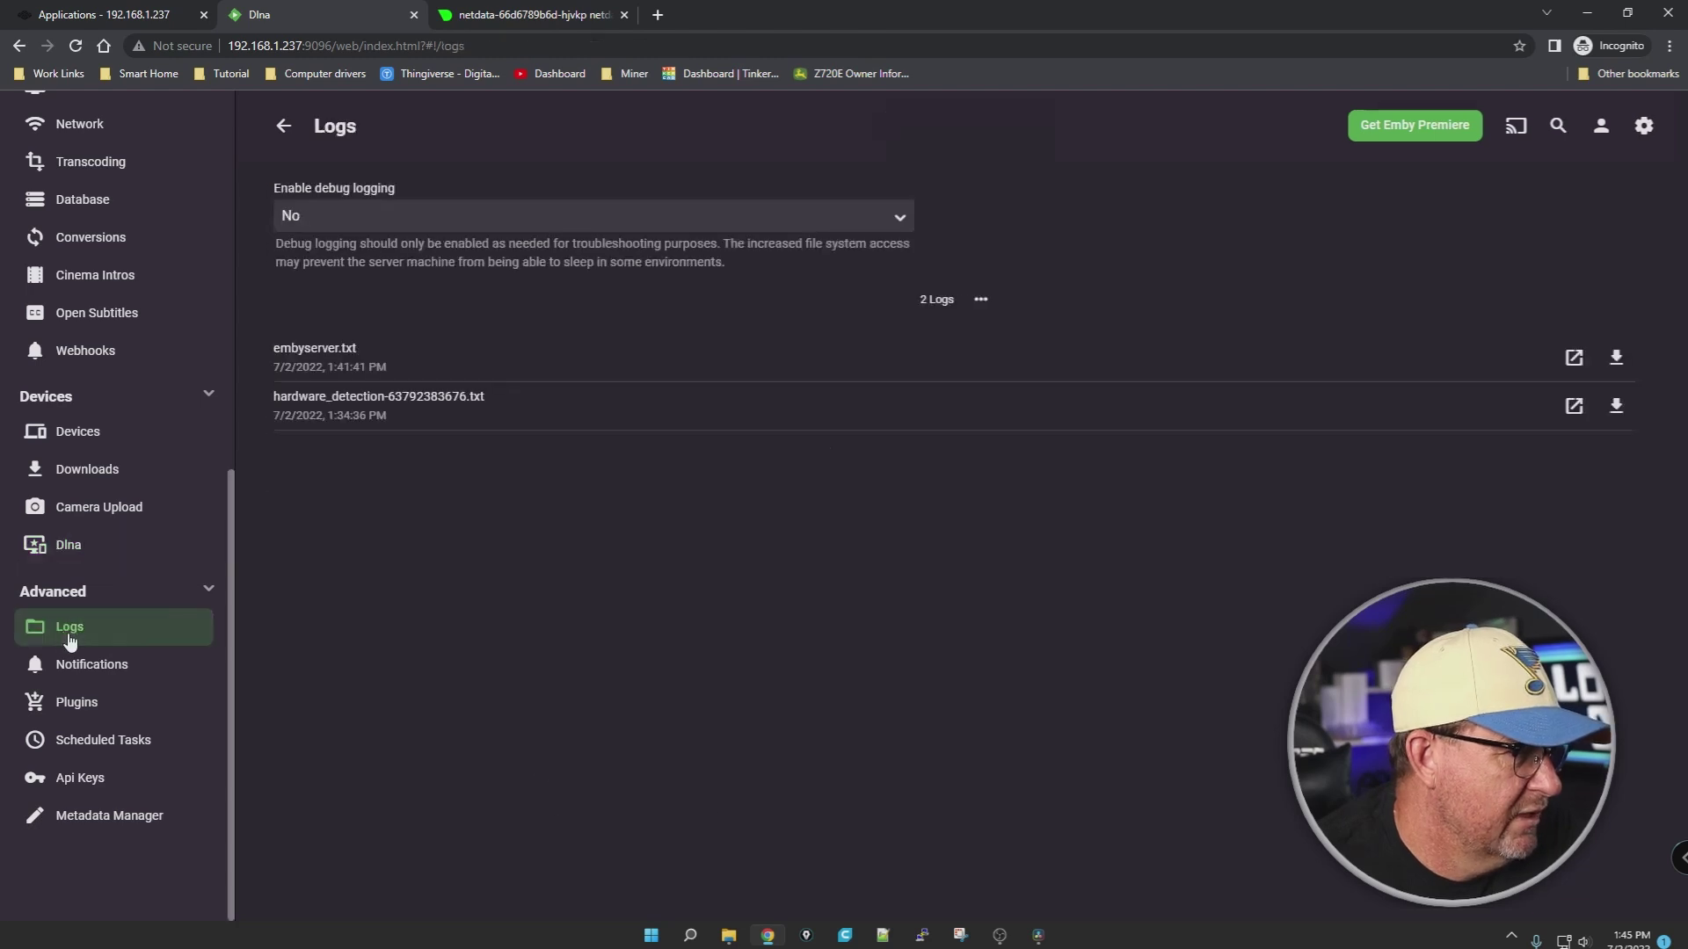
left_click(122, 674)
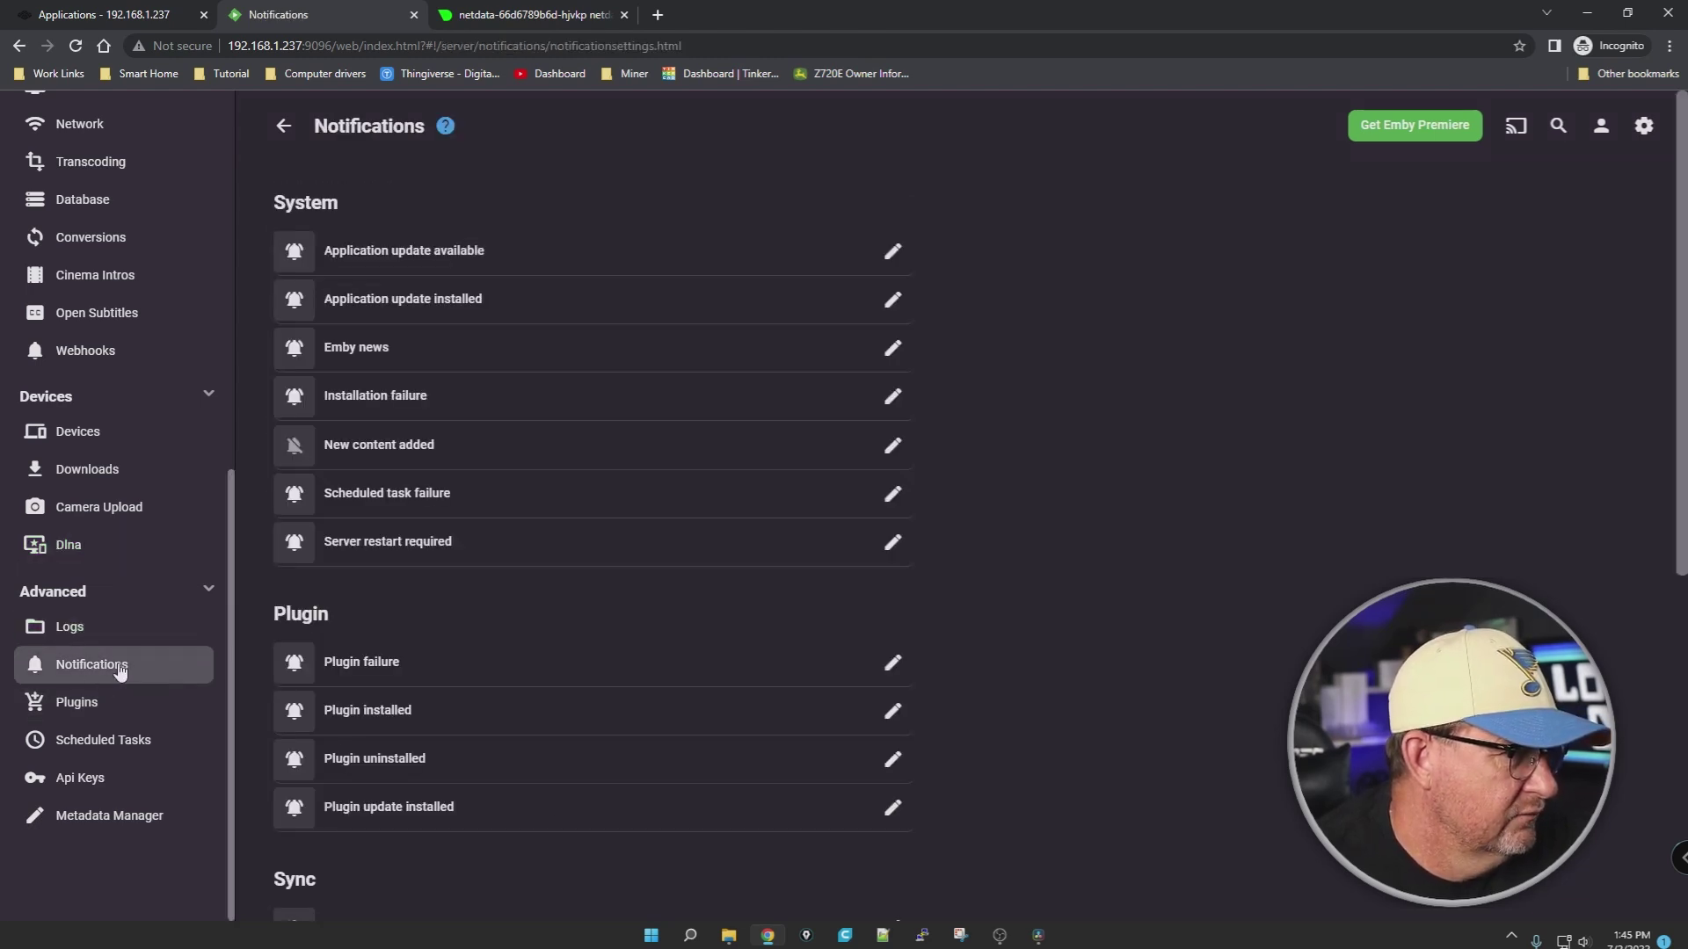
left_click(73, 708)
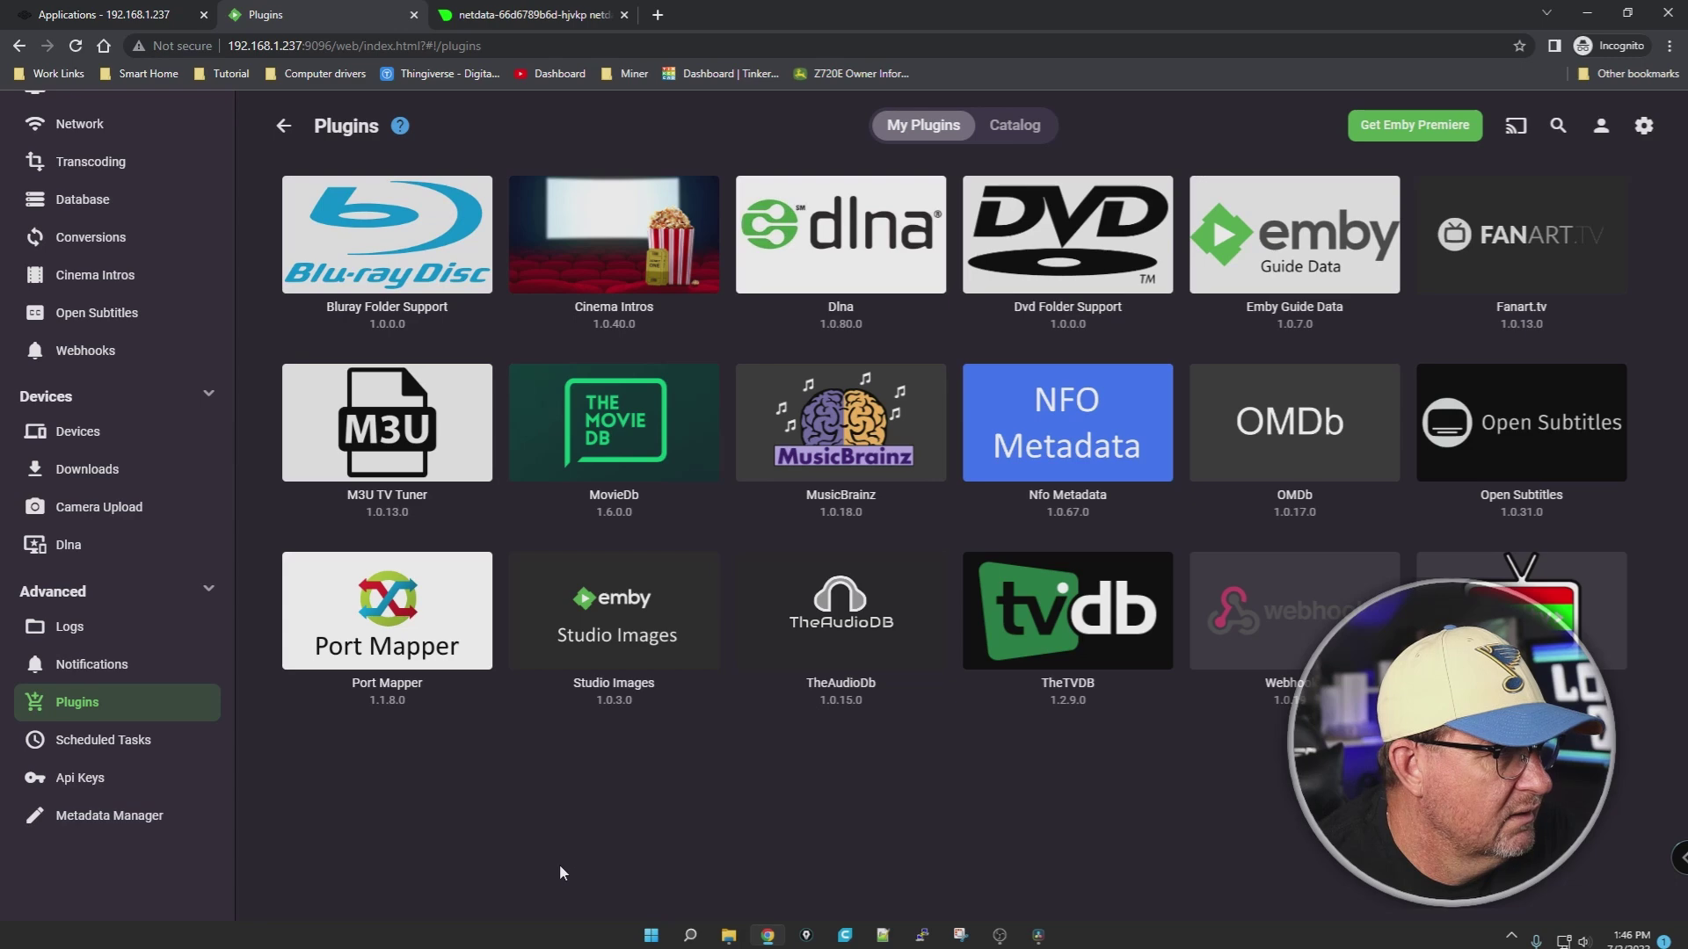
left_click(71, 742)
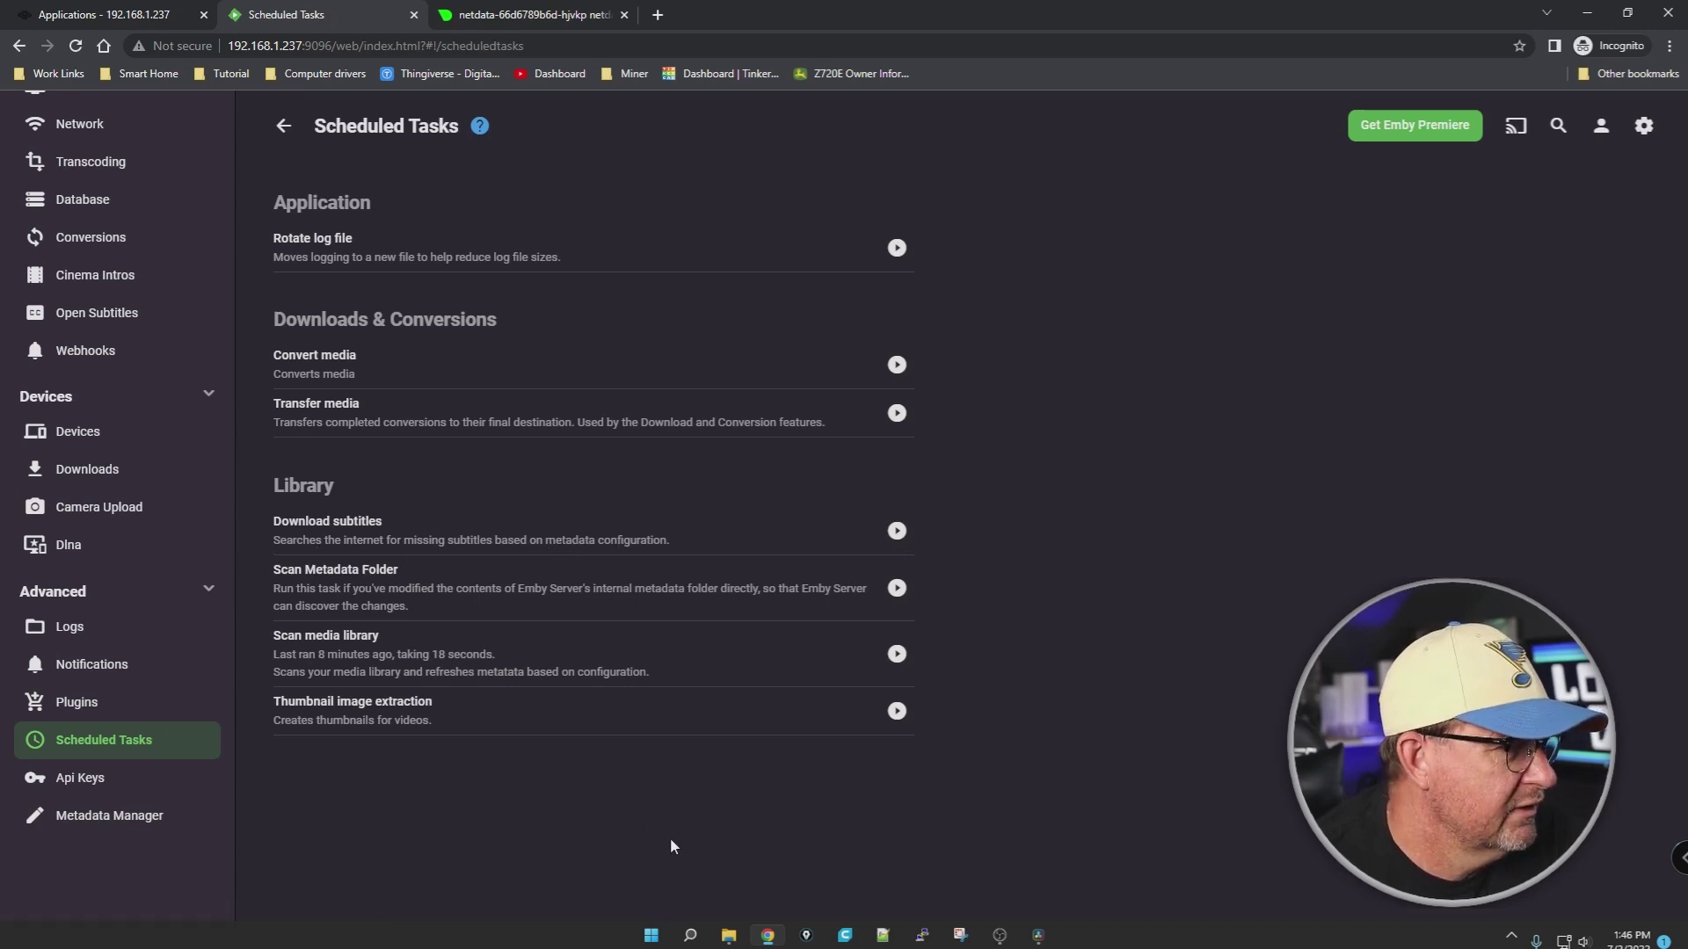
Step: View the Api Keys and Metadata Manager pages, then return to the Emby home screen
left_click(145, 779)
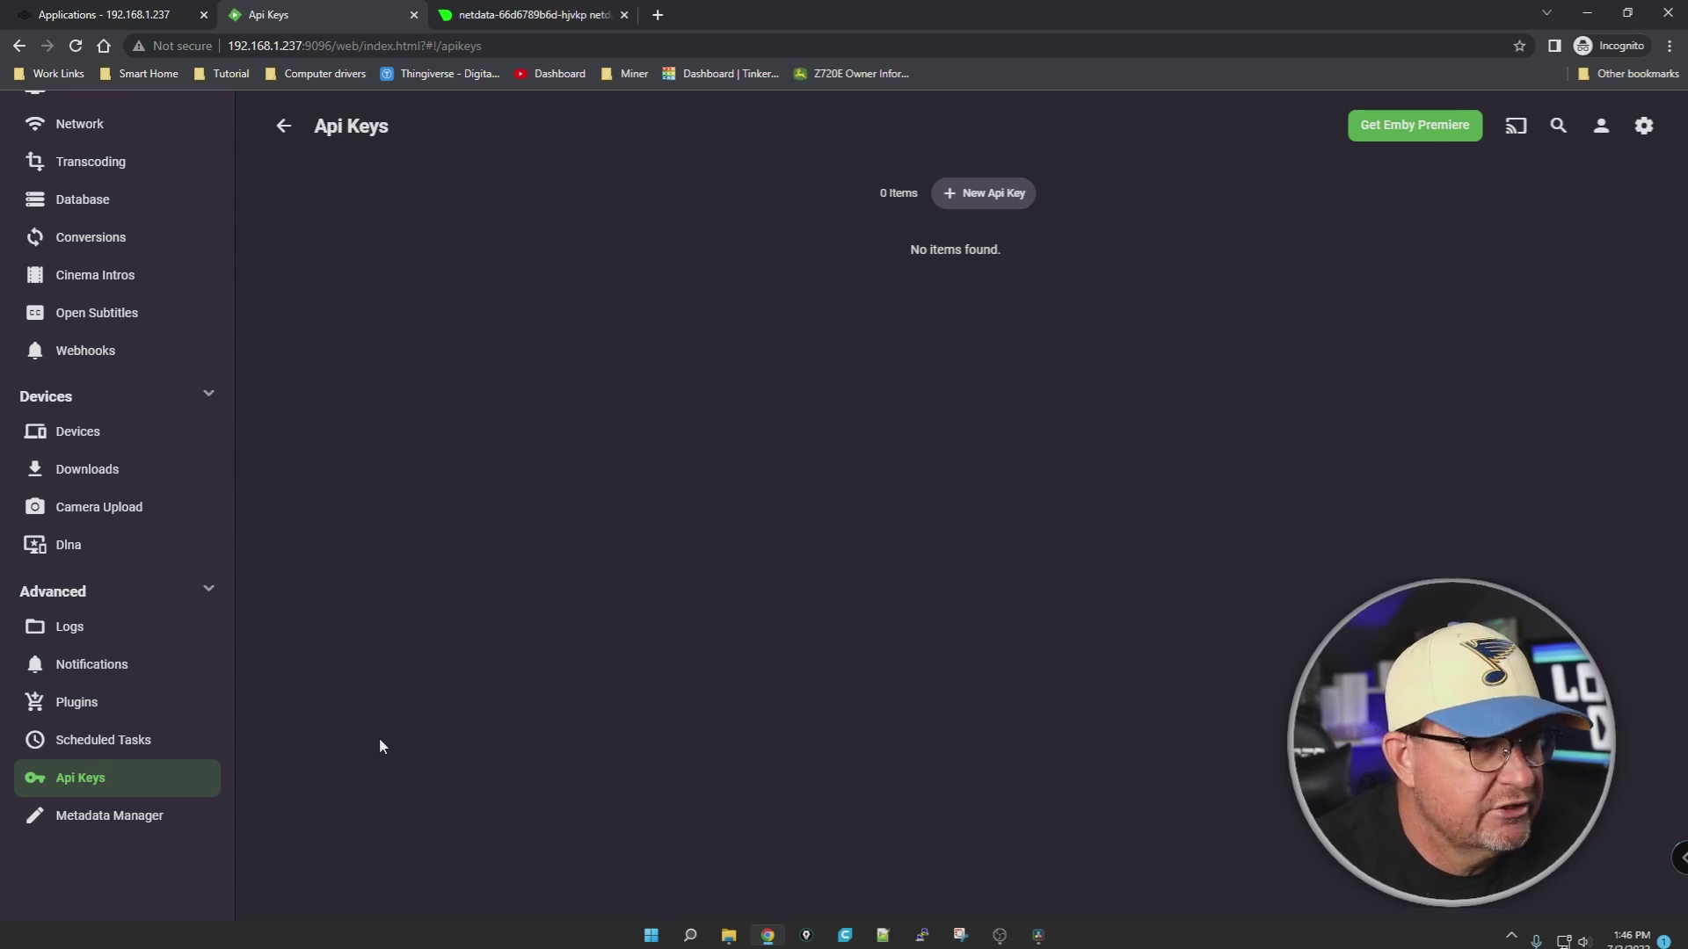
left_click(132, 814)
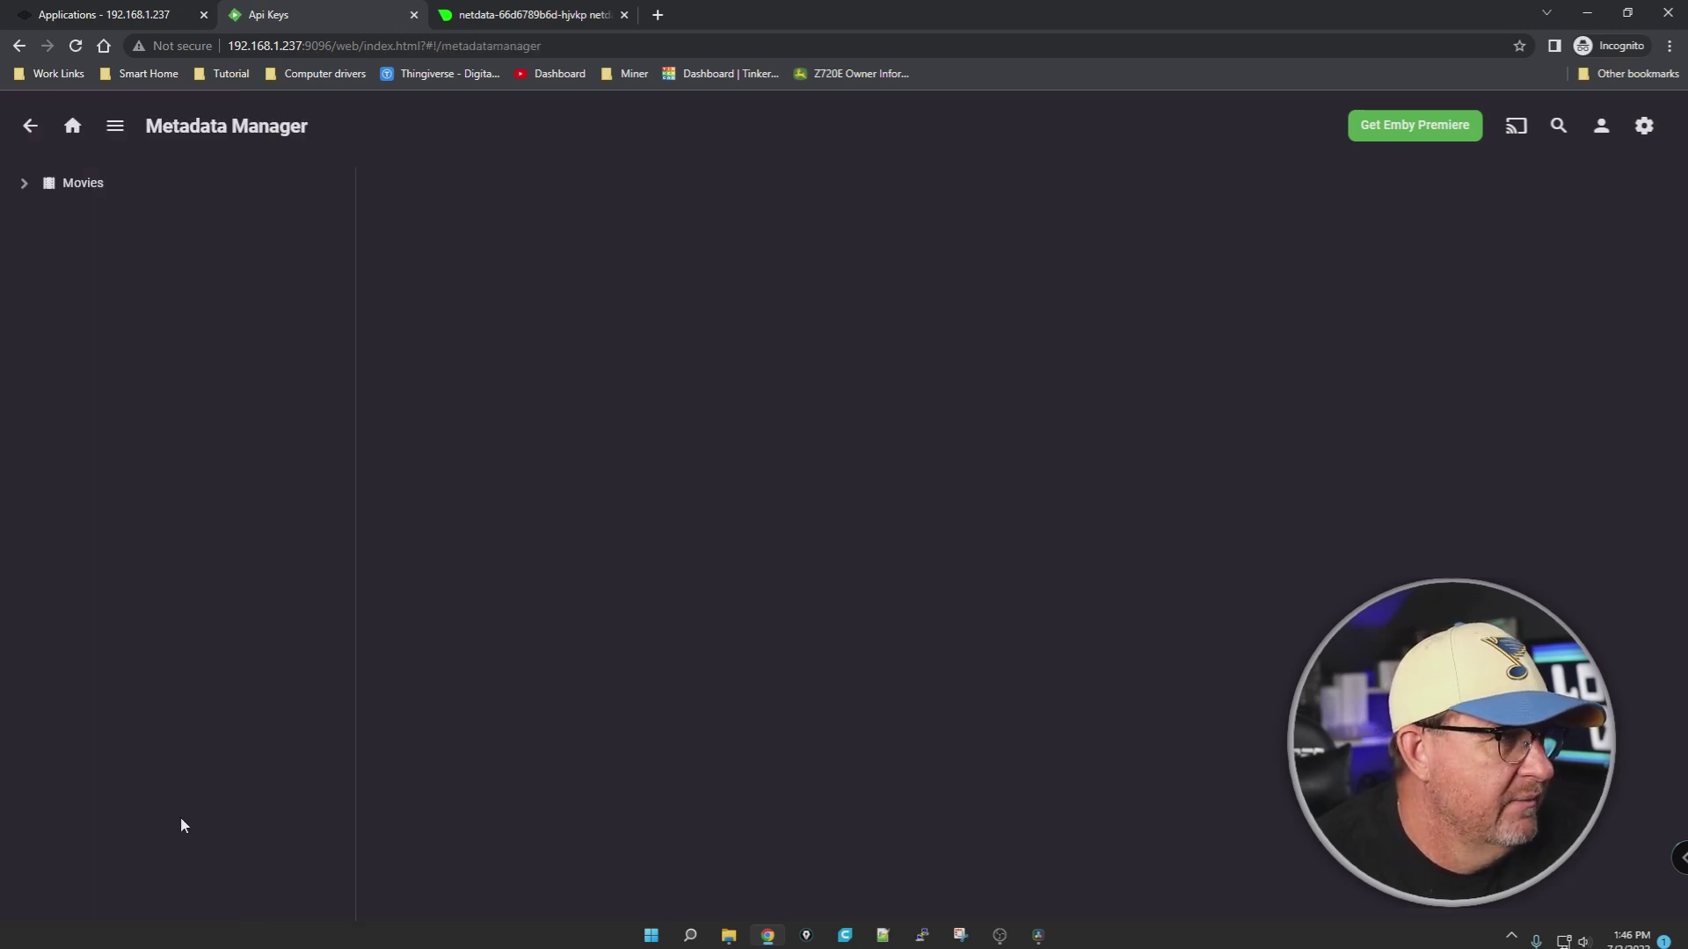
left_click(29, 126)
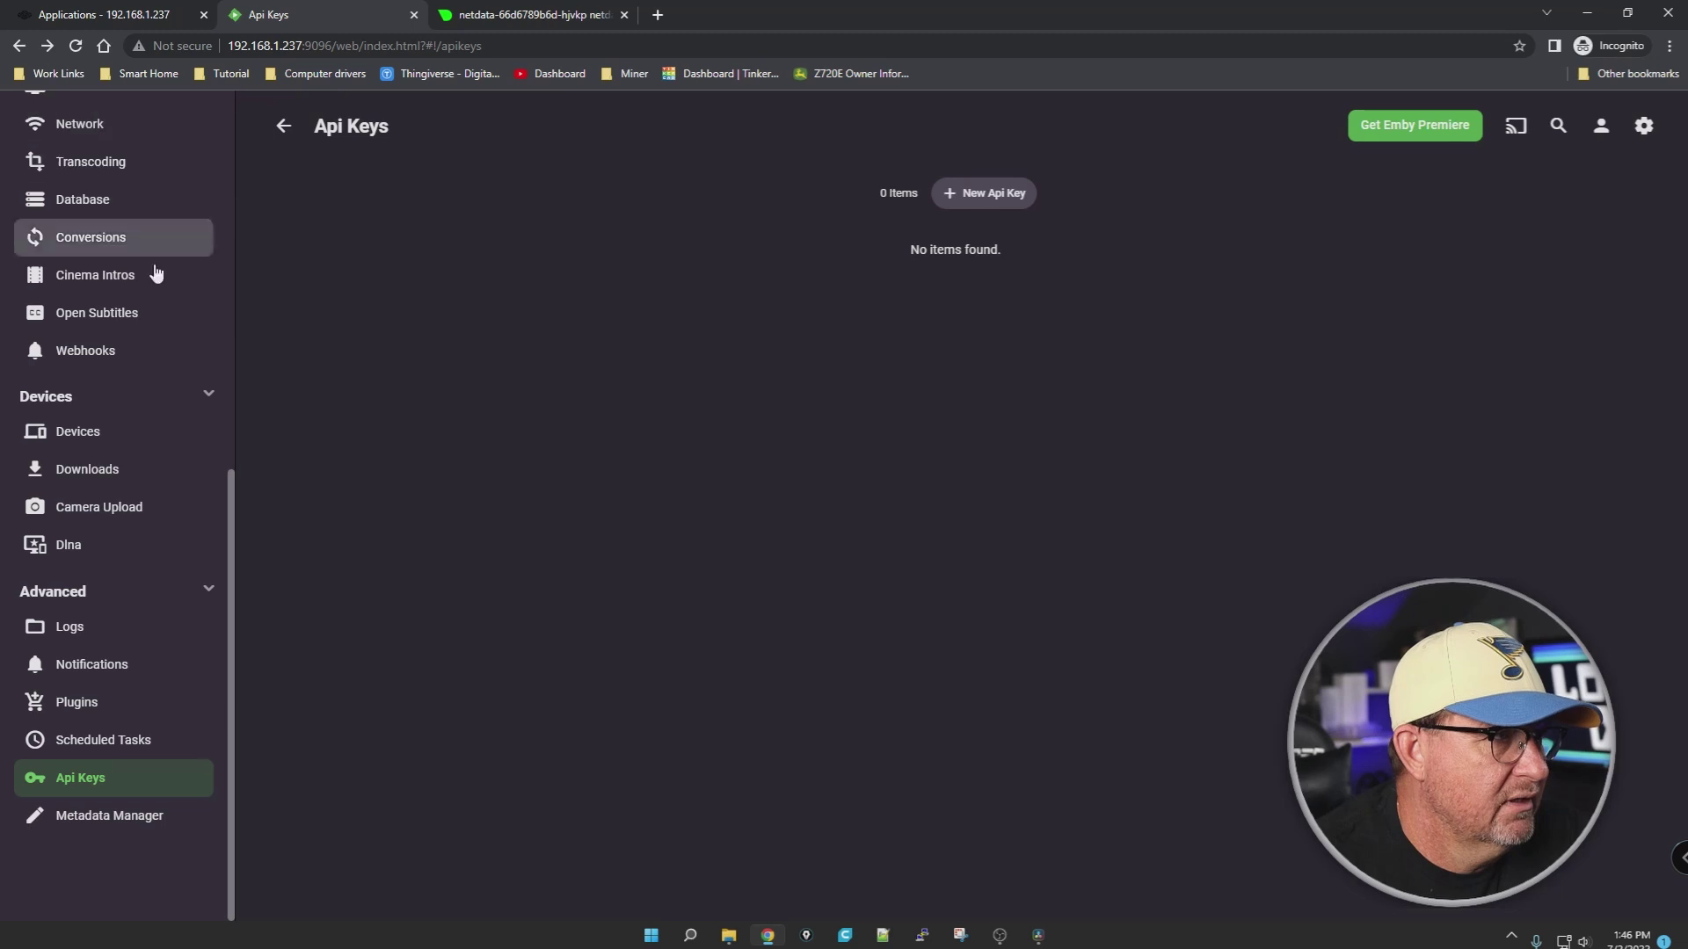
scroll(123, 440, "up", 8)
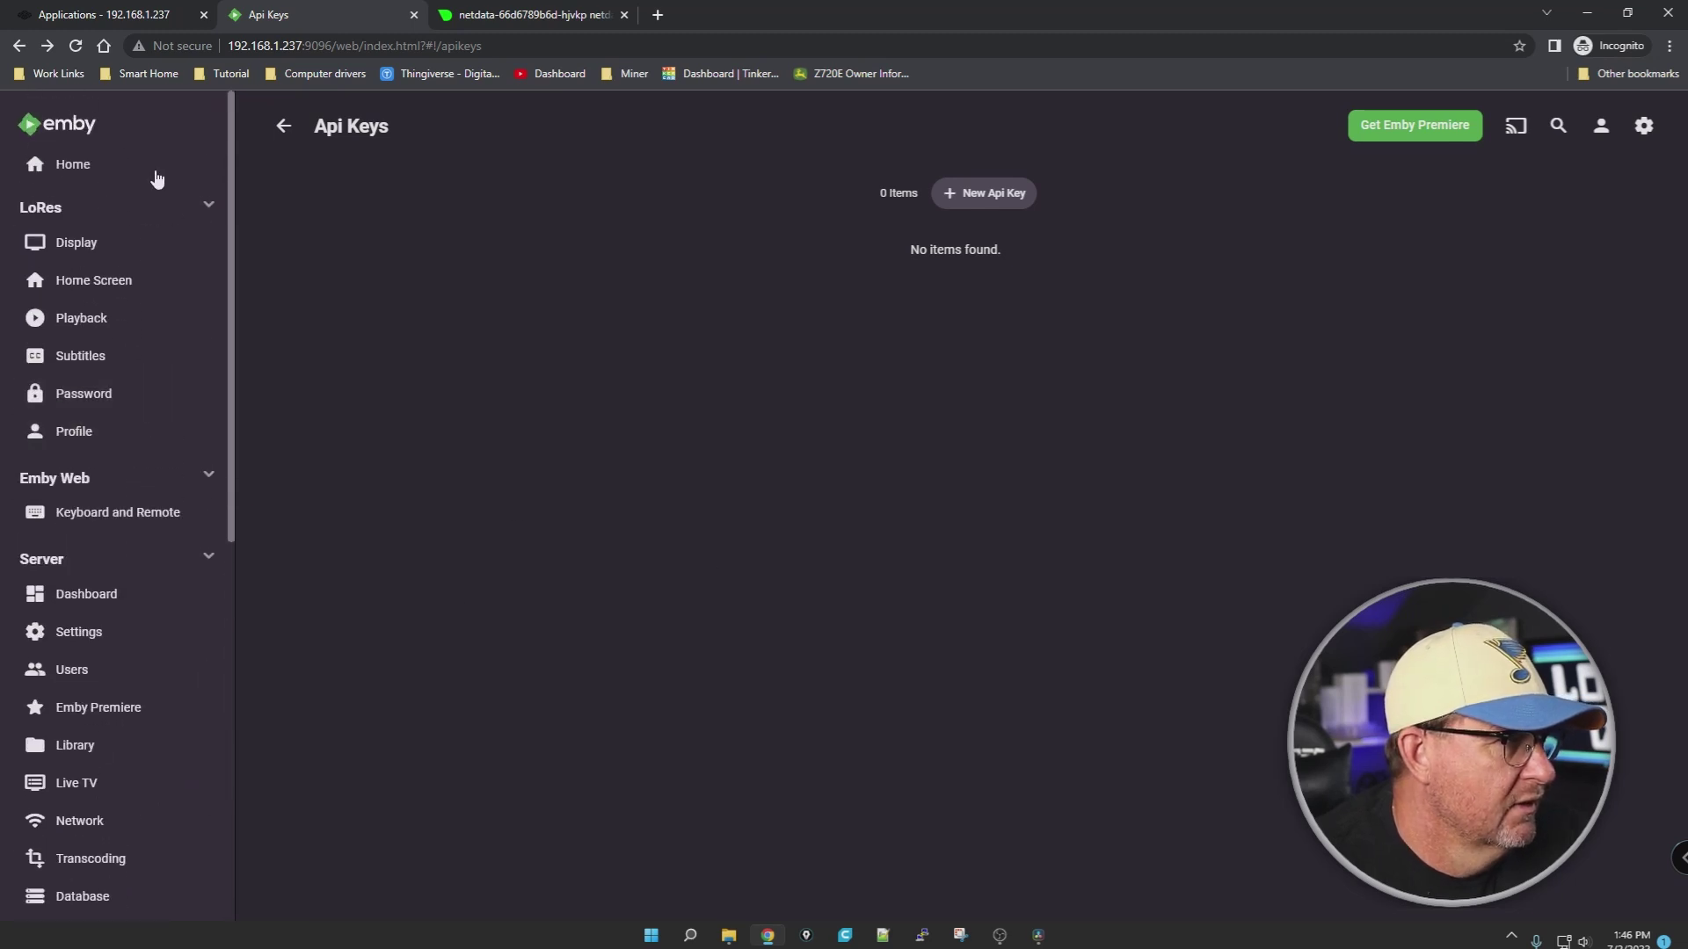
left_click(56, 166)
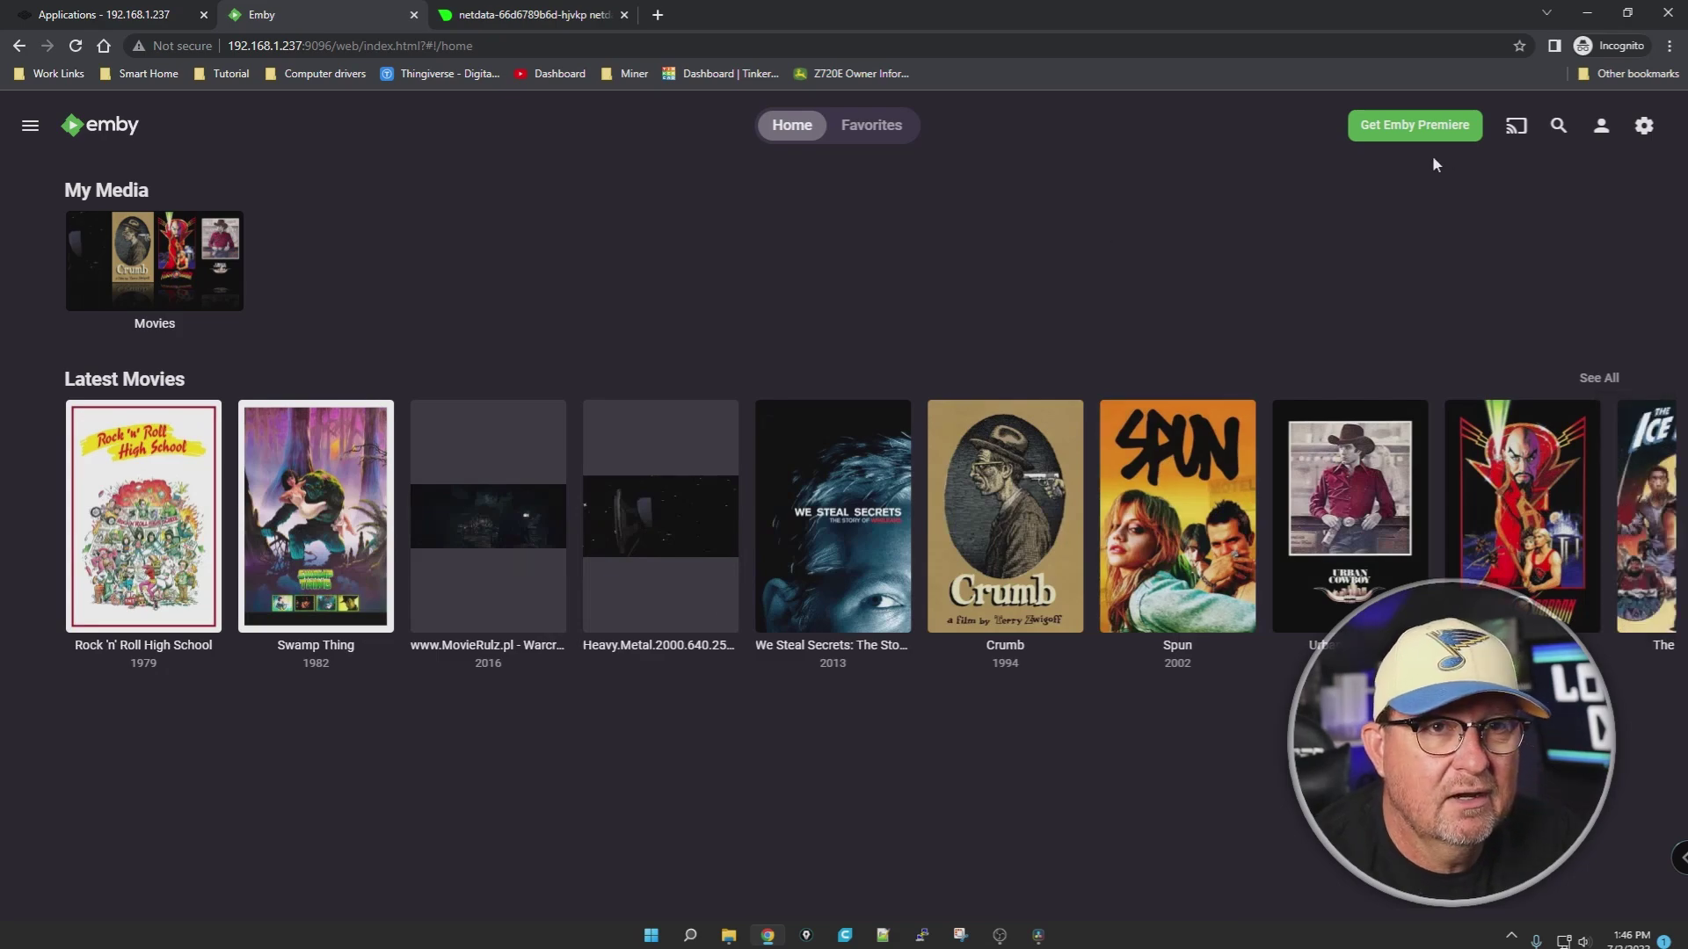
Step: Open the Emby server Dashboard from the header gear icon
left_click(1642, 125)
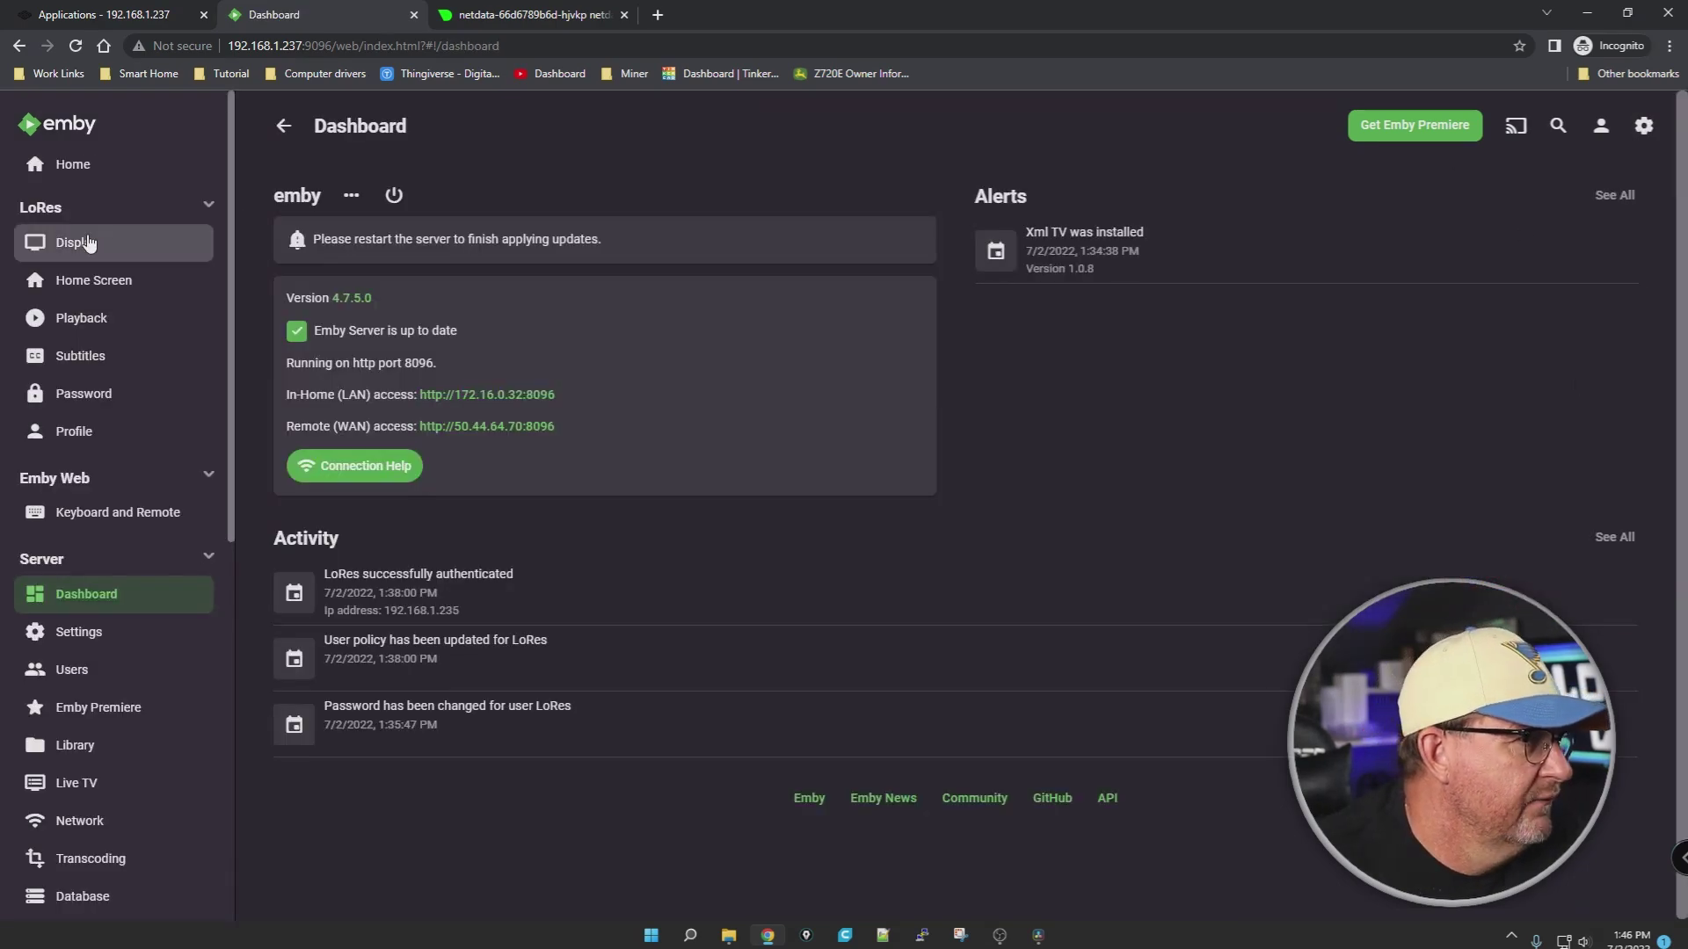